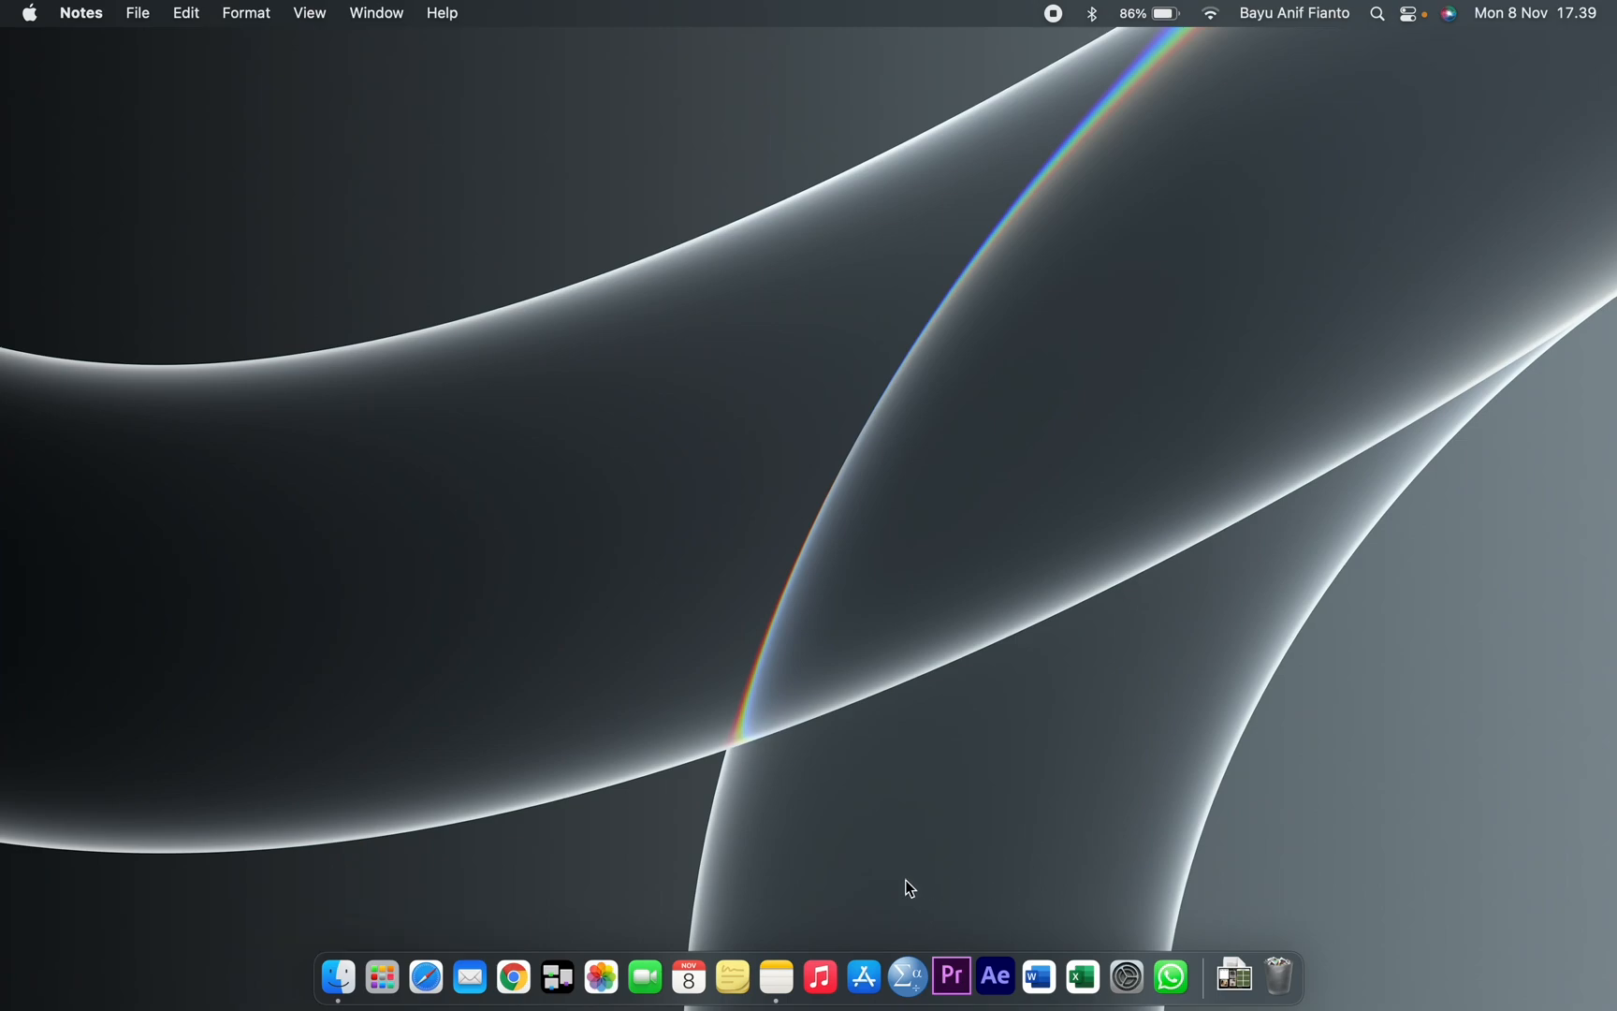
Open the Uji Asumsi Klasik note in Notes and review its list of classical assumption tests, from Uji Normalitas to Uji Autokorelasi.
click(788, 961)
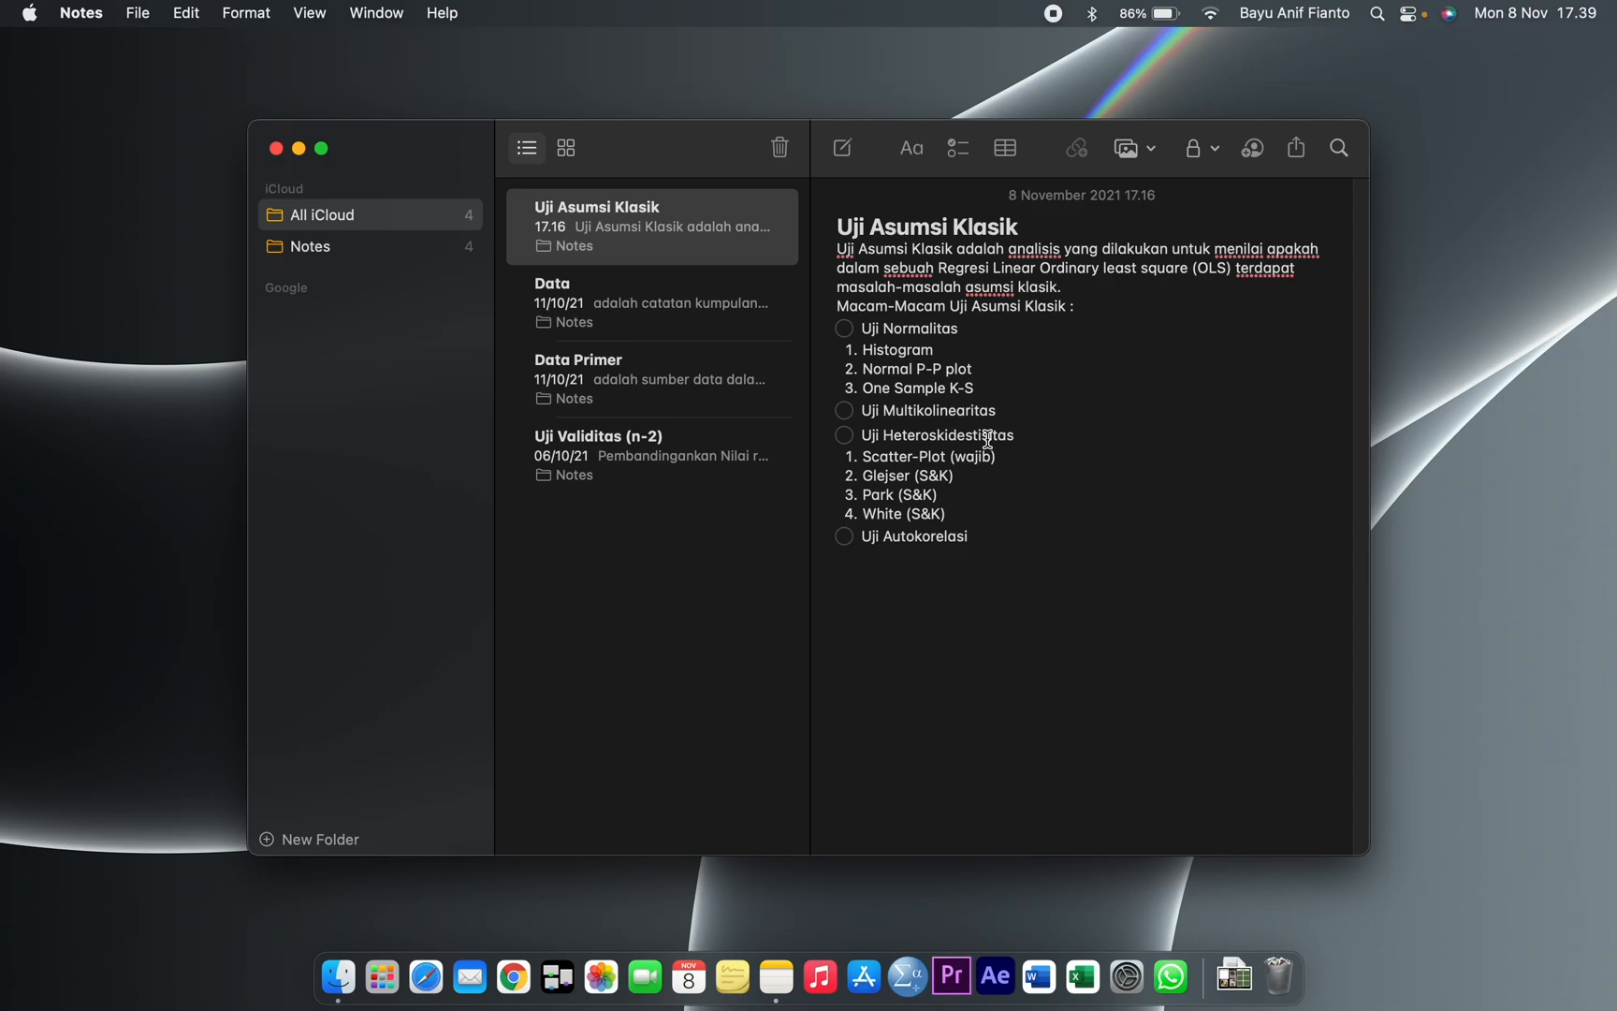
click(998, 368)
click(1015, 410)
click(1036, 436)
click(968, 512)
drag(974, 538, 960, 541)
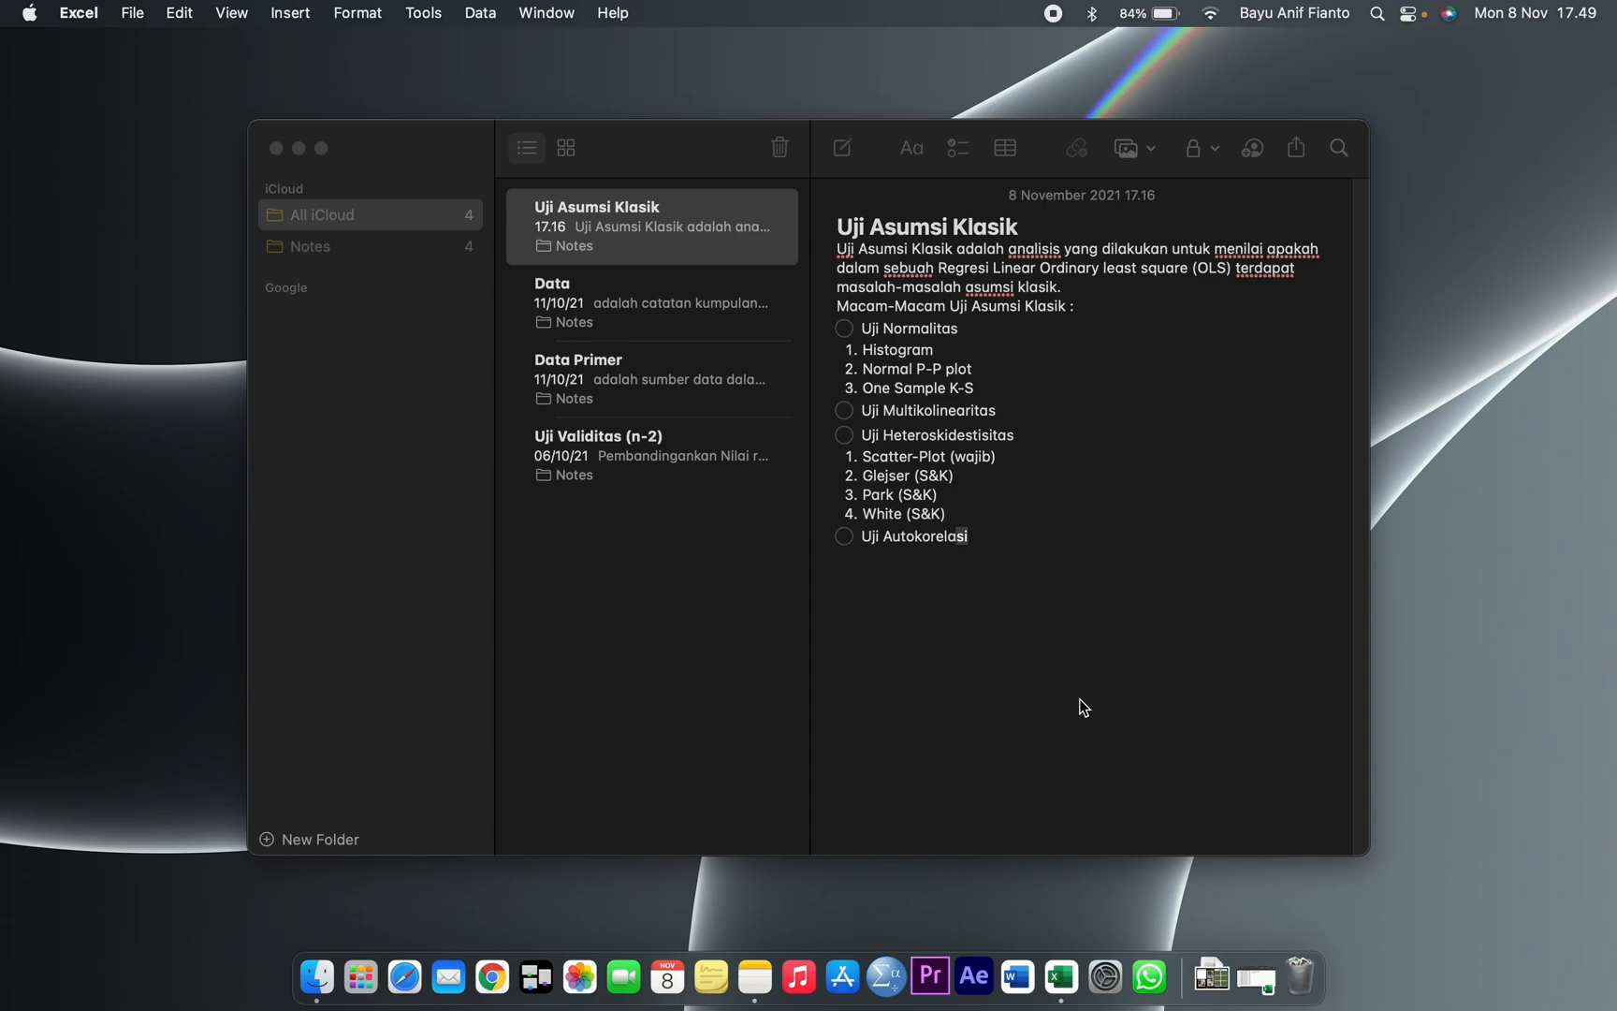
Switch to the DATA SKUNDER workbook in Excel and examine the banks, the years 2011 to 2014, and the ROA, ROE and PER columns.
click(1057, 974)
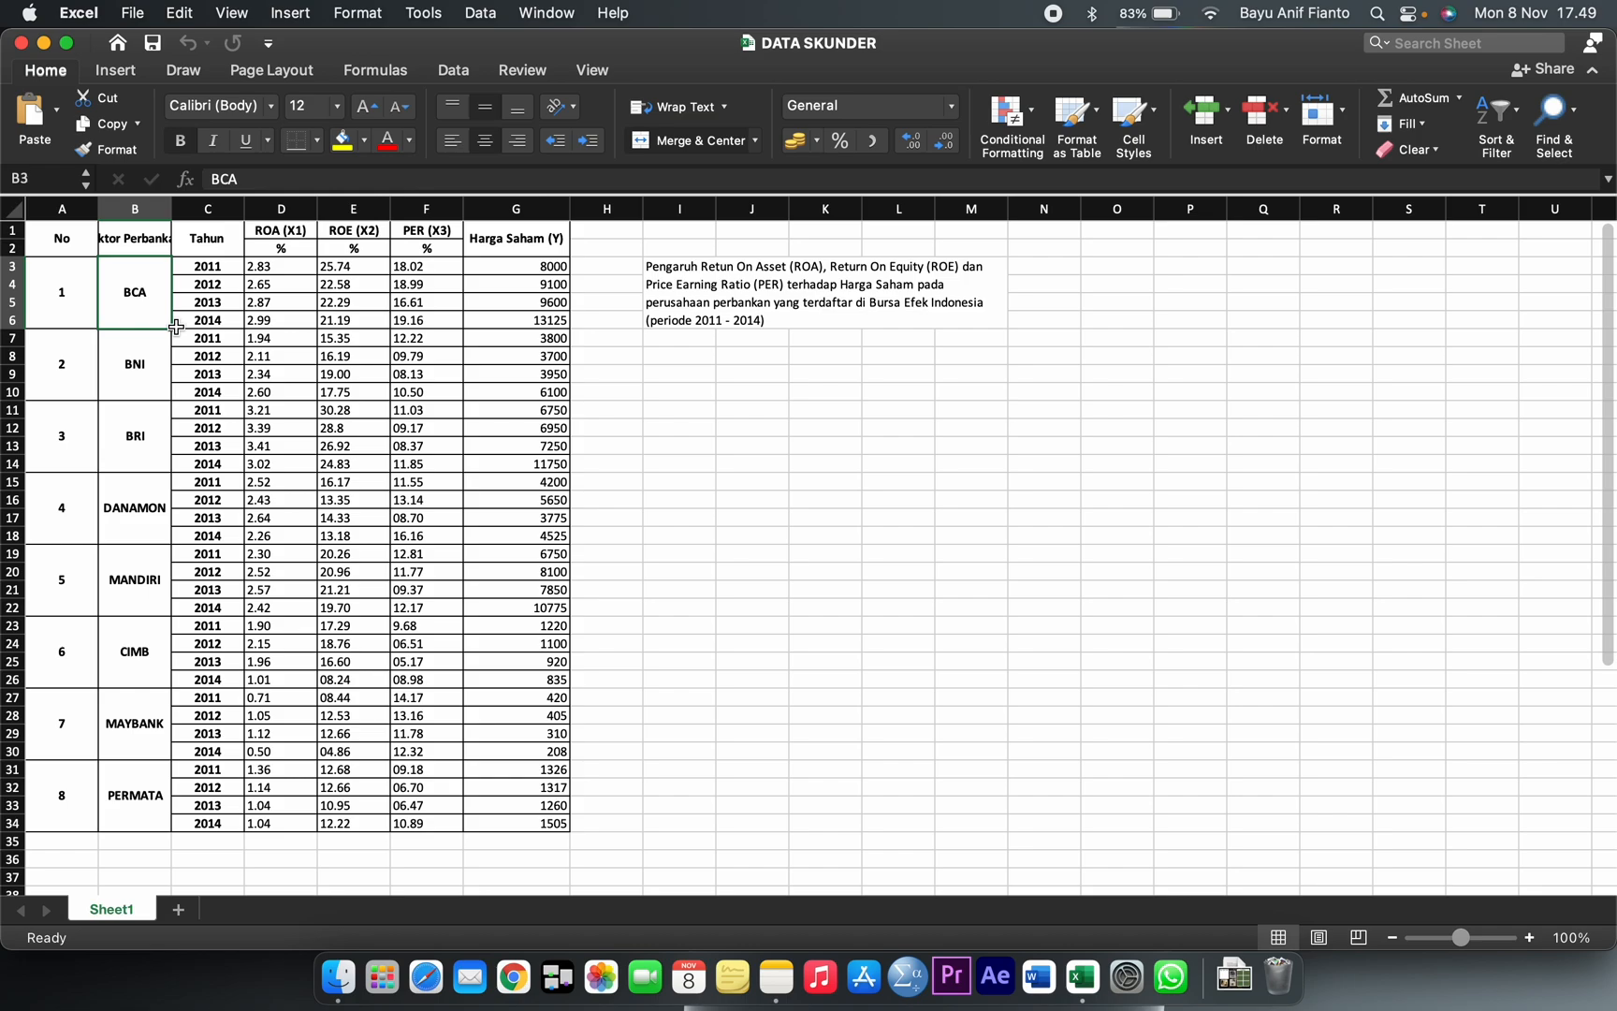
click(150, 384)
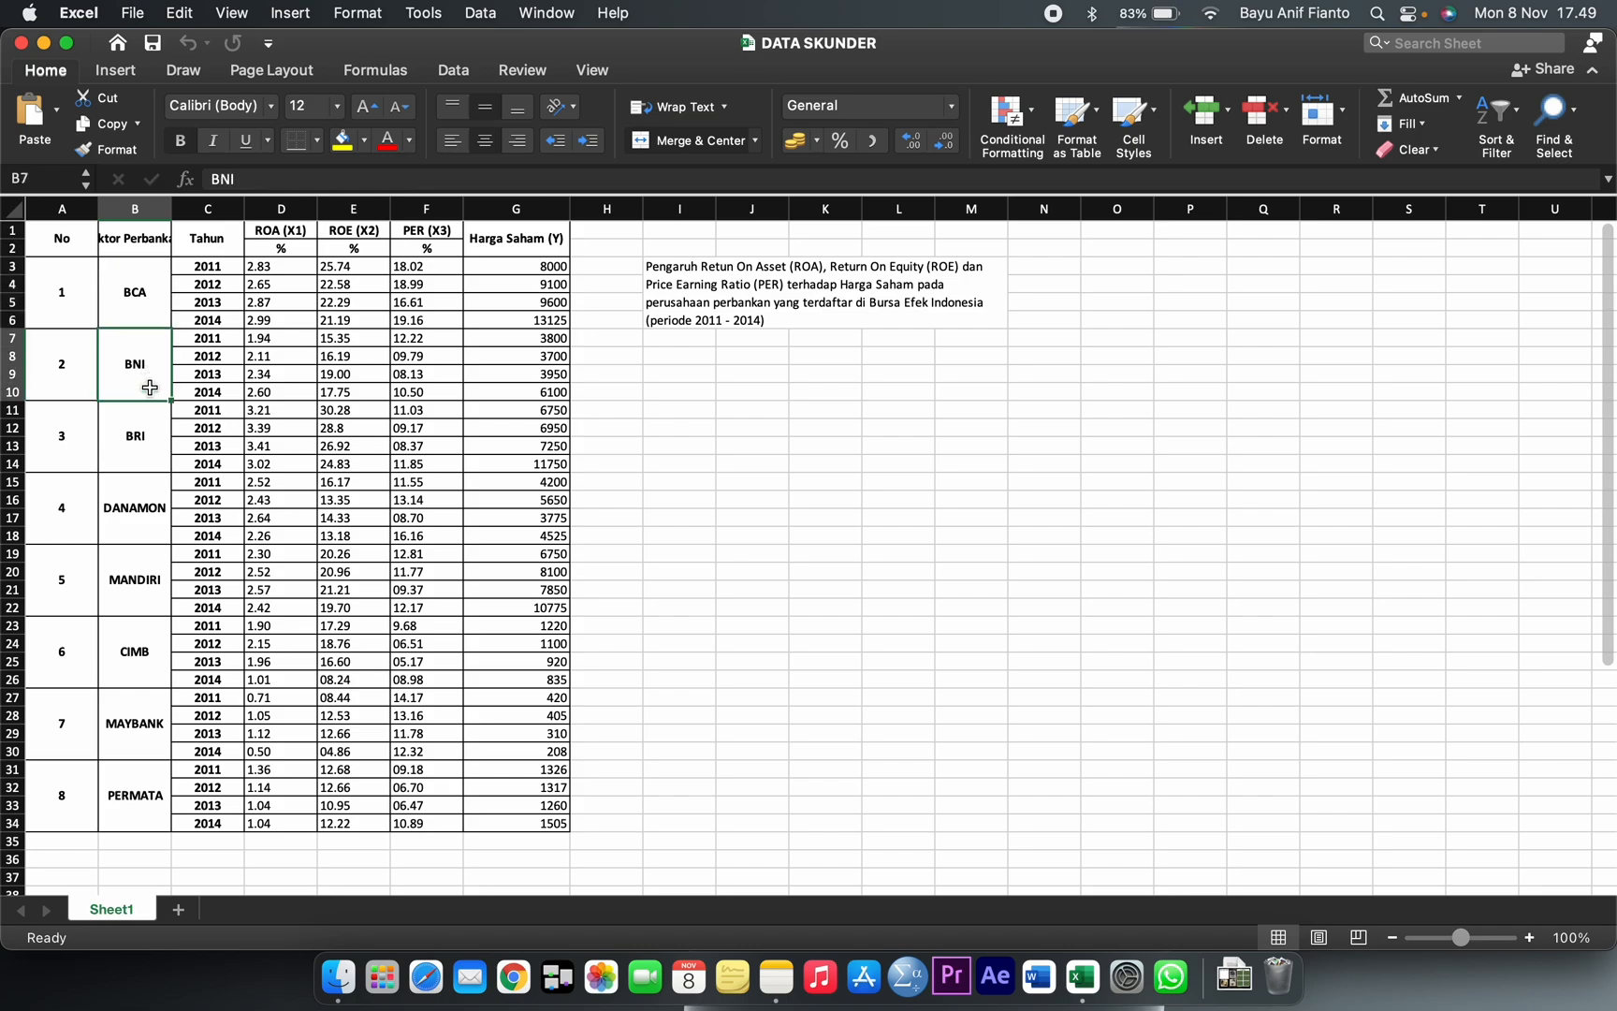
click(151, 438)
click(127, 782)
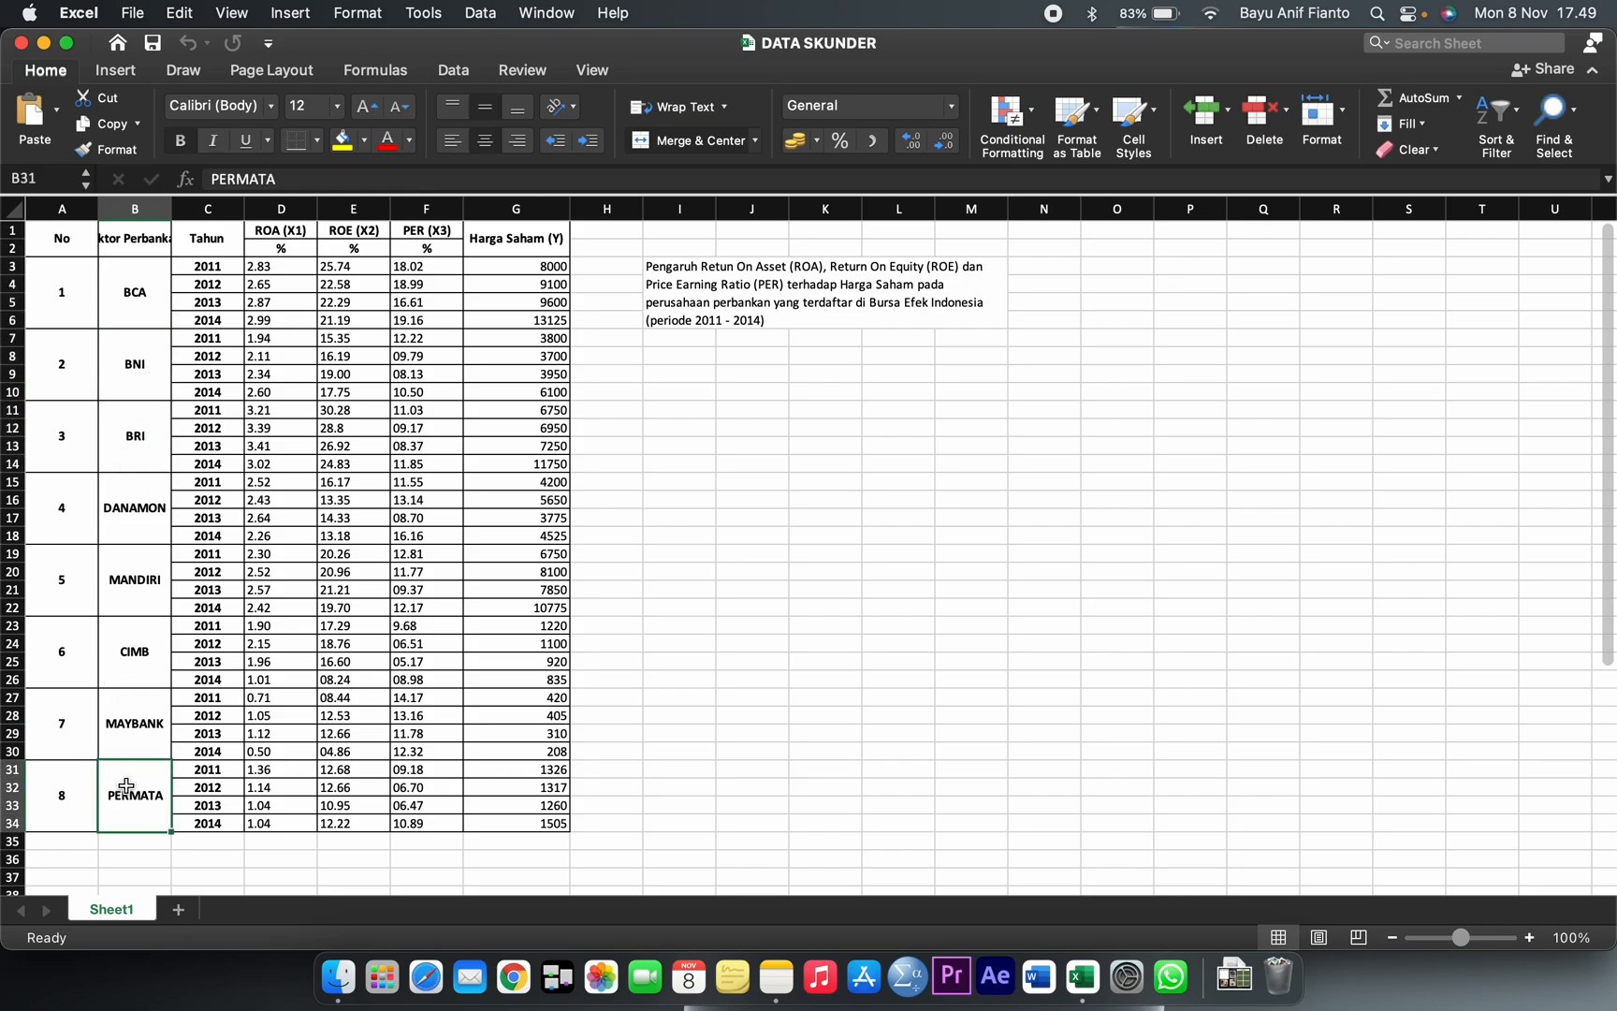
click(220, 267)
click(223, 284)
click(227, 322)
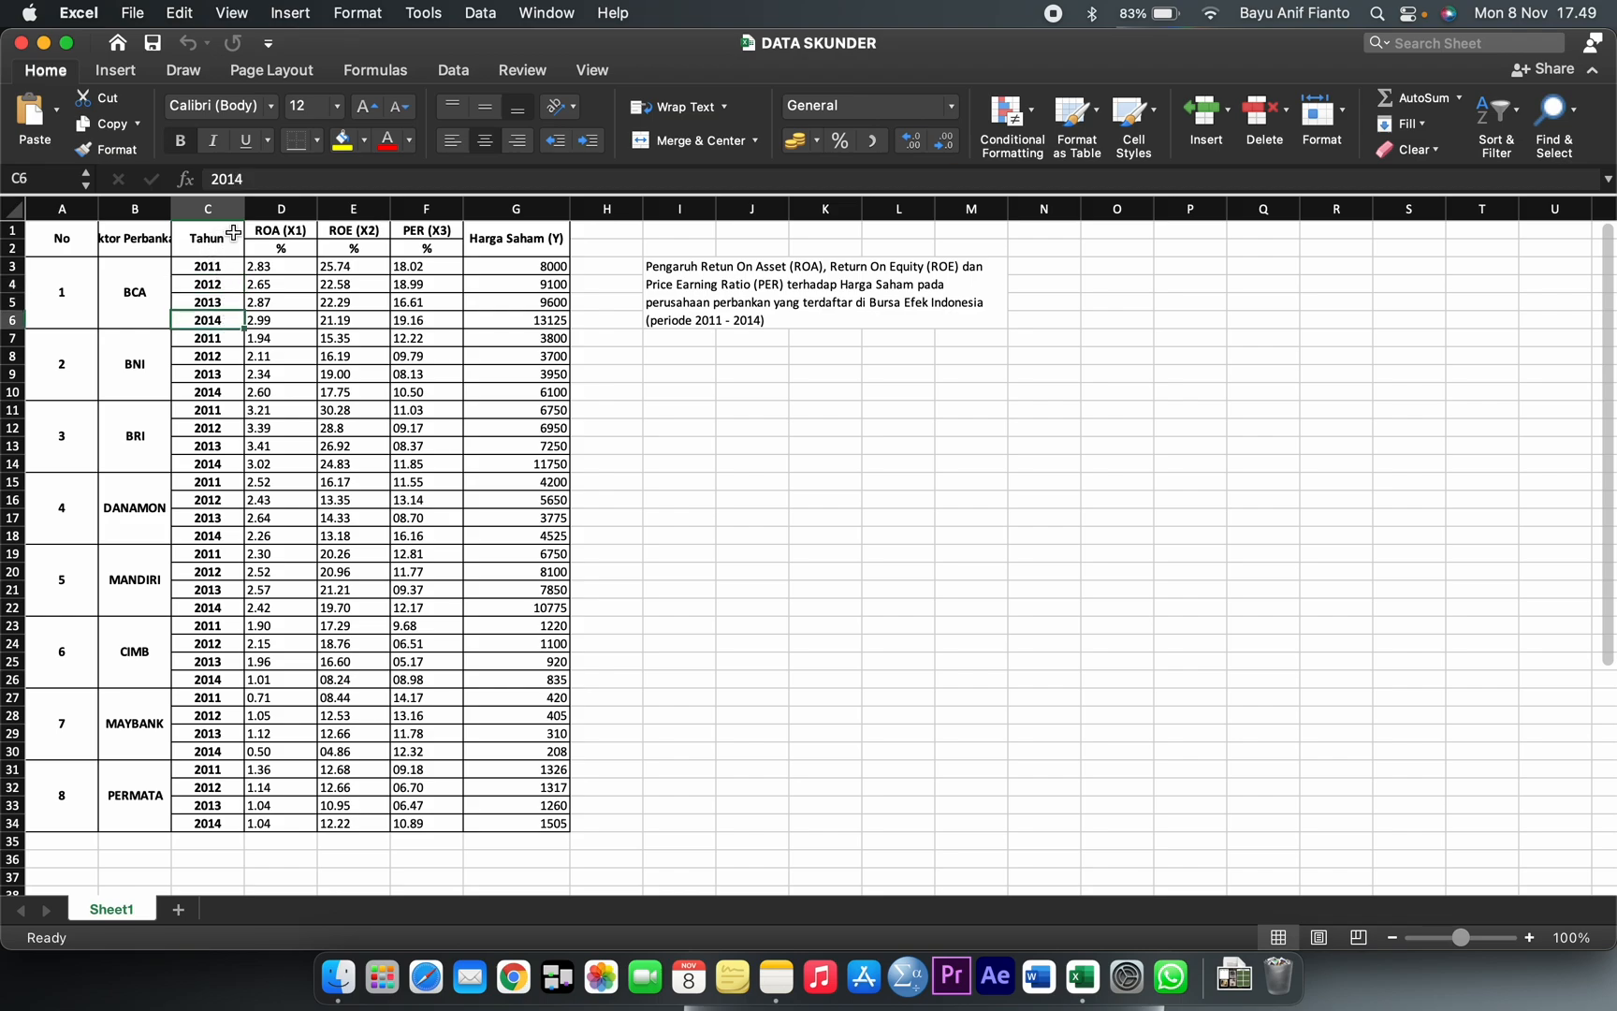
click(291, 235)
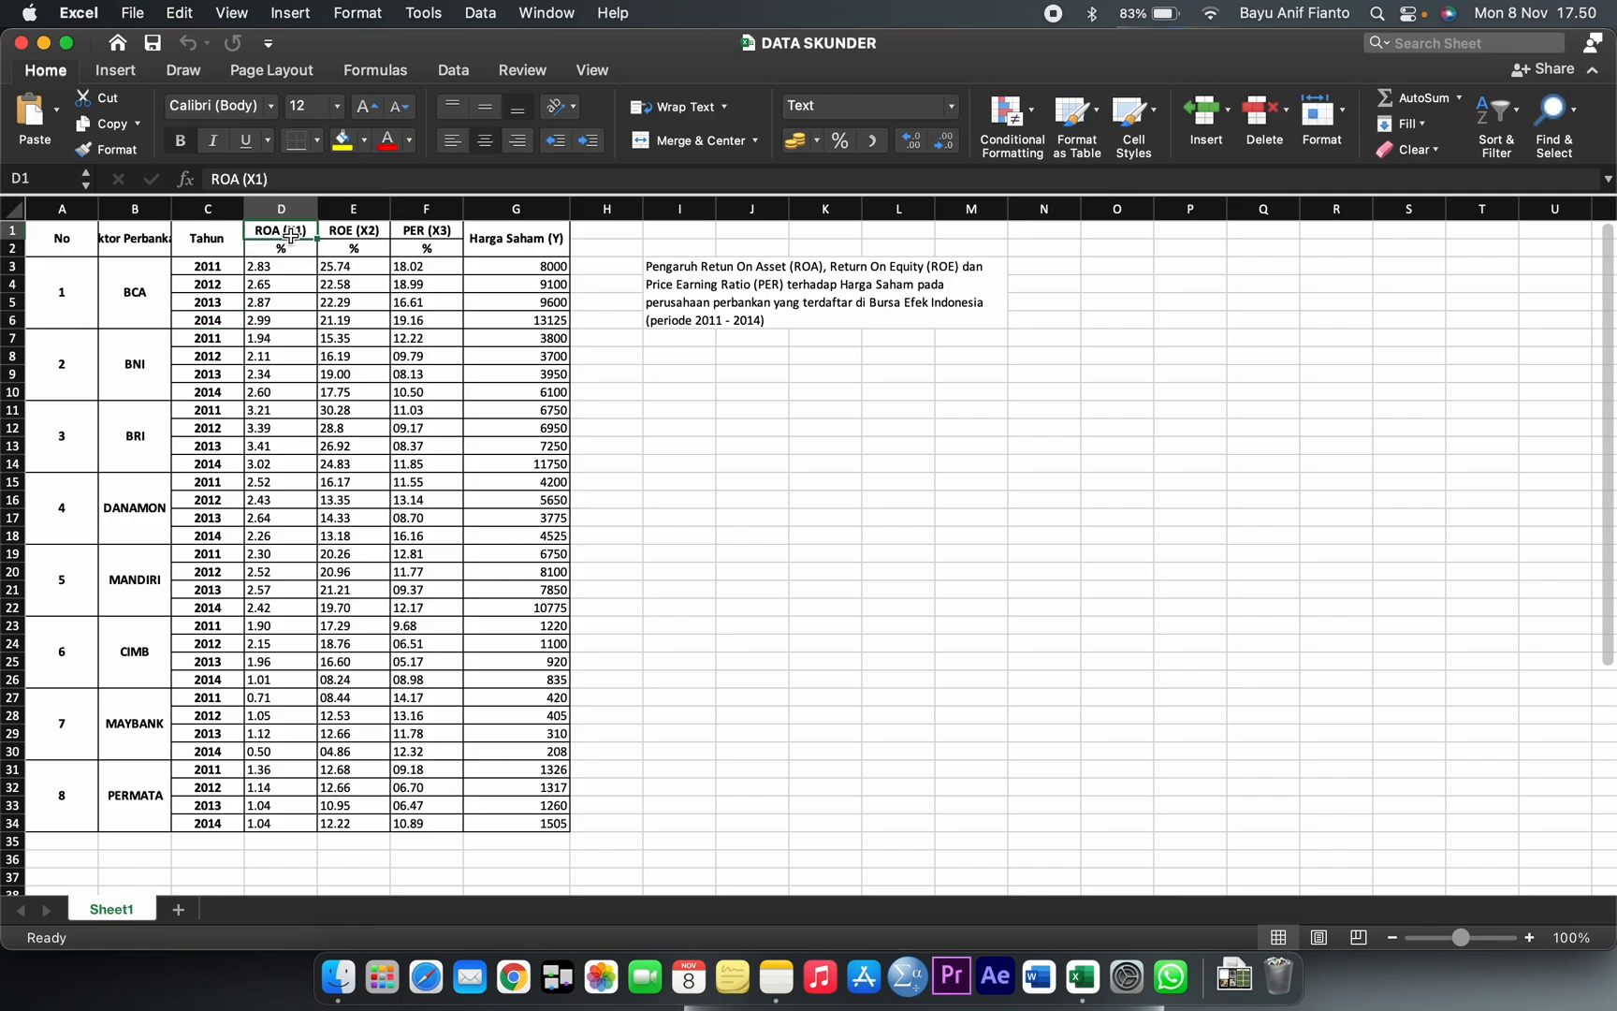
click(370, 232)
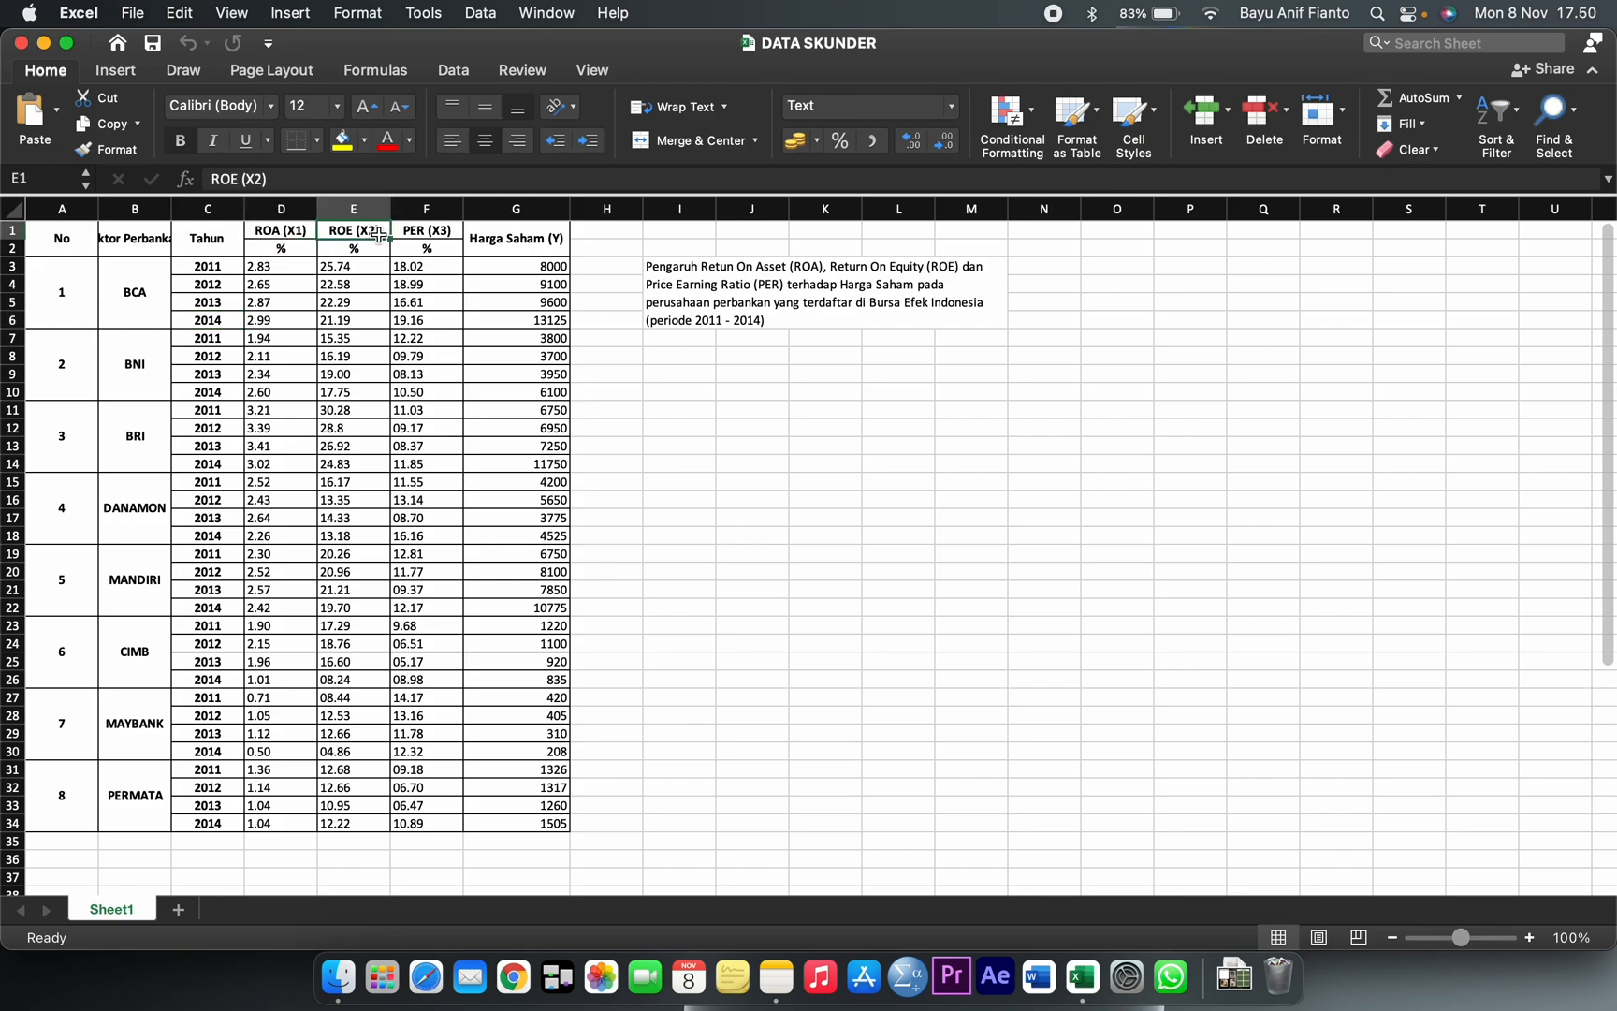
click(431, 234)
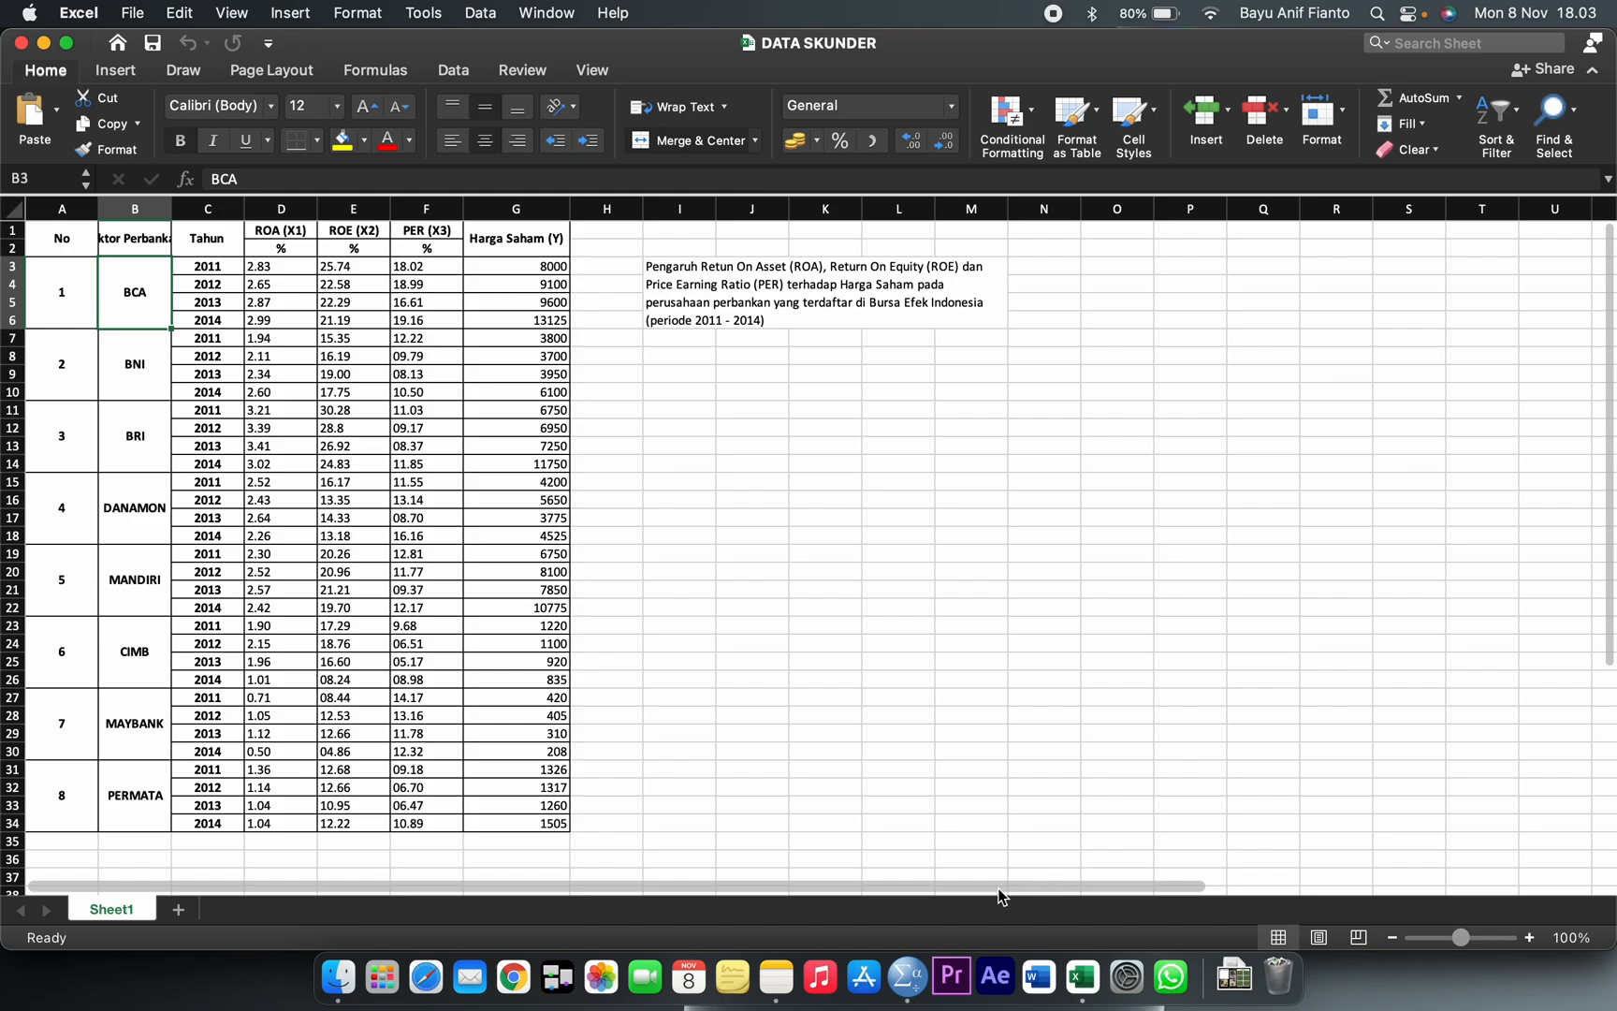
Switch to SPSS Statistics and define four variables named X1, X2, X3 and Y in Variable View.
click(920, 981)
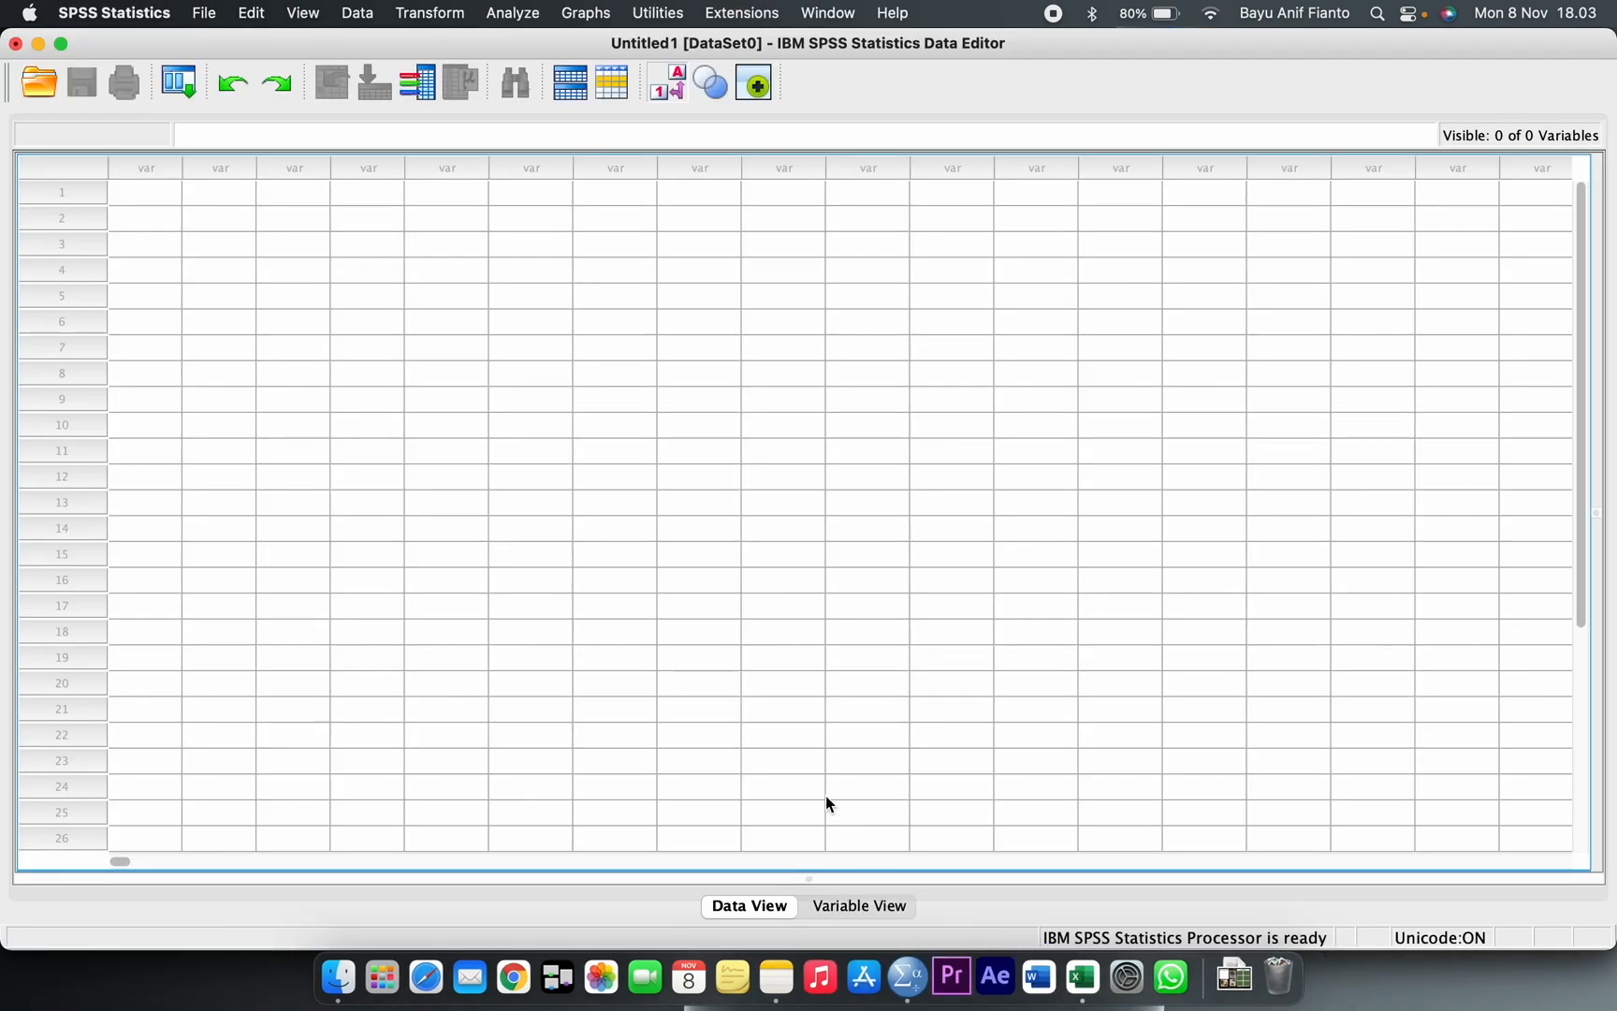
click(882, 912)
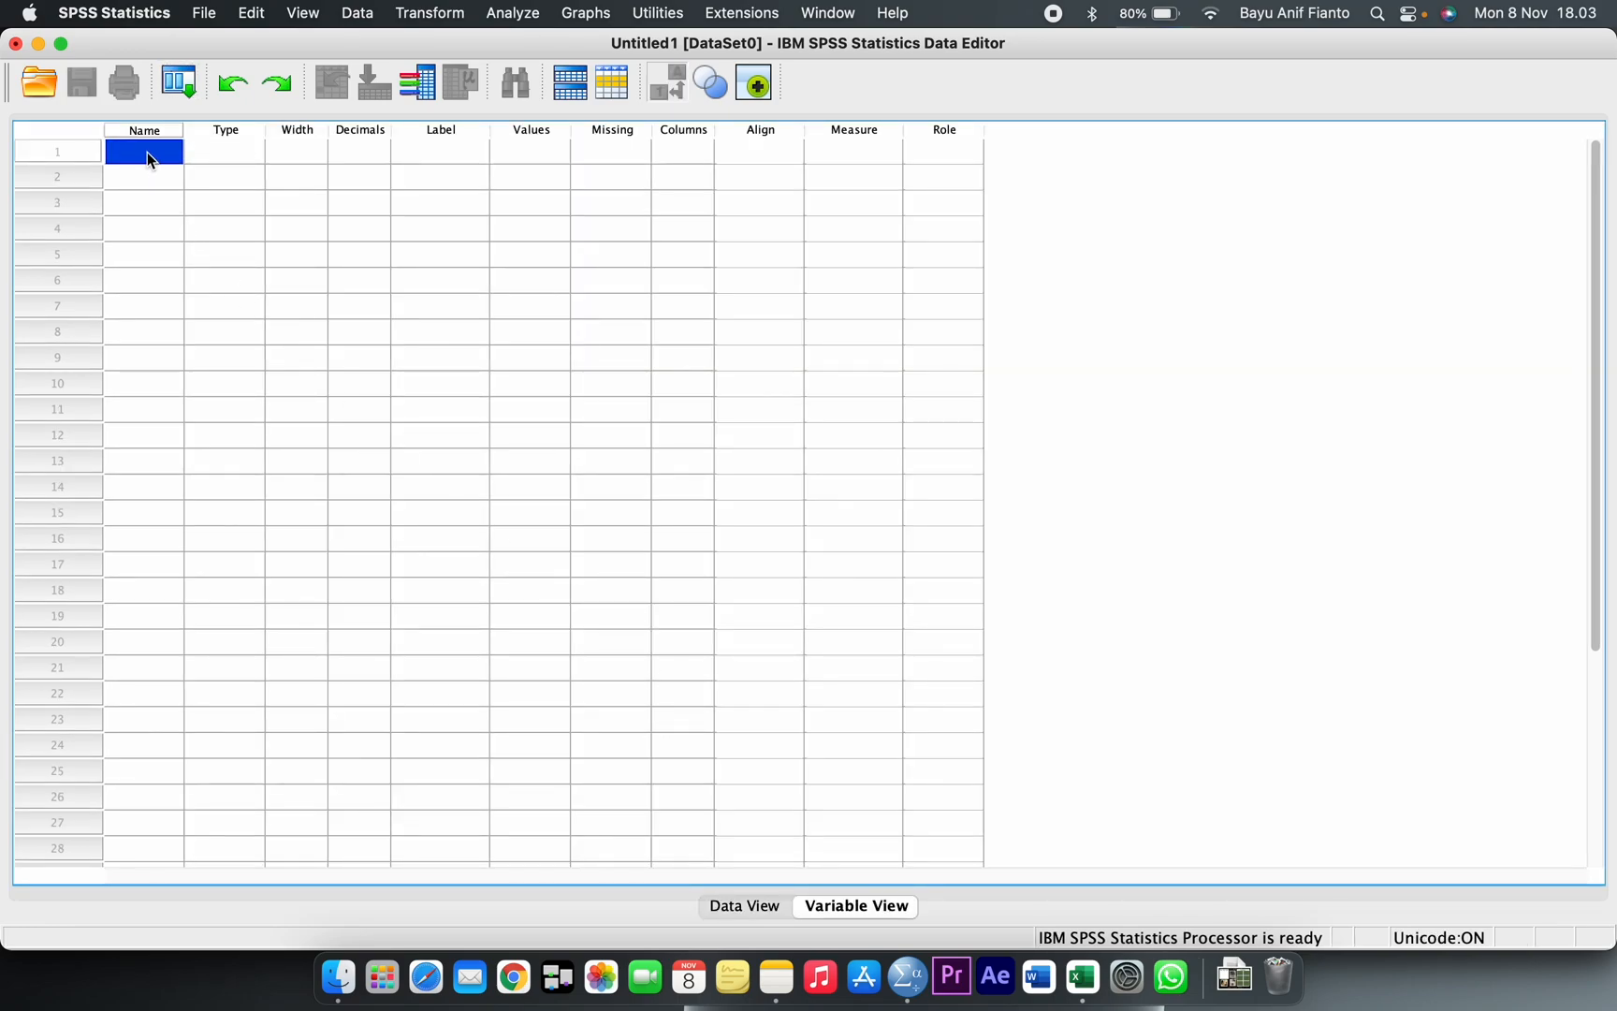
text(X1)
key(Return)
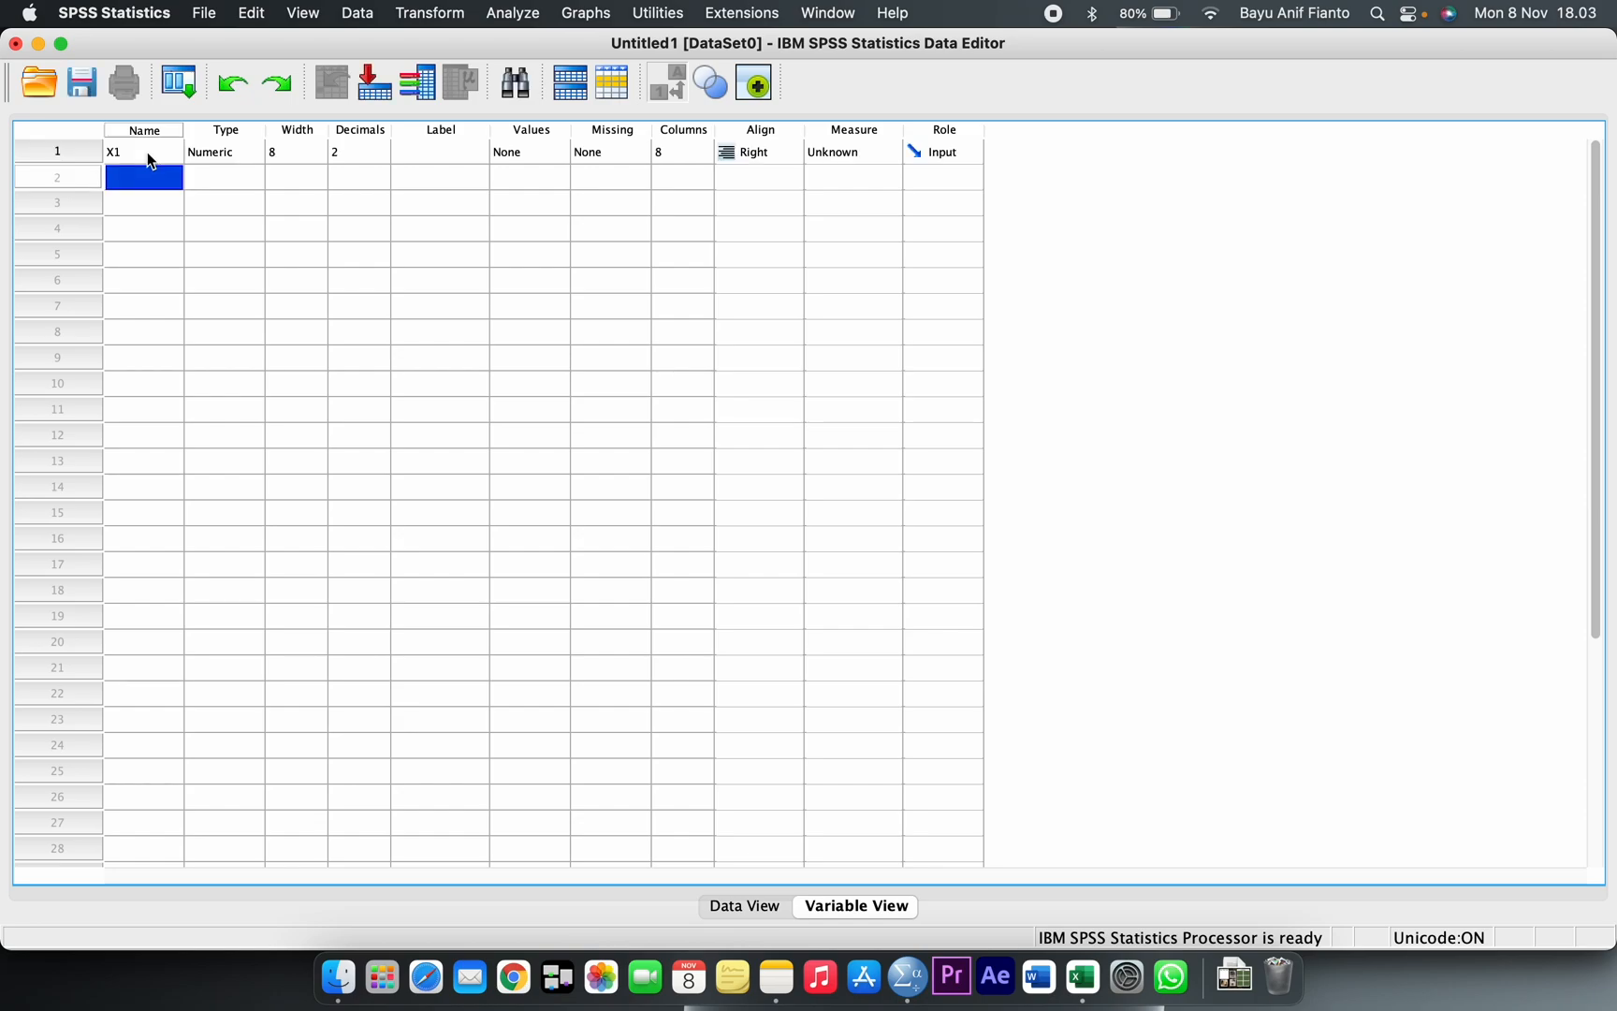
text(X2)
key(Return)
text(X3)
key(Return)
text(Y)
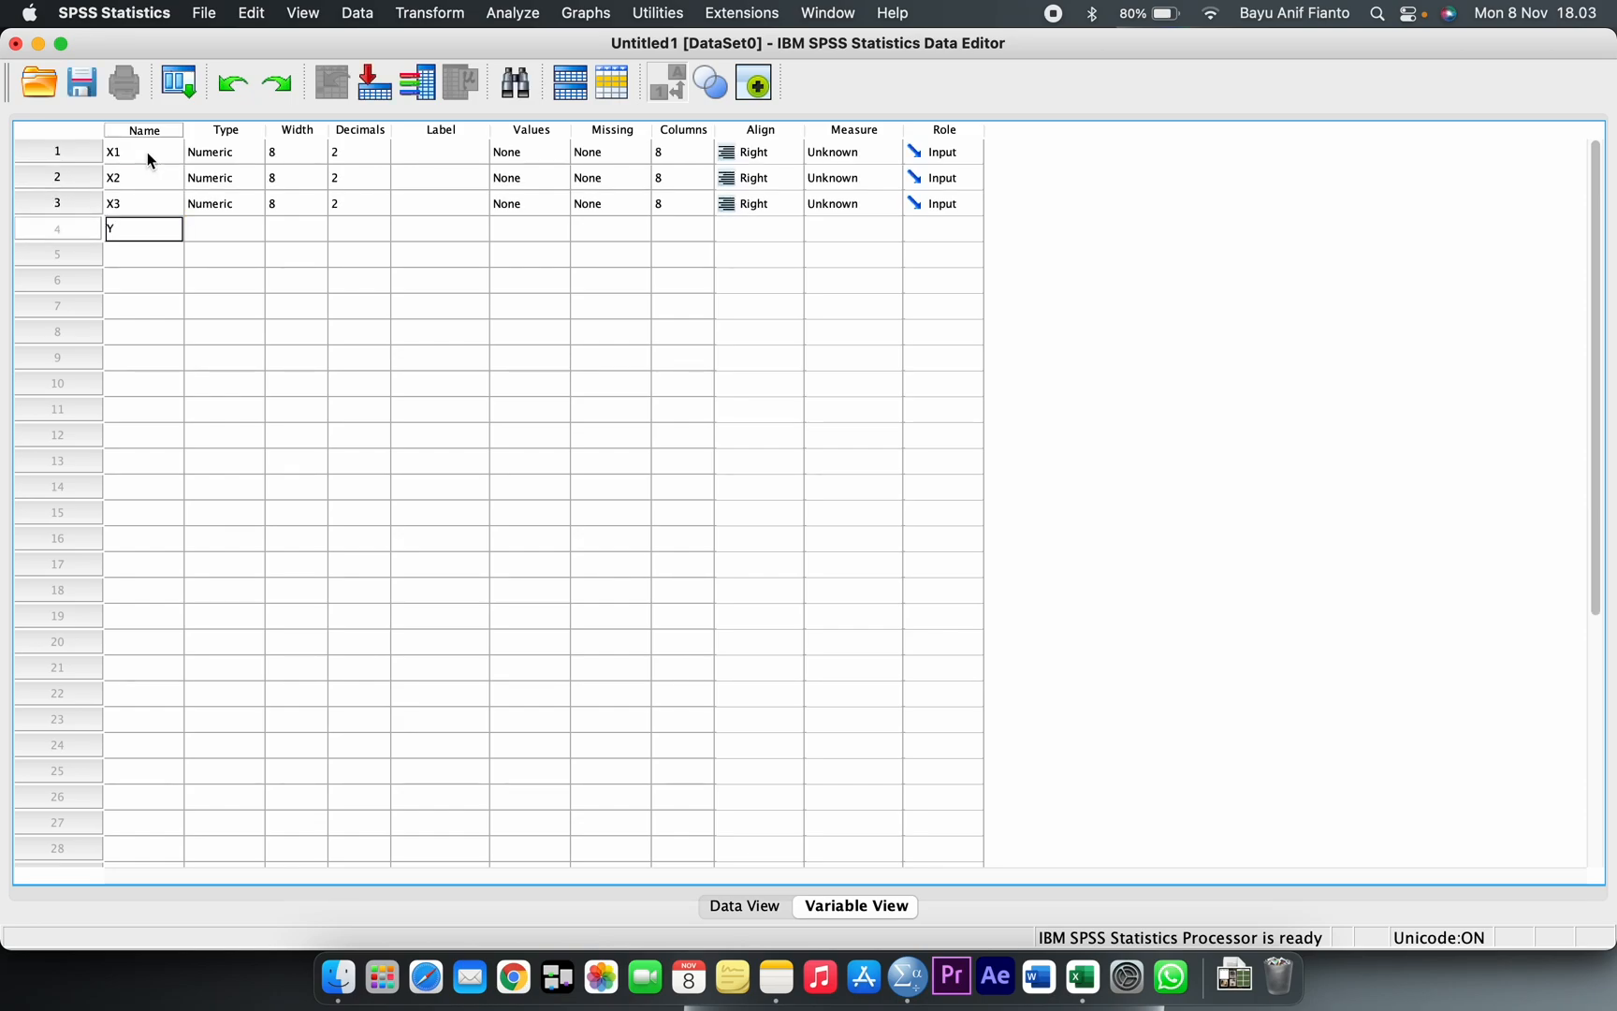
Label the variables X1, X2, X3 and Y as ROA, ROE, PER and Harga Saham.
click(467, 156)
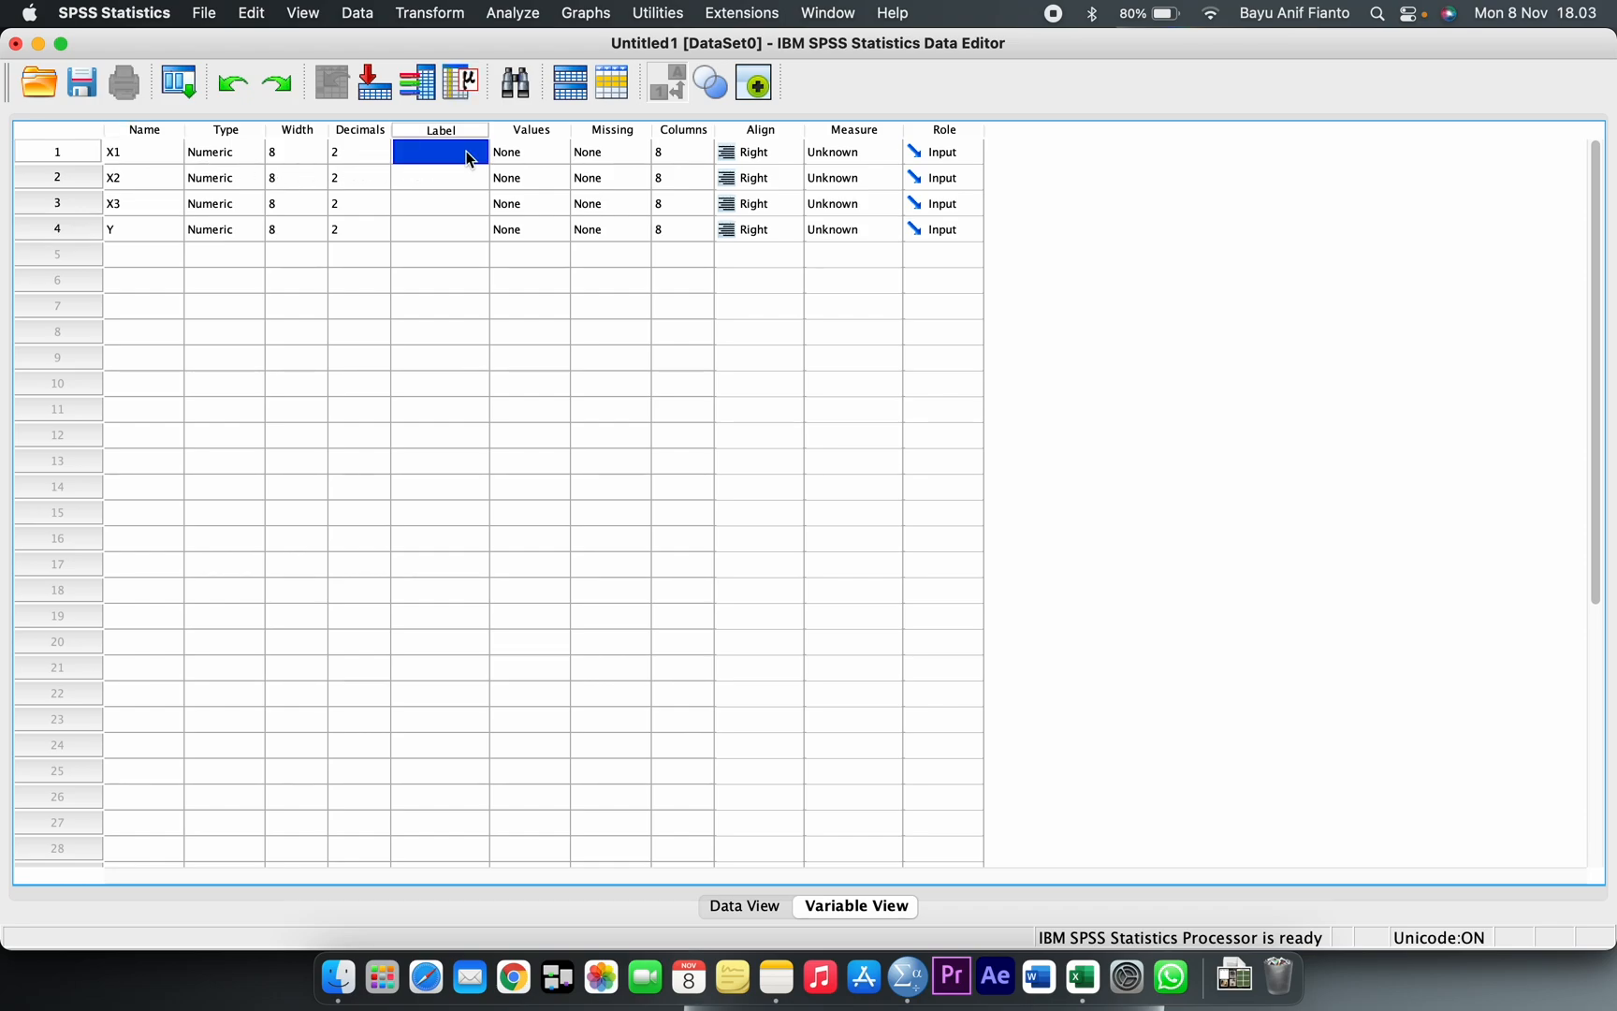
text(ROA)
key(Return)
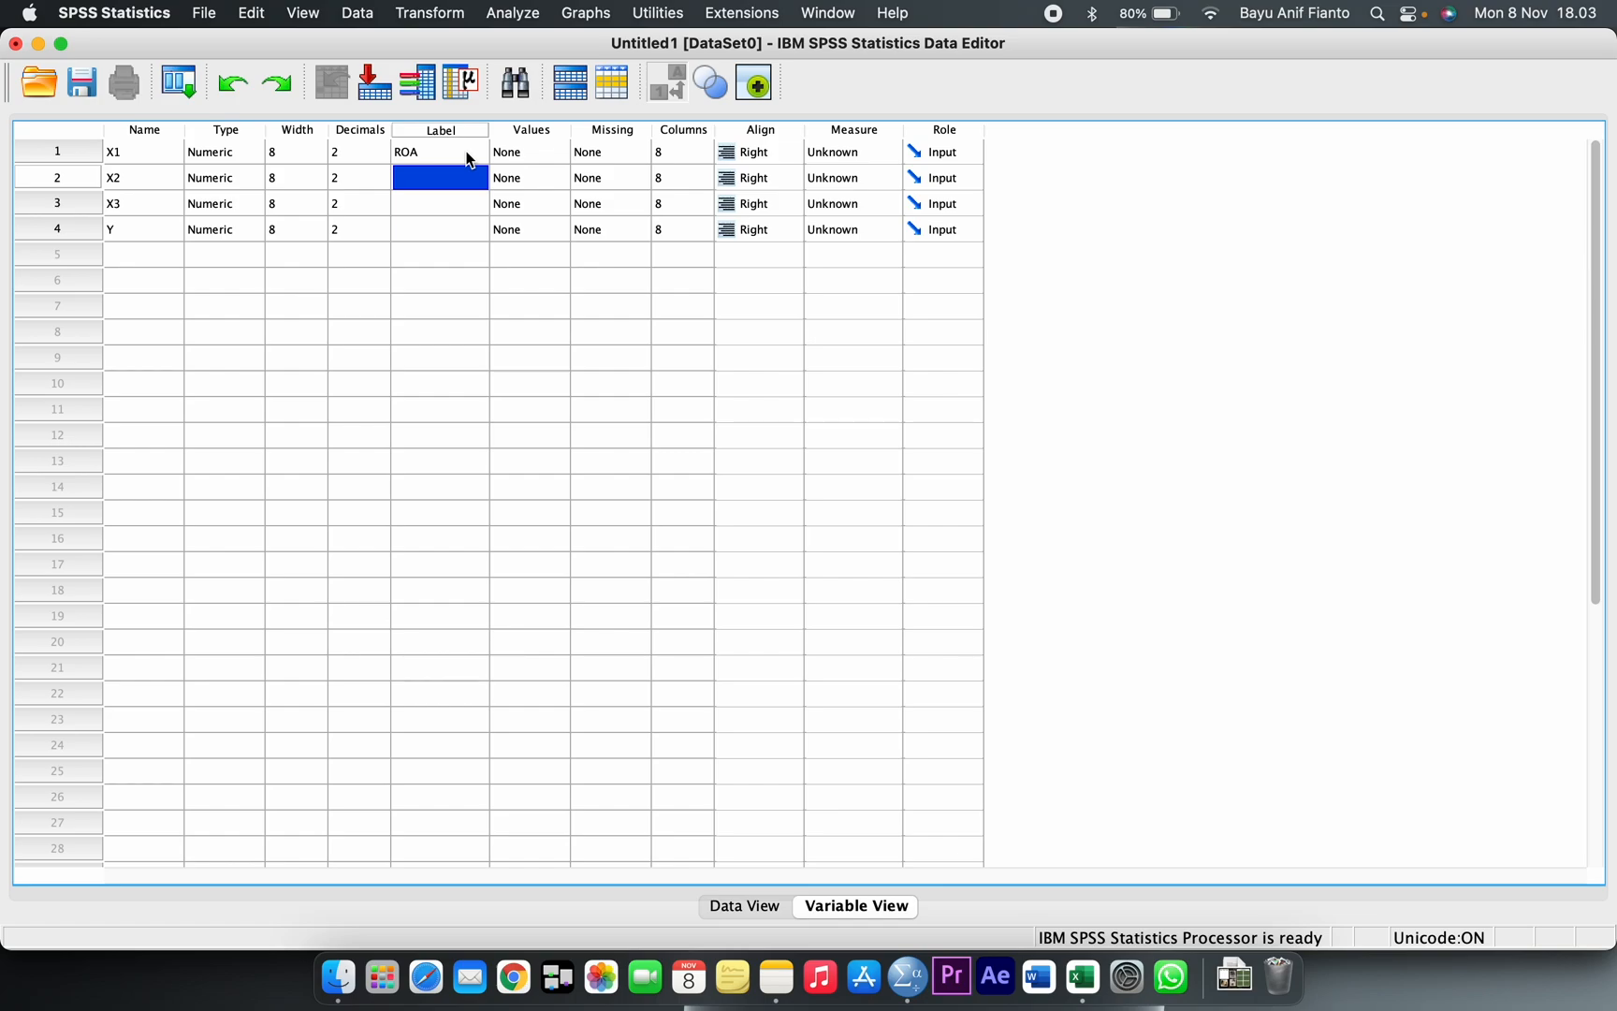
text(ROE)
key(Return)
text(PER)
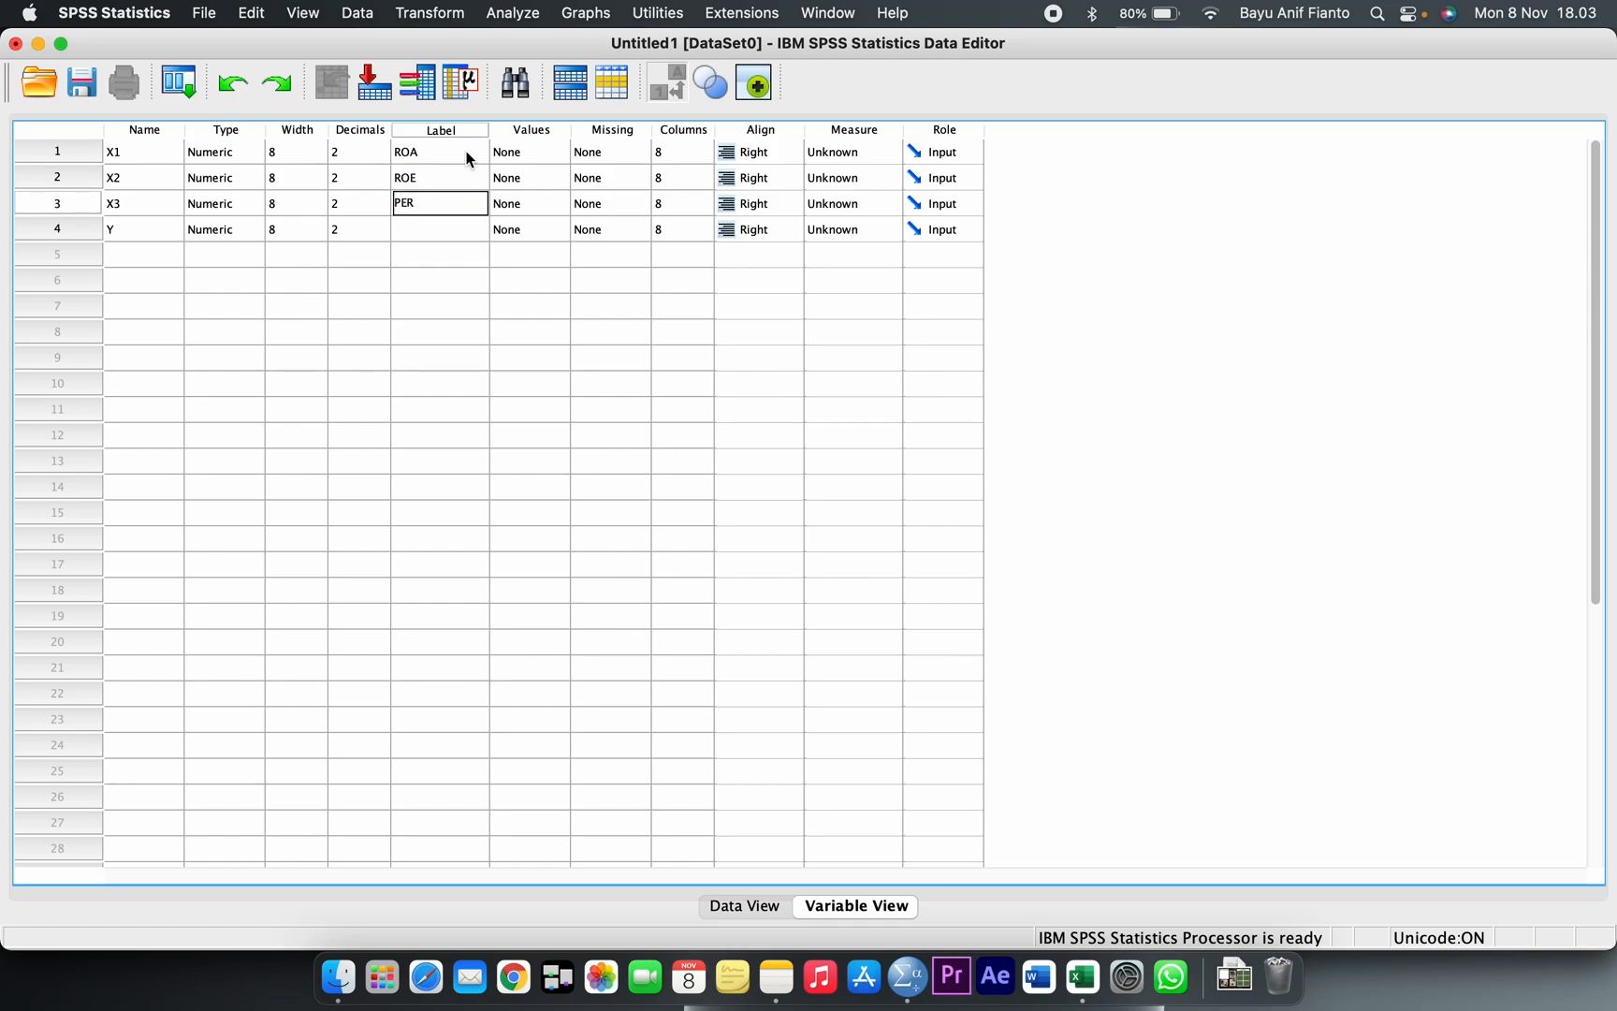
key(Return)
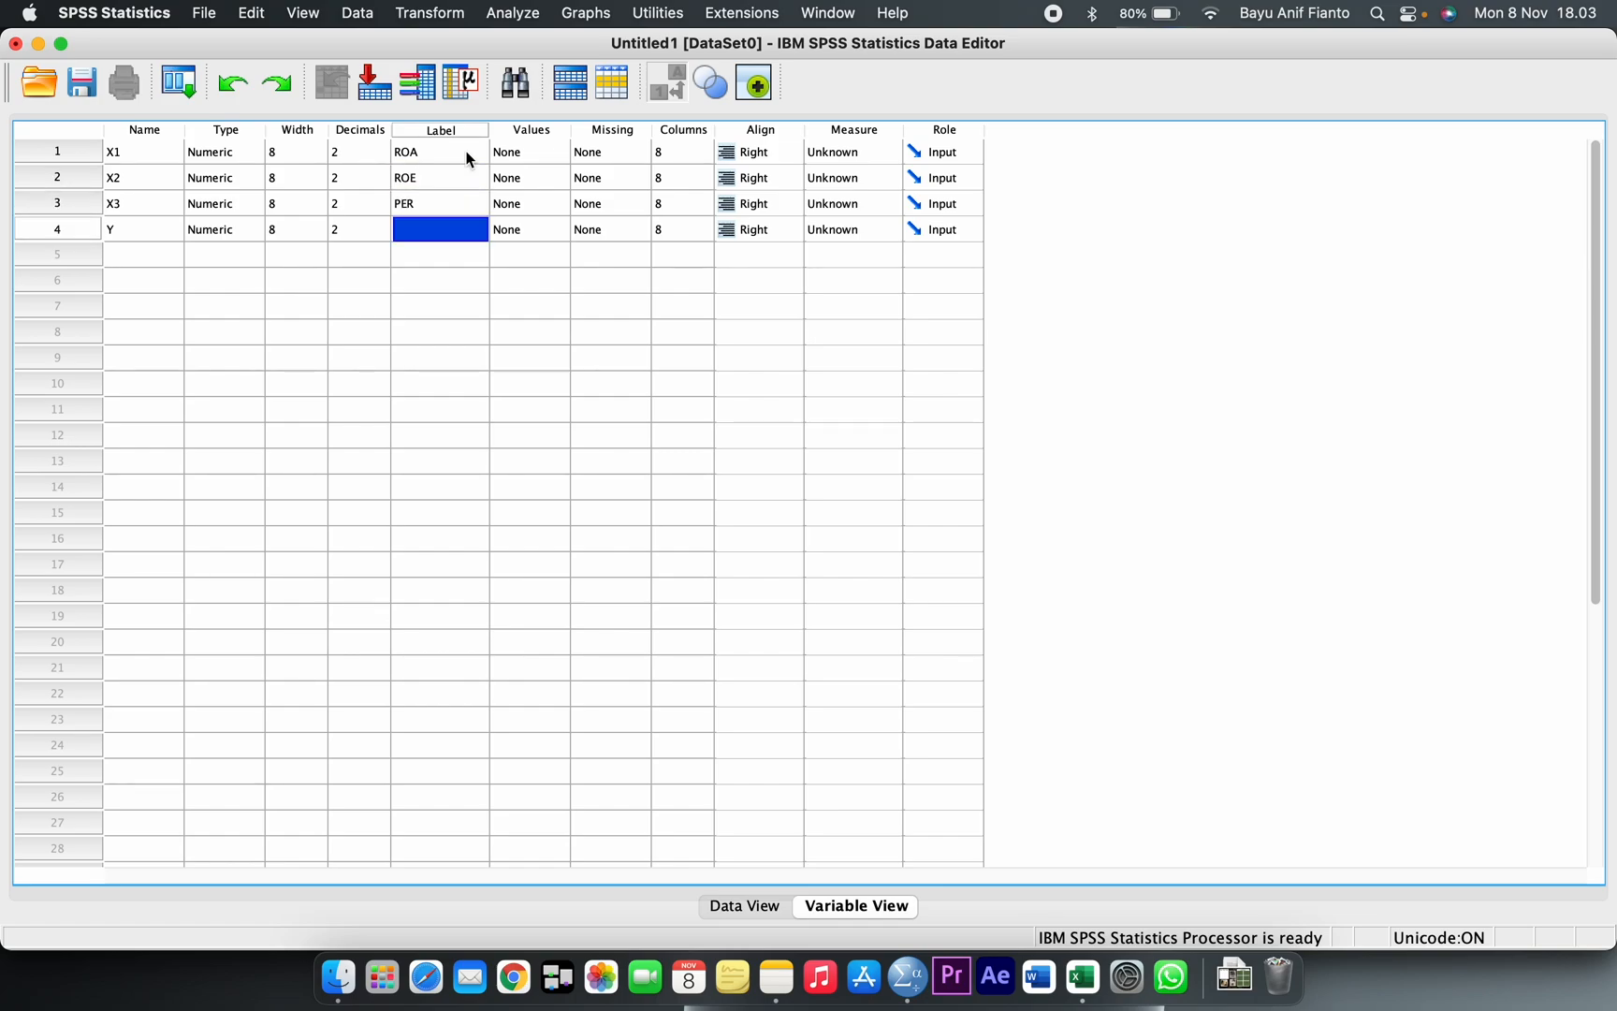
text(Harg)
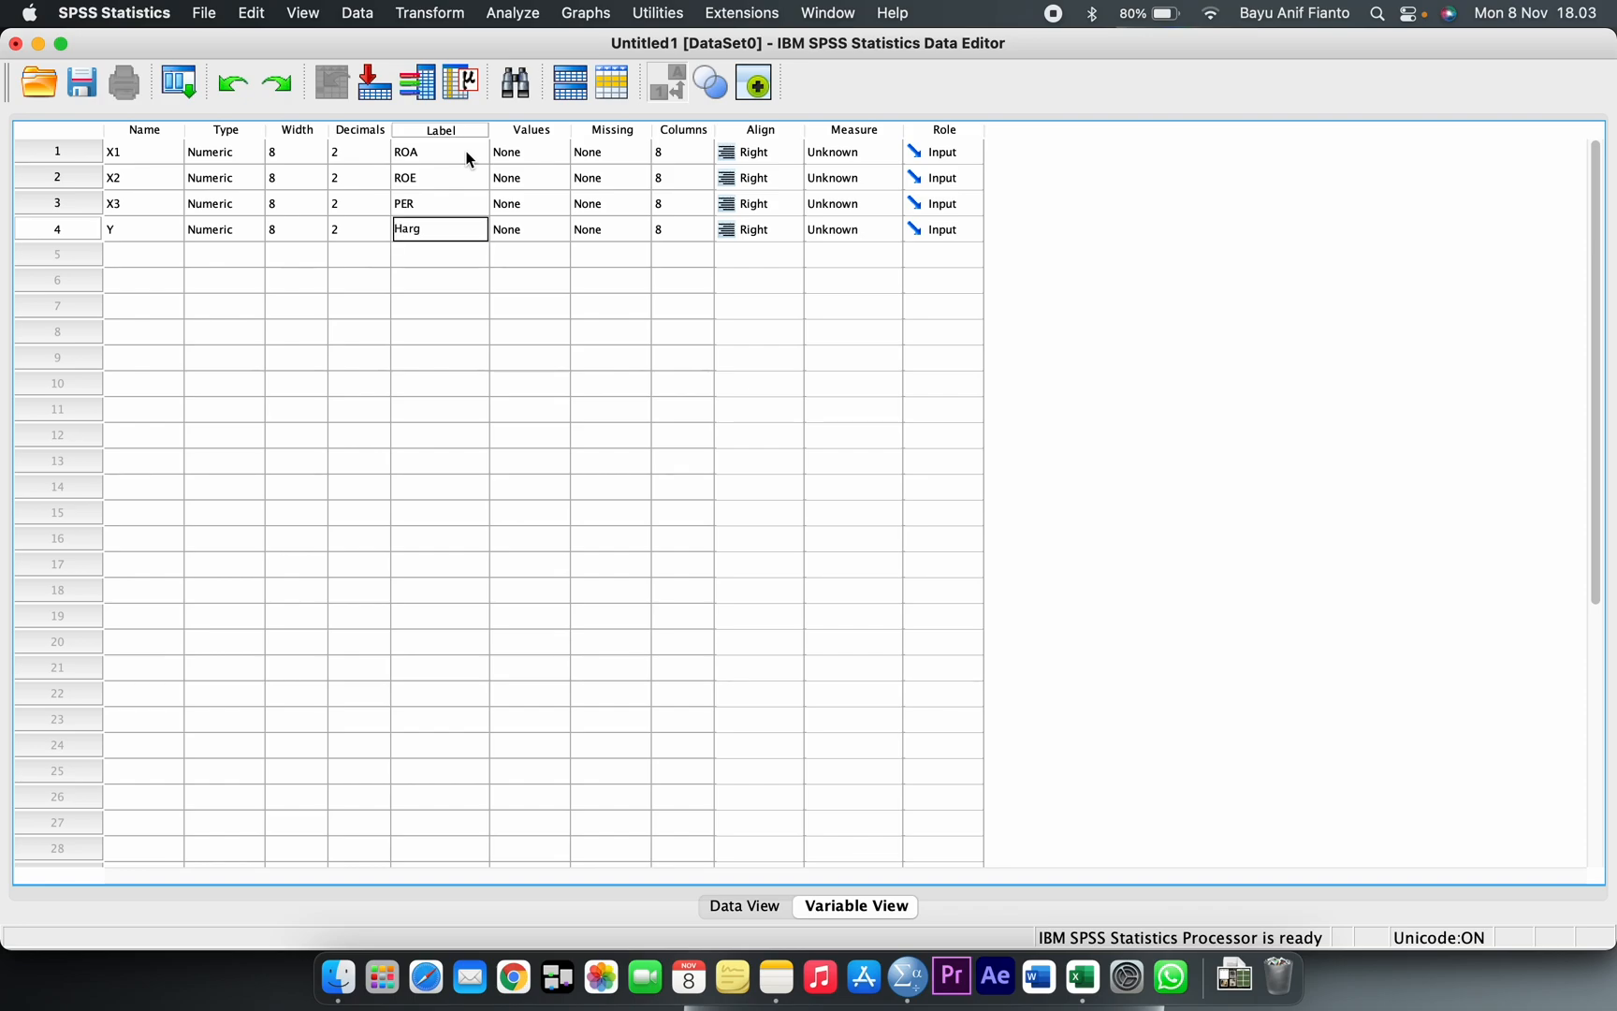
text(a Saham)
key(Return)
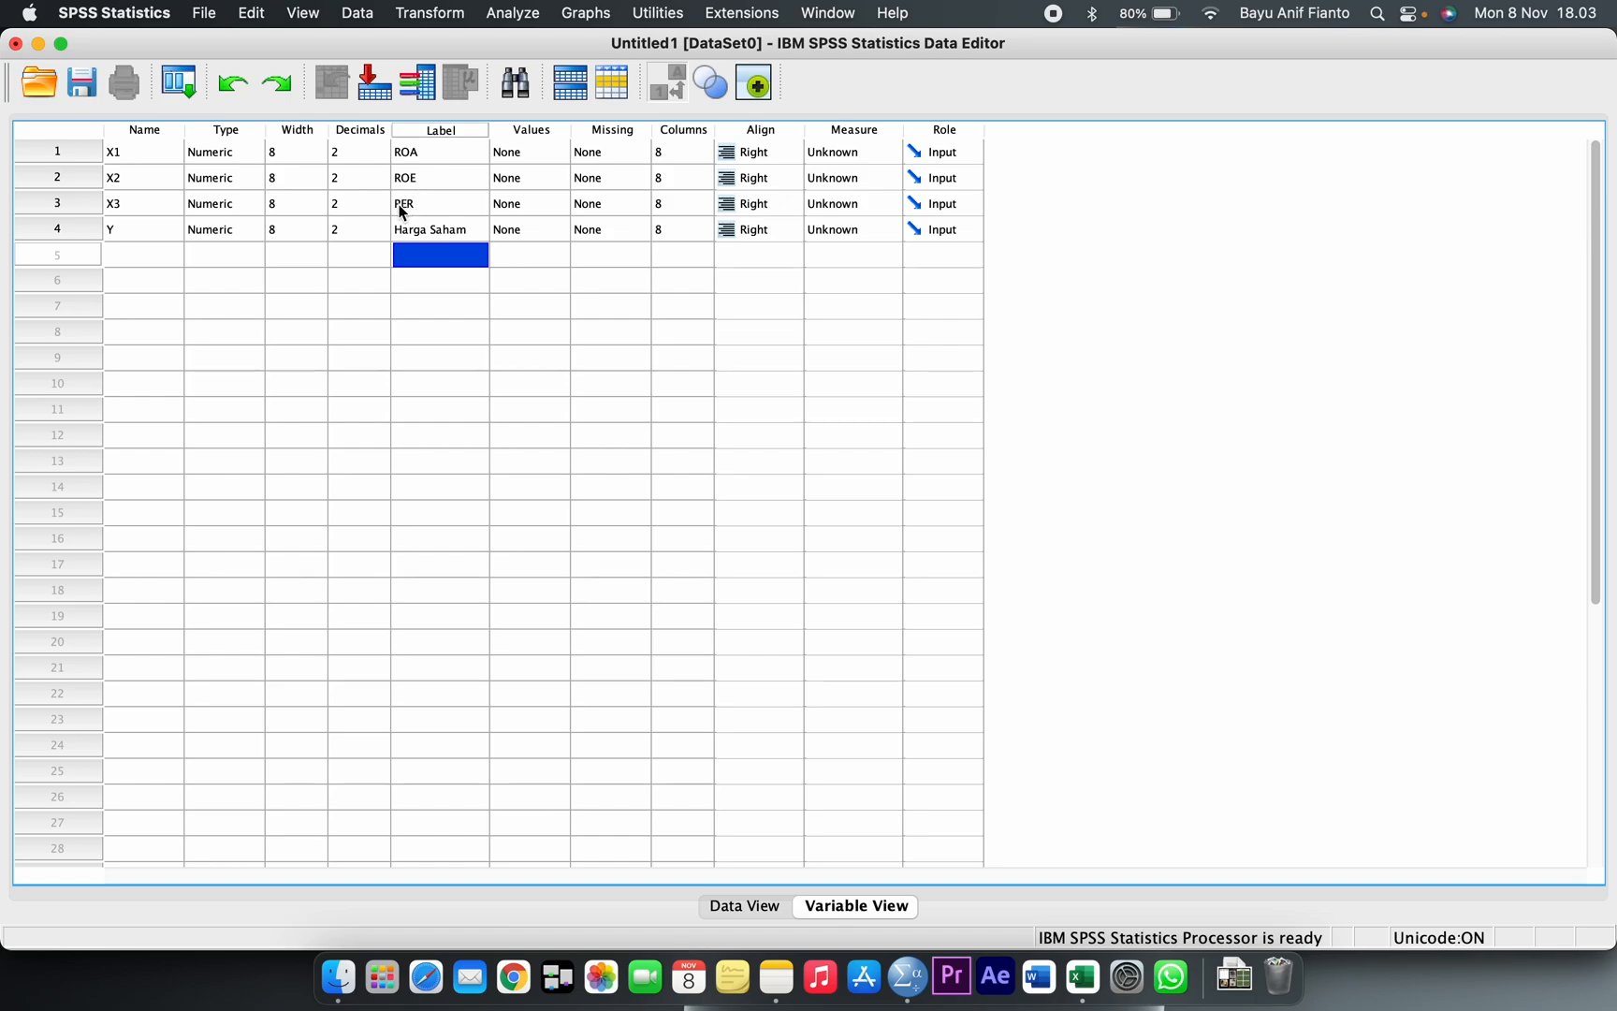
Set the number of decimals for variable Y to 0.
click(370, 229)
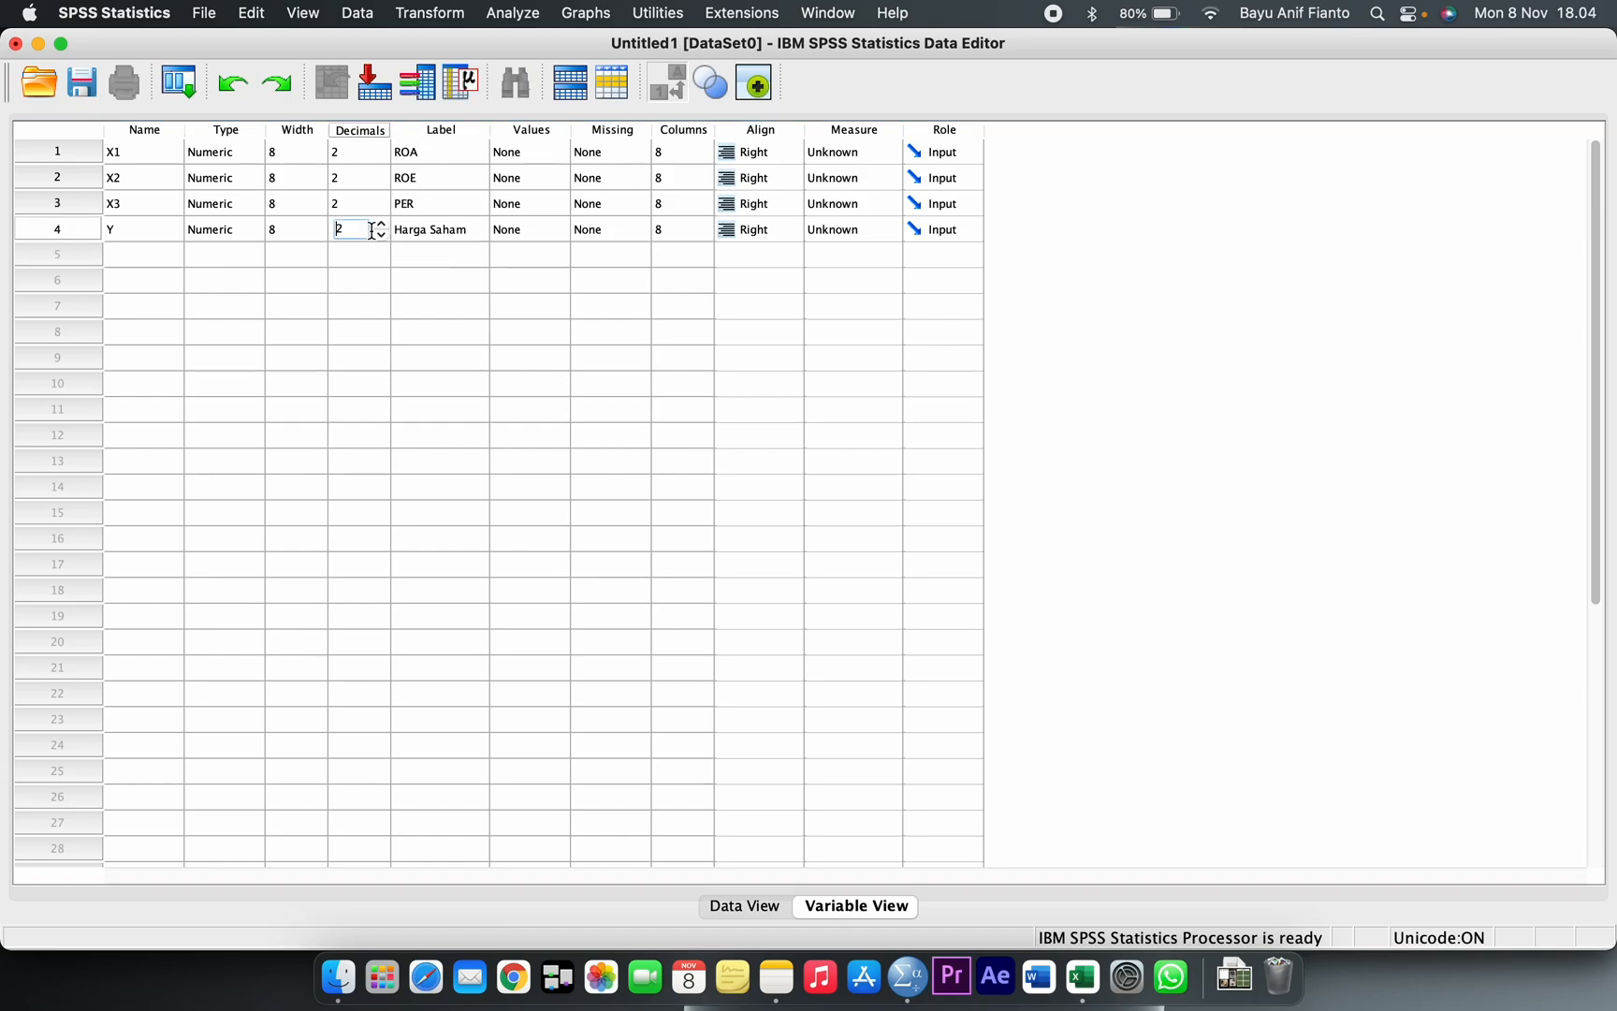
key(BackSpace)
text(0)
click(438, 229)
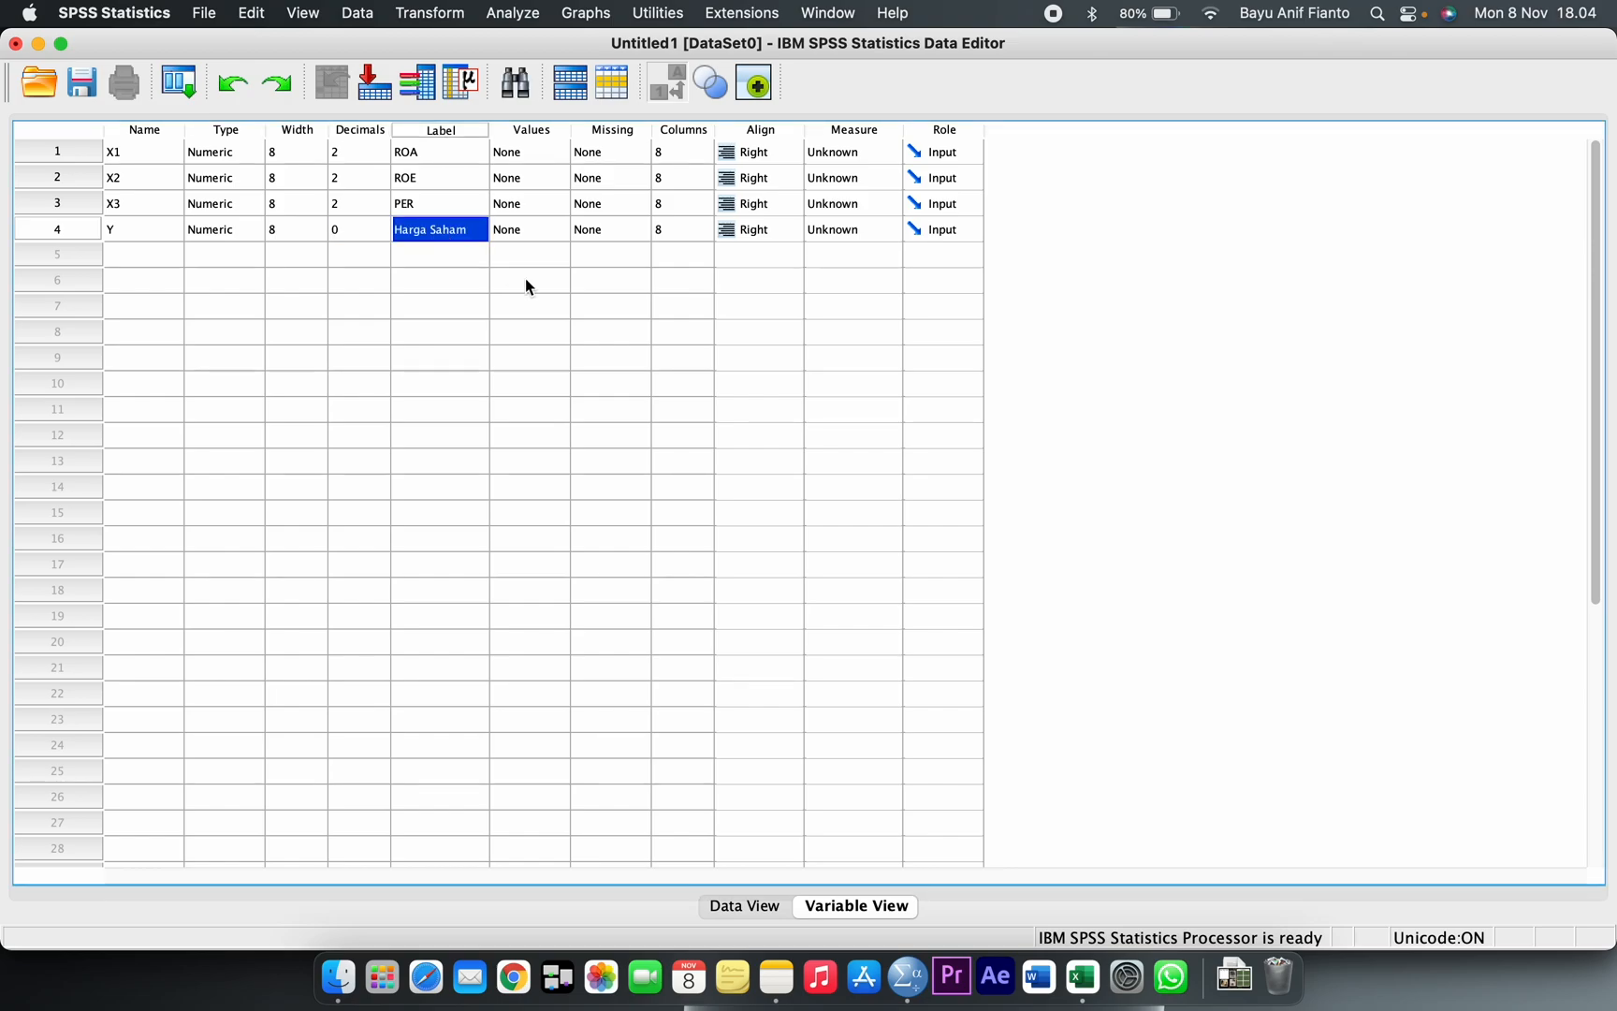
click(1082, 975)
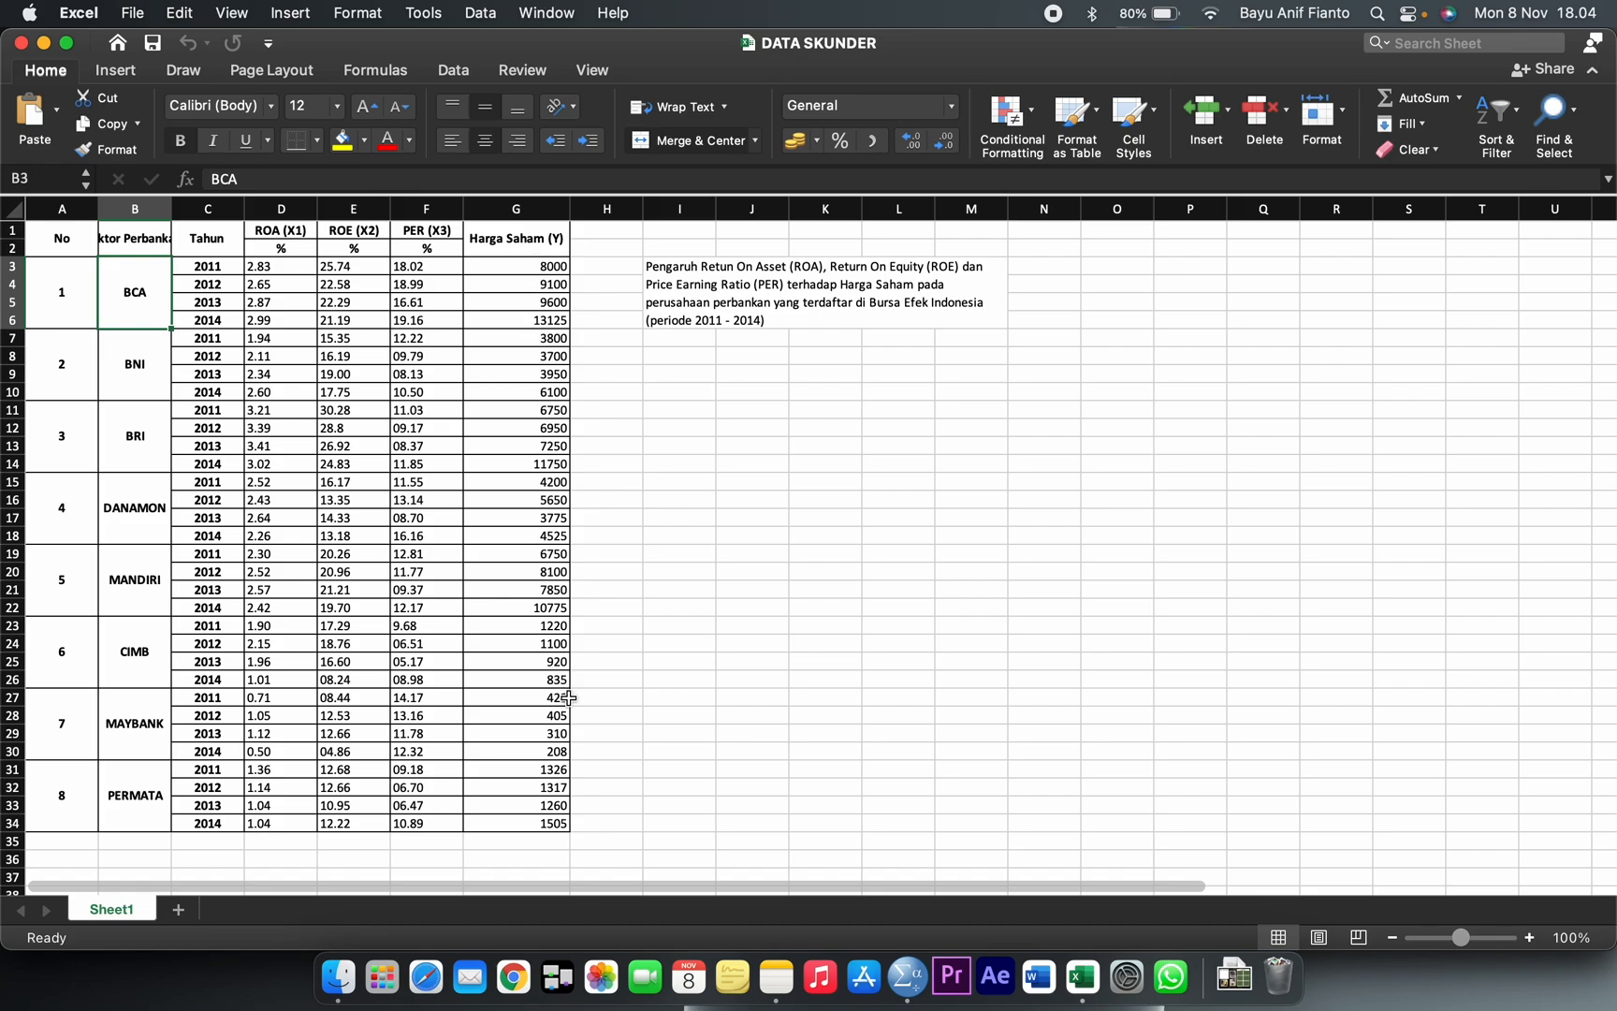
click(907, 976)
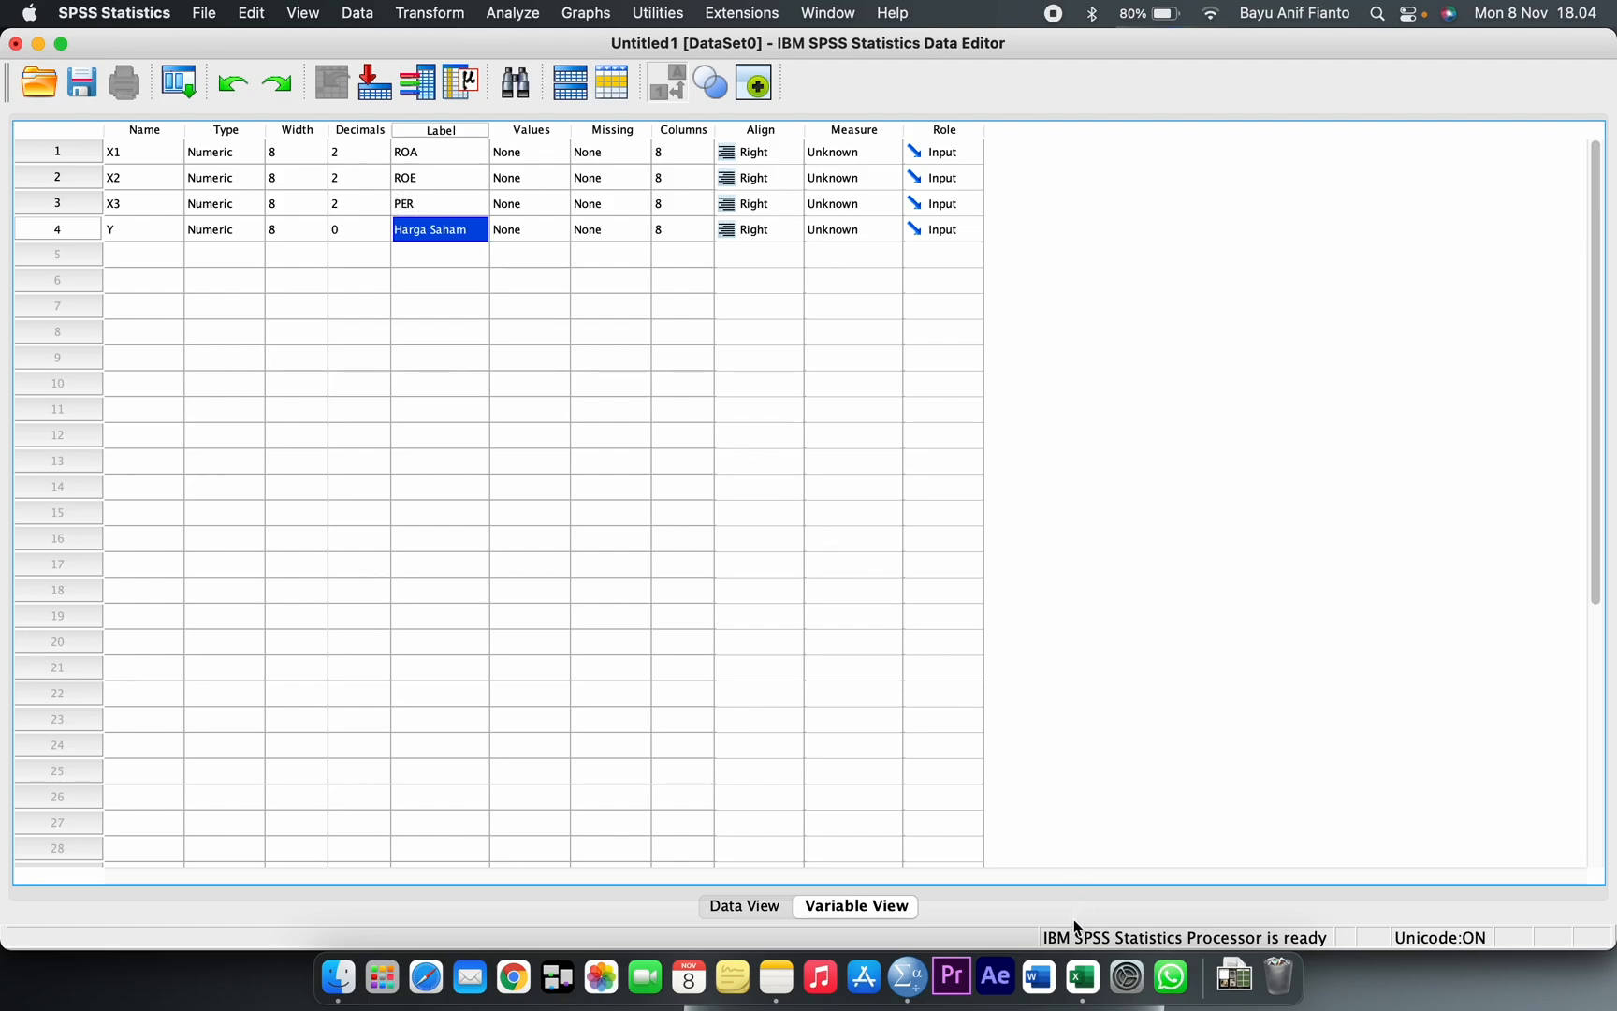
click(1083, 973)
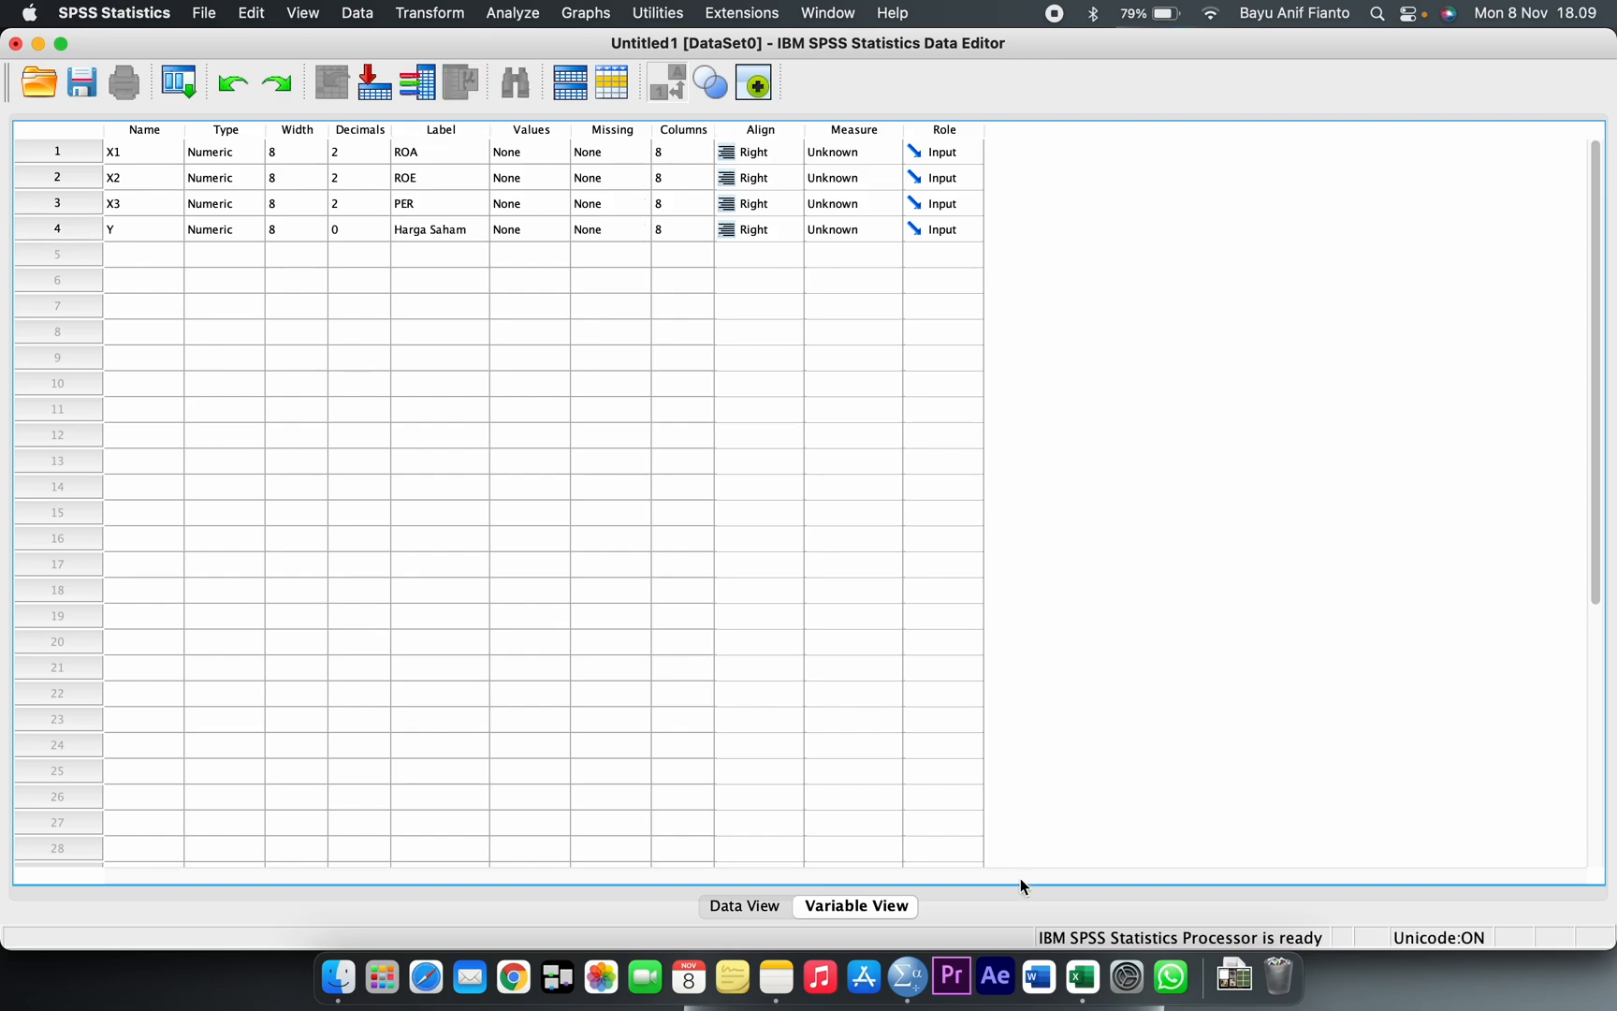
Show the SPSS data grid, and copy the ROA, ROE, PER and Harga Saham values in D3:G34 of the Excel workbook DATA SKUNDER.
click(766, 909)
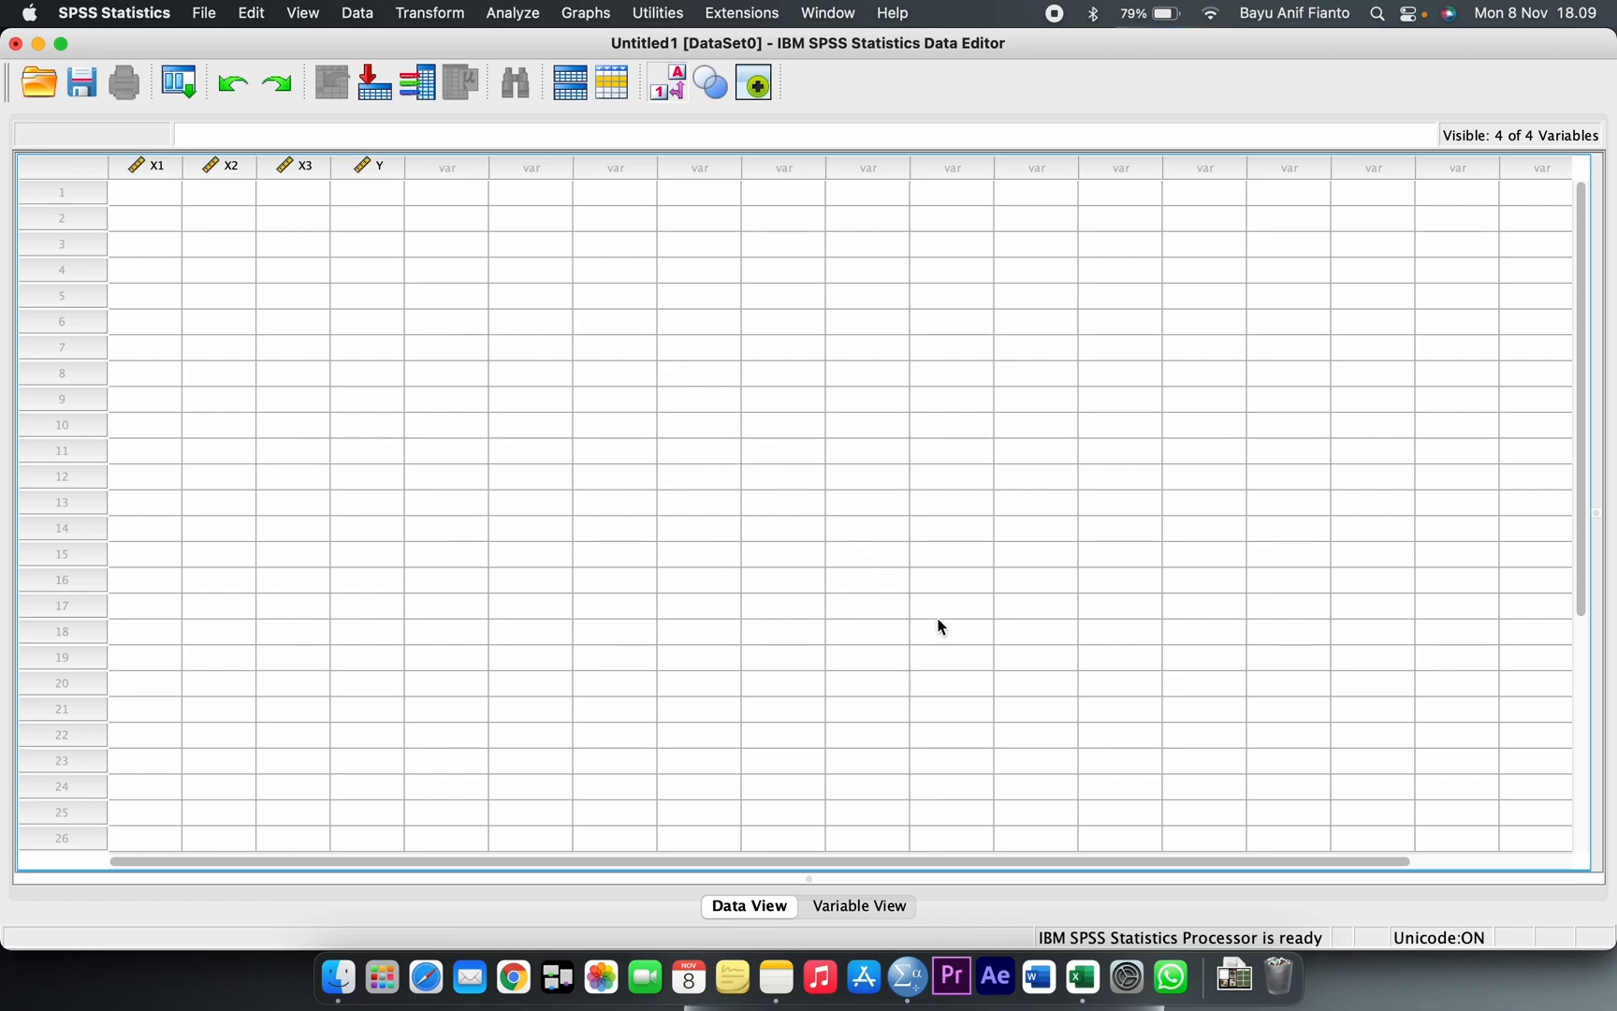
click(1078, 971)
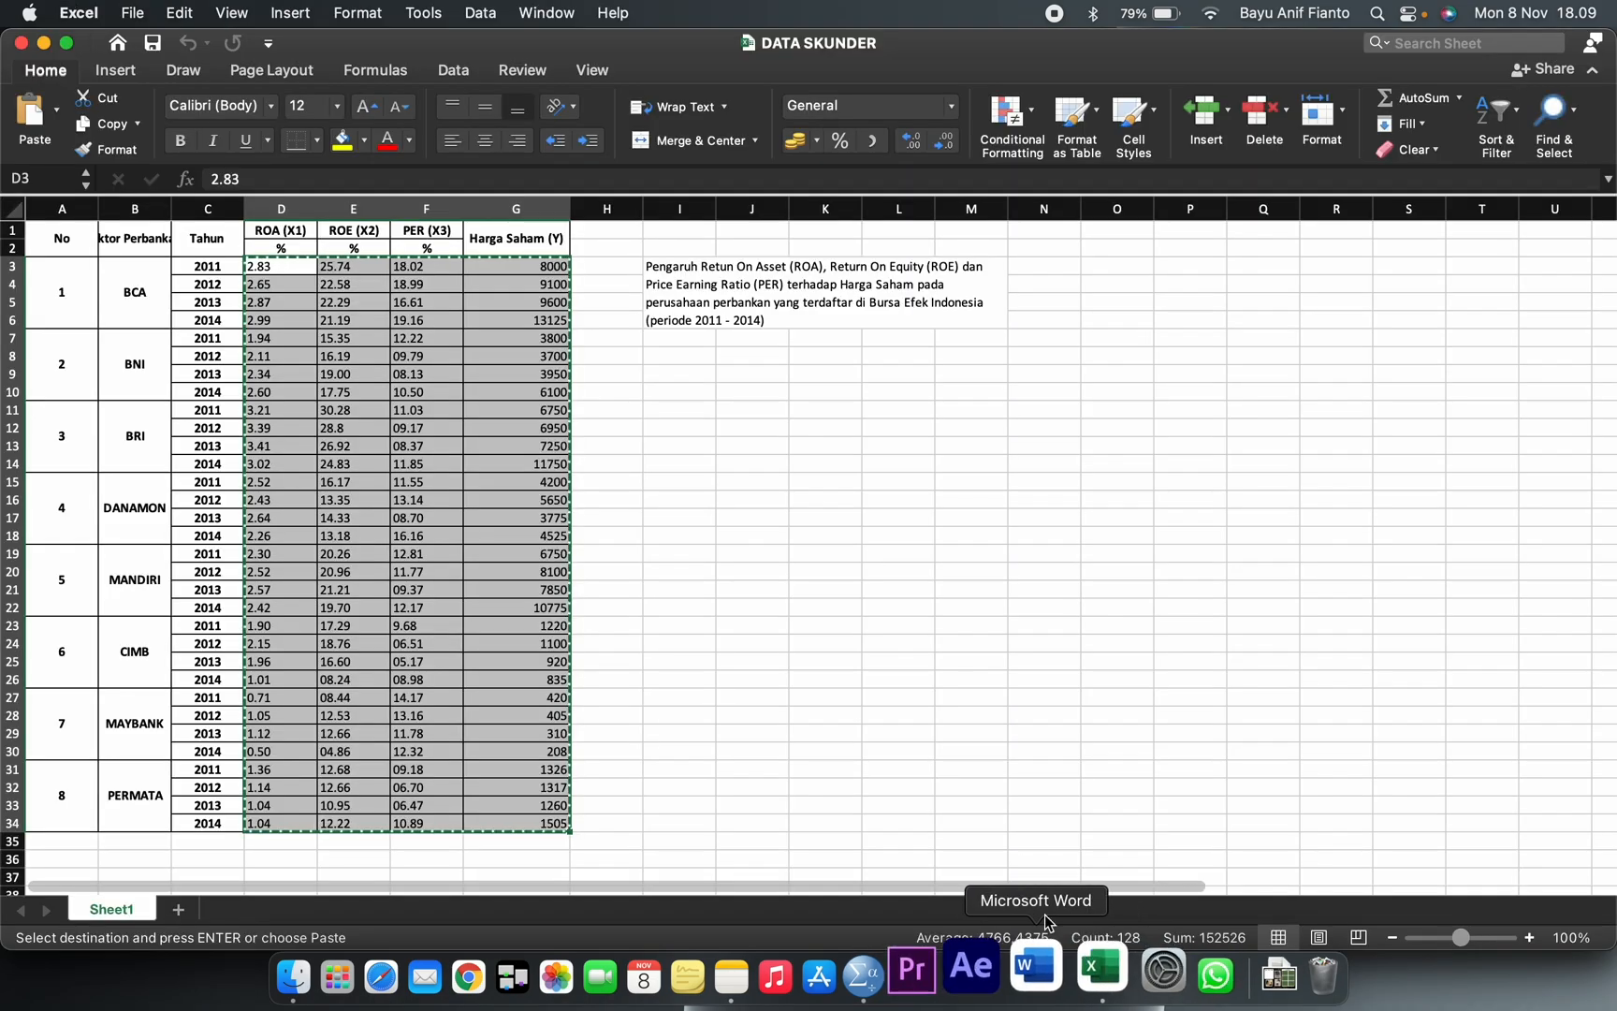
click(283, 271)
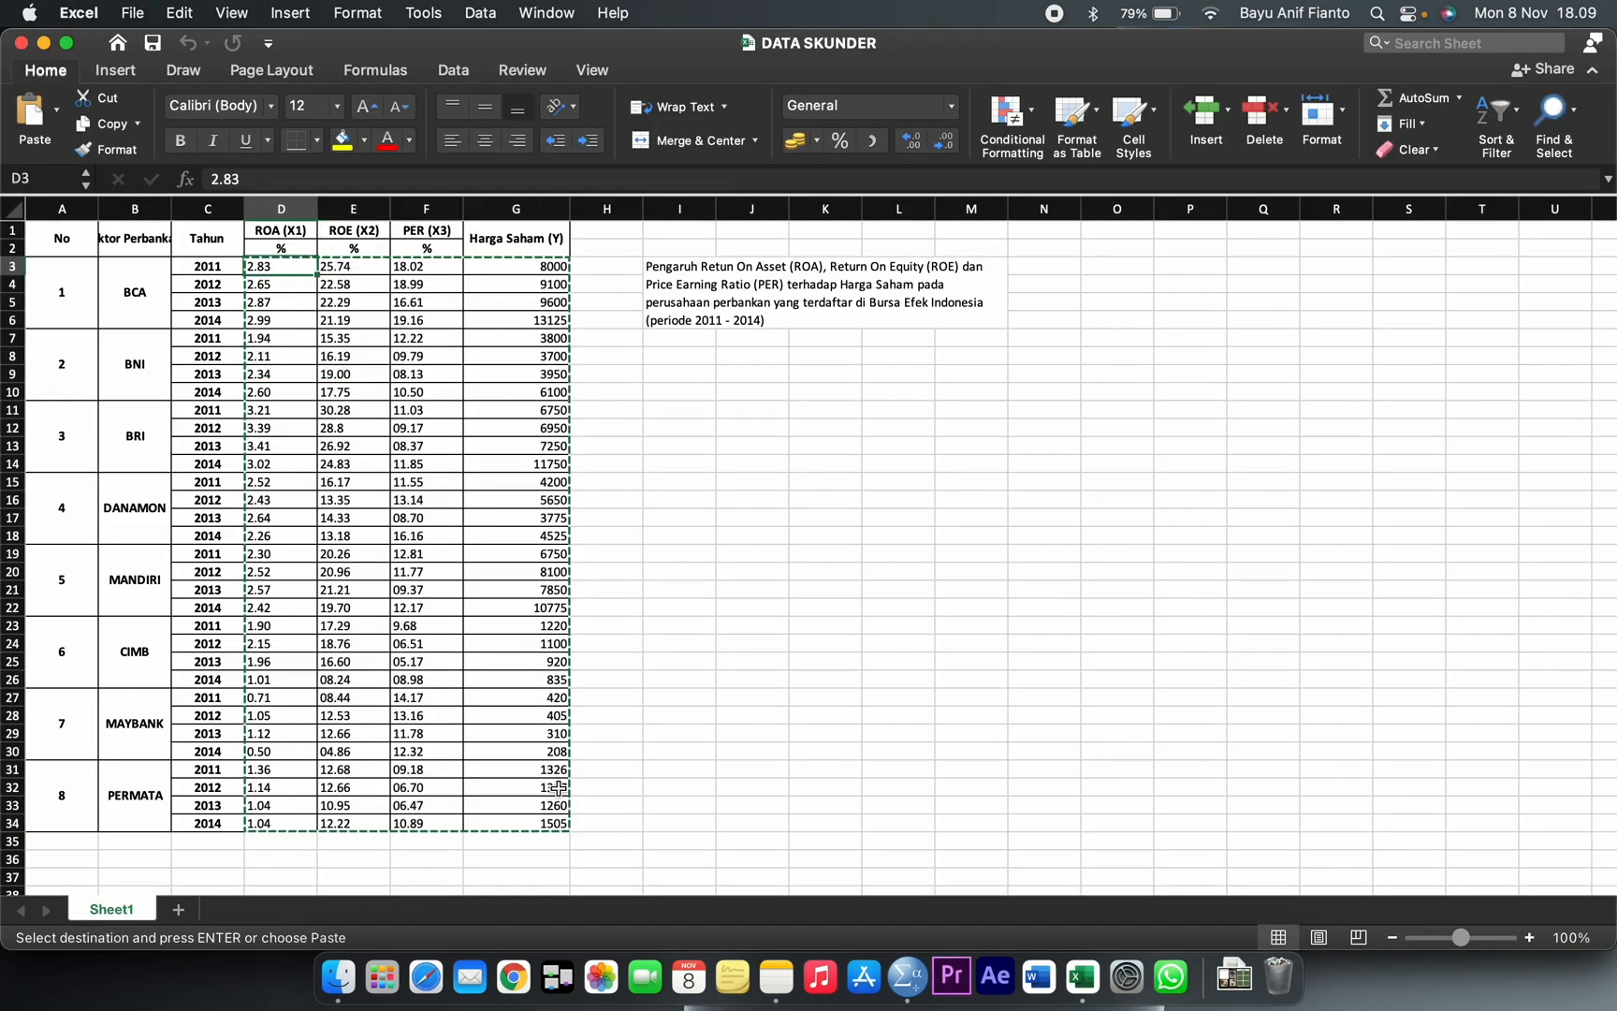
shift+click(542, 820)
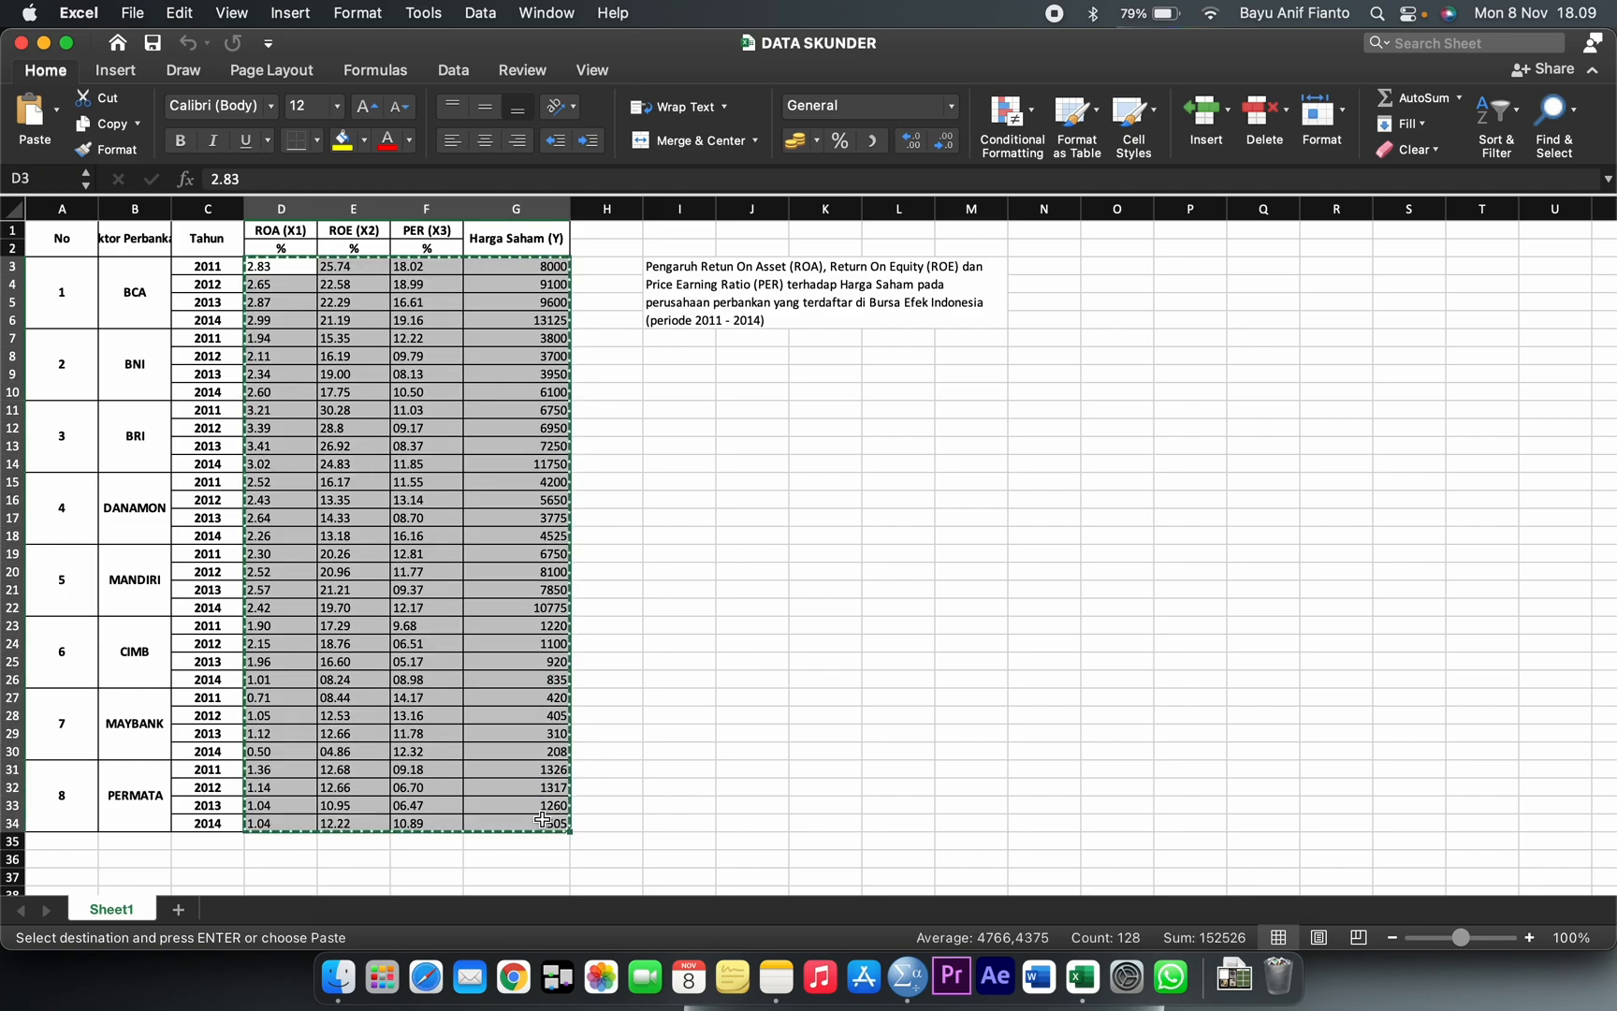
right_click(513, 793)
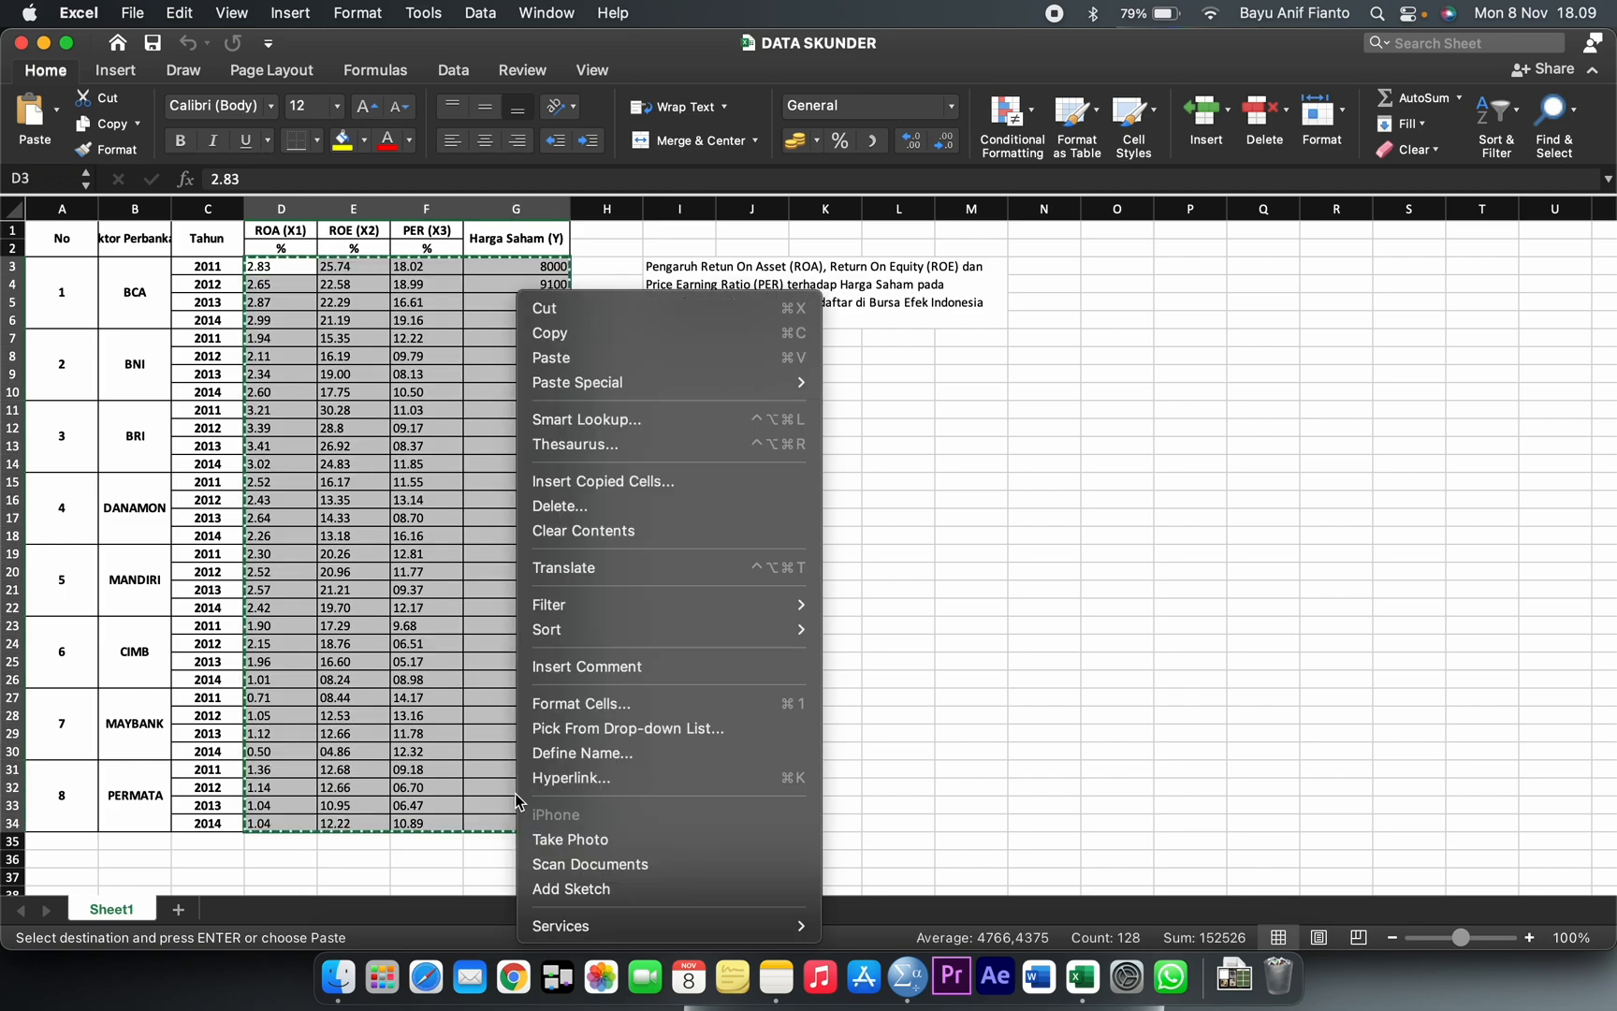
click(567, 335)
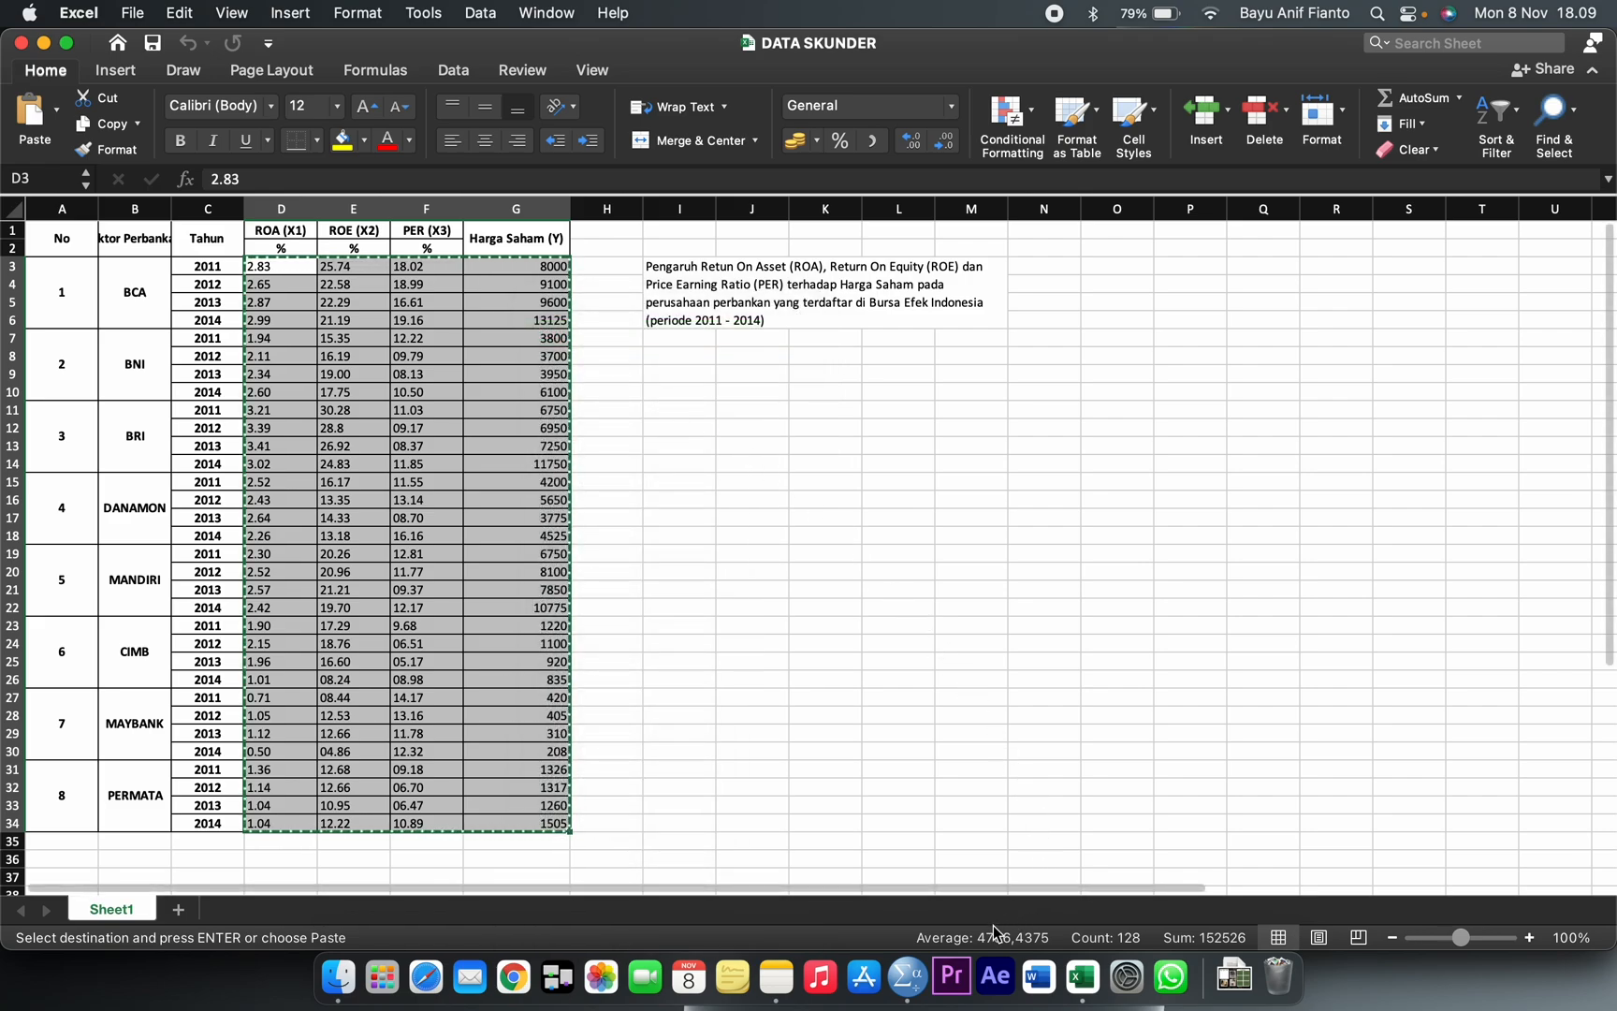
Switch to SPSS Statistics and paste the copied values into the data grid, starting at row 1 of X1.
click(905, 969)
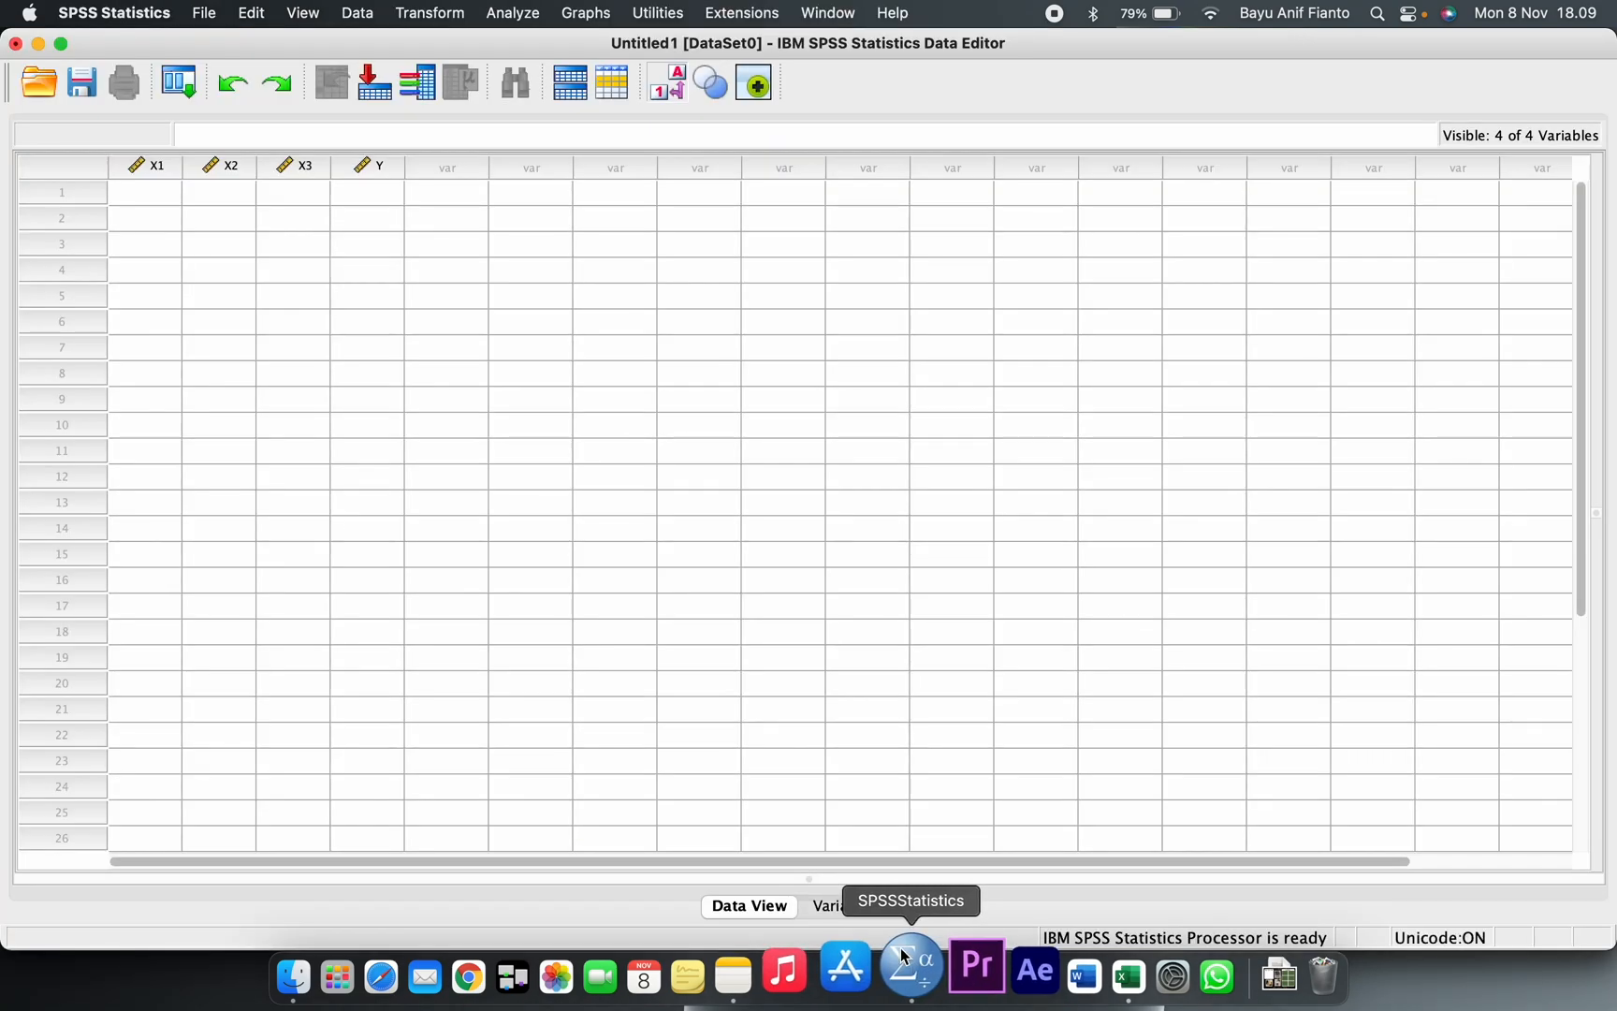
click(165, 200)
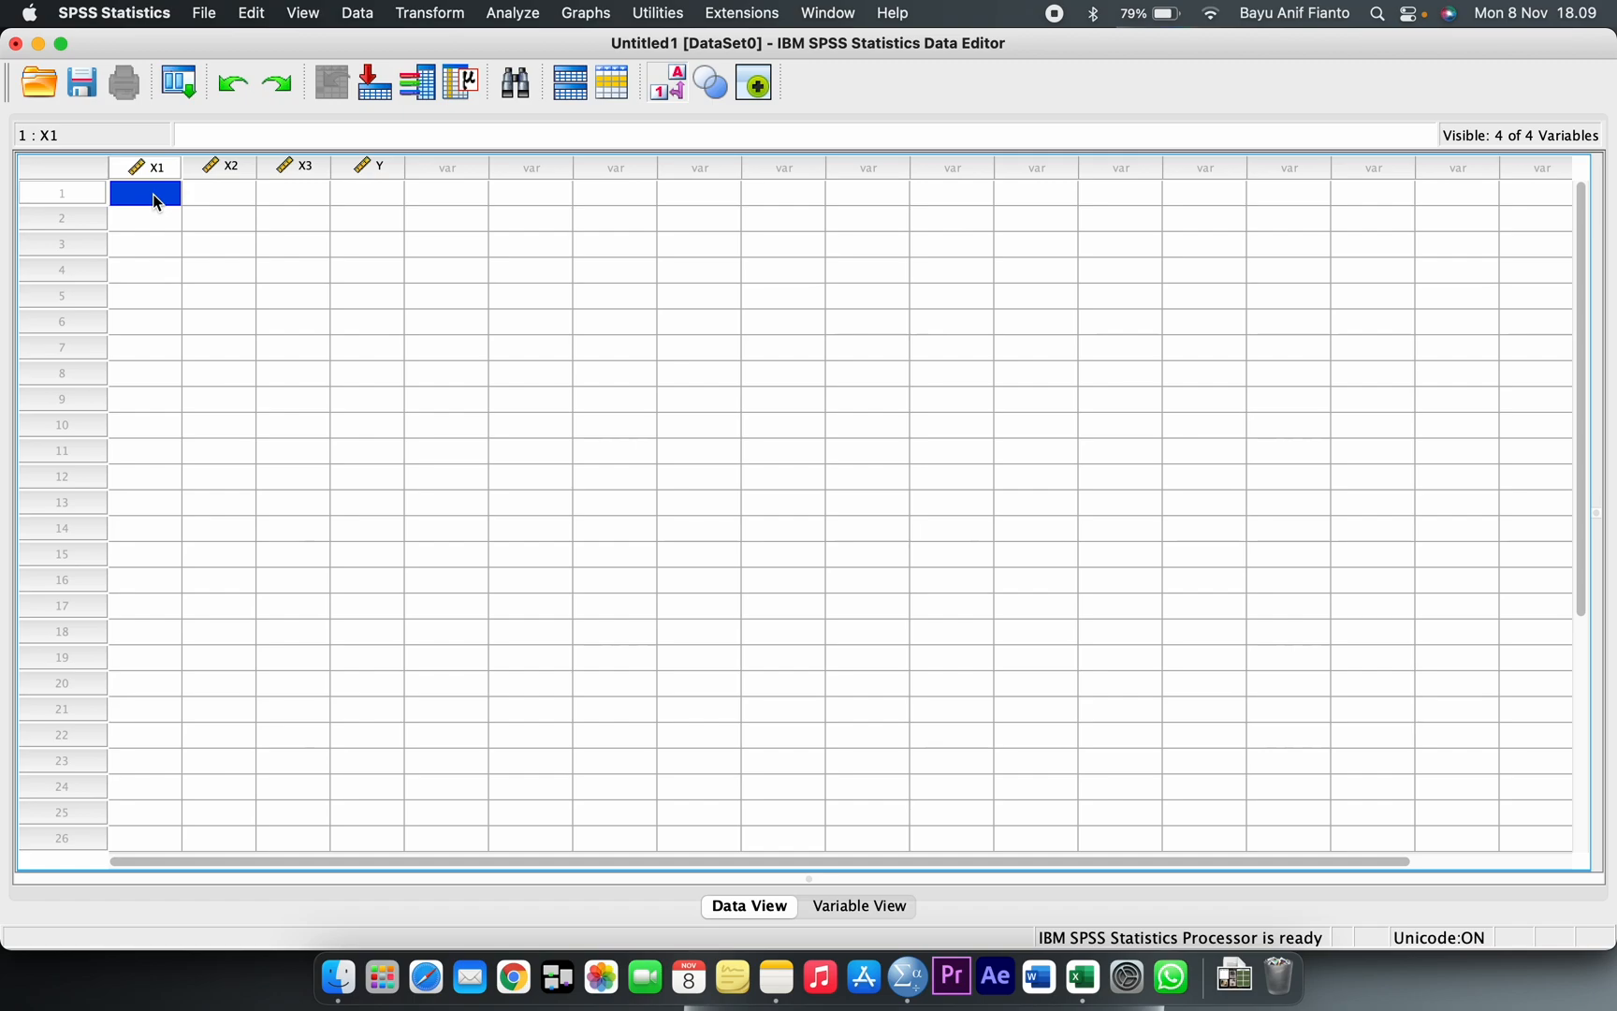
right_click(157, 201)
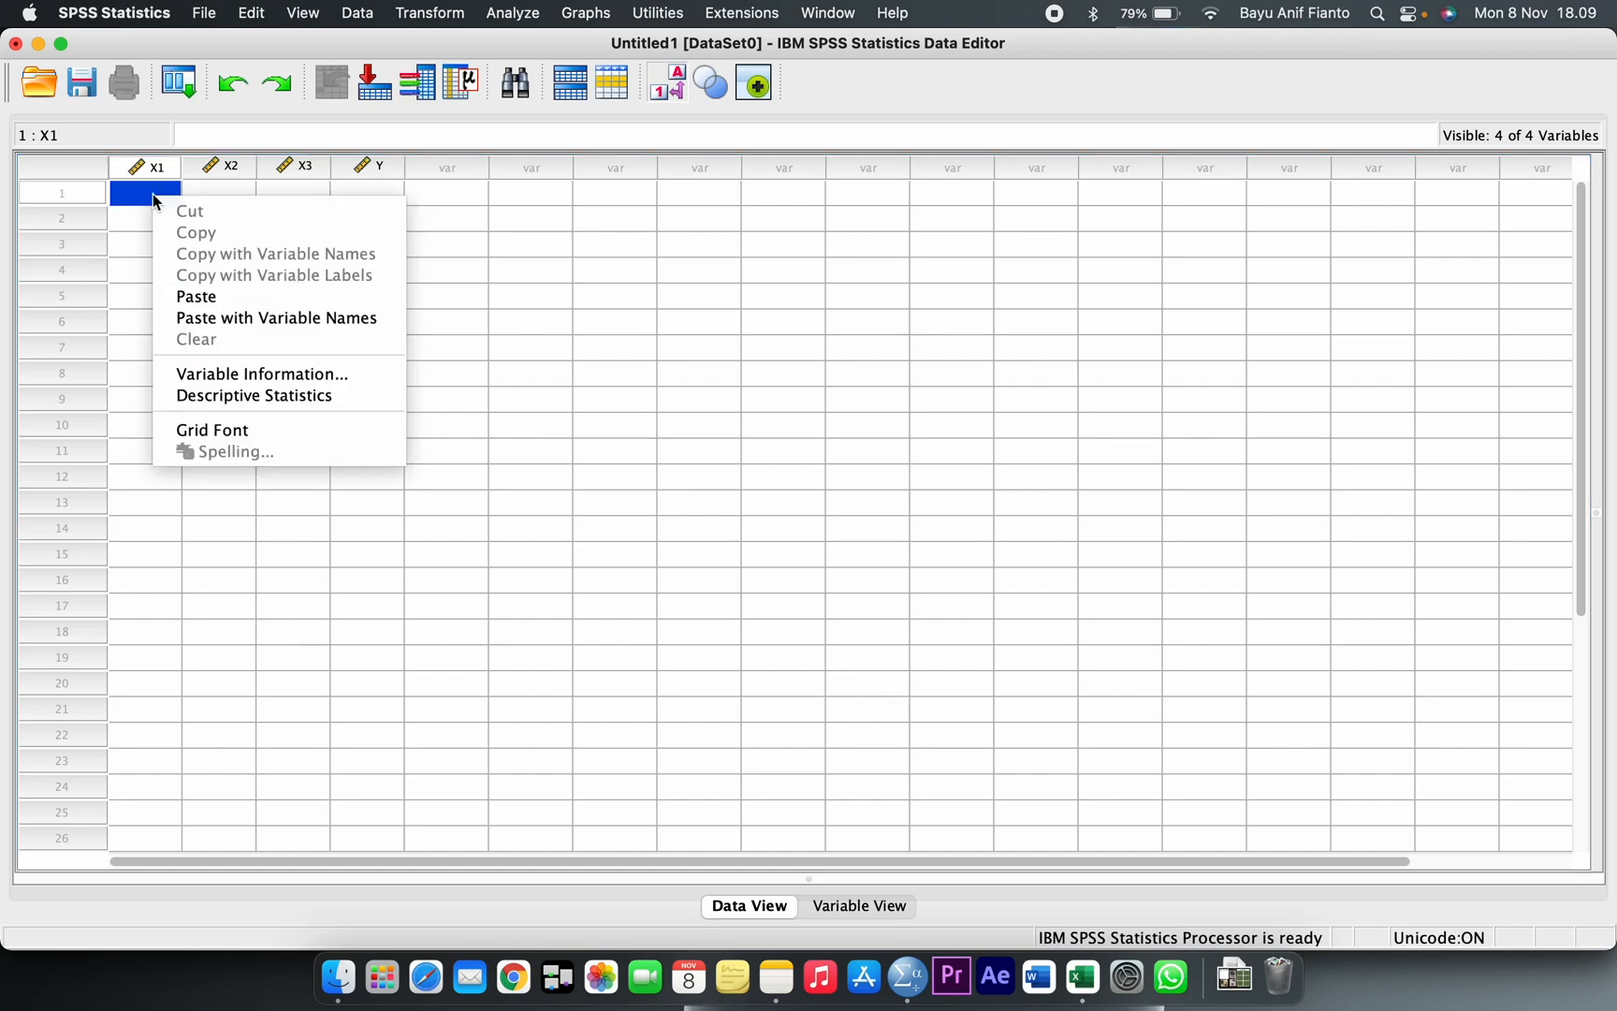
click(212, 298)
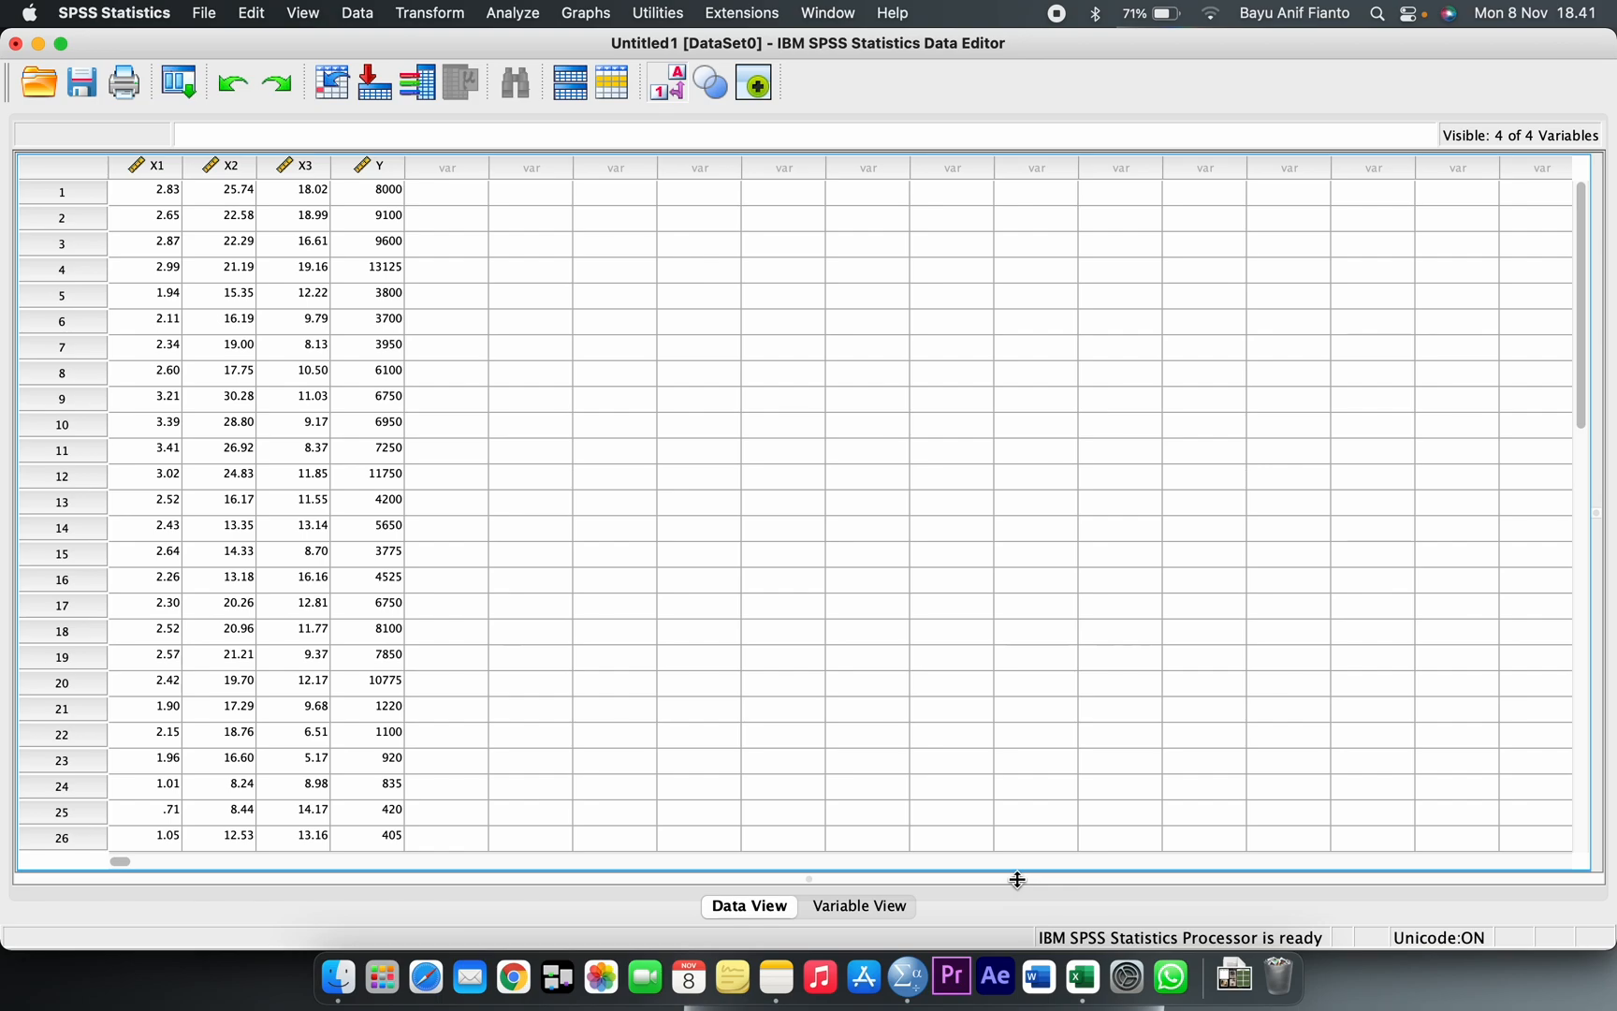
Set up a linear regression with Harga Saham as the dependent variable and ROA, ROE and PER as the independents.
click(531, 13)
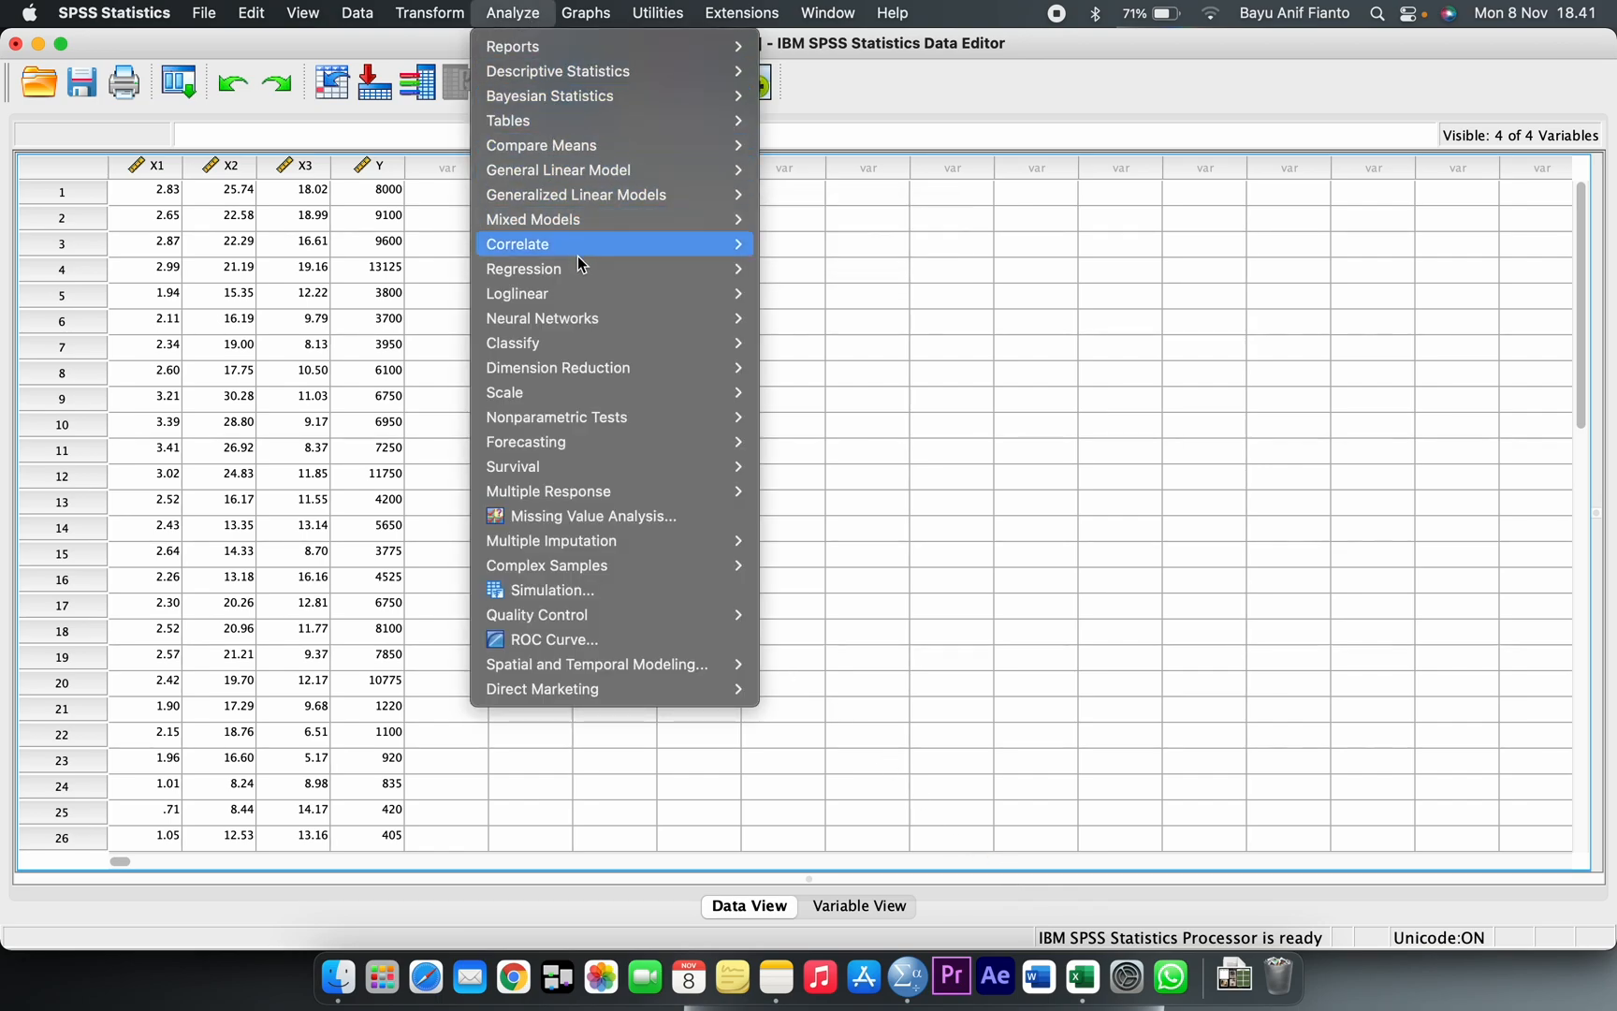
mouse_move(582, 270)
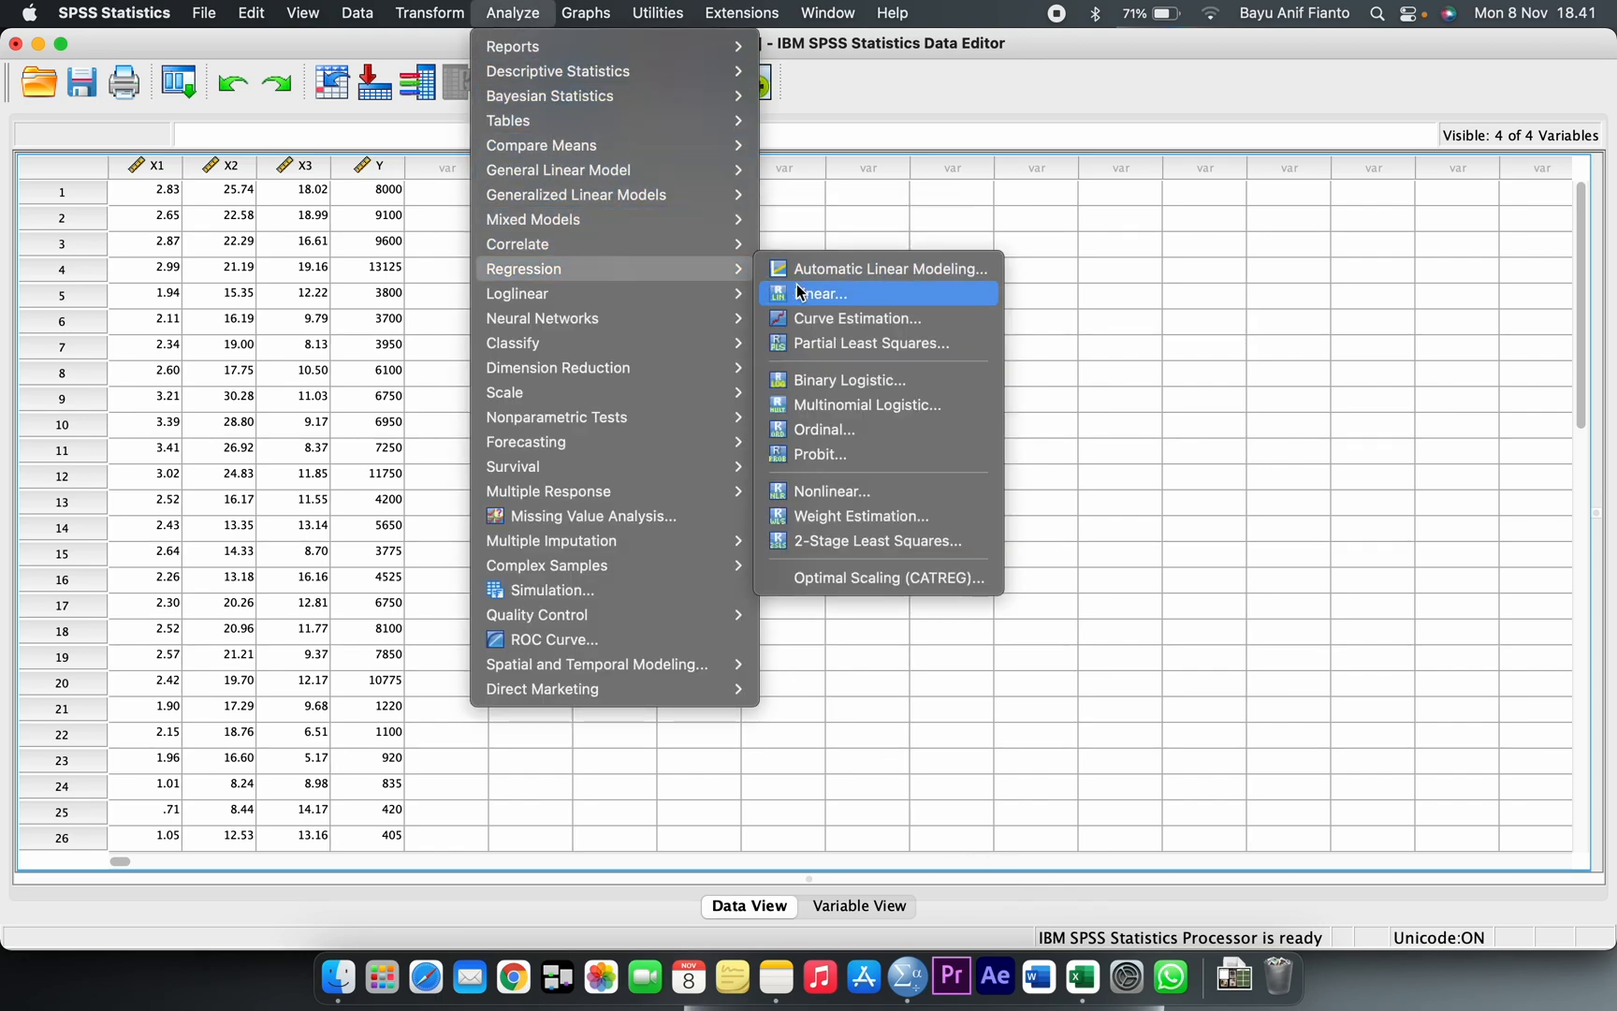
click(817, 298)
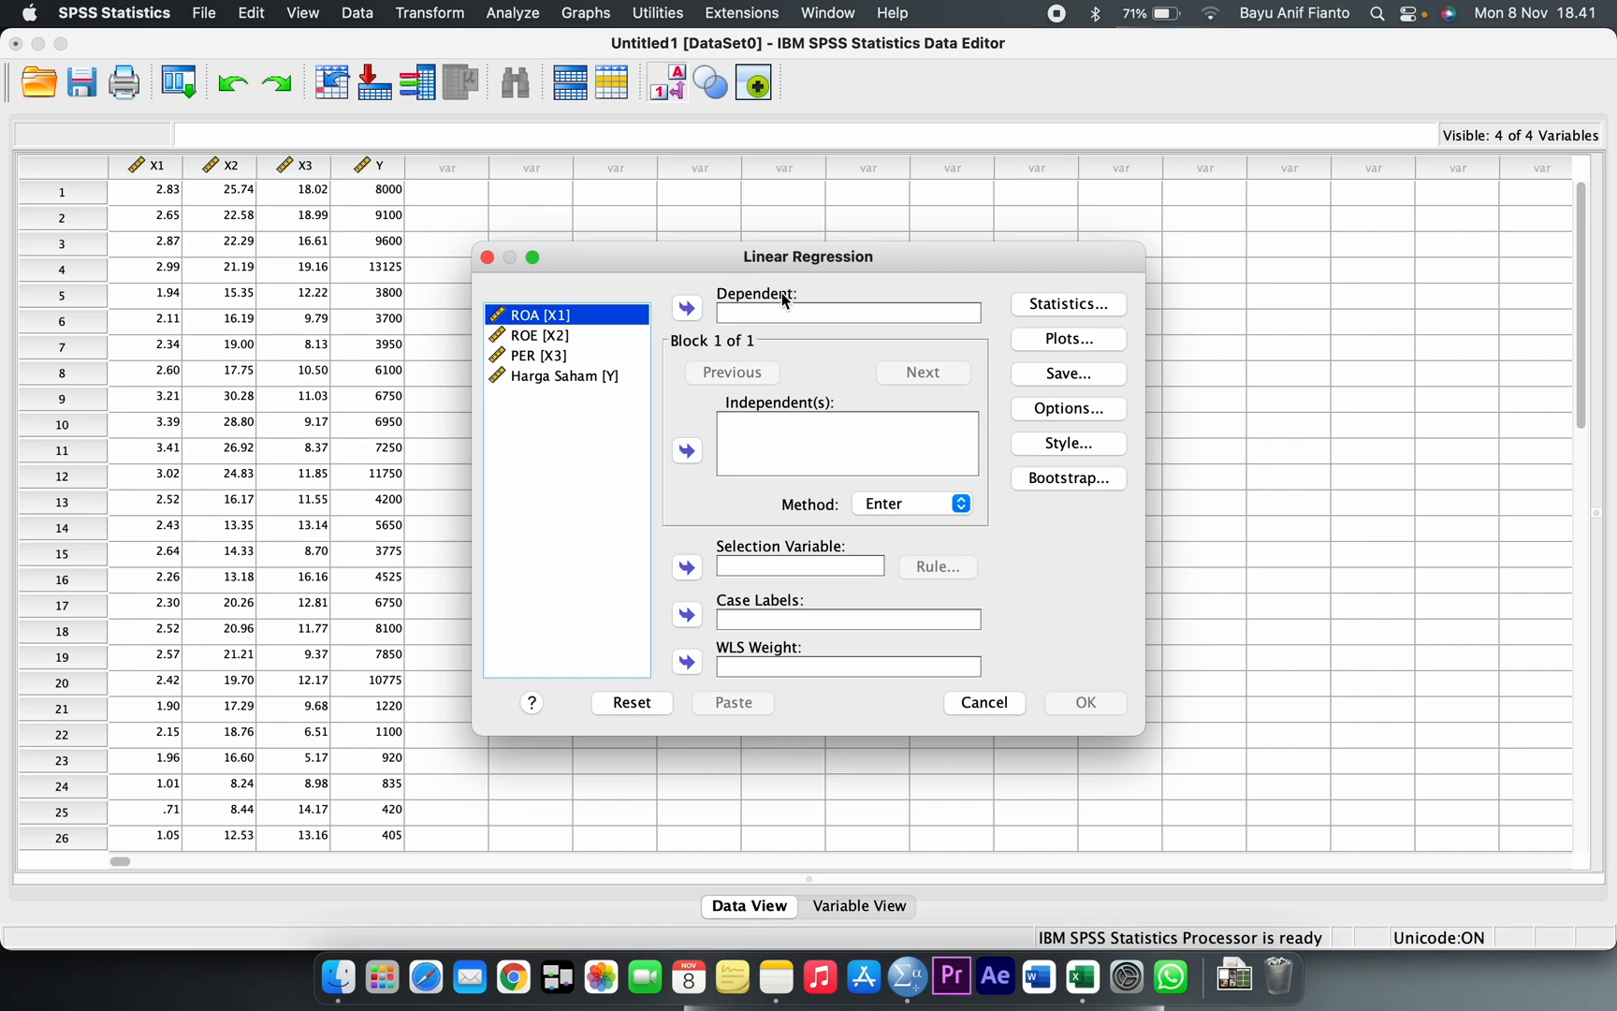
click(601, 376)
click(696, 306)
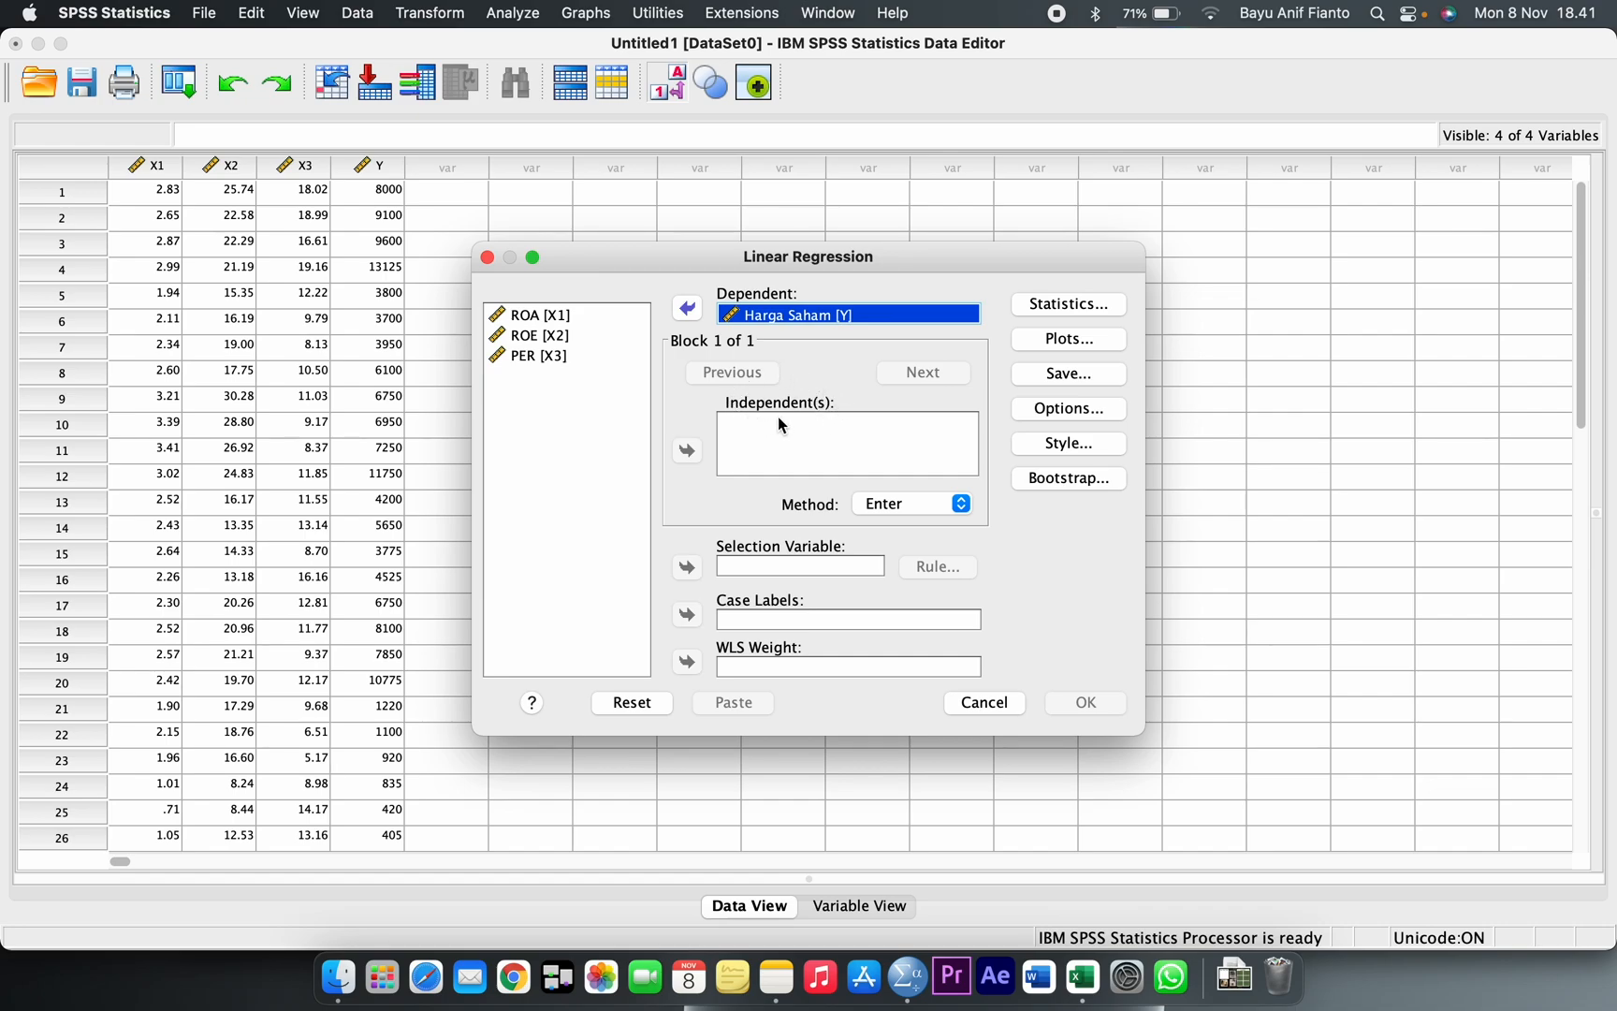
click(573, 388)
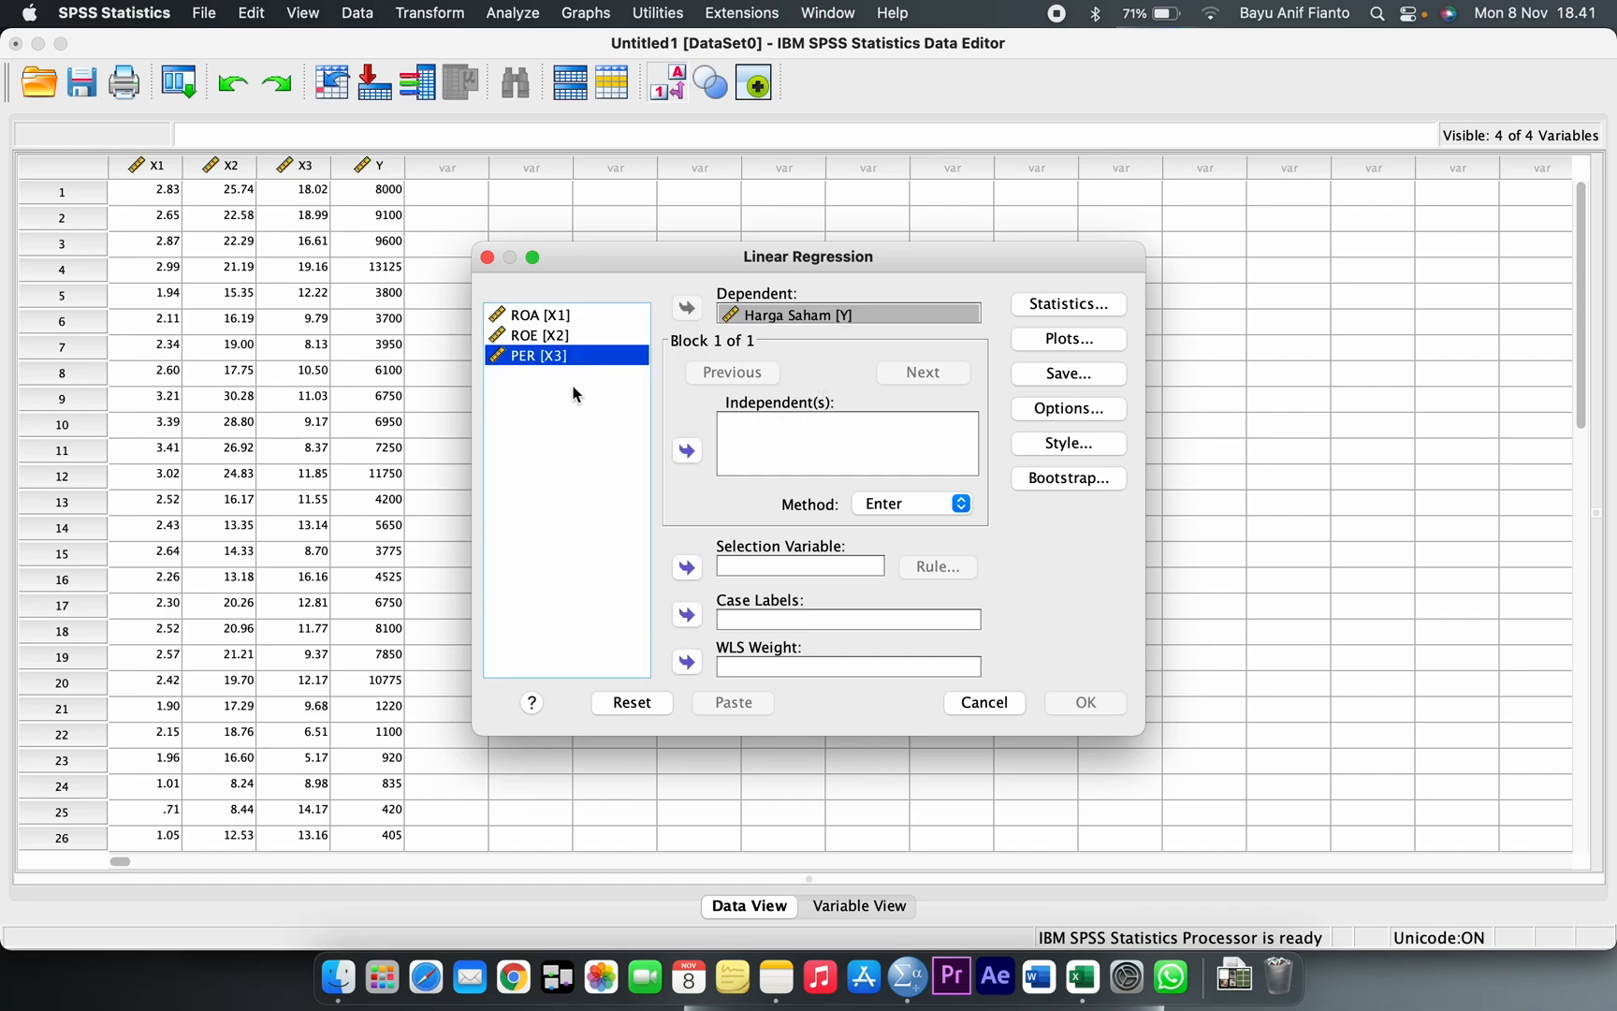
key(super+a)
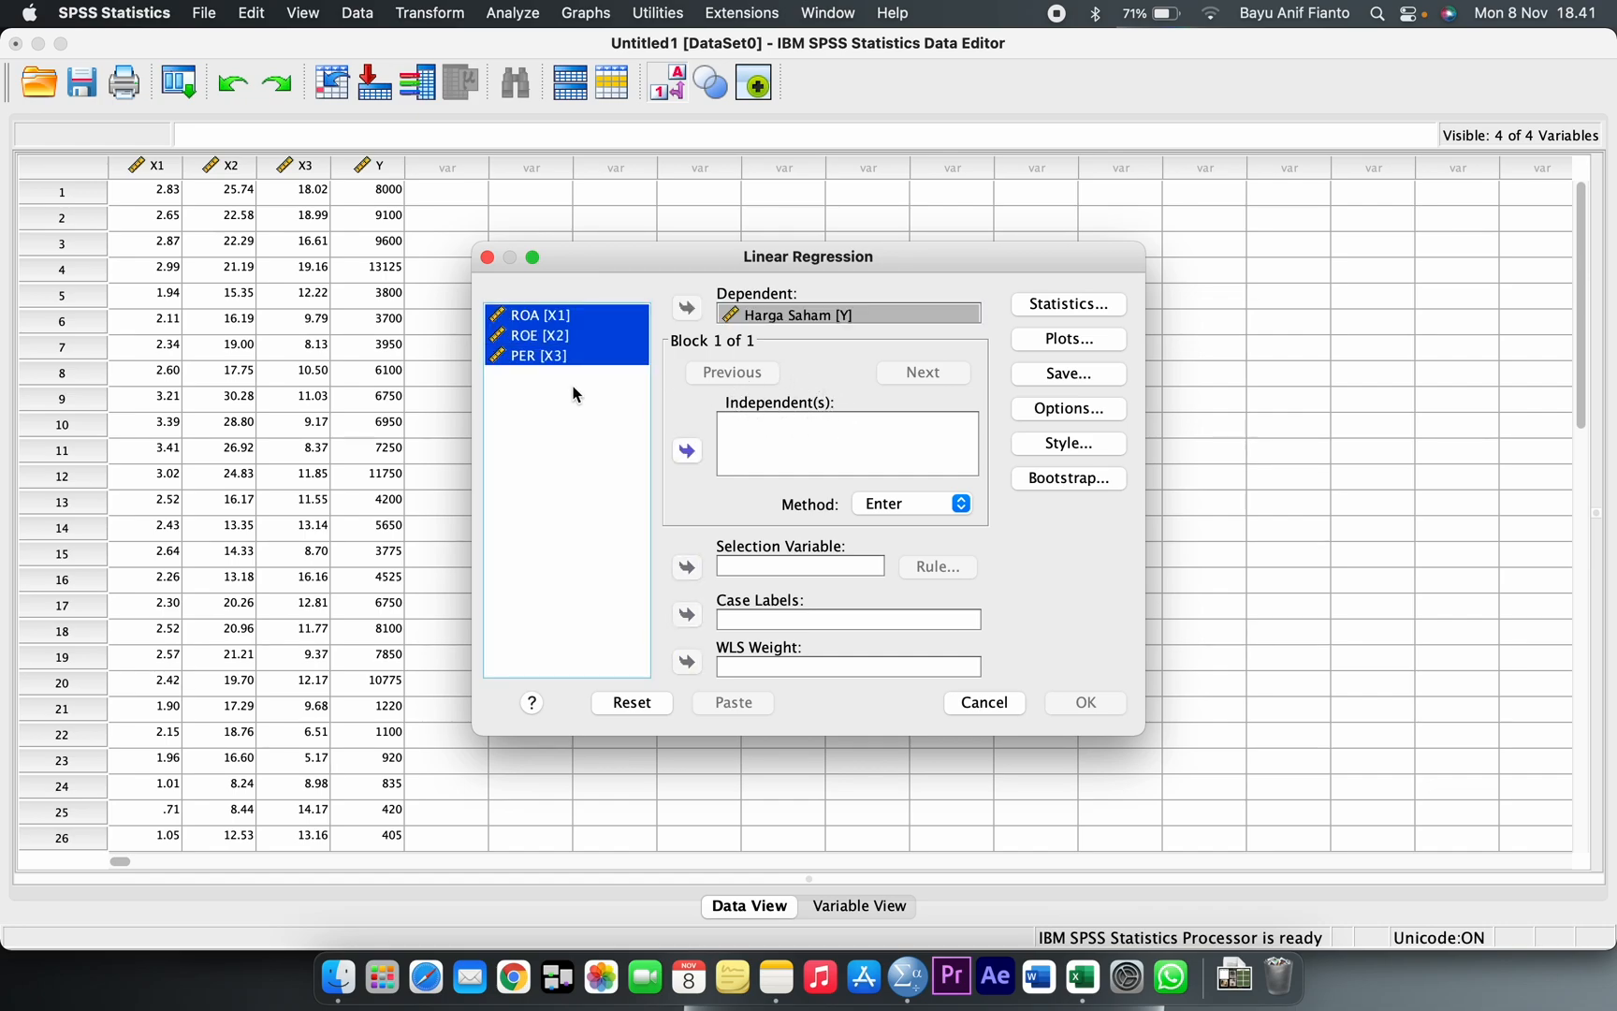
click(688, 452)
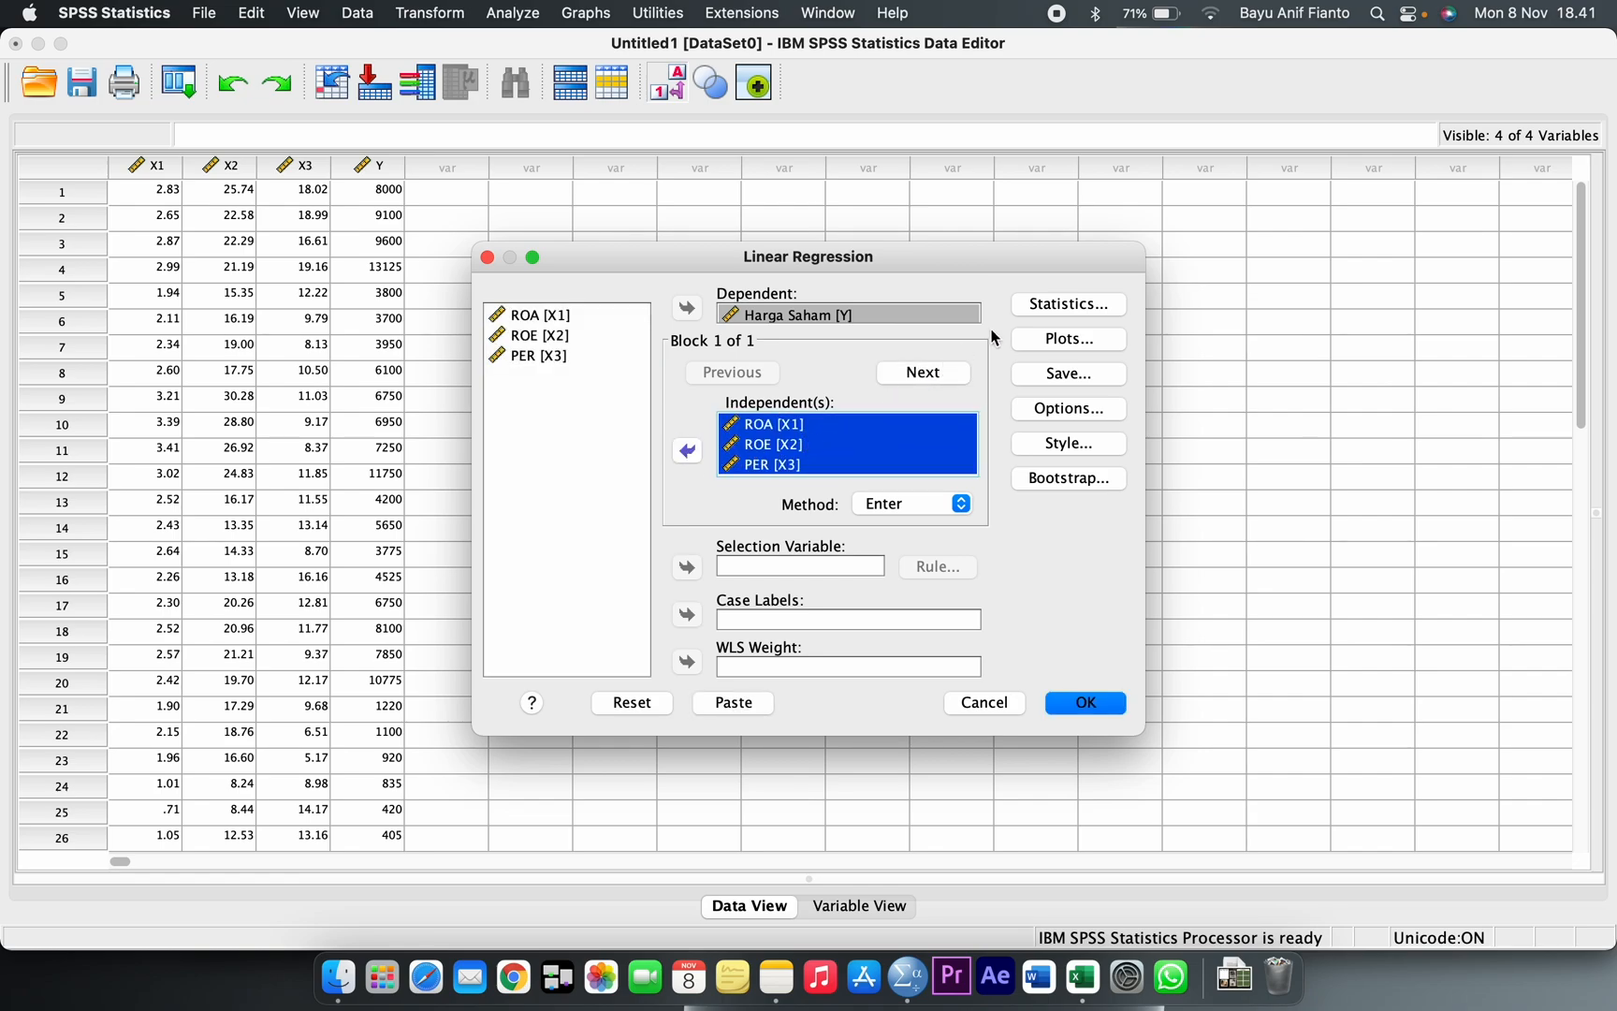
Keep the default regression statistics and request a histogram and a normal probability plot of the standardized residuals.
click(1086, 309)
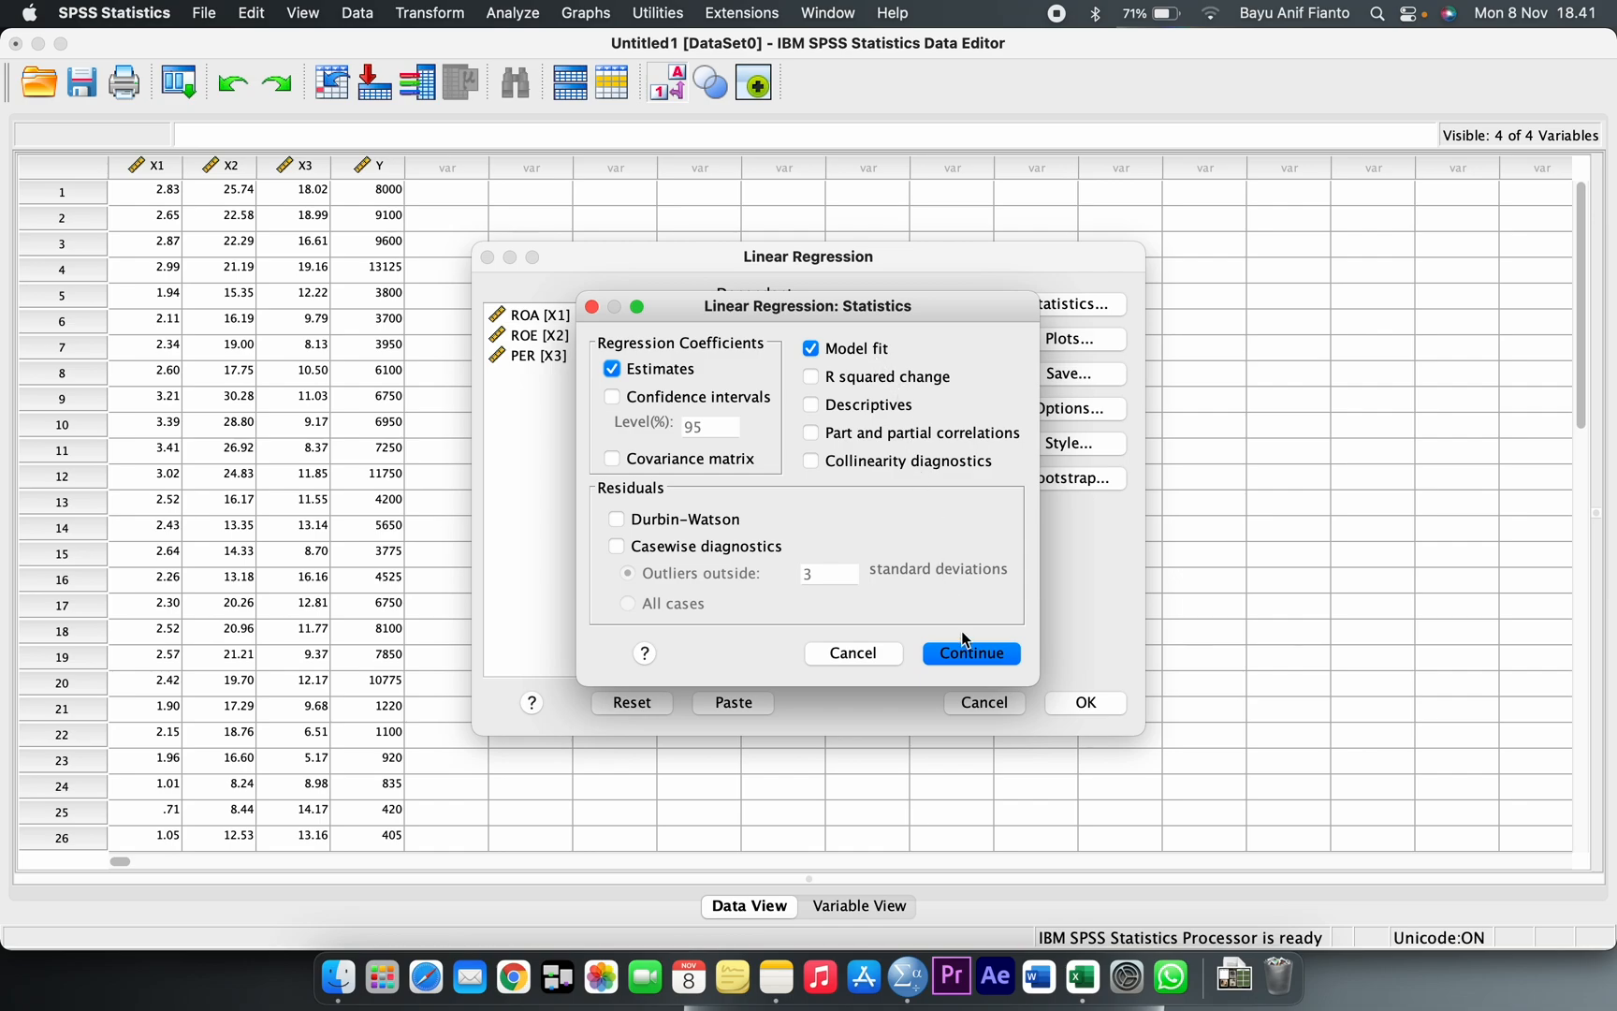
click(971, 653)
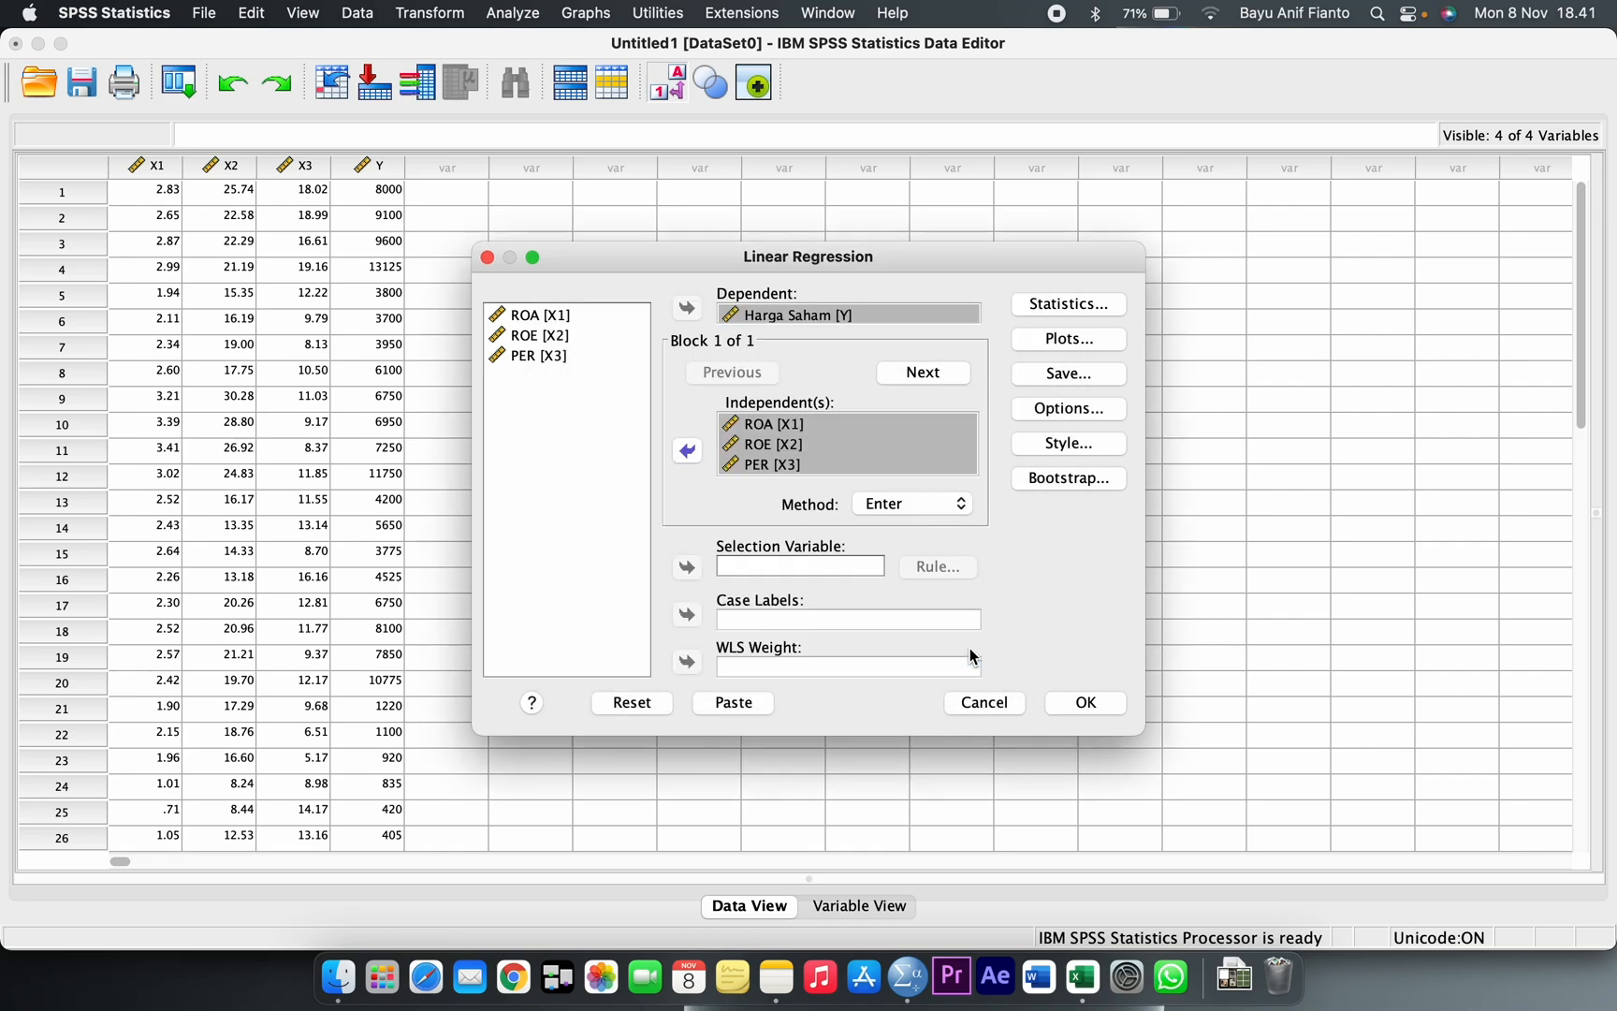
click(1064, 348)
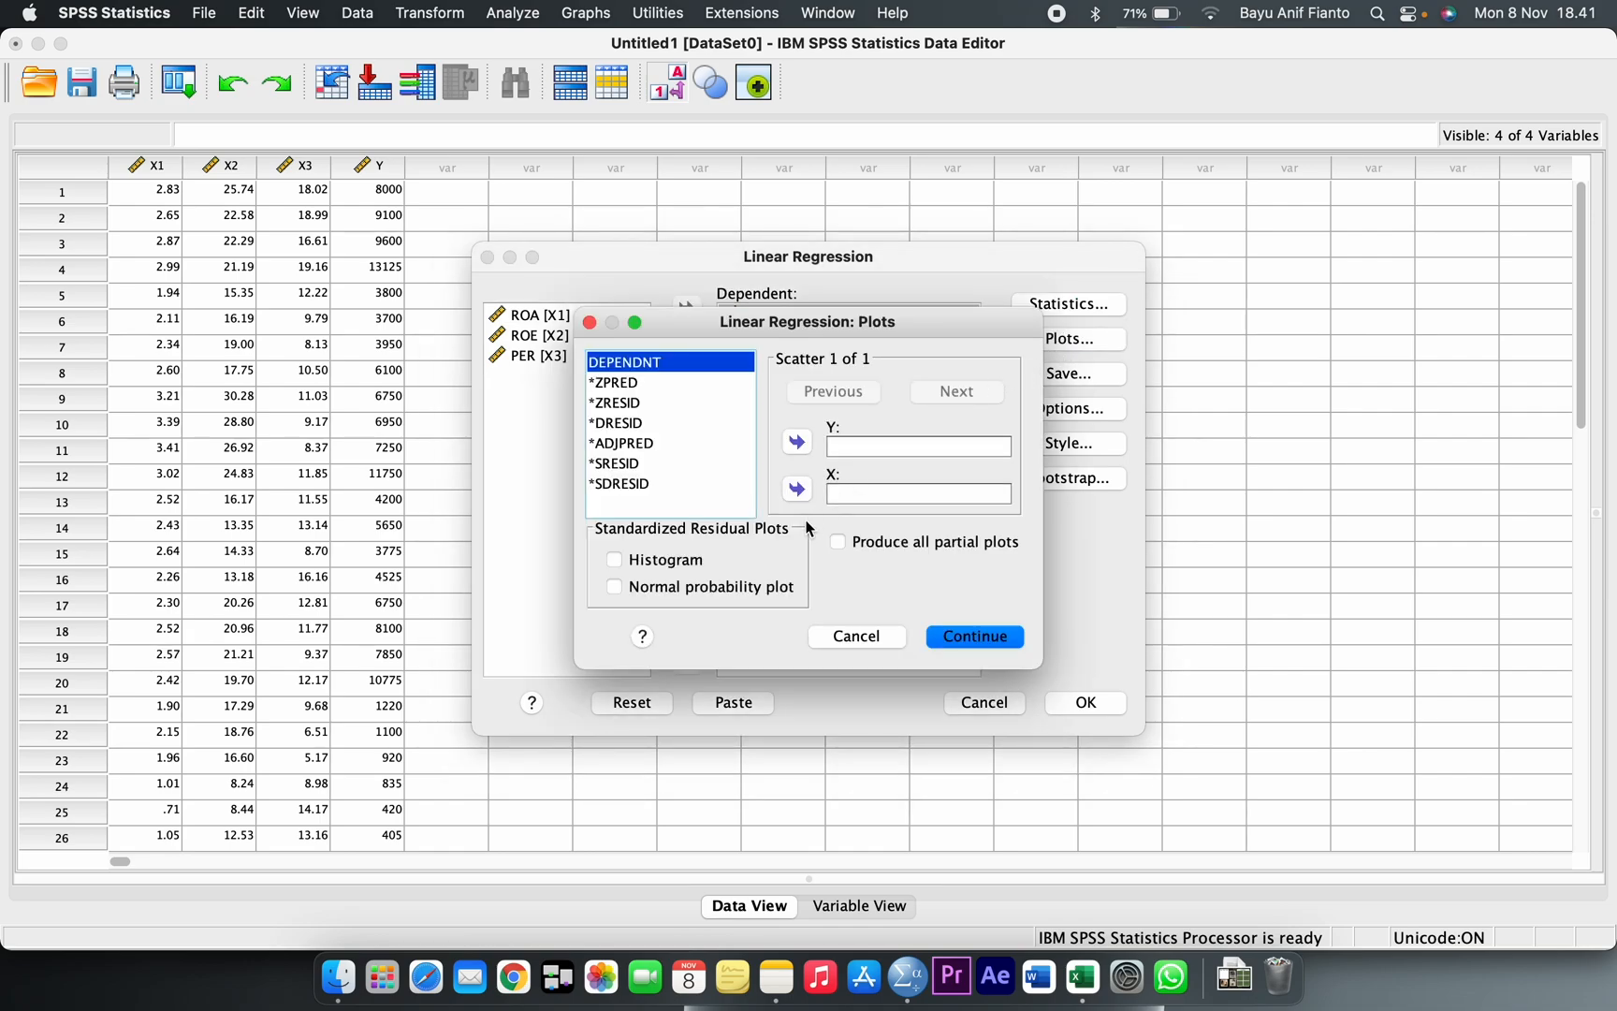
click(695, 567)
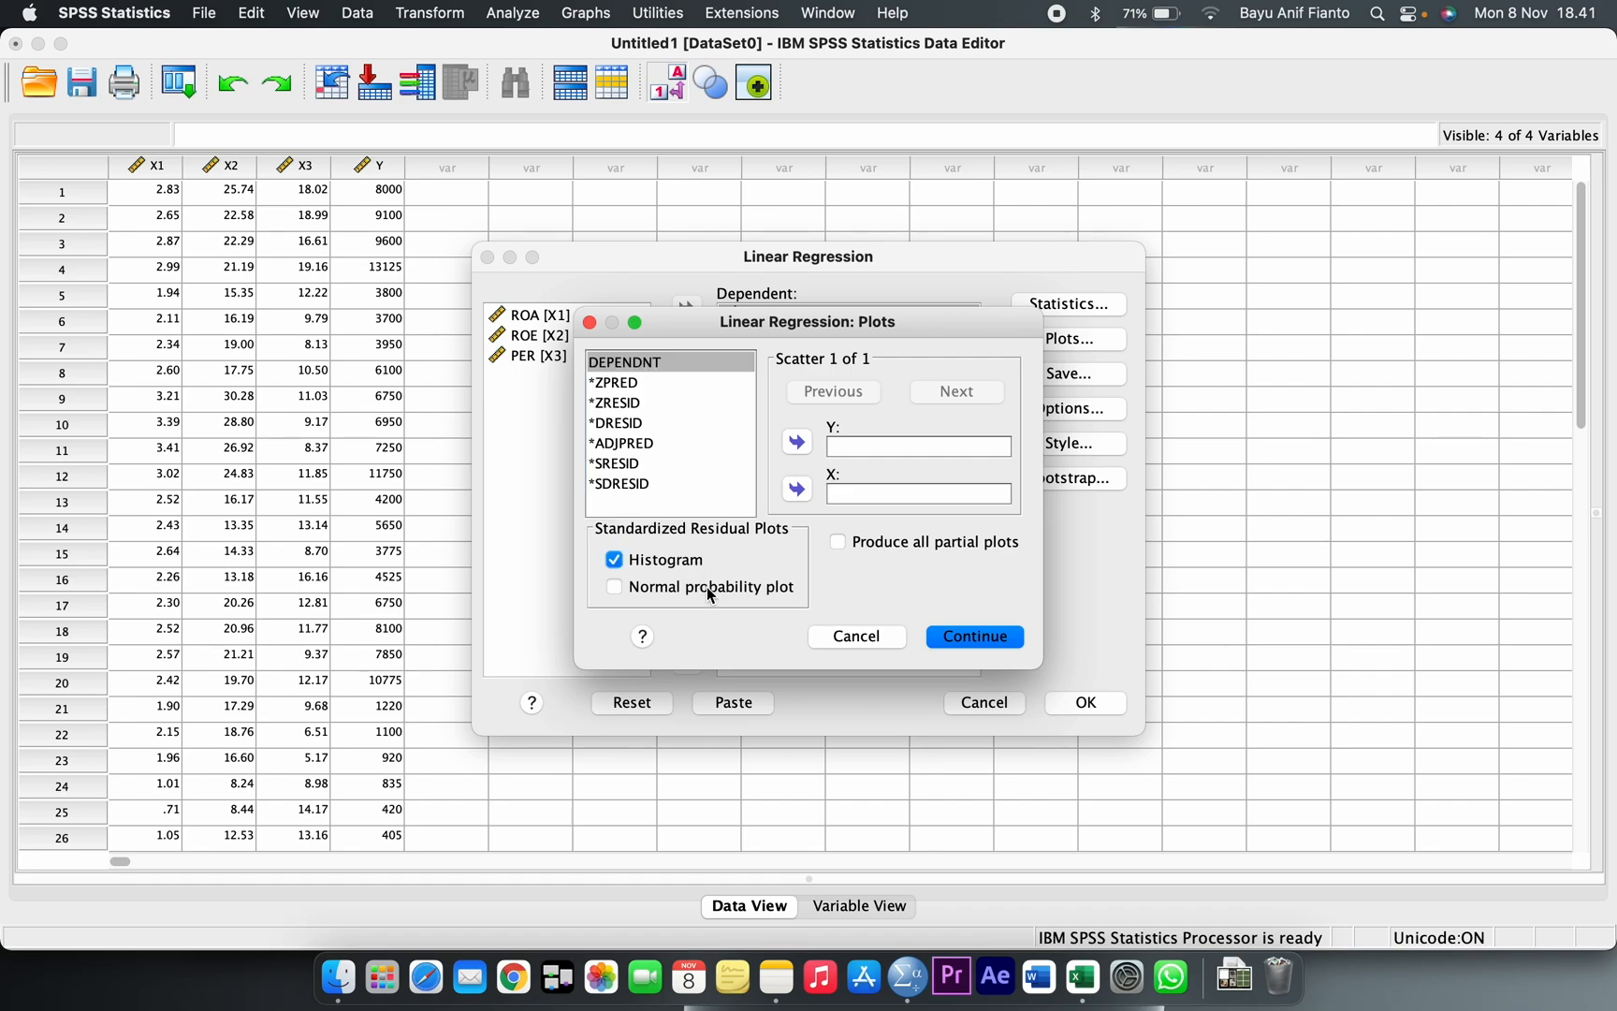
click(707, 586)
click(960, 640)
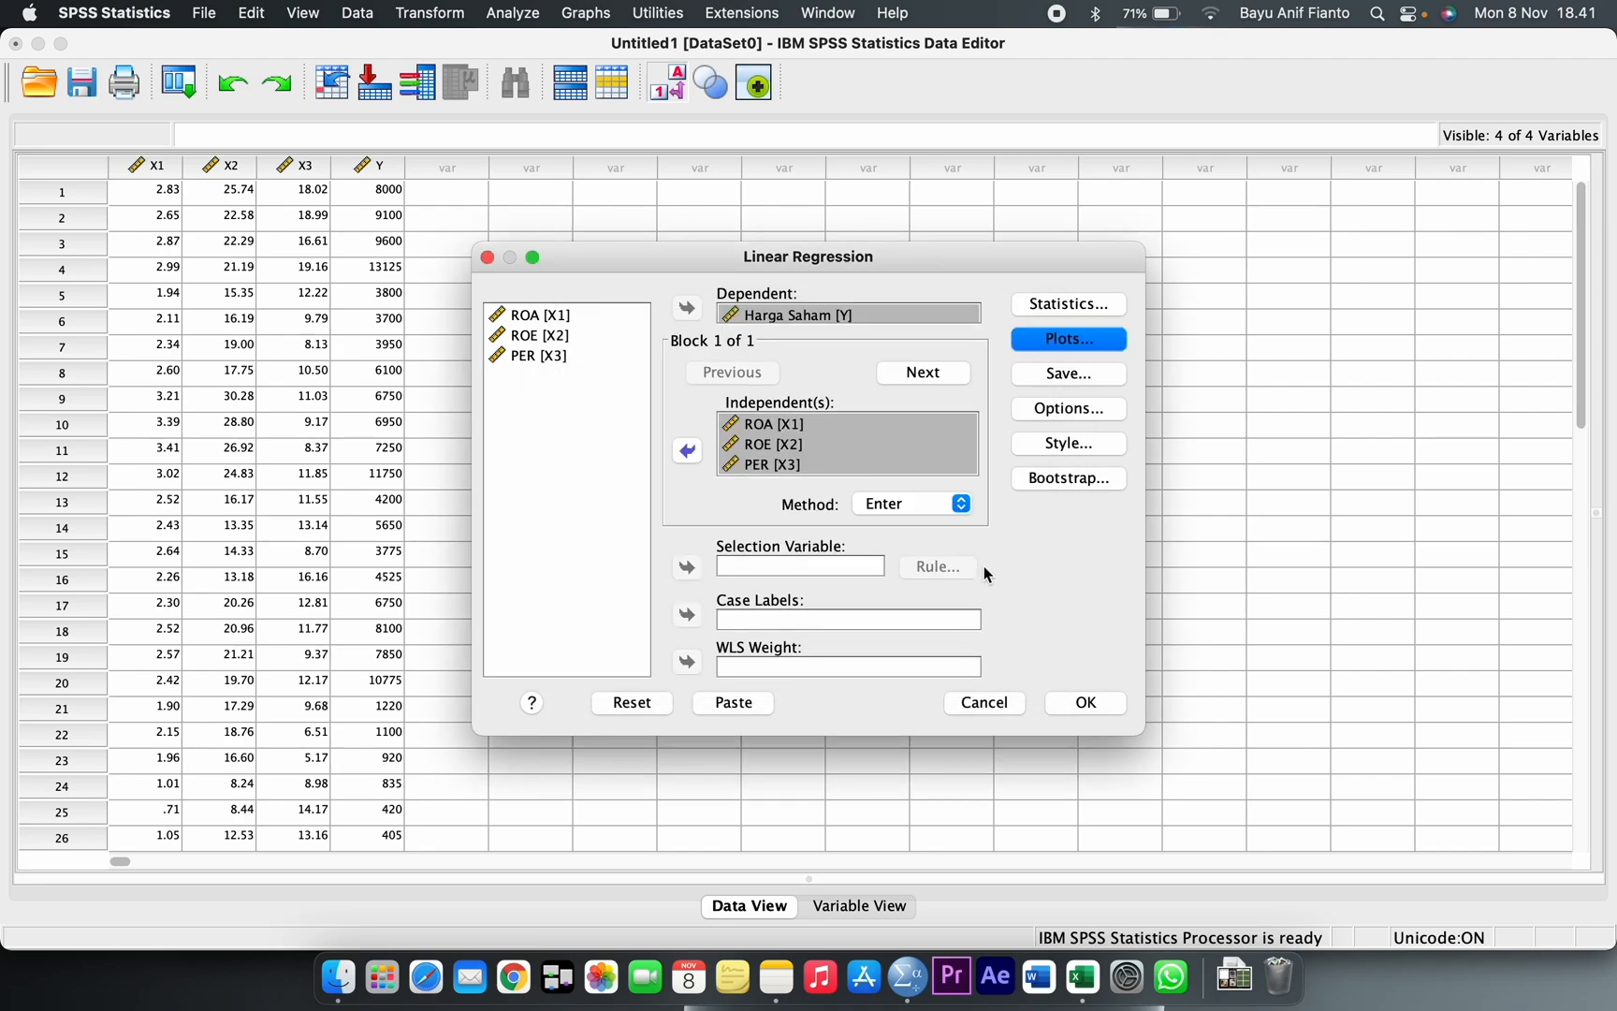
Run the regression with unstandardized residuals saved, and review its output down to the normal P-P plot.
click(1079, 374)
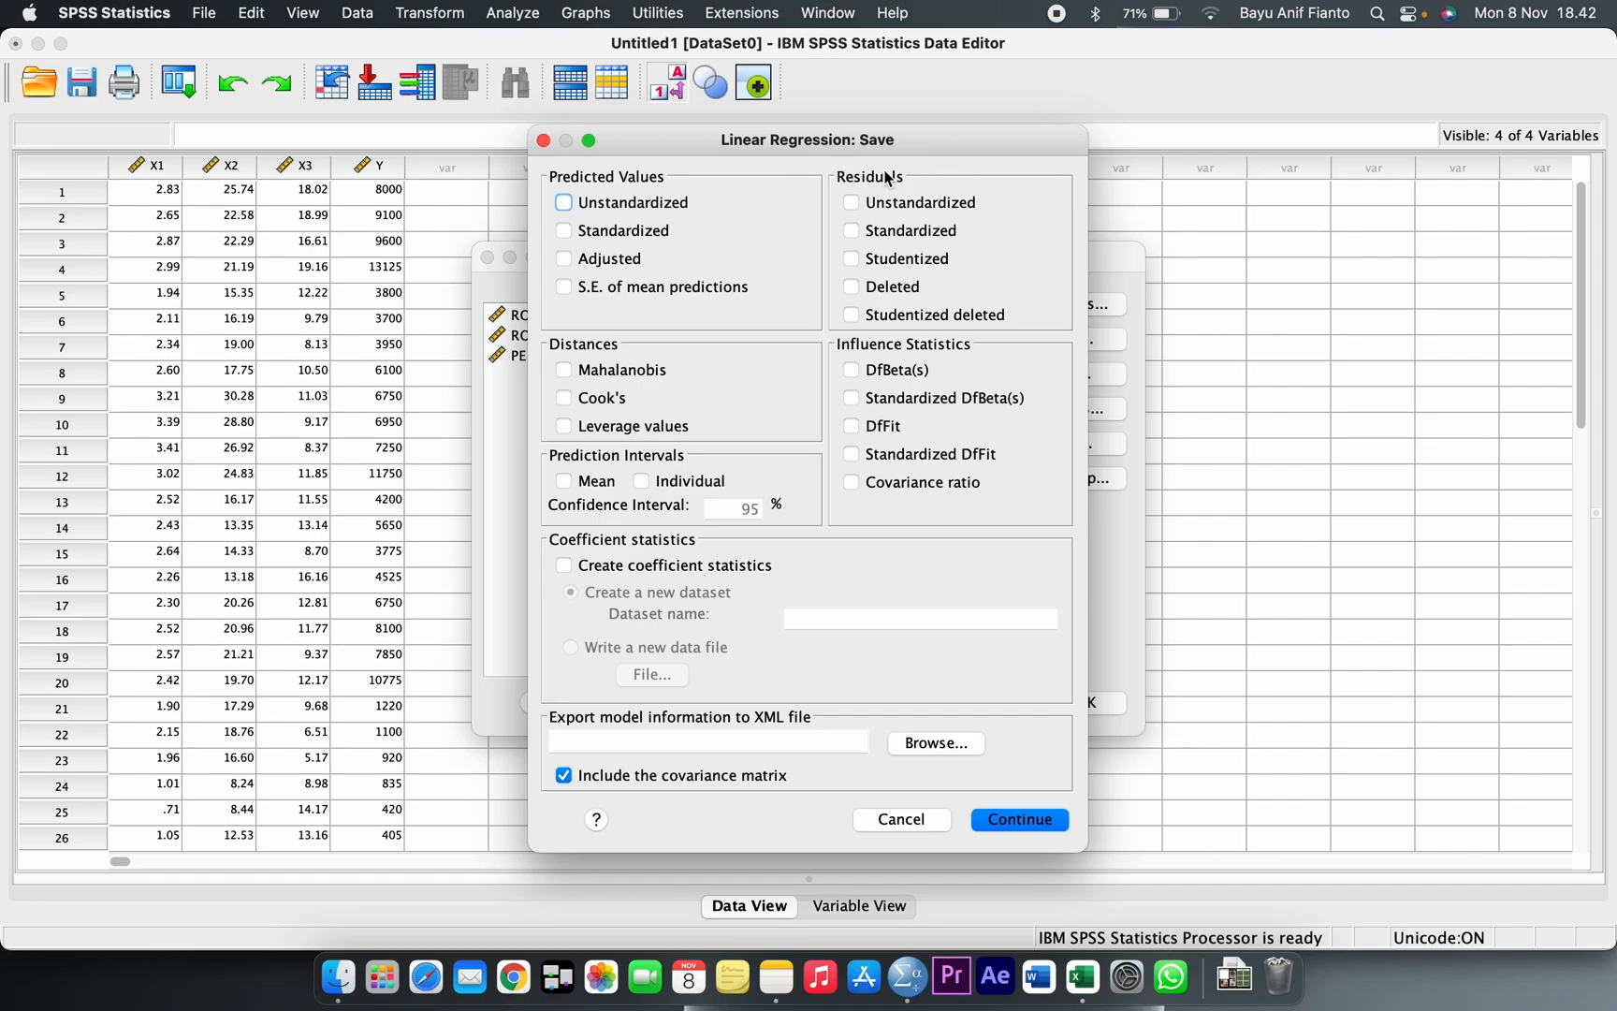
click(941, 211)
click(1020, 820)
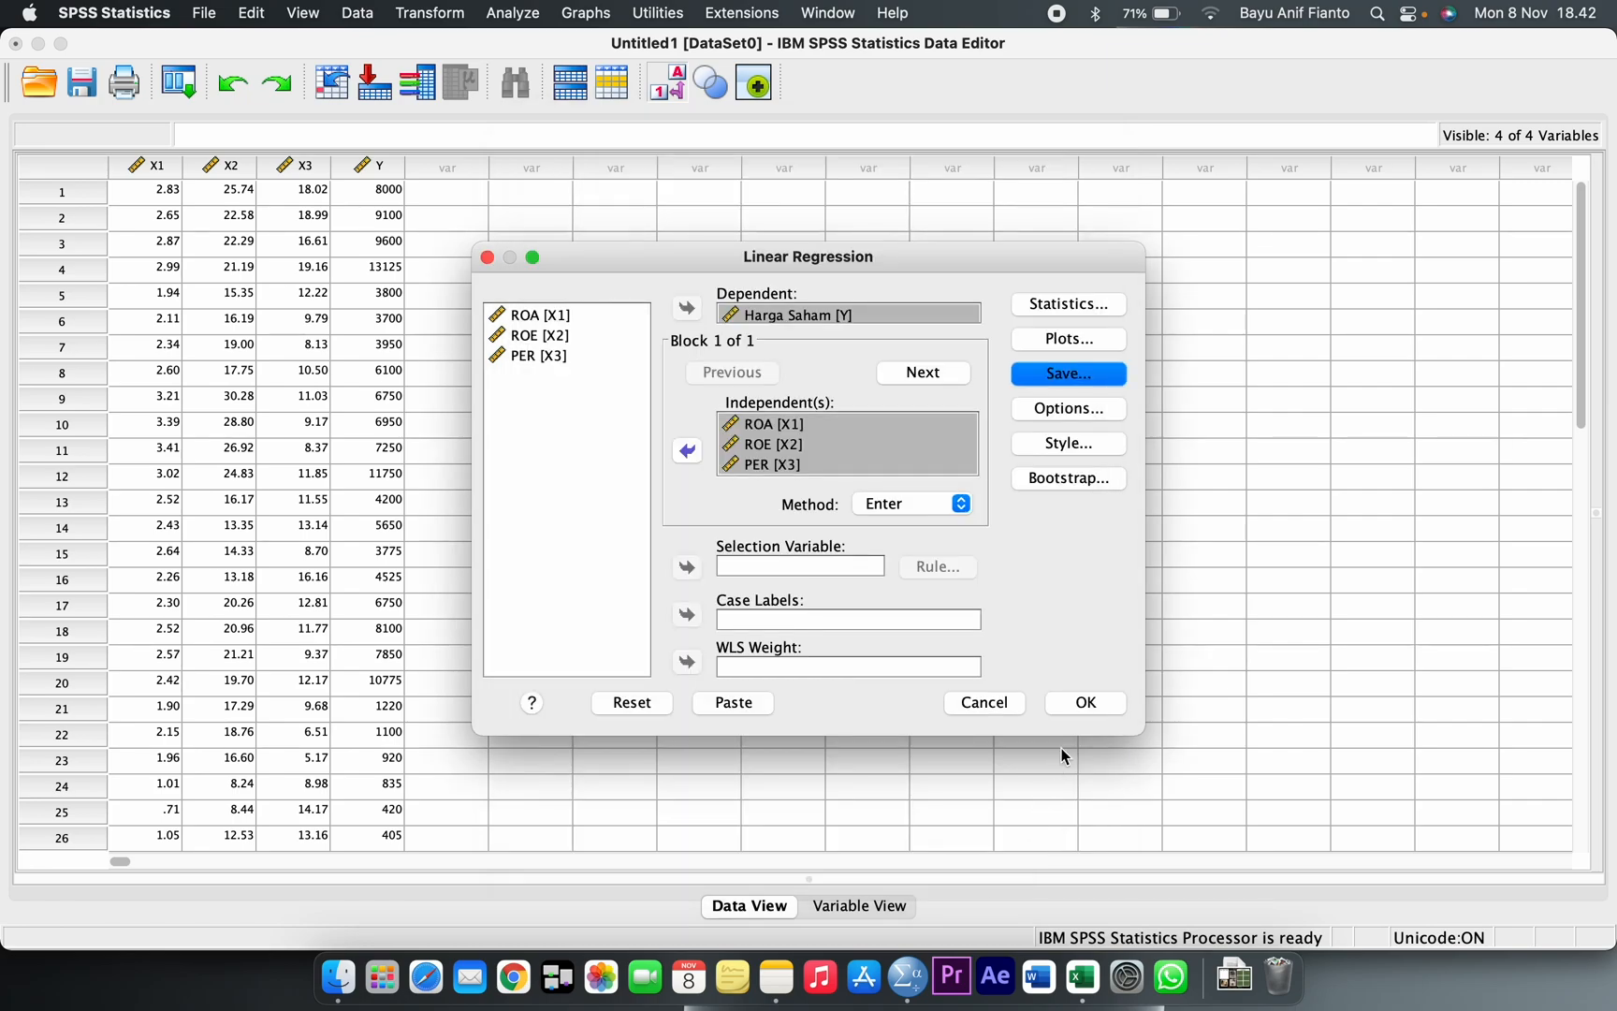
click(1087, 703)
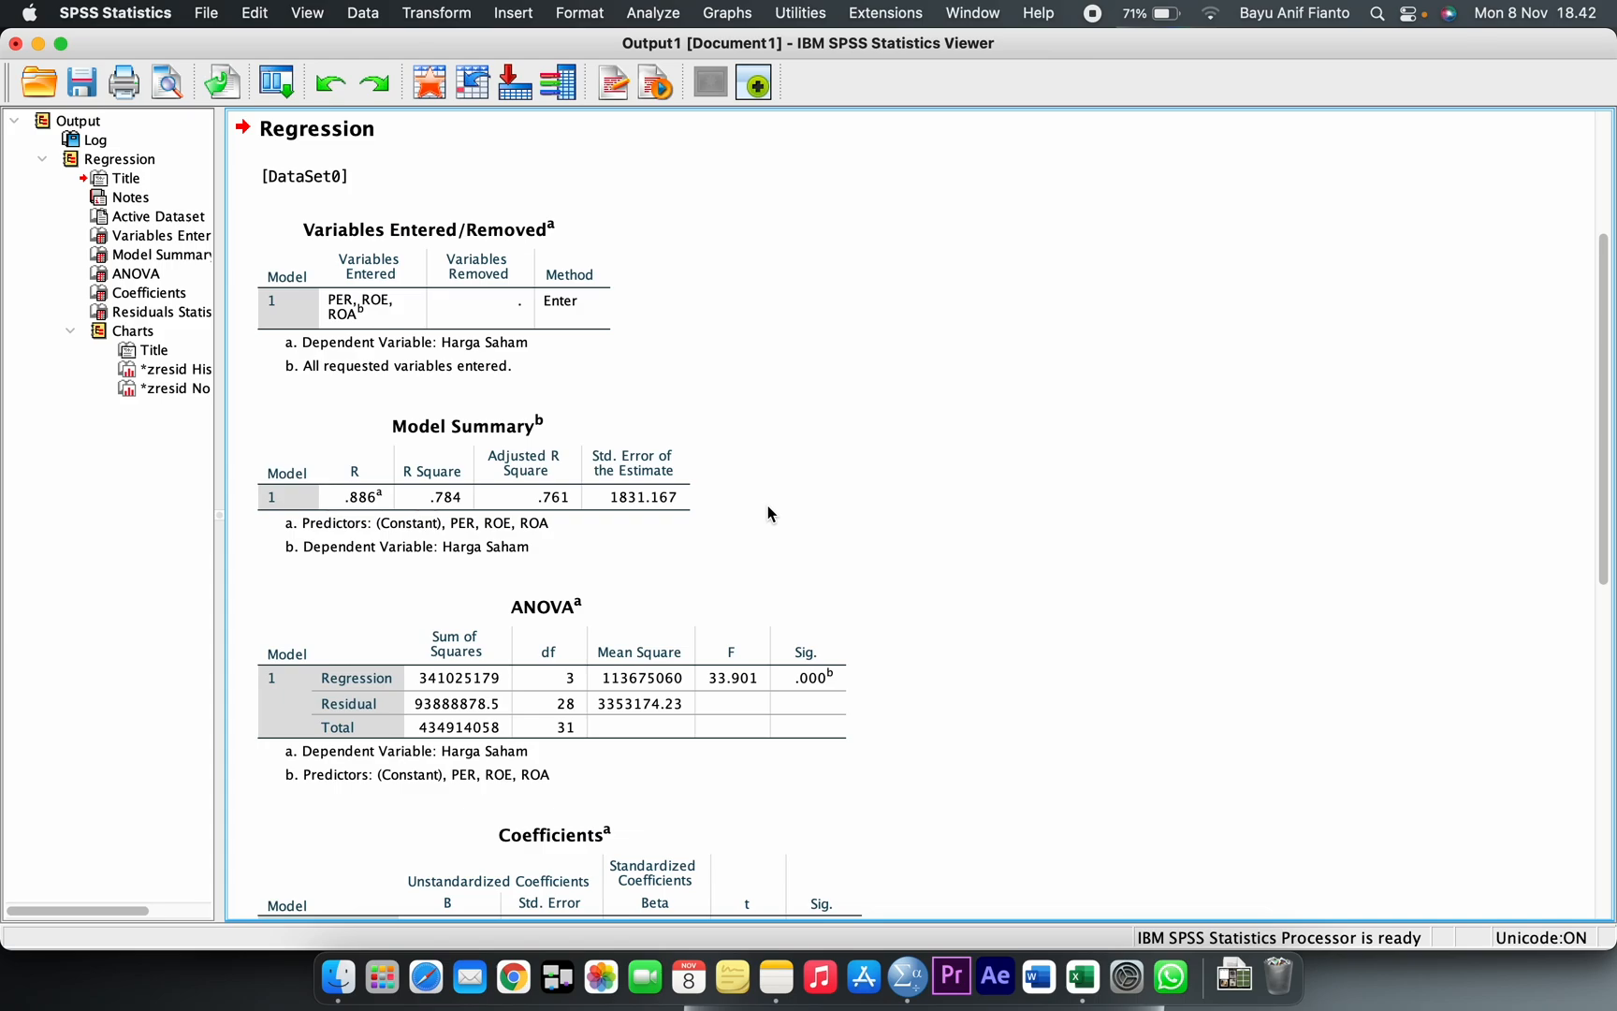
scroll(751, 519, down, 10)
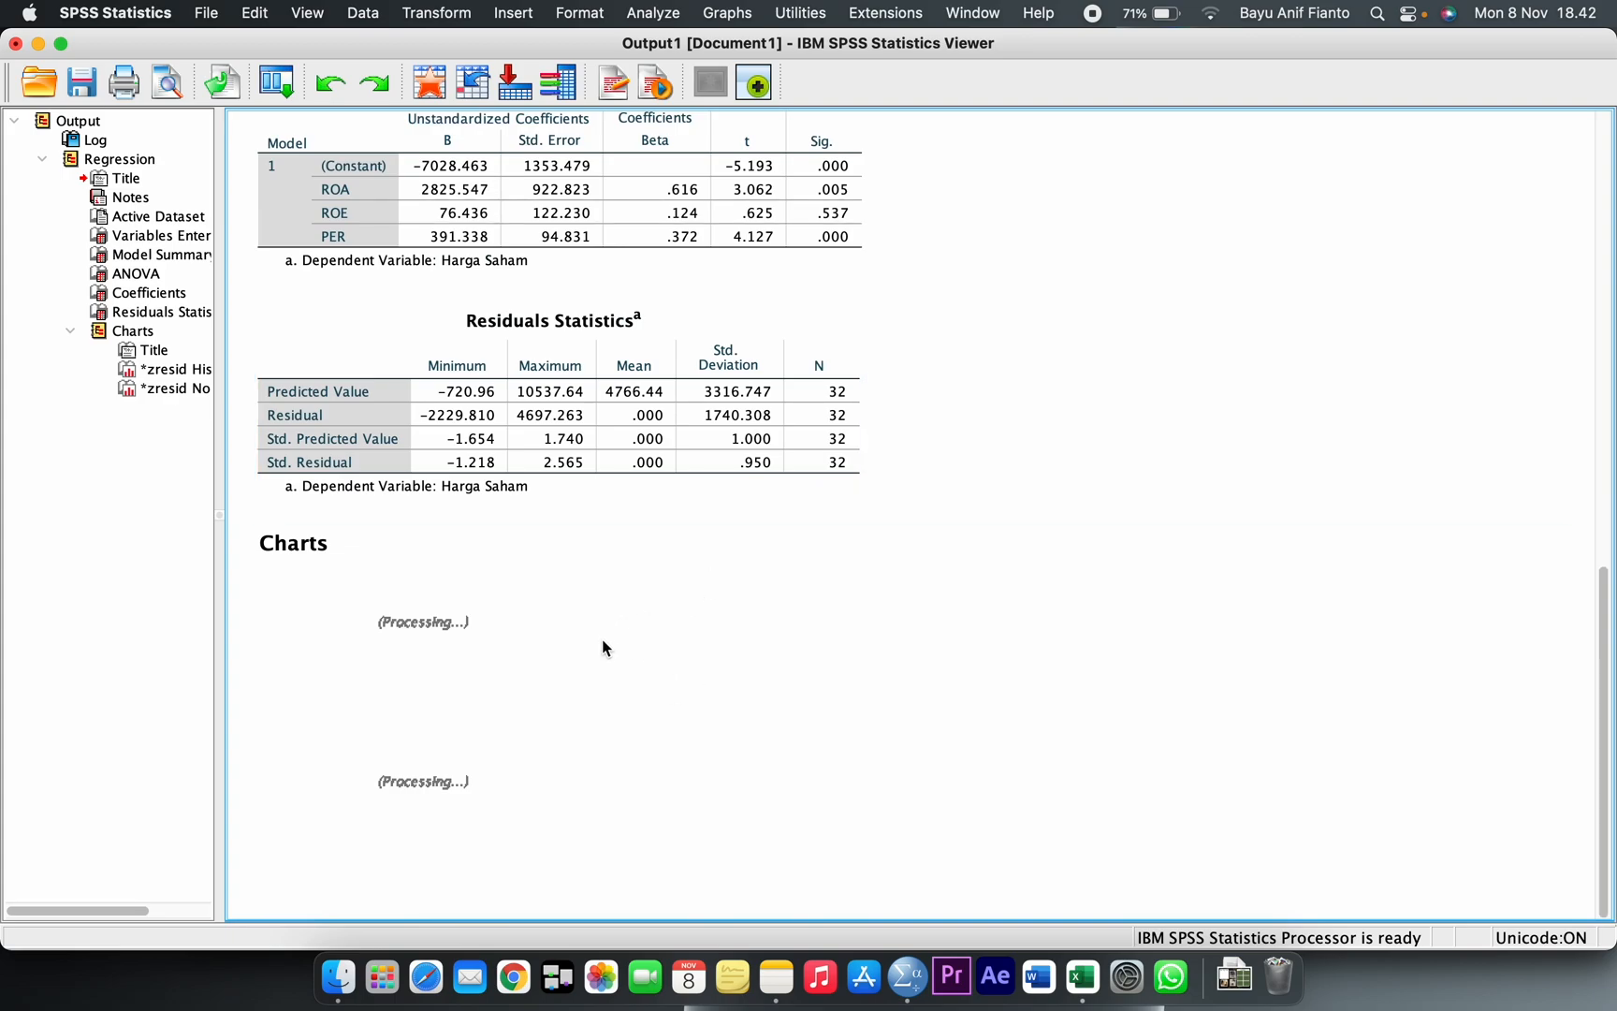
scroll(792, 665, down, 8)
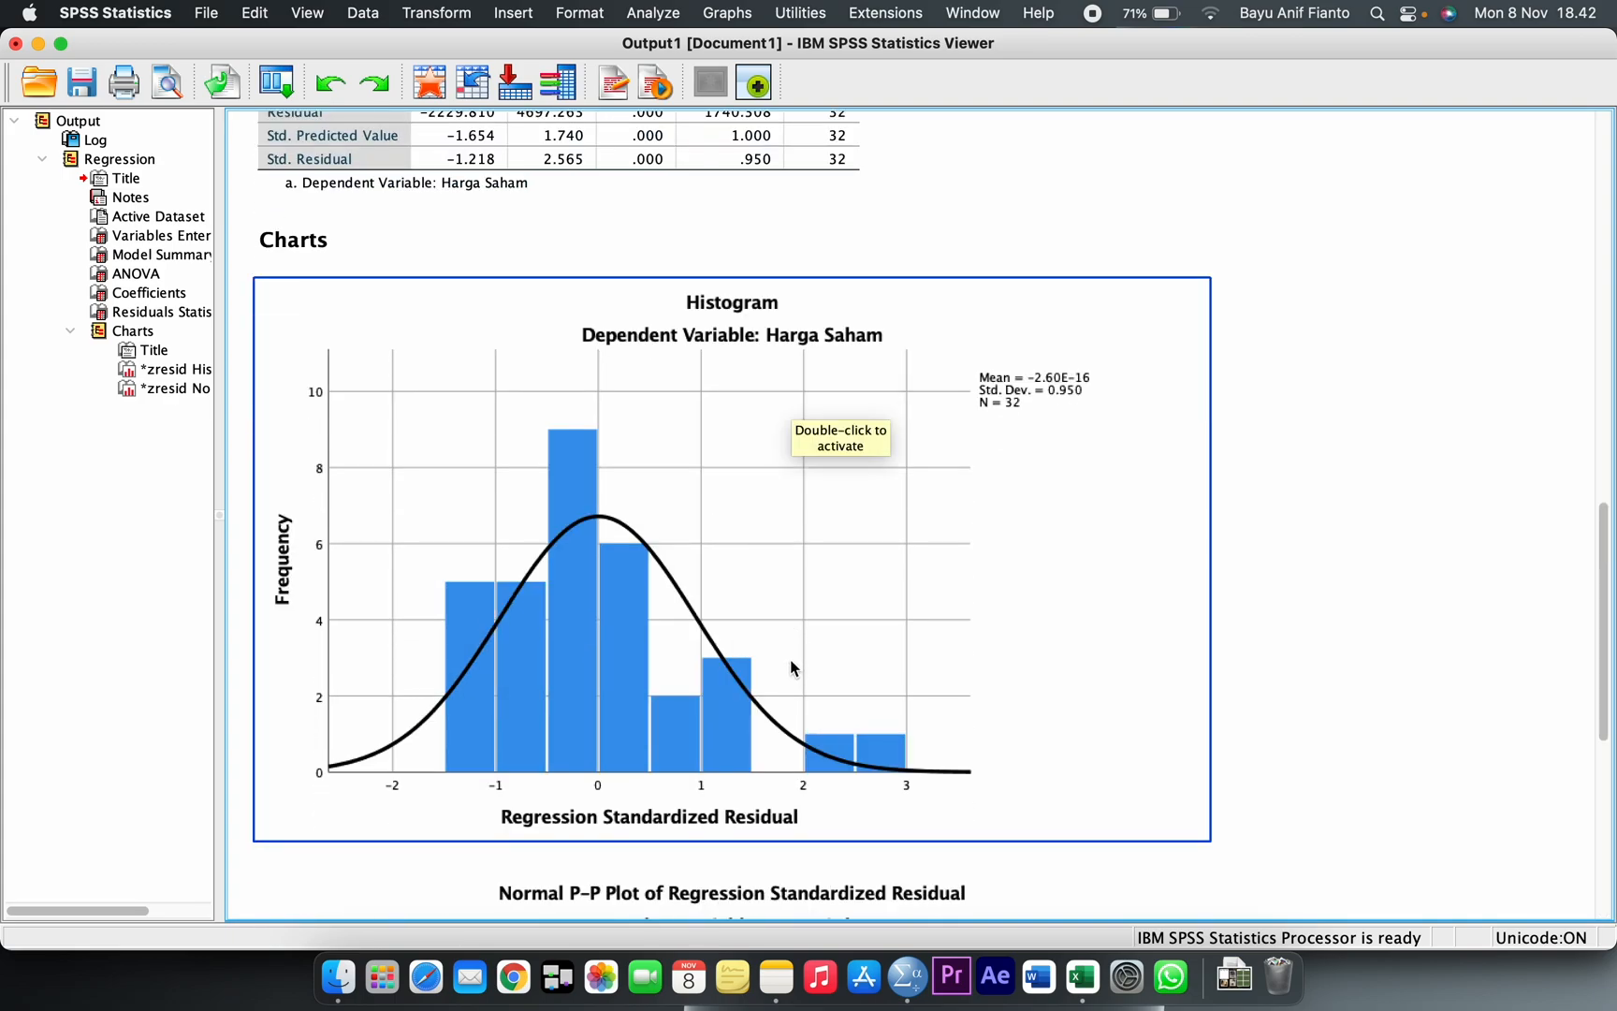
scroll(726, 570, down, 12)
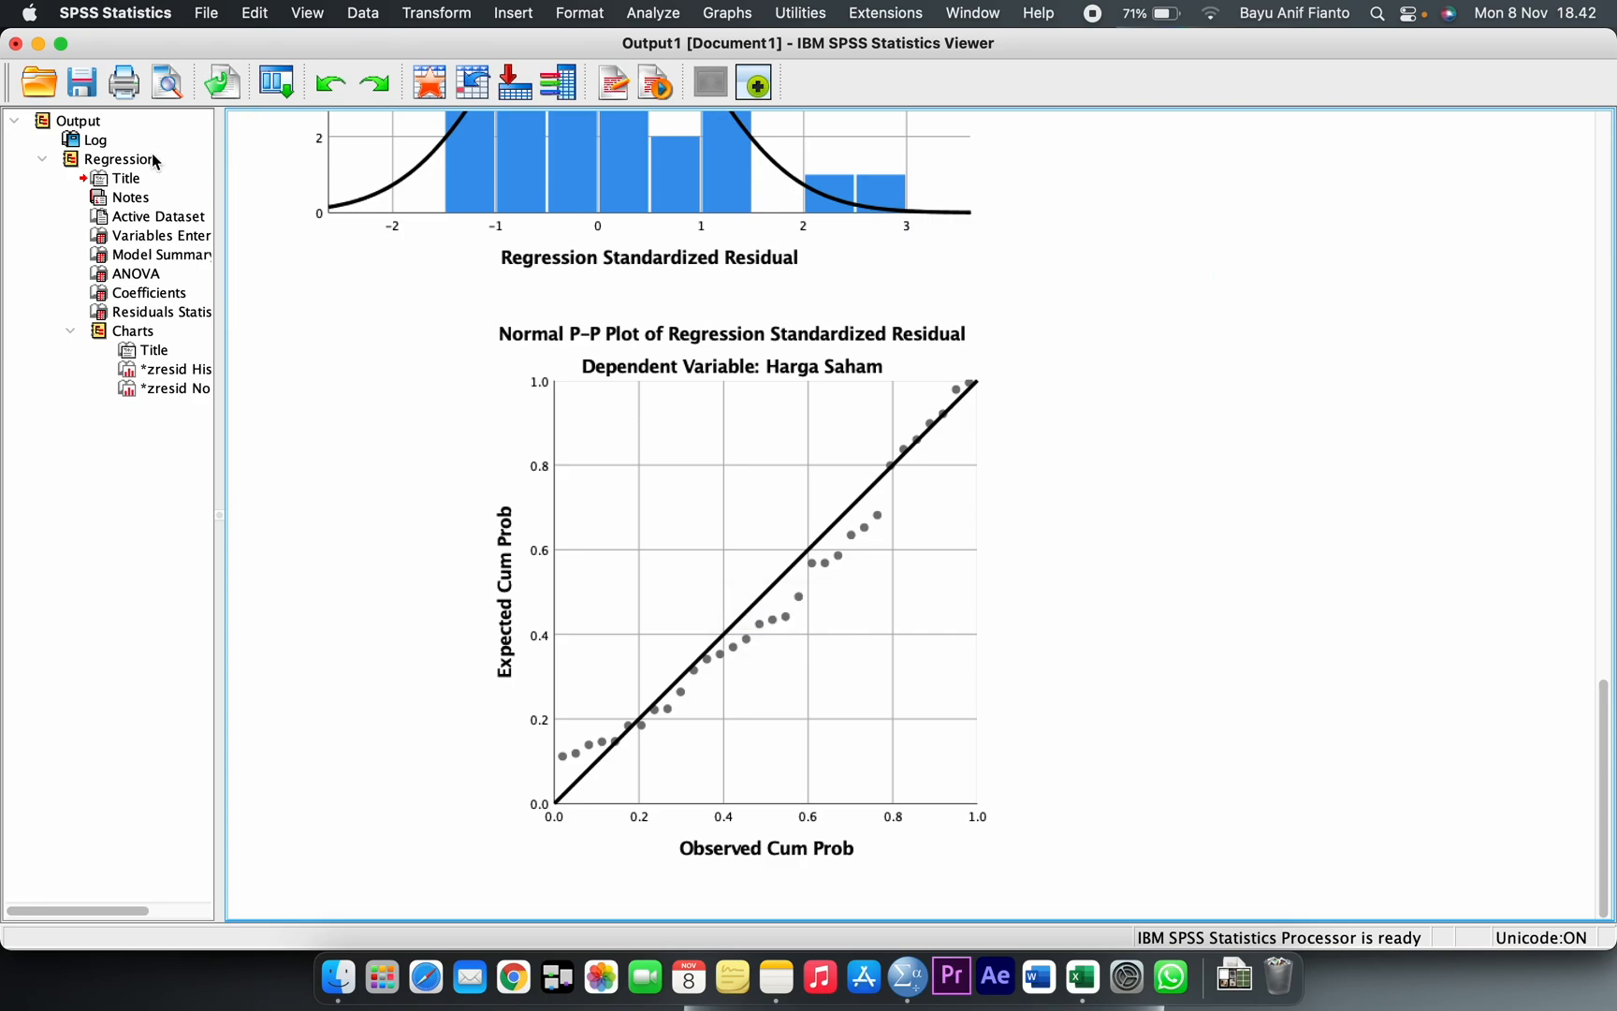
Run a legacy one-sample Kolmogorov-Smirnov test for normality on the unstandardized residual and check its Asymp. Sig. (2-tailed) value.
click(39, 44)
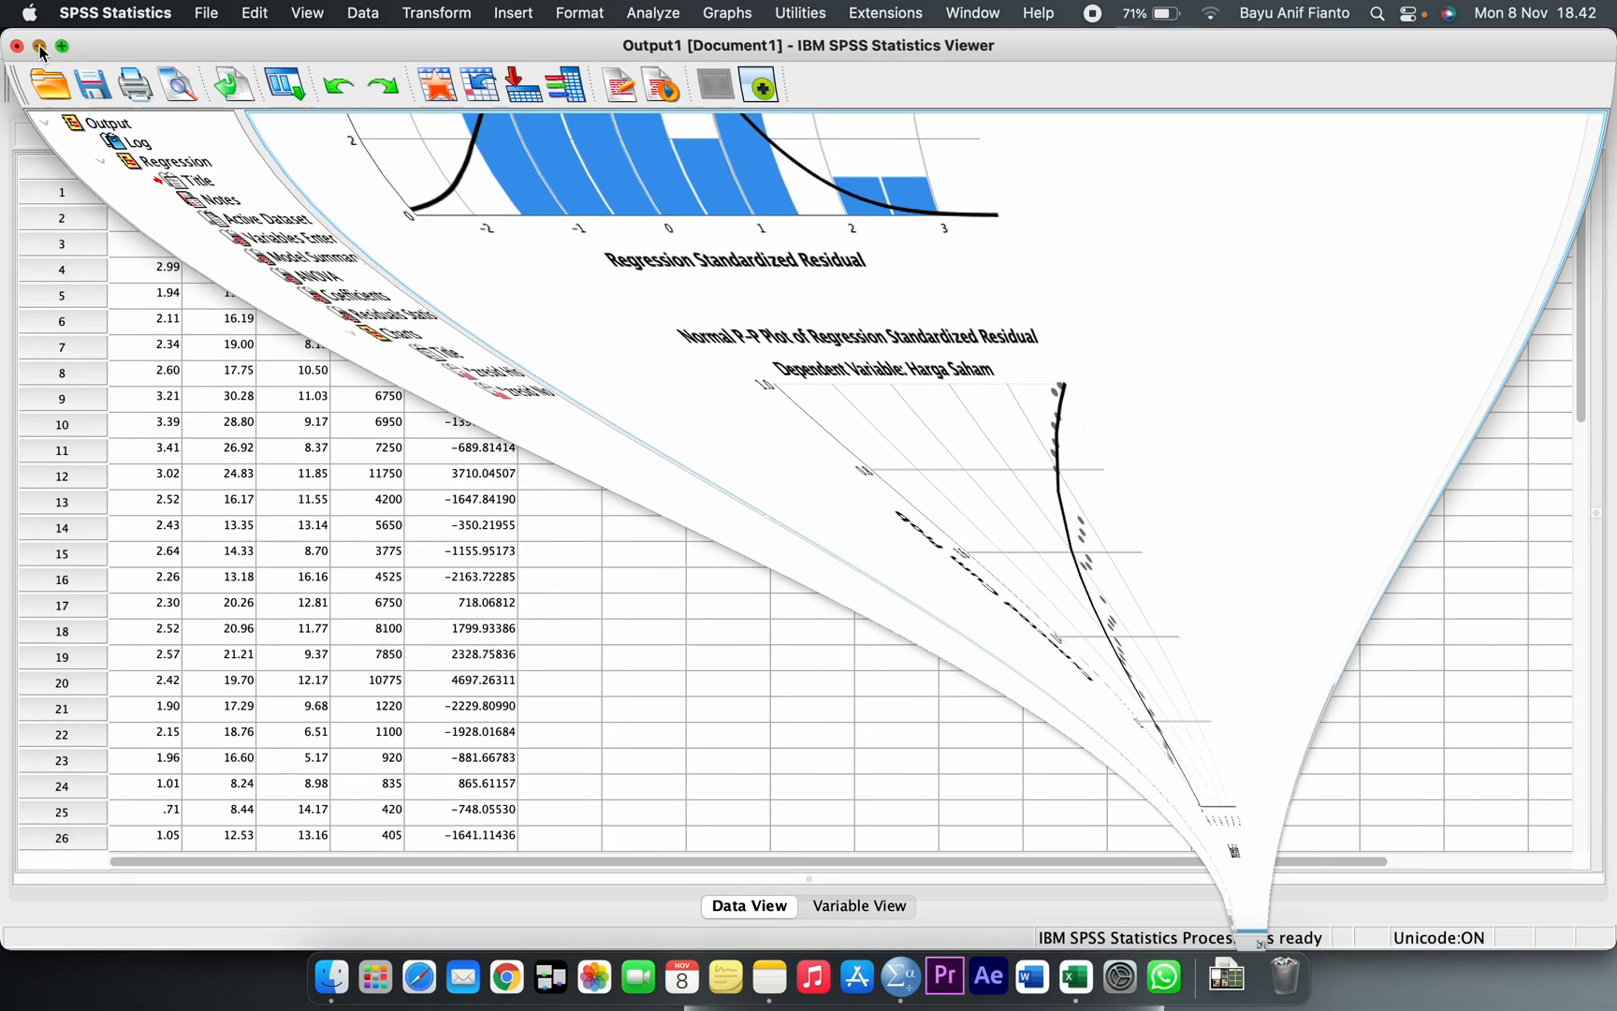
click(514, 13)
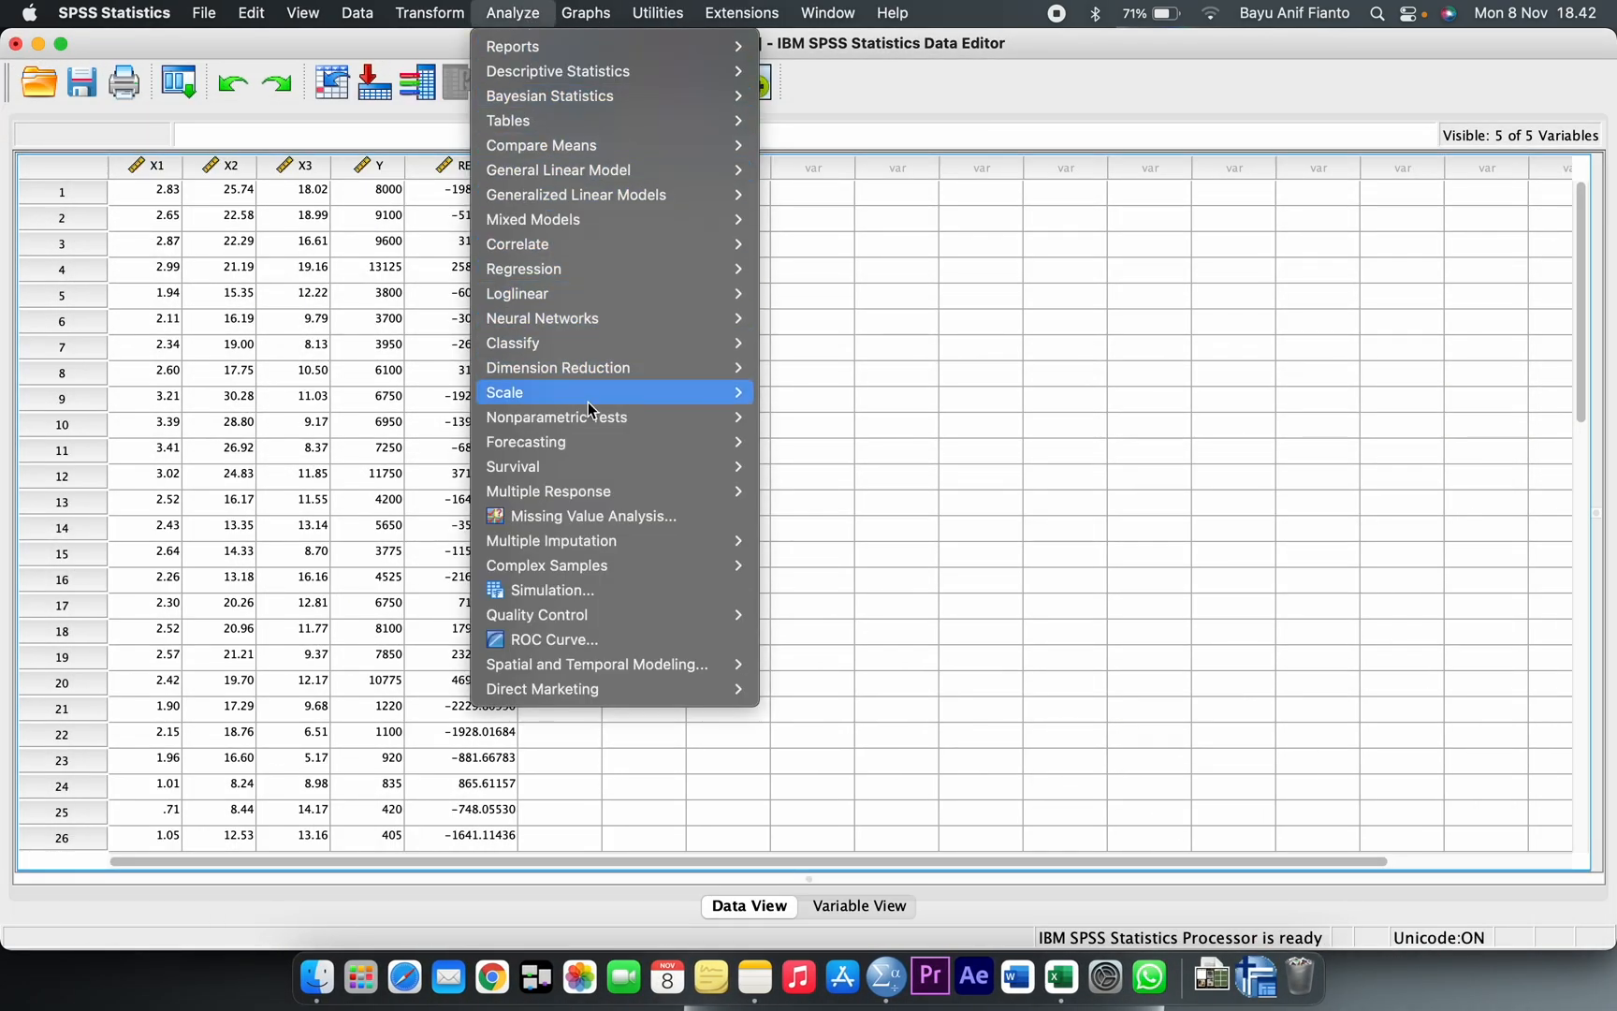
mouse_move(591, 428)
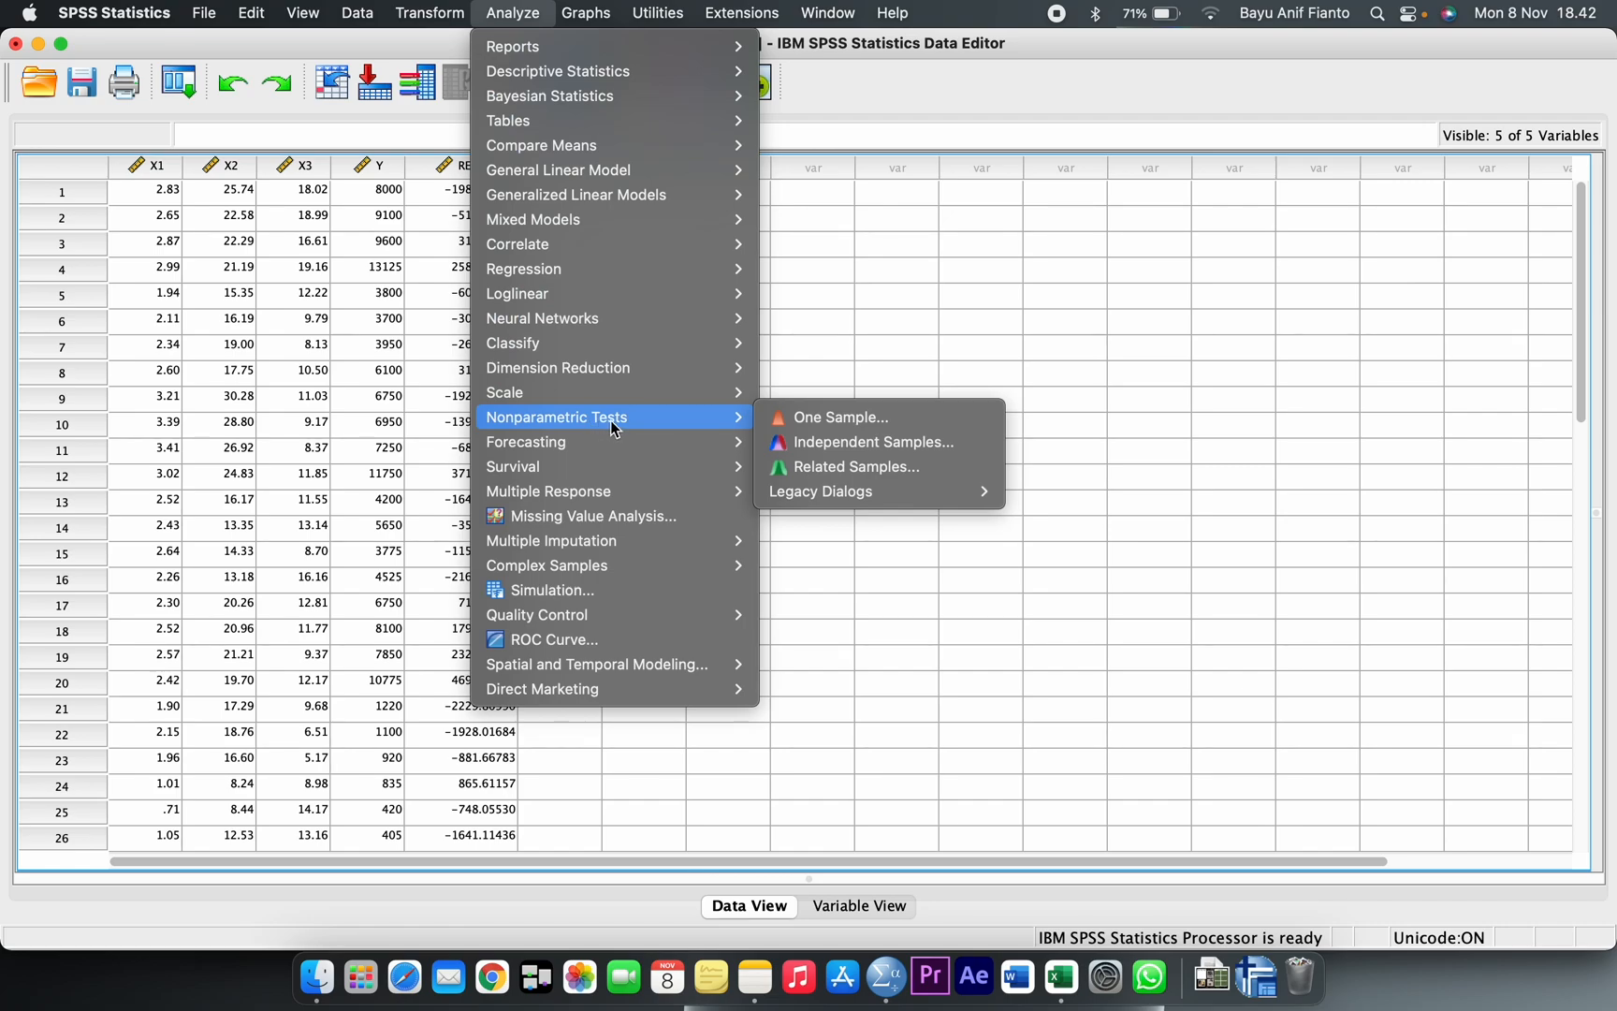
mouse_move(862, 498)
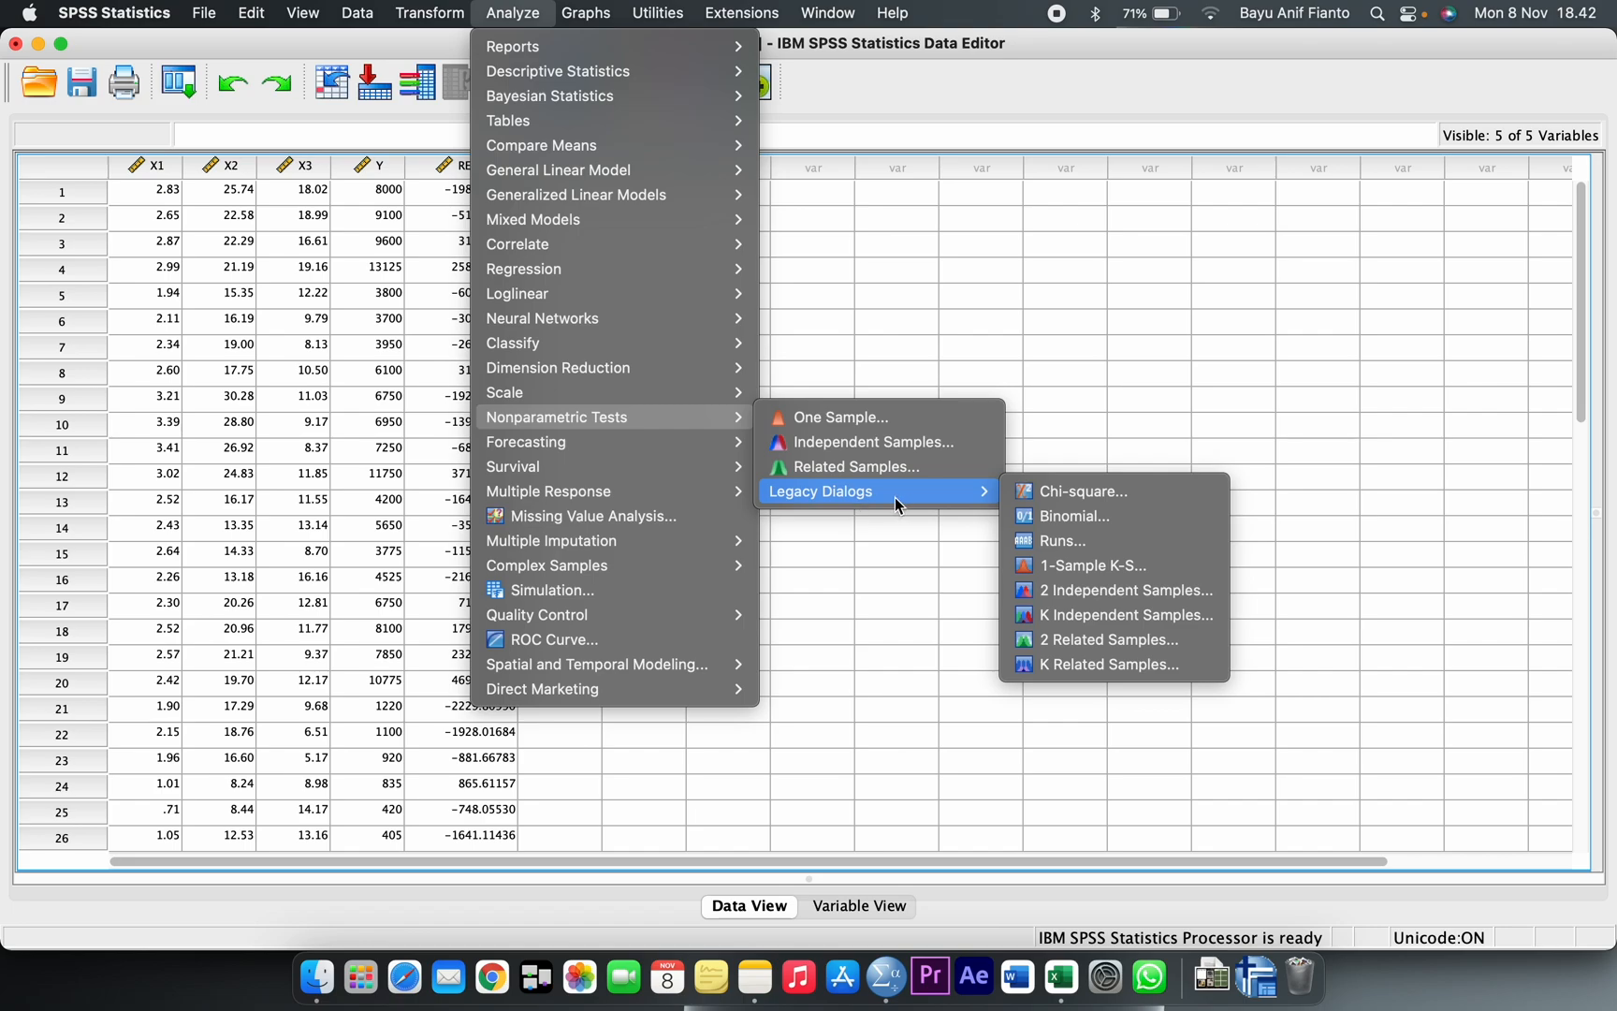
click(1104, 569)
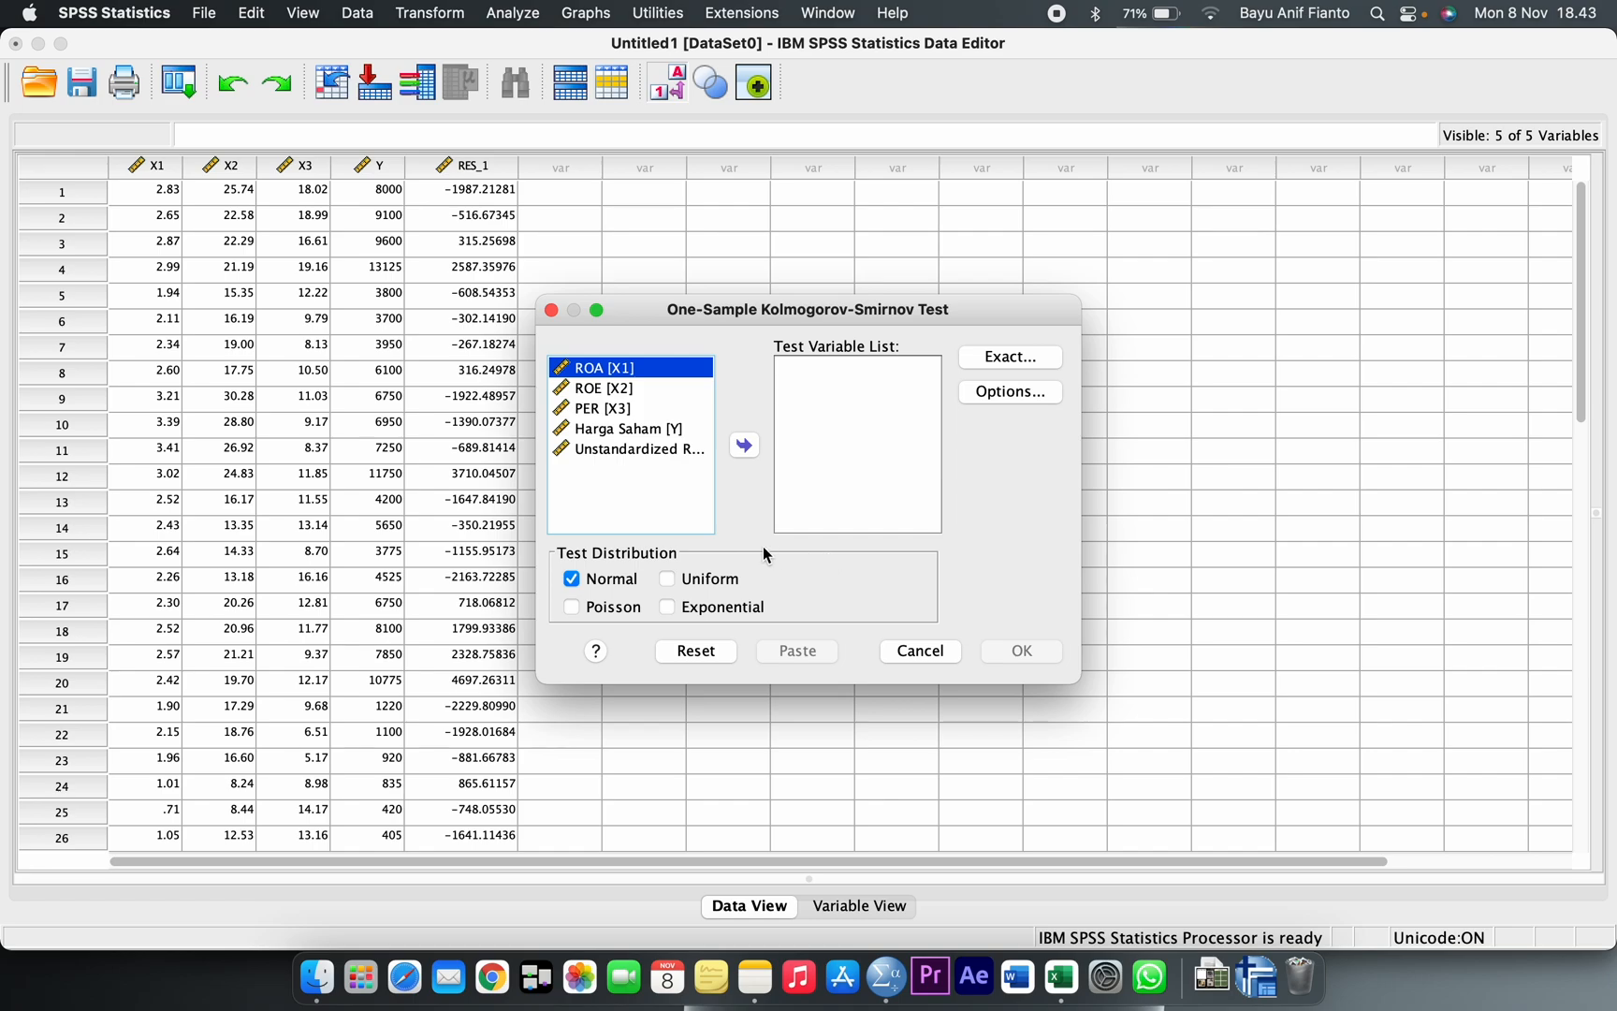
click(633, 452)
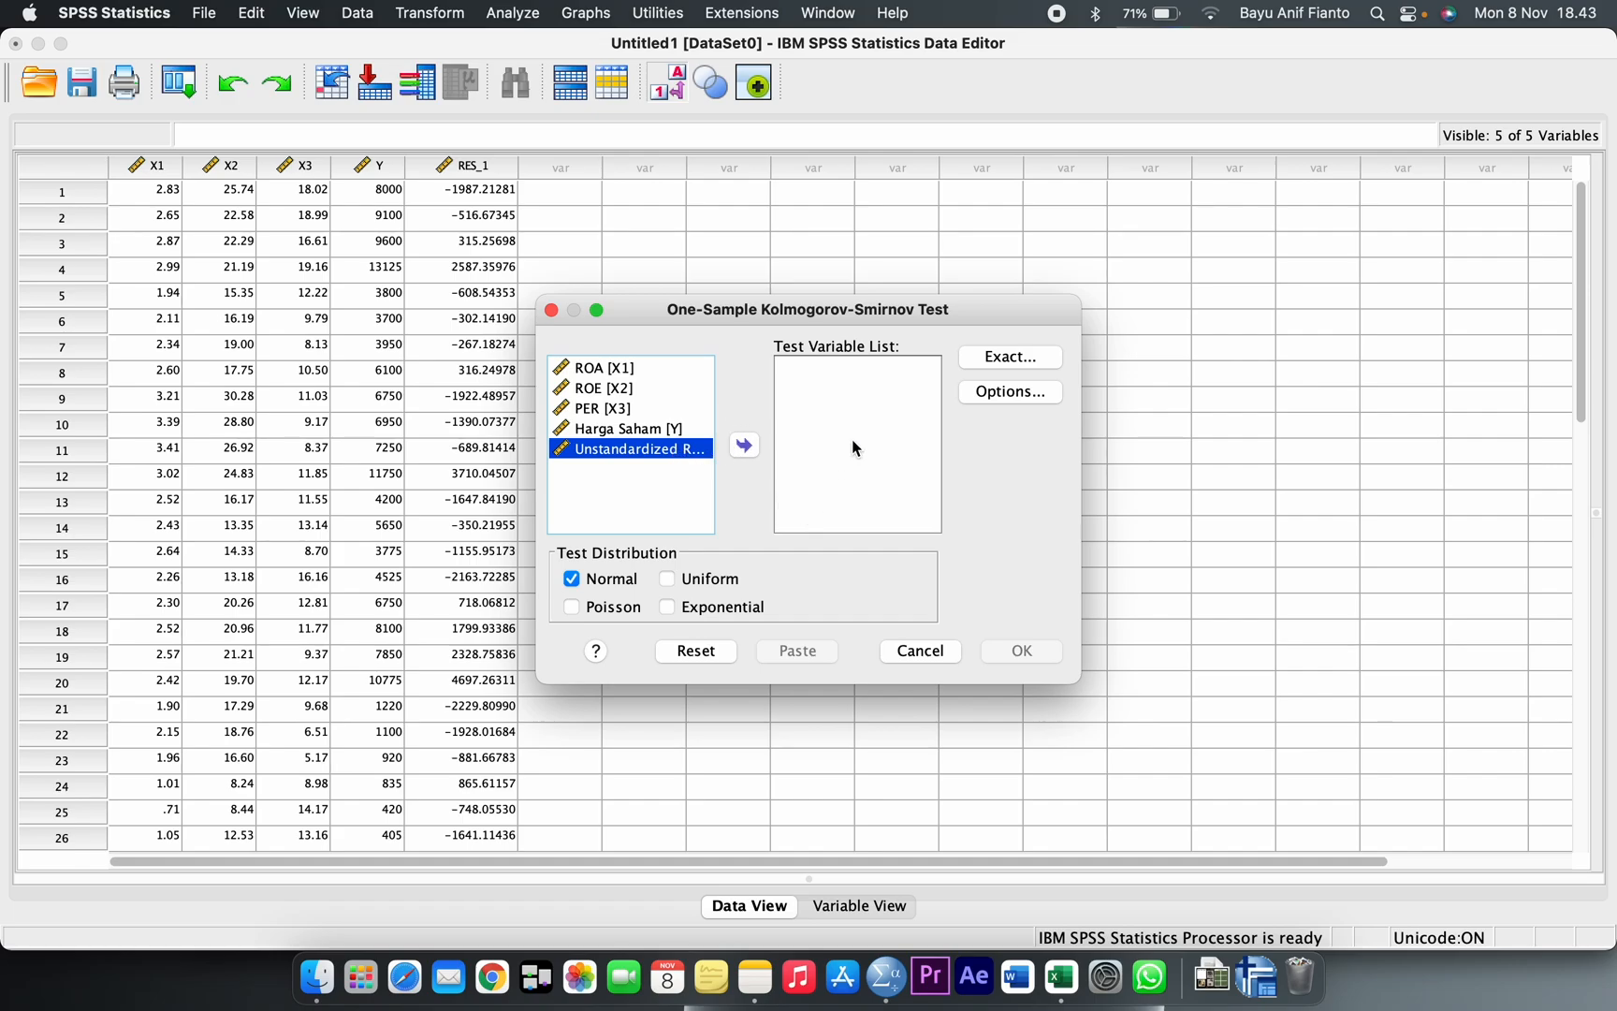
click(748, 447)
click(1029, 651)
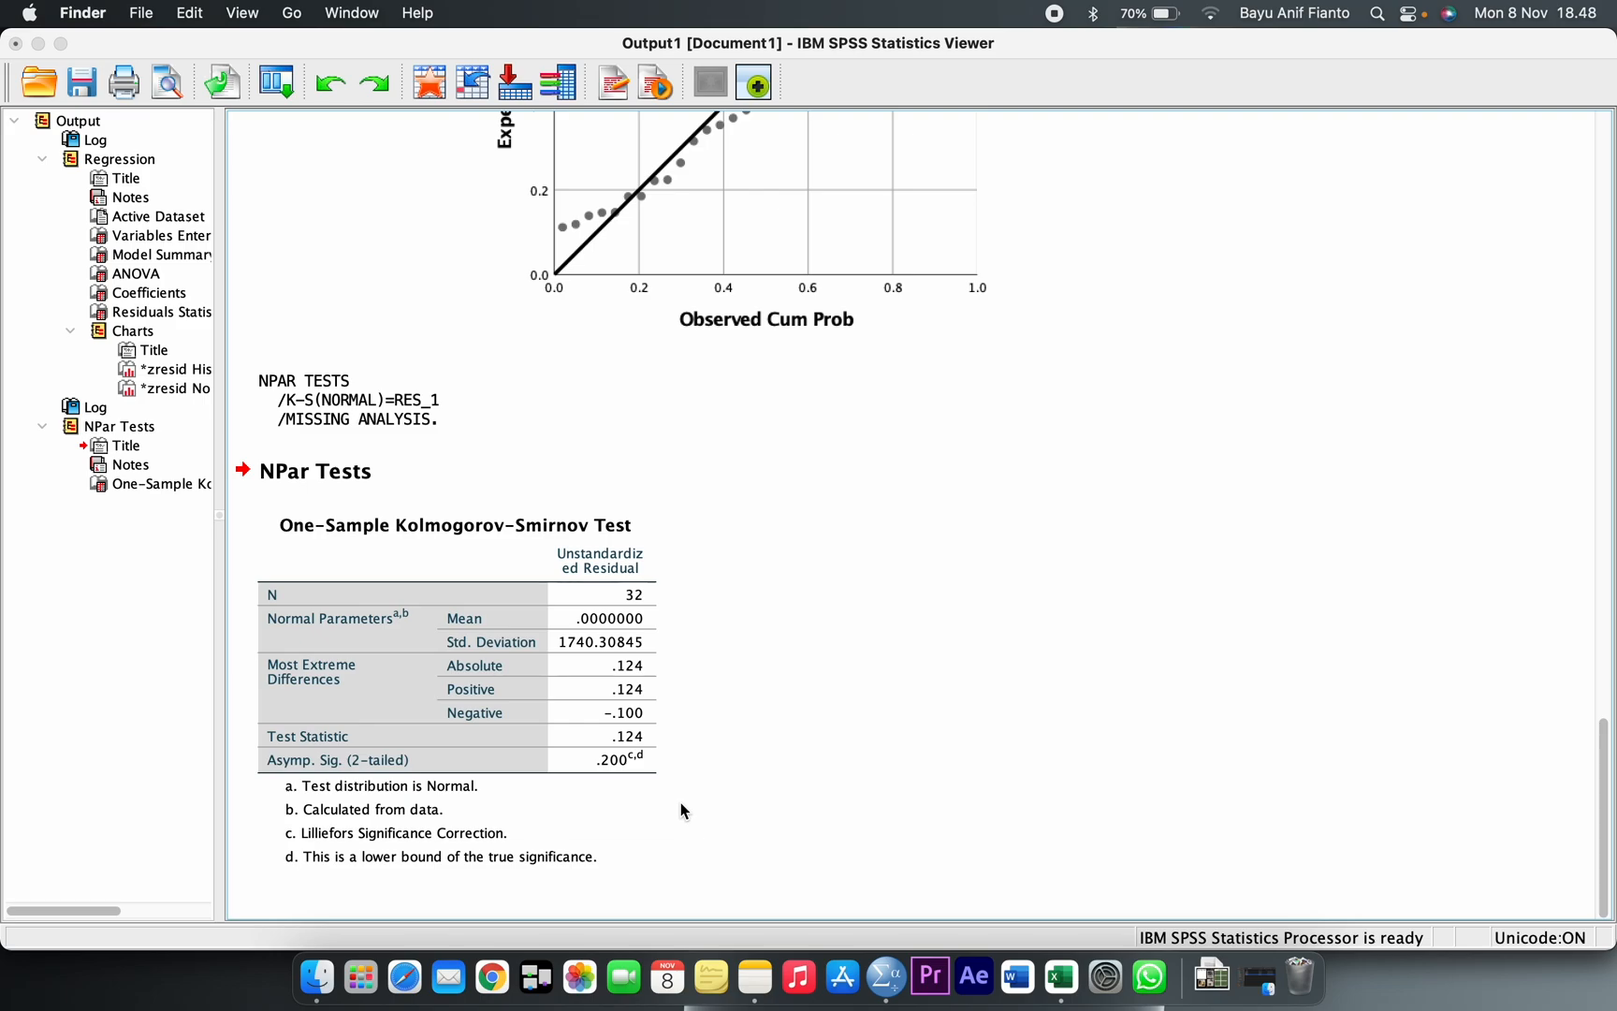
click(663, 766)
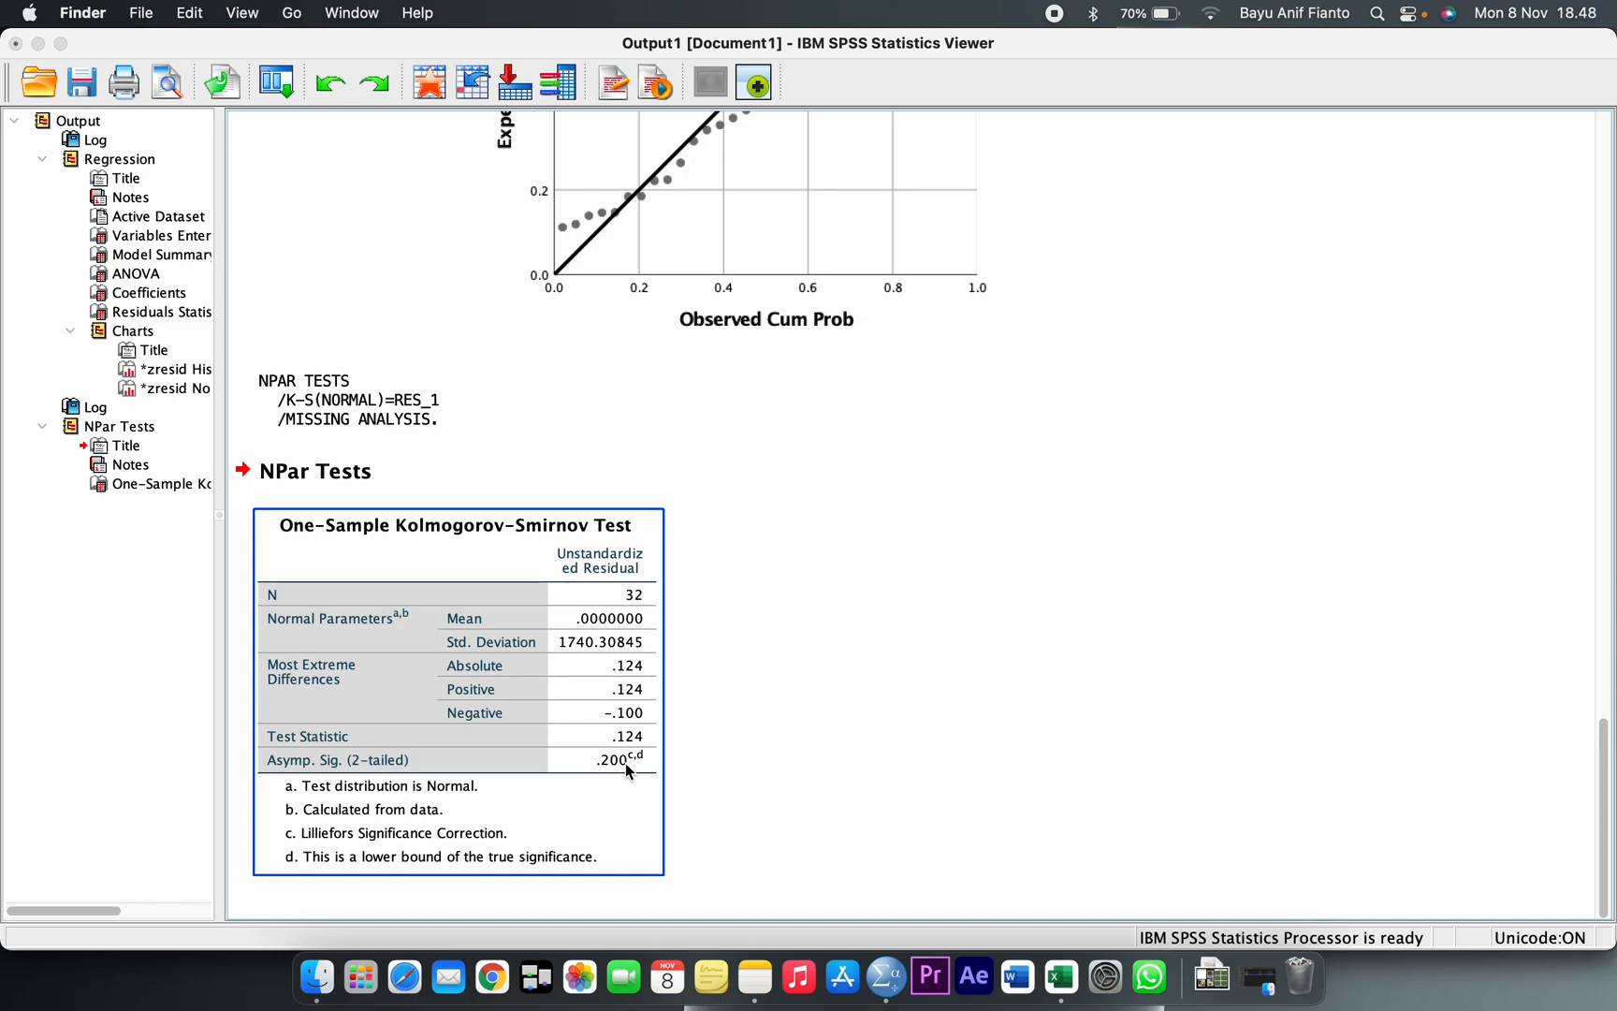
click(674, 772)
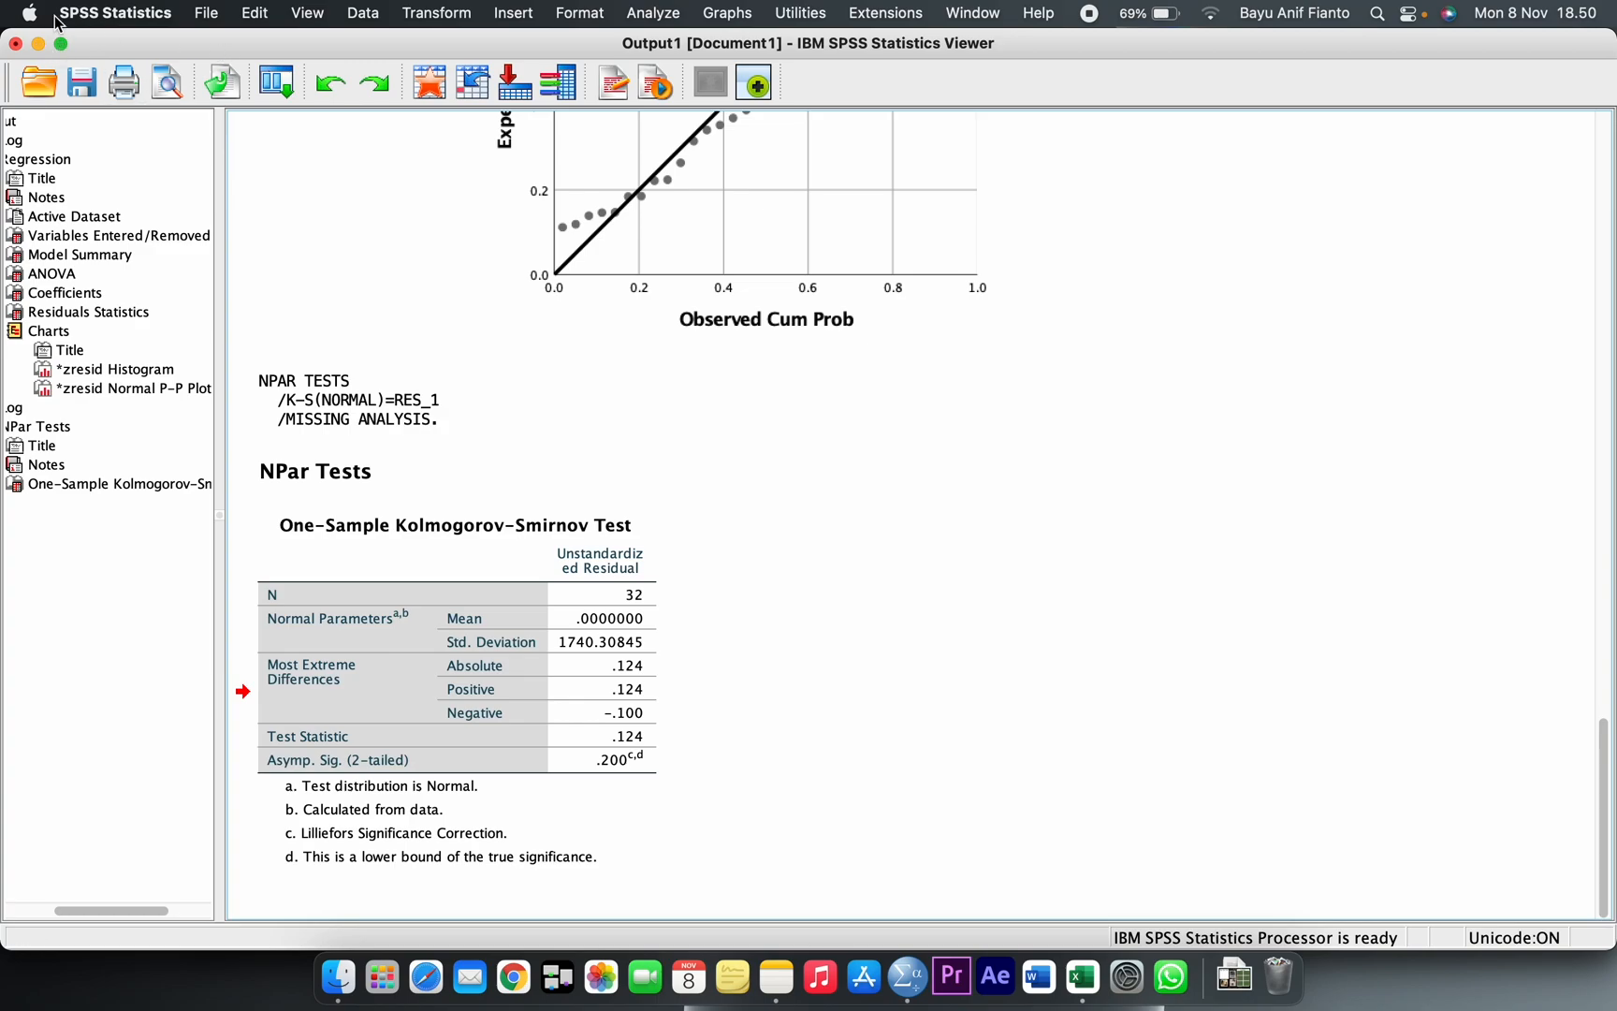
Back in the data editor, set the linear regression statistics to only Covariance matrix and Collinearity diagnostics, with Estimates and Model fit off.
click(40, 43)
click(333, 201)
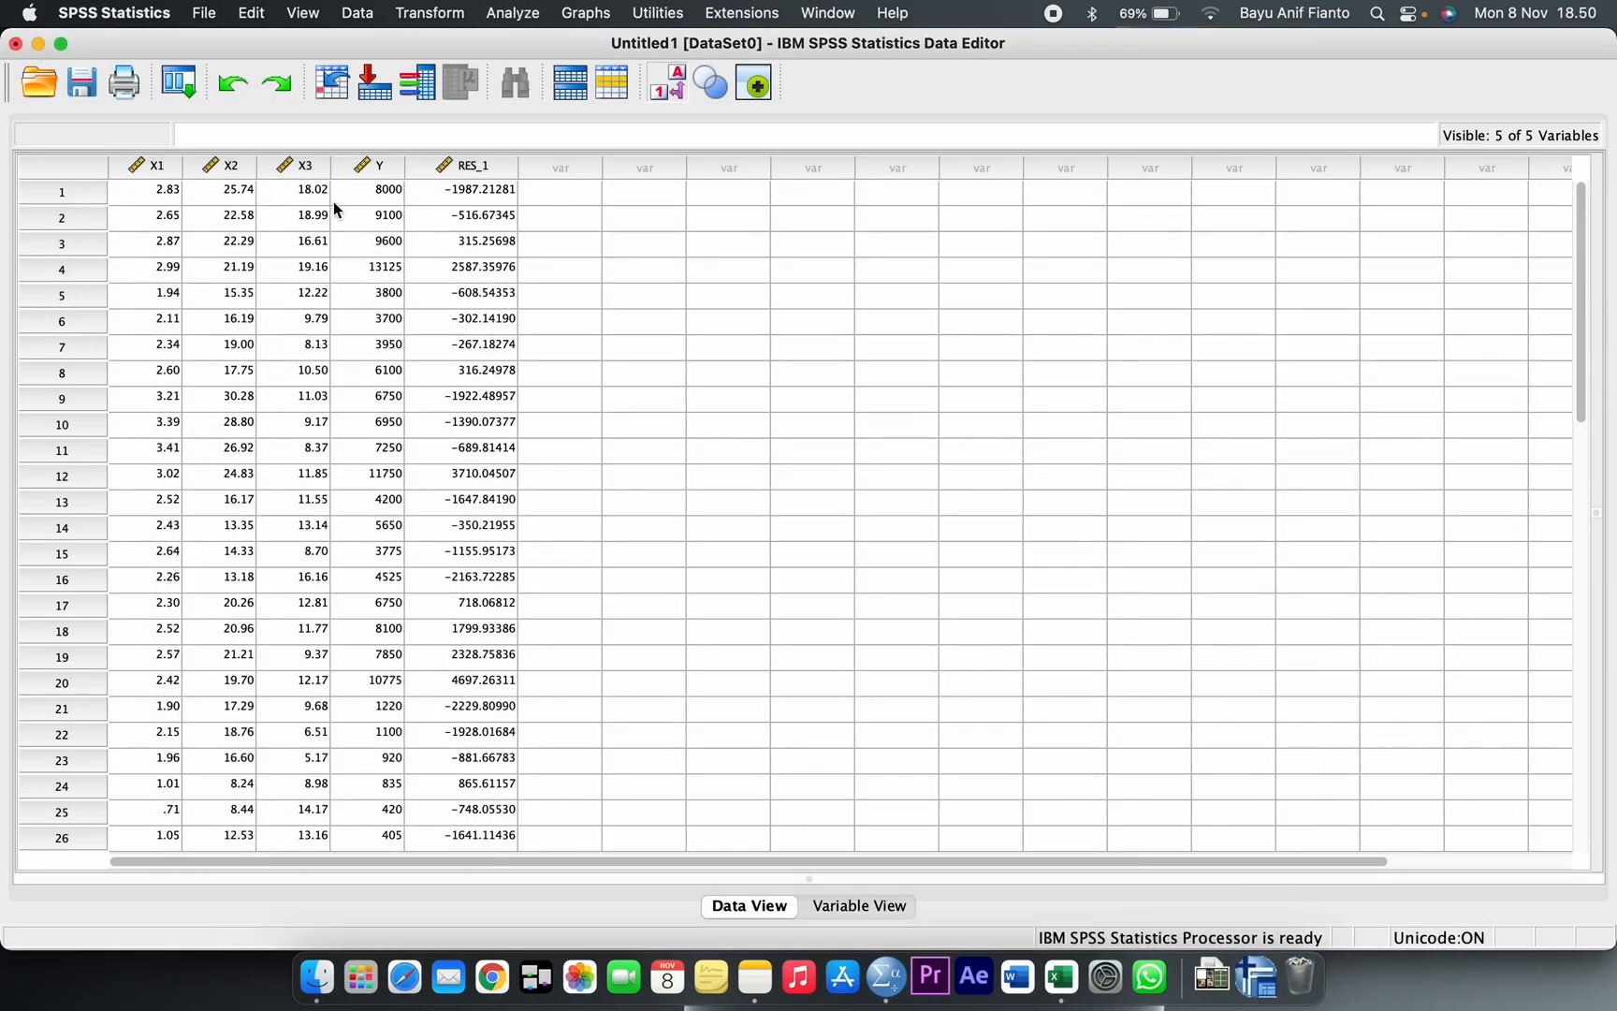
click(526, 14)
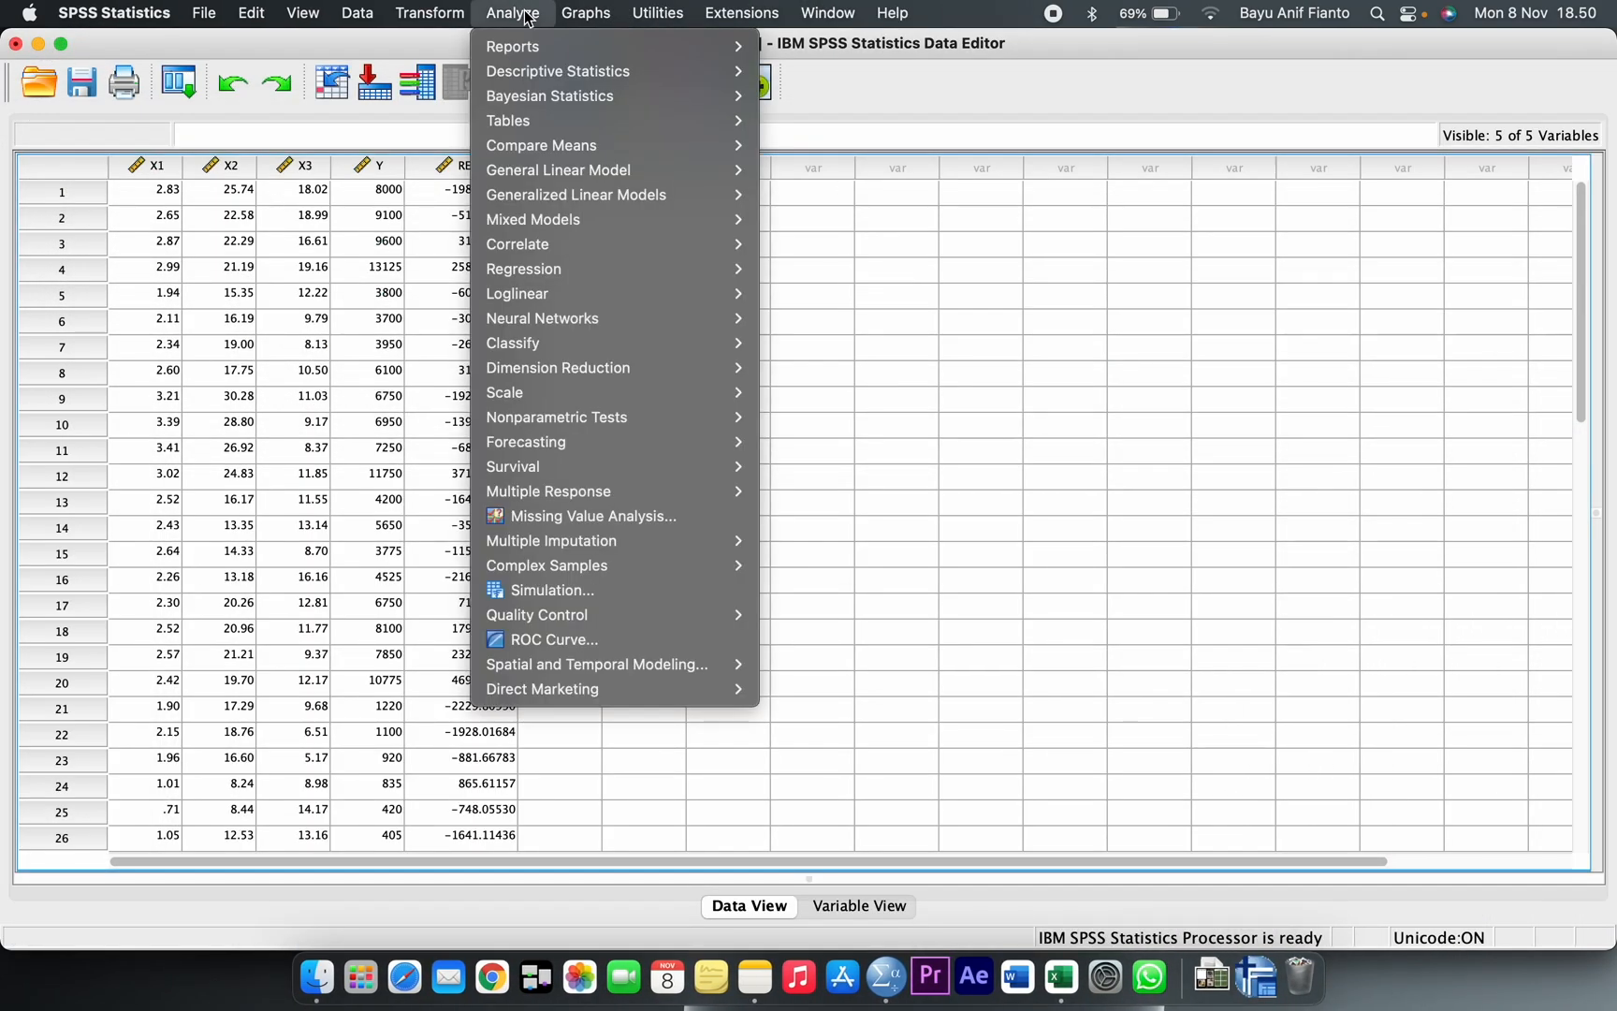
mouse_move(569, 269)
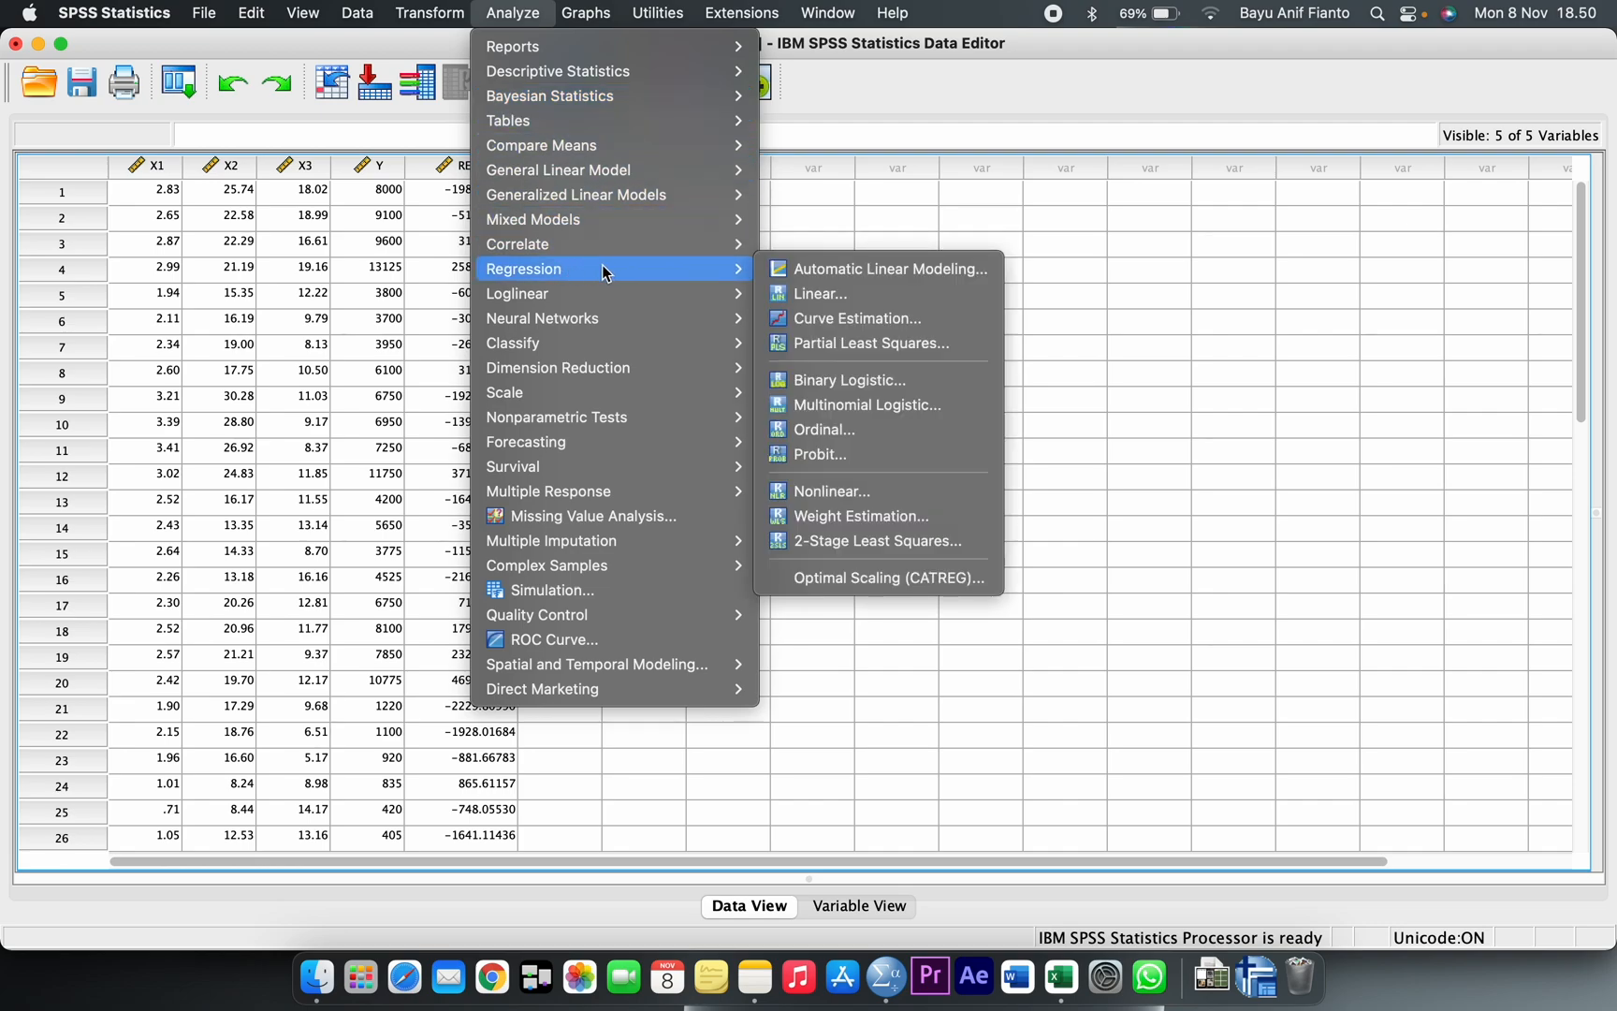
click(817, 296)
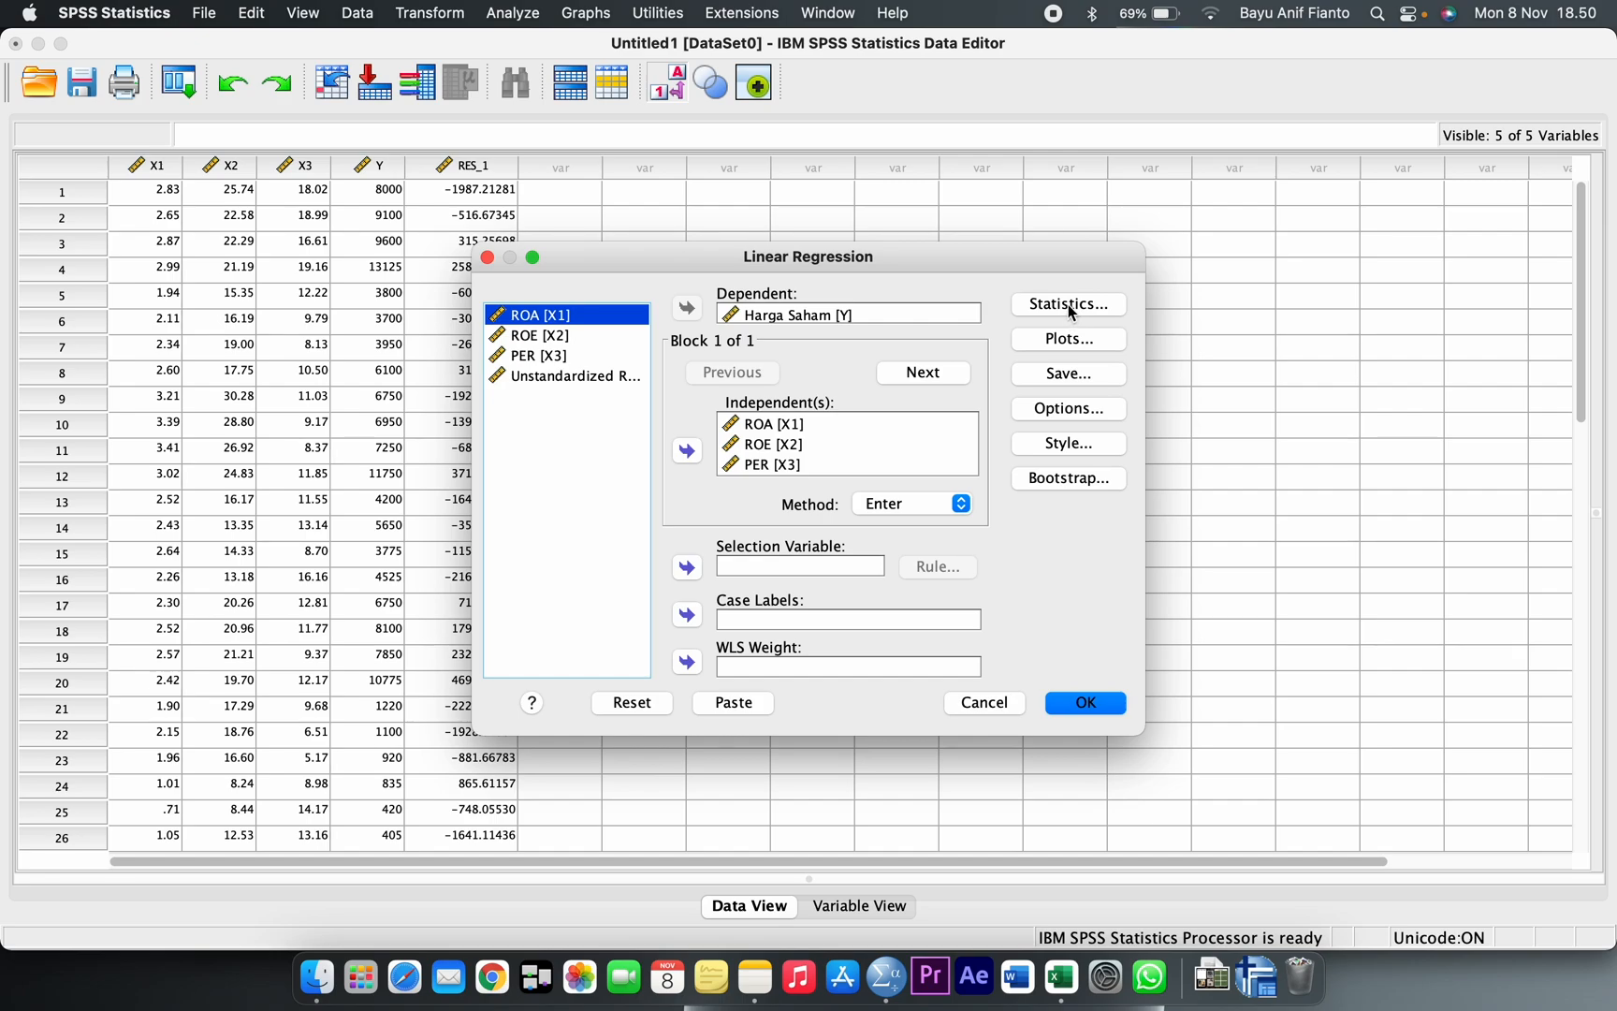
click(1069, 306)
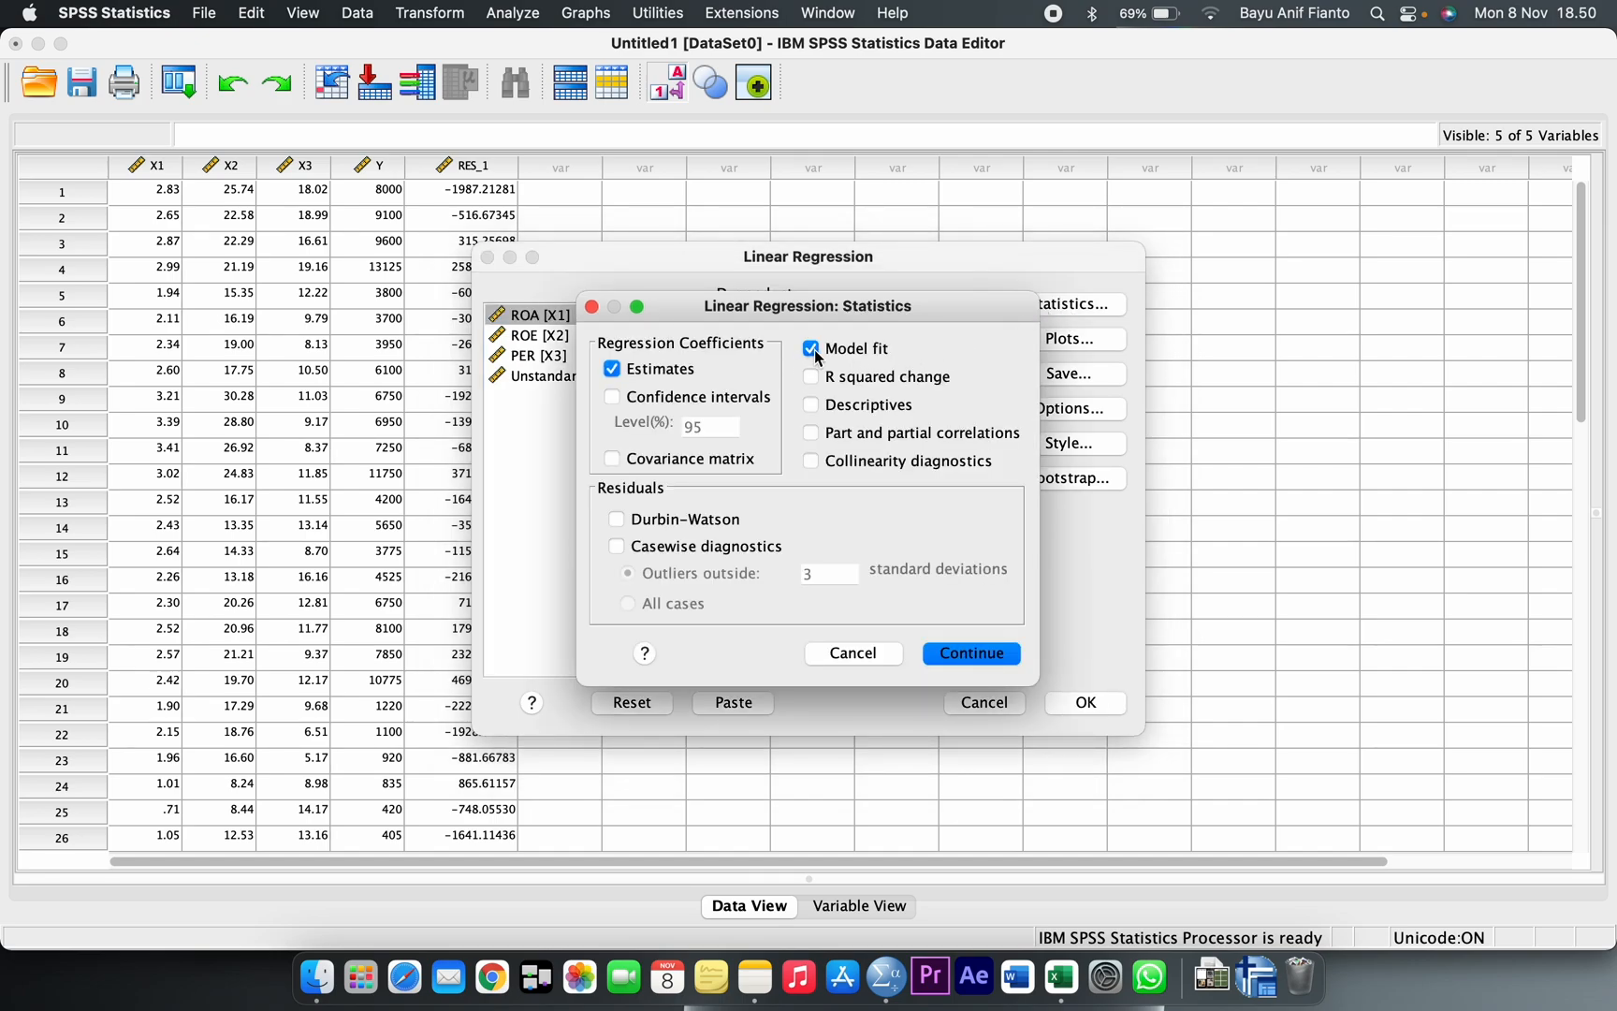
click(651, 371)
click(693, 464)
click(812, 462)
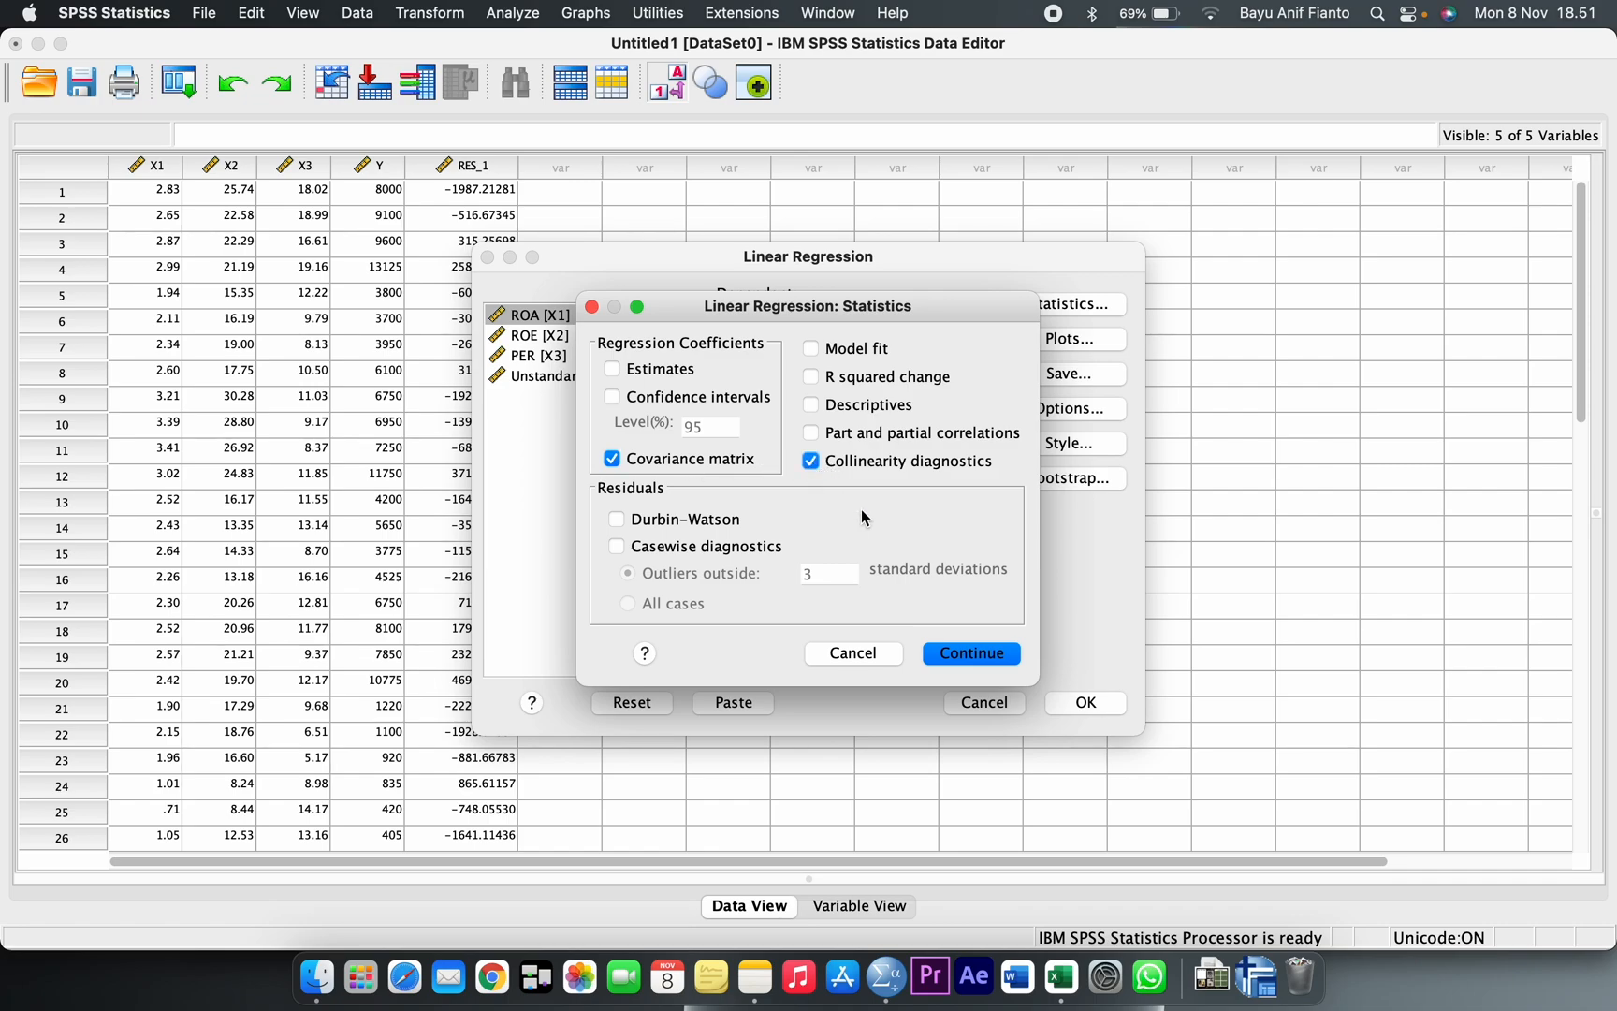
click(977, 654)
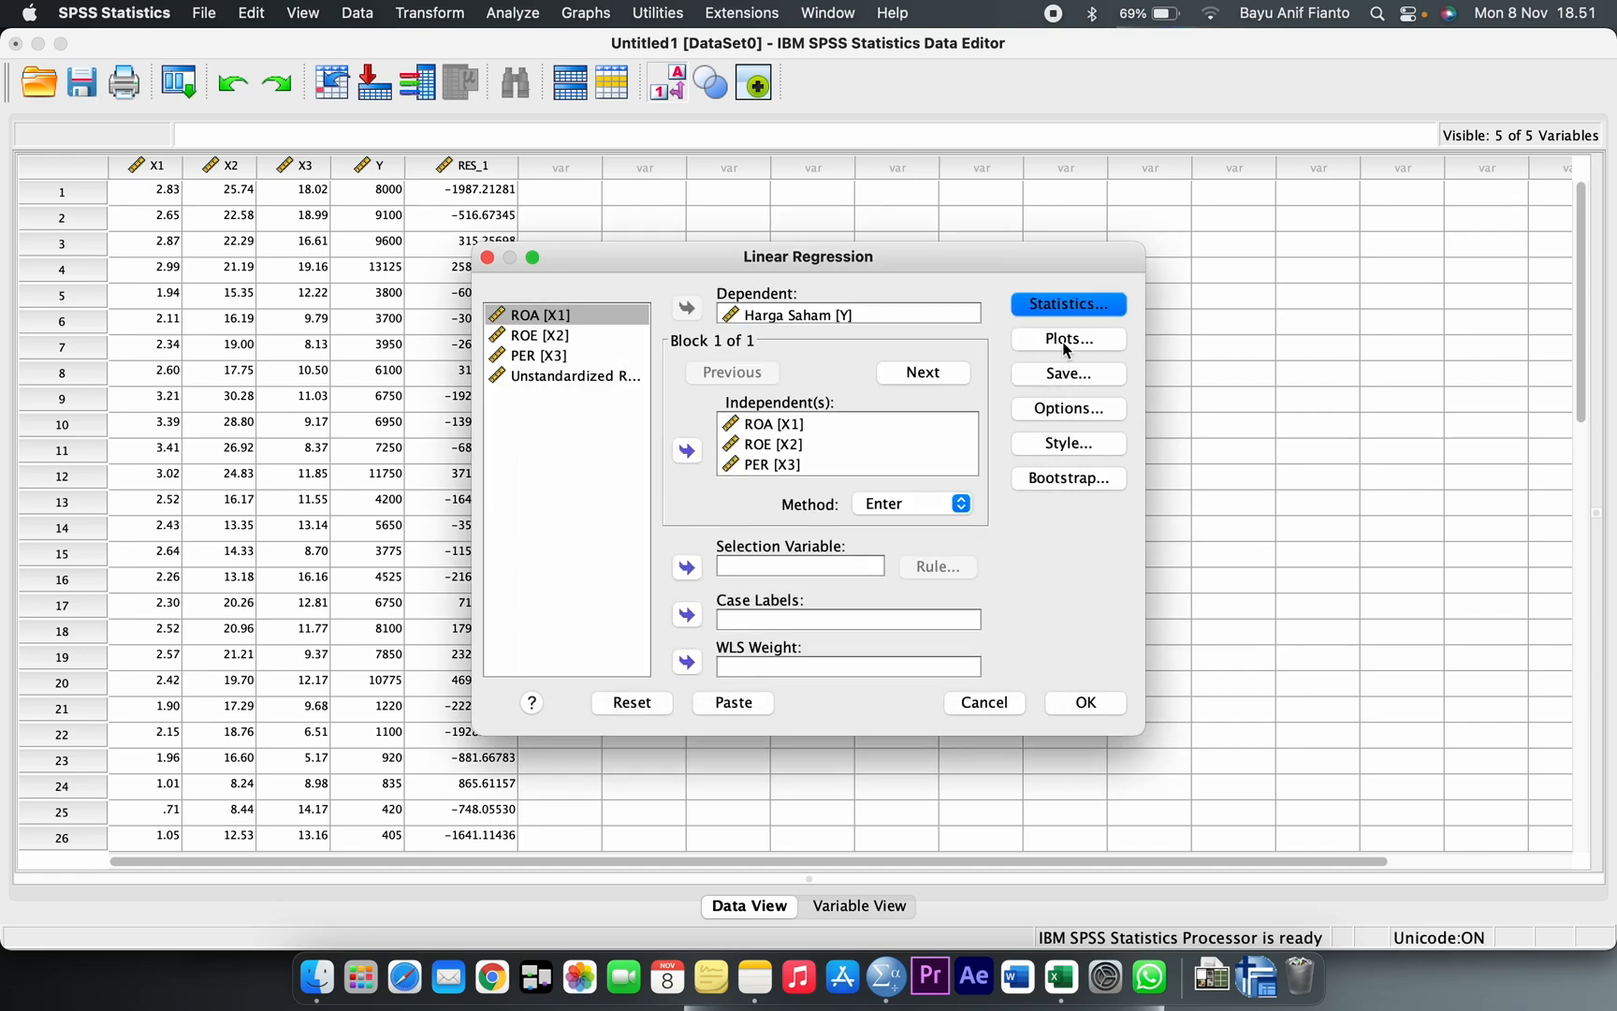
Turn off the histogram and normal probability plot, and stop saving the unstandardized residuals for the linear regression.
click(1063, 340)
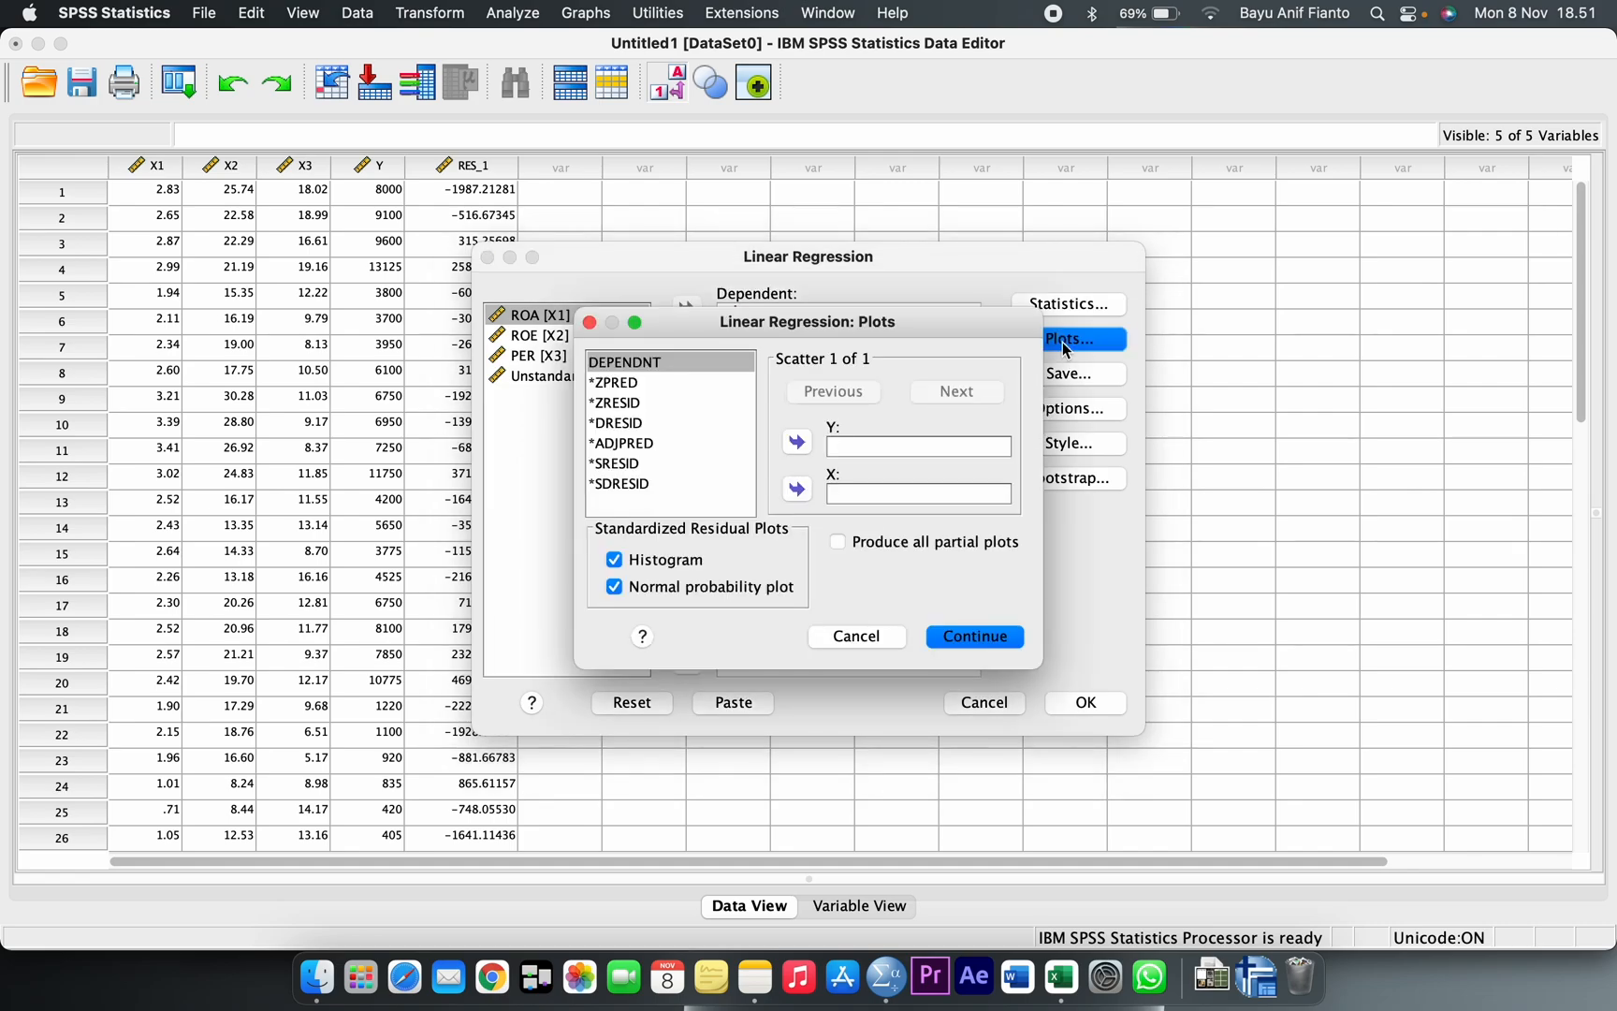
click(688, 561)
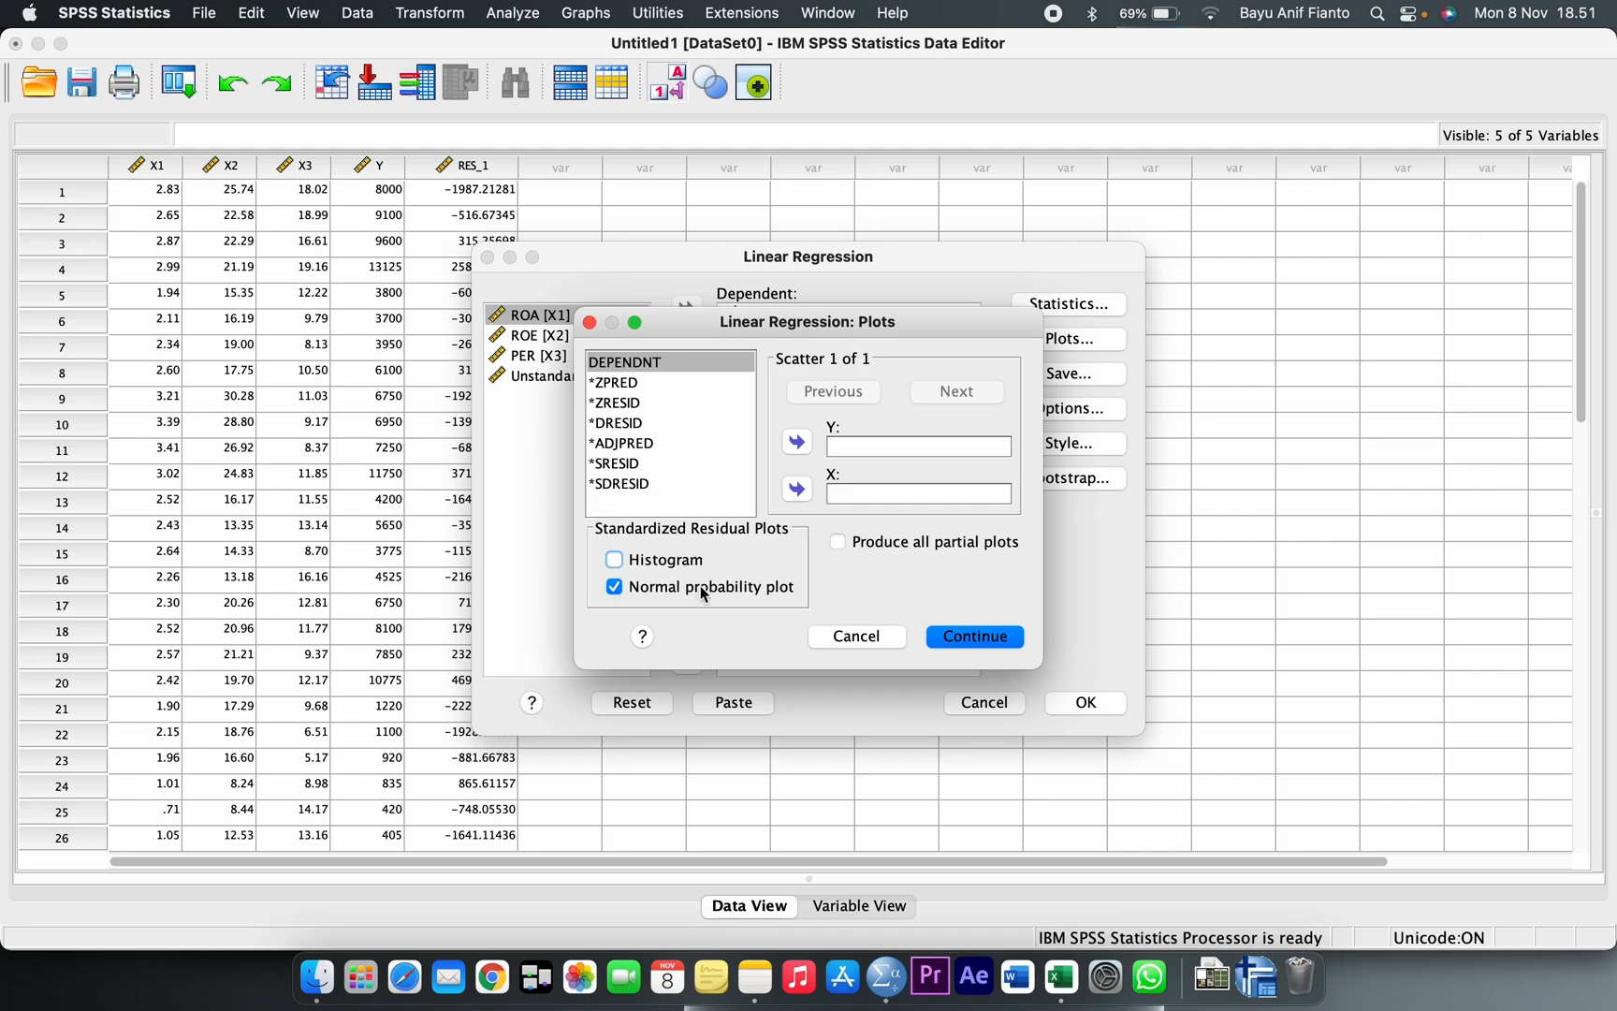
click(703, 592)
click(976, 637)
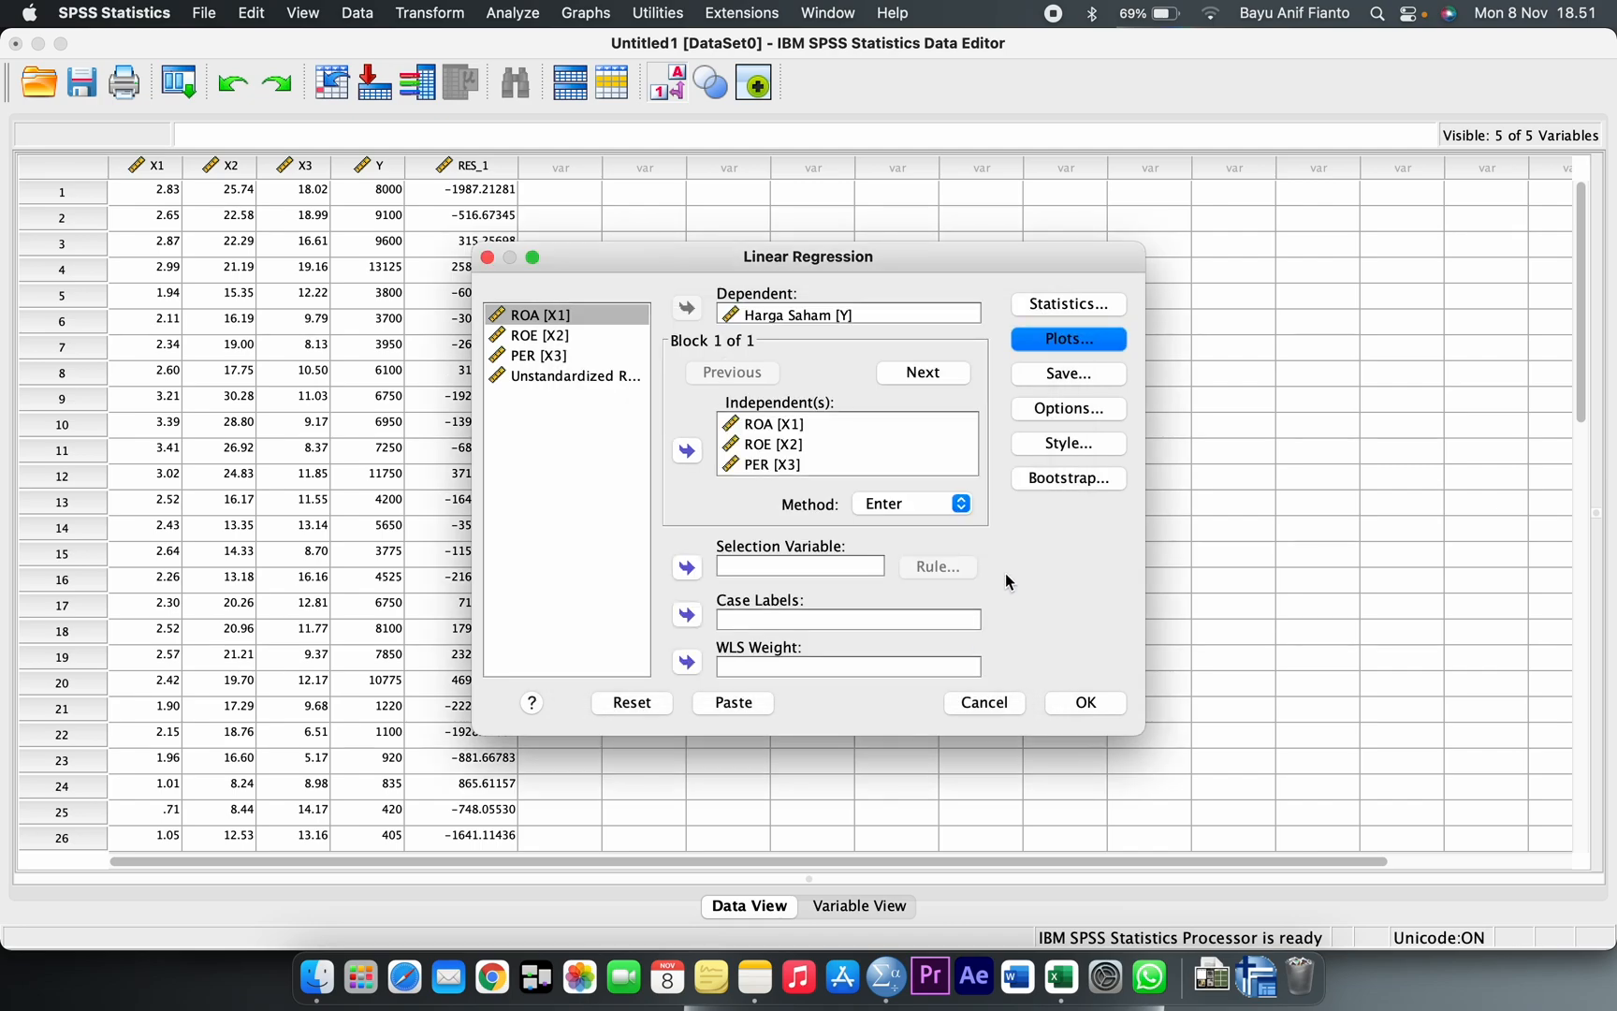
click(1069, 379)
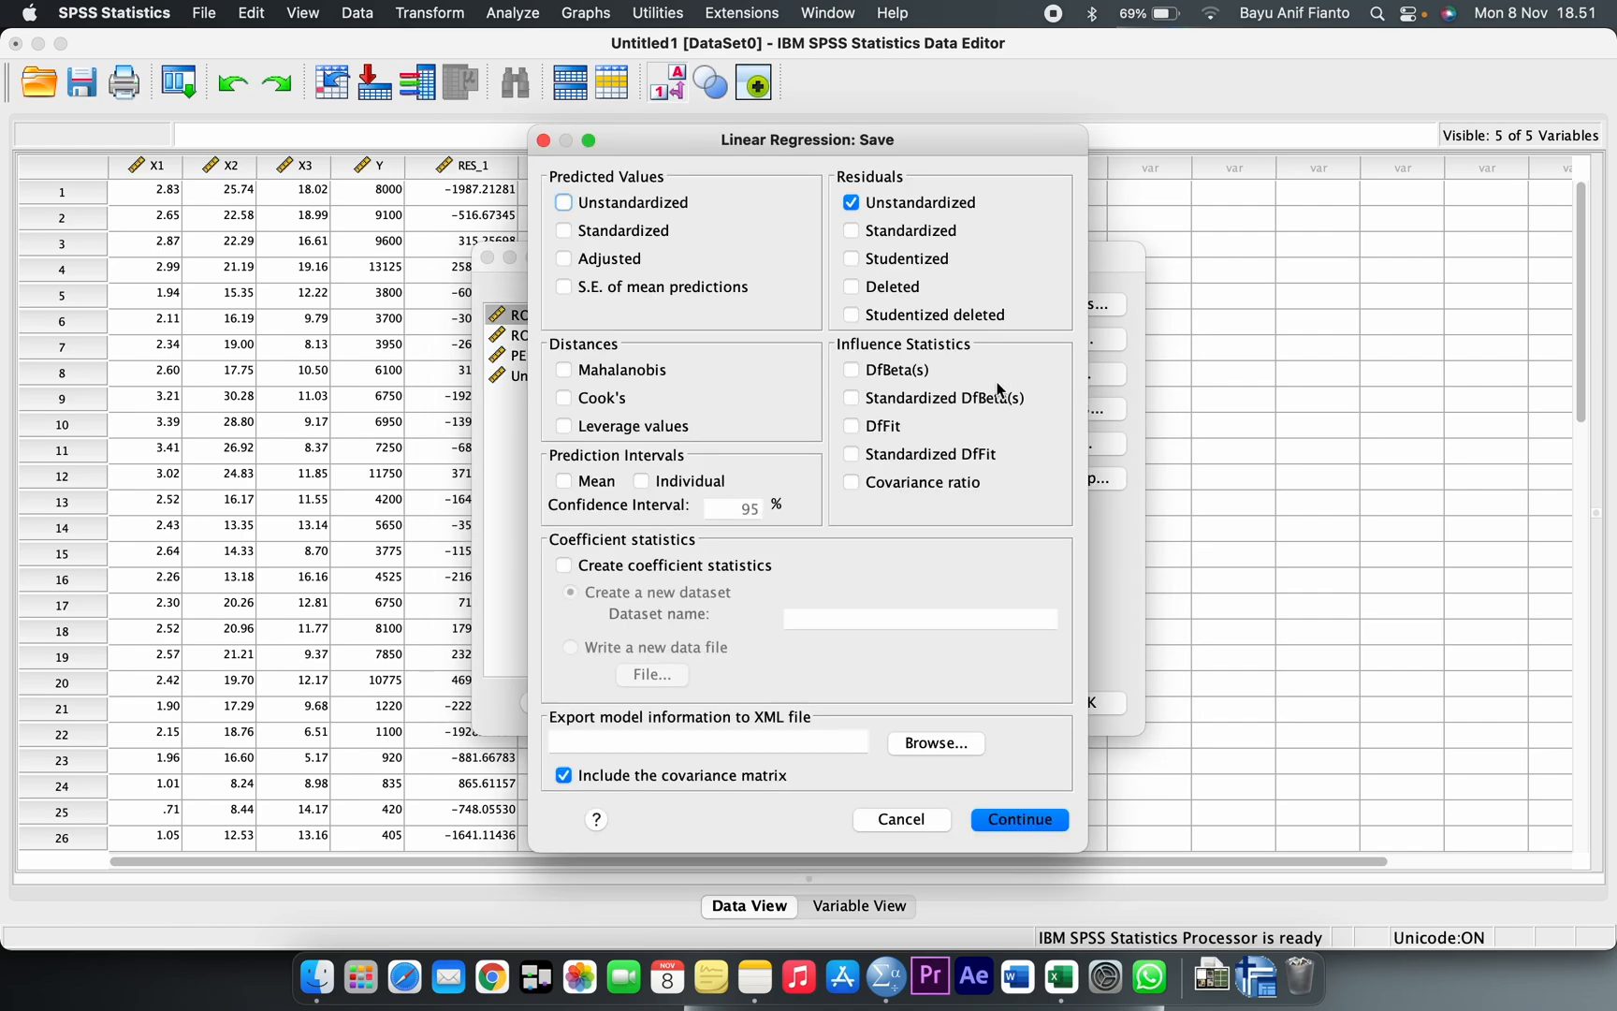
click(887, 206)
click(1039, 820)
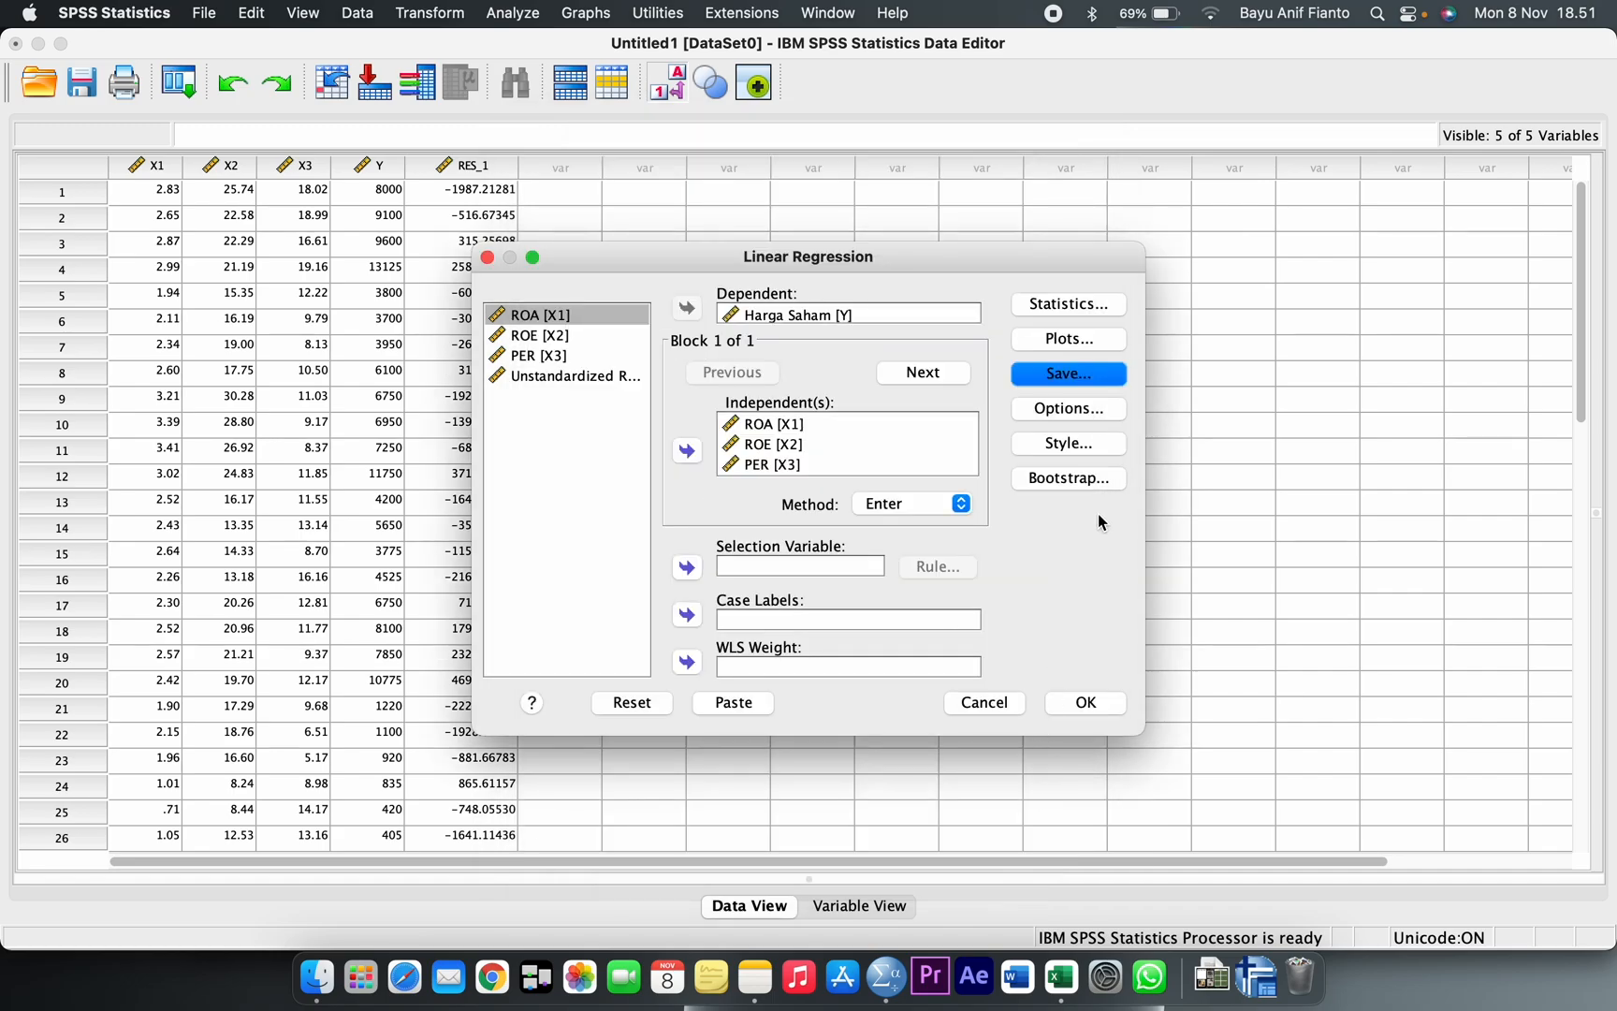
Run the regression and check the Tolerance and VIF values of ROA, ROE and PER in the Coefficients table.
click(1088, 704)
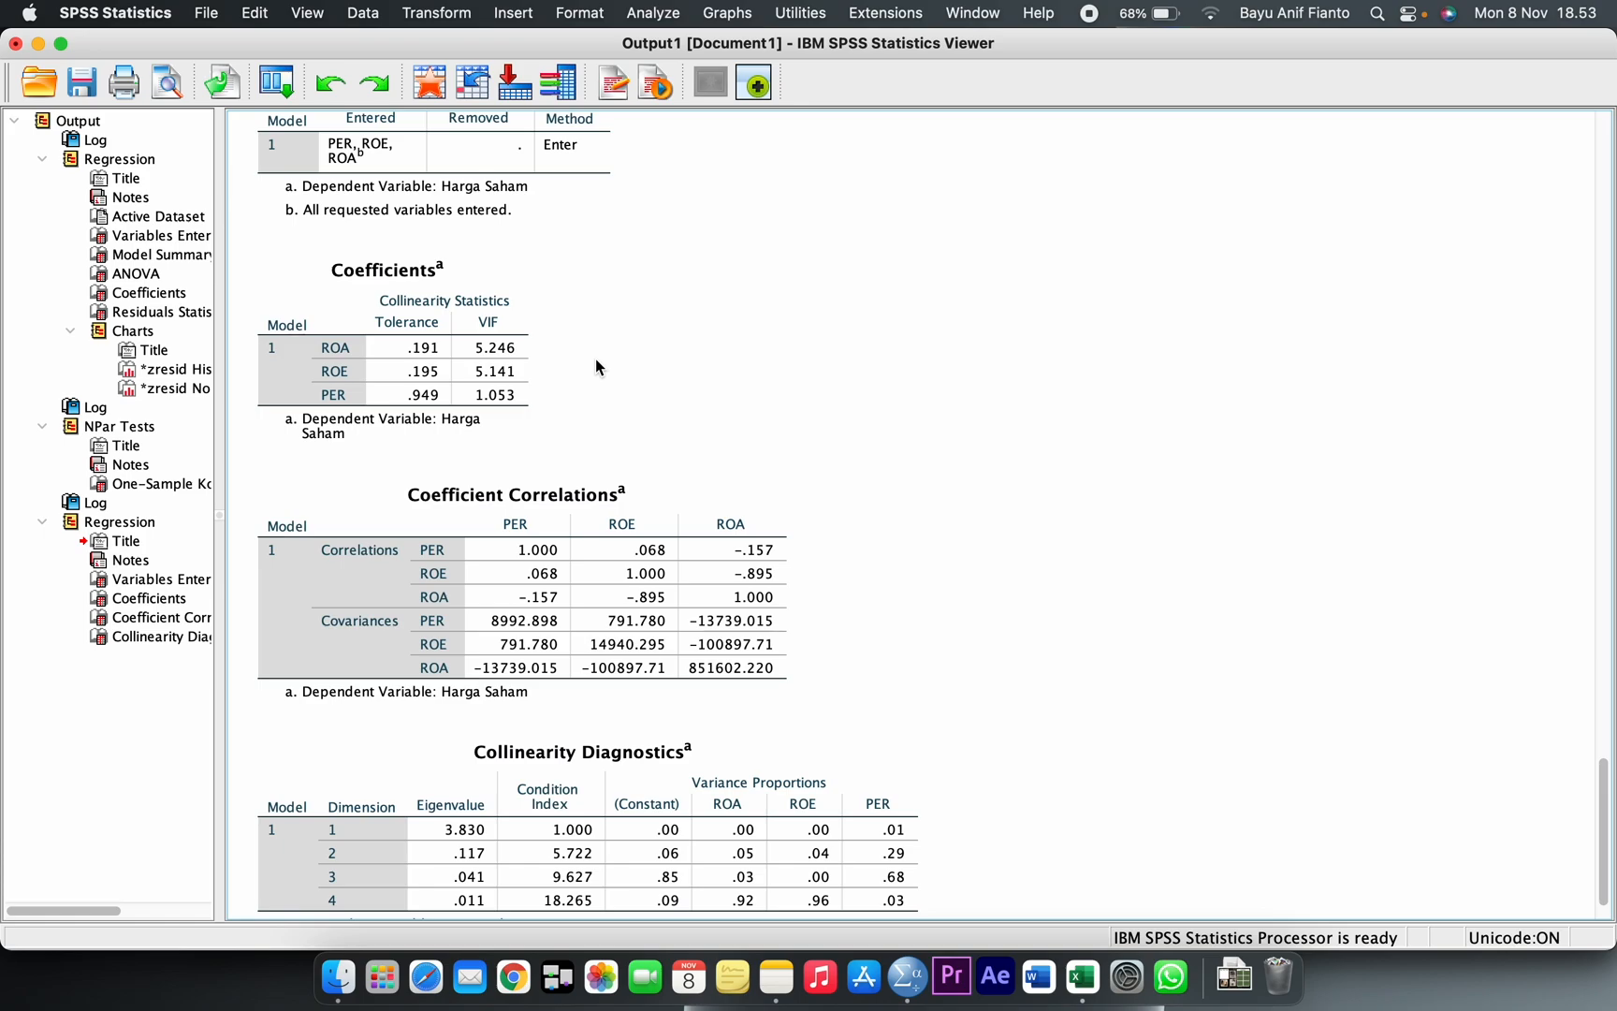
click(503, 339)
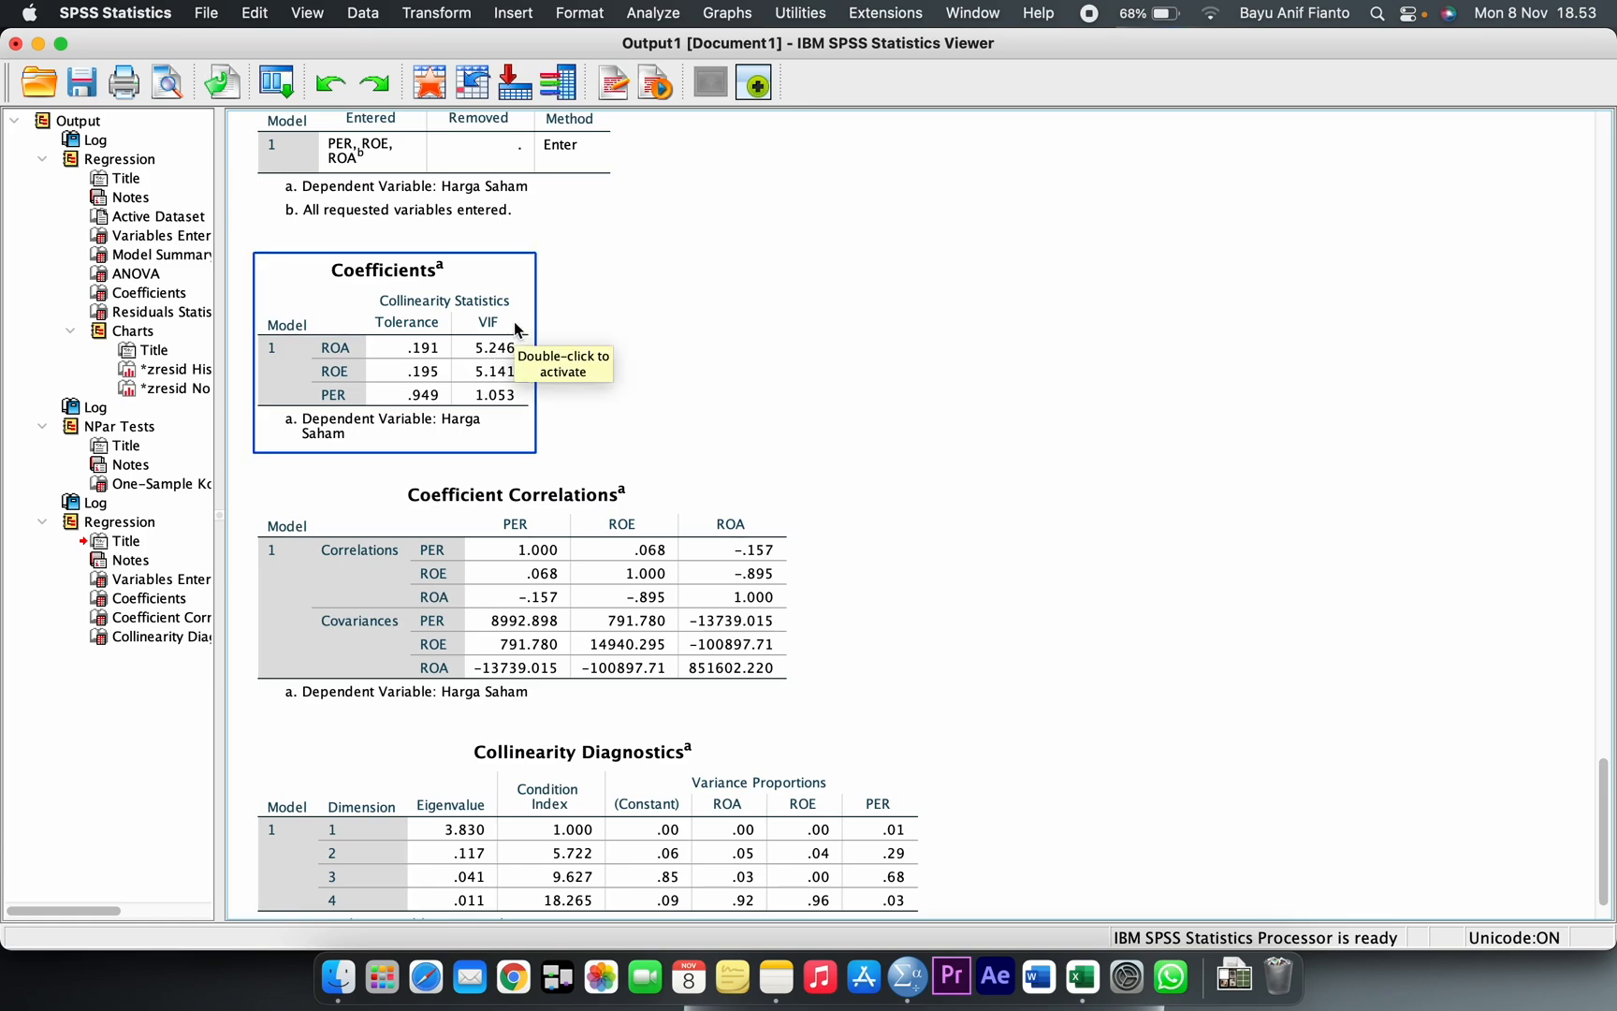
click(548, 347)
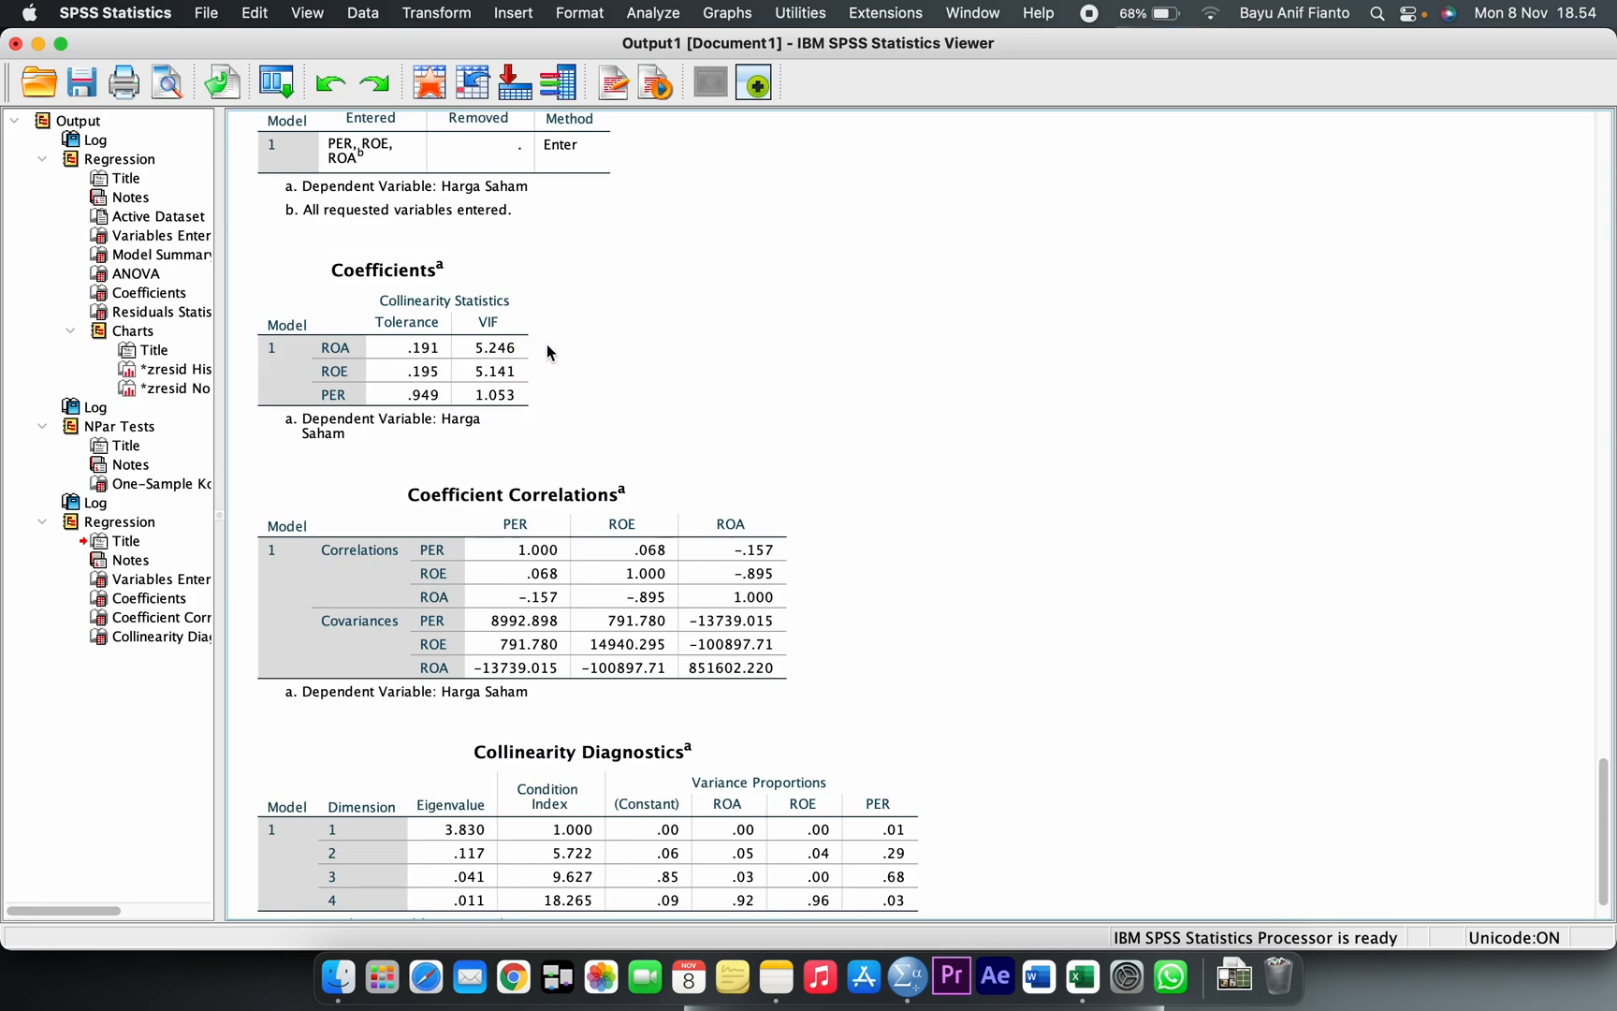
click(515, 370)
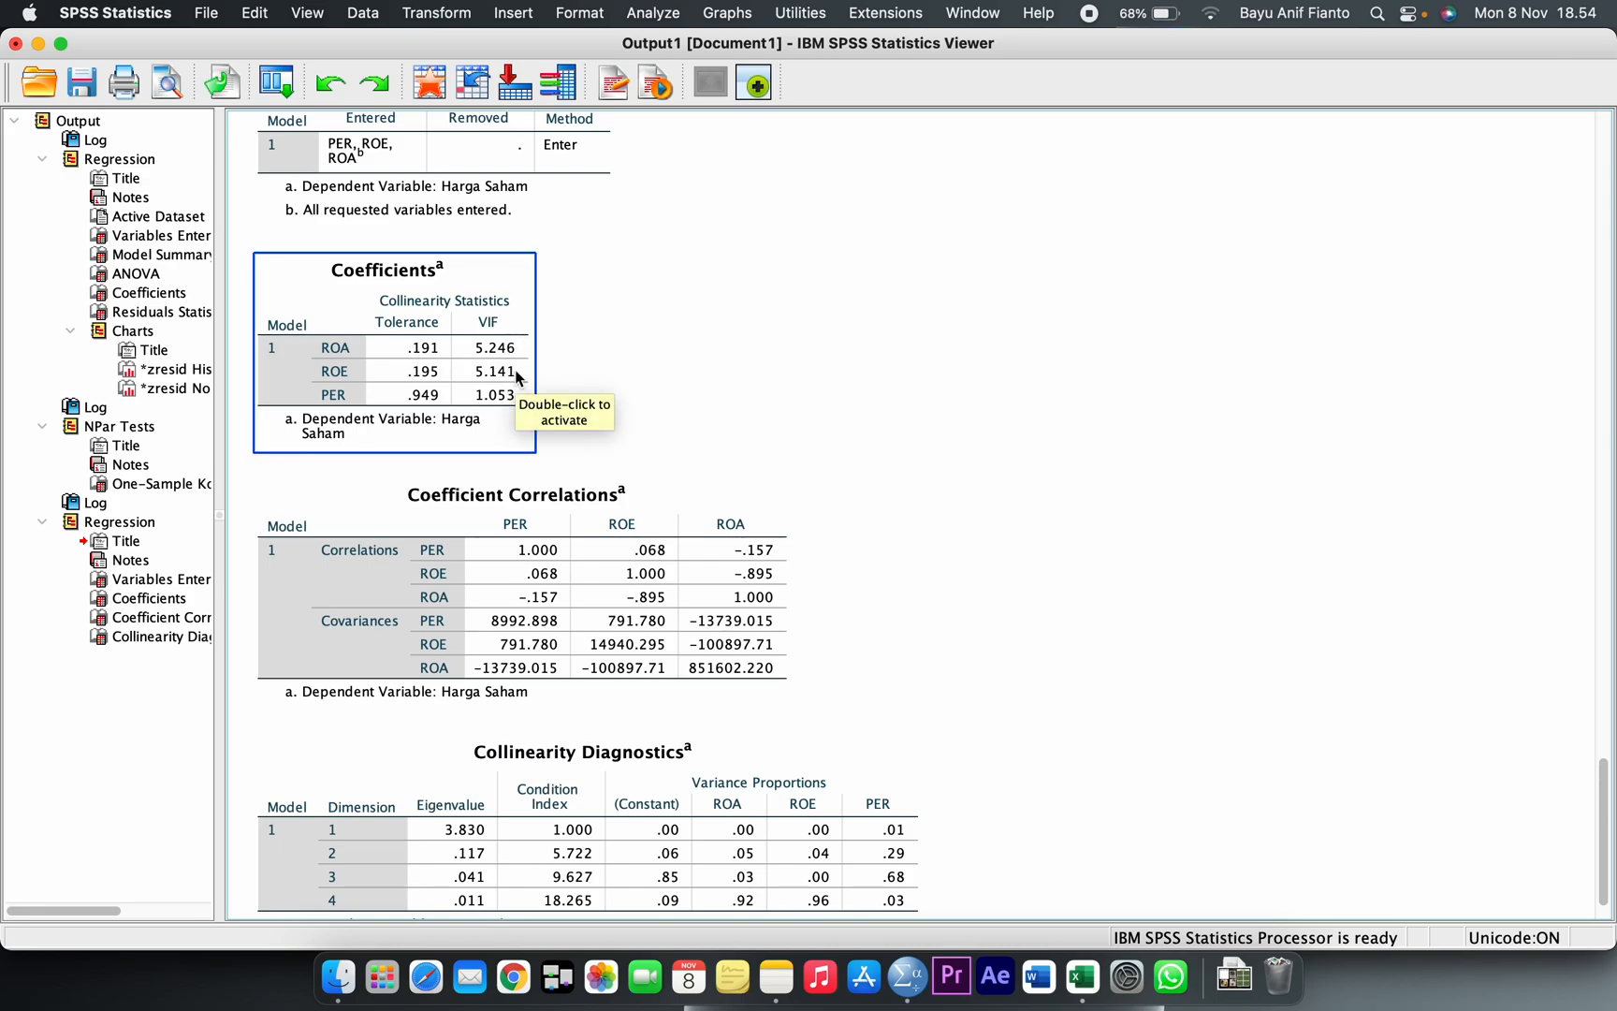
click(539, 337)
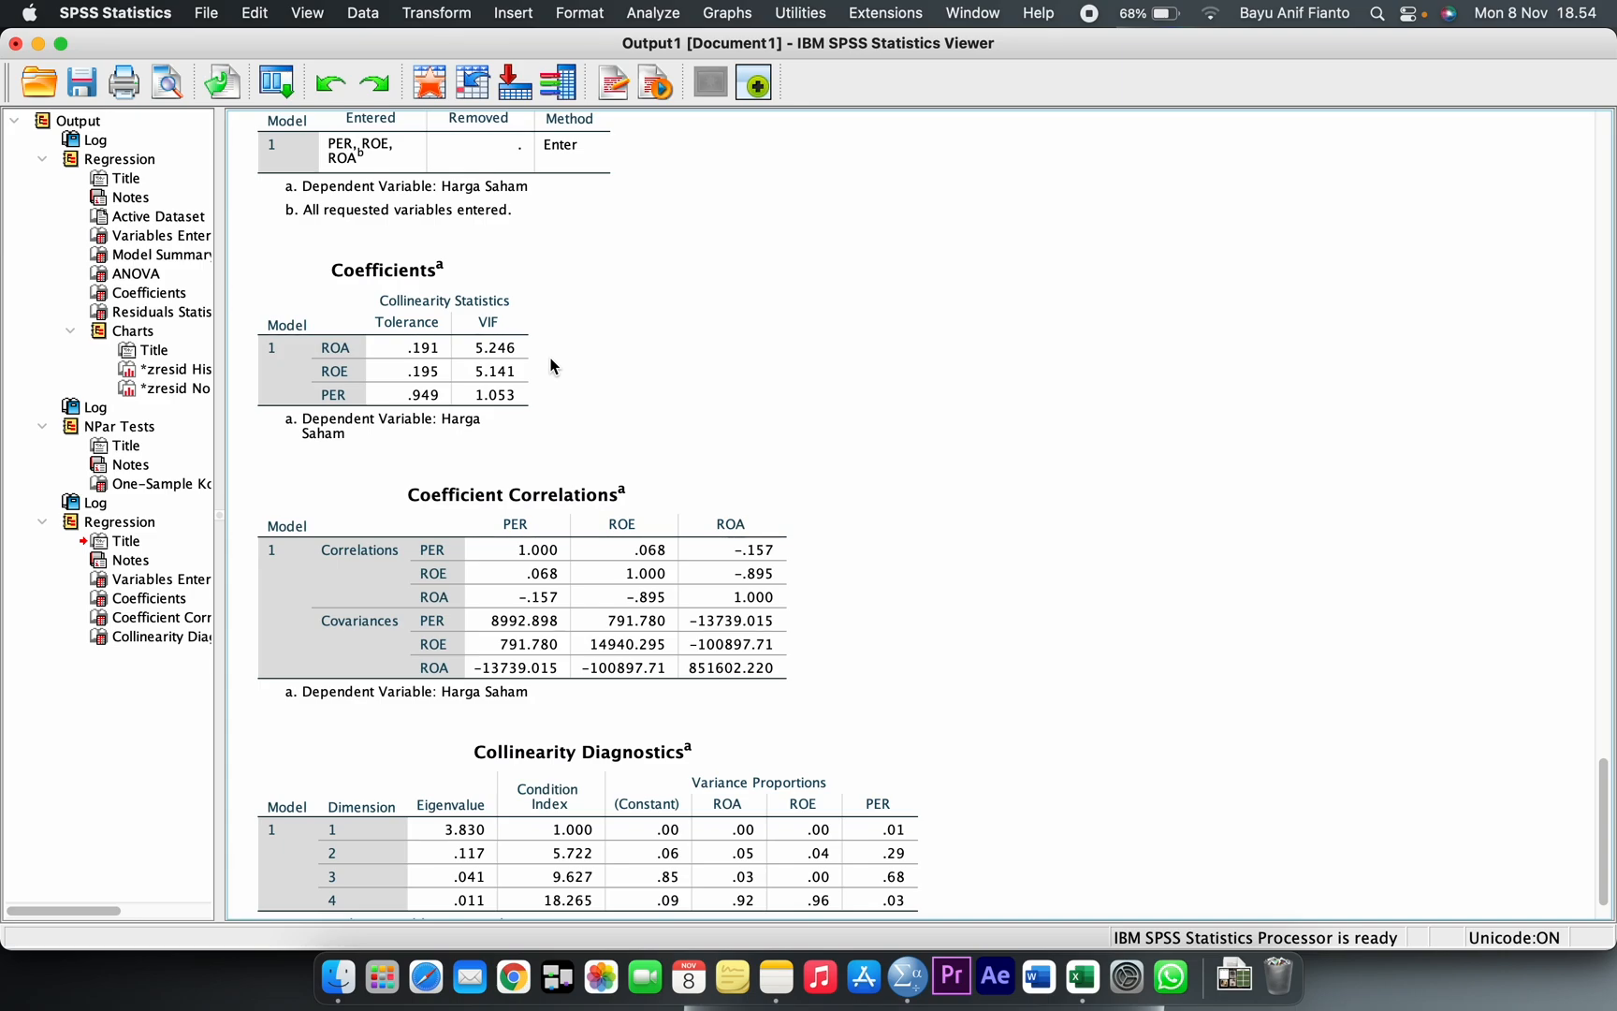
click(445, 347)
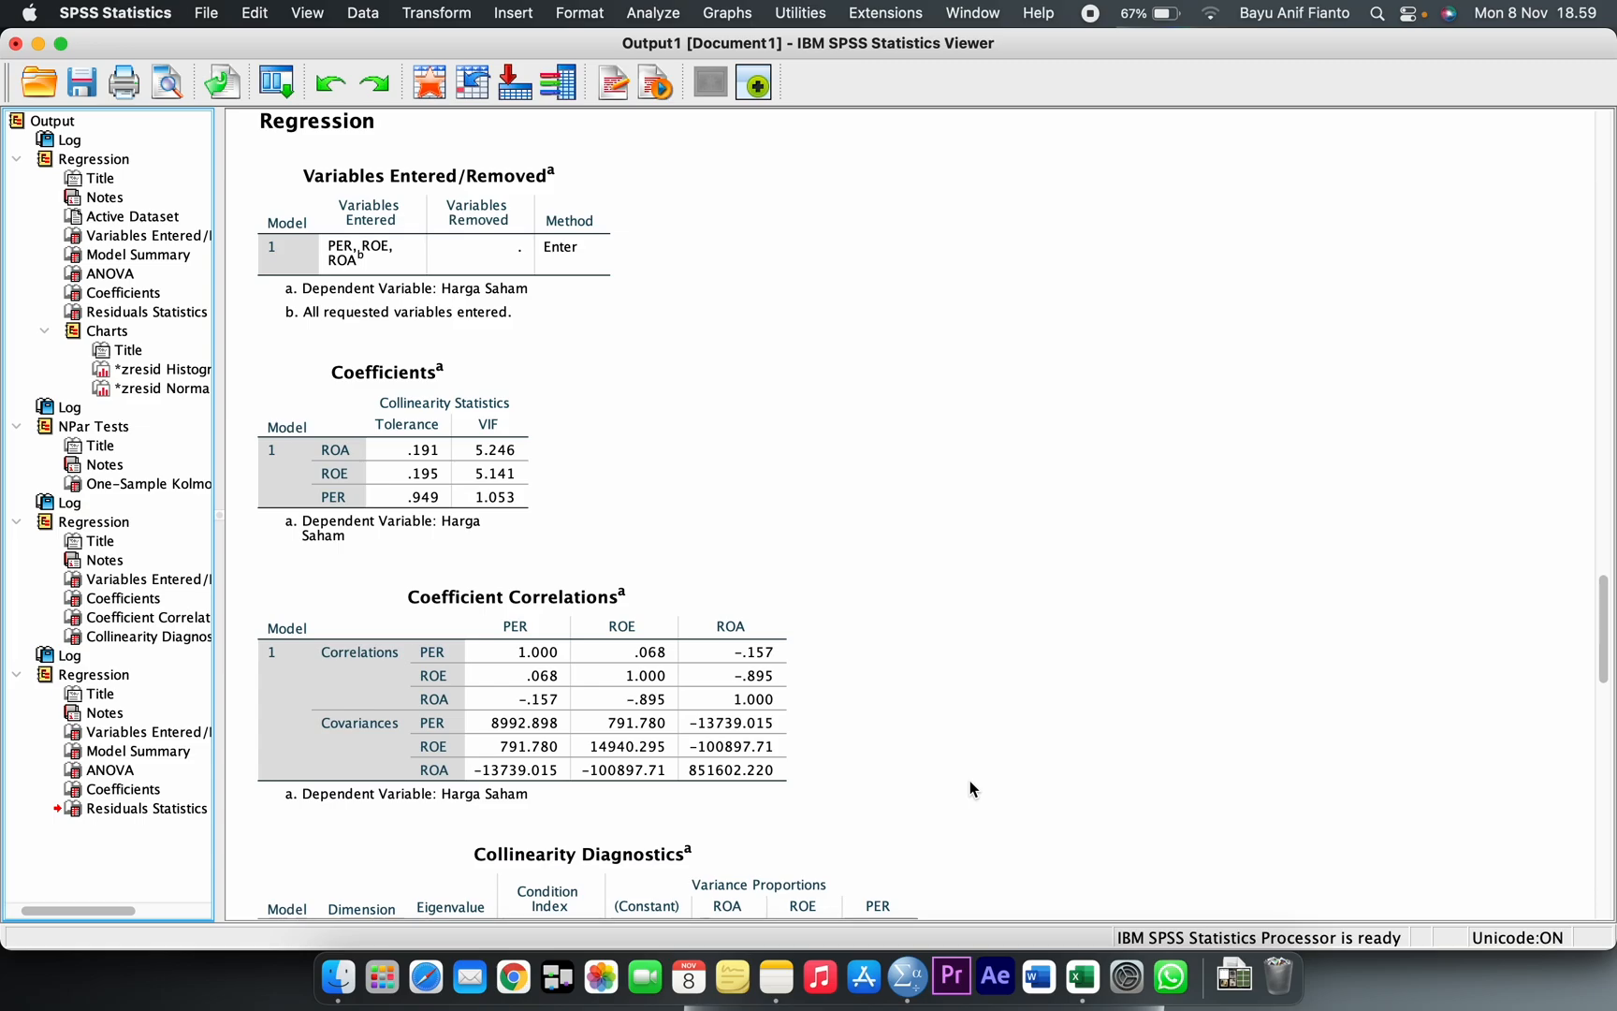
click(375, 227)
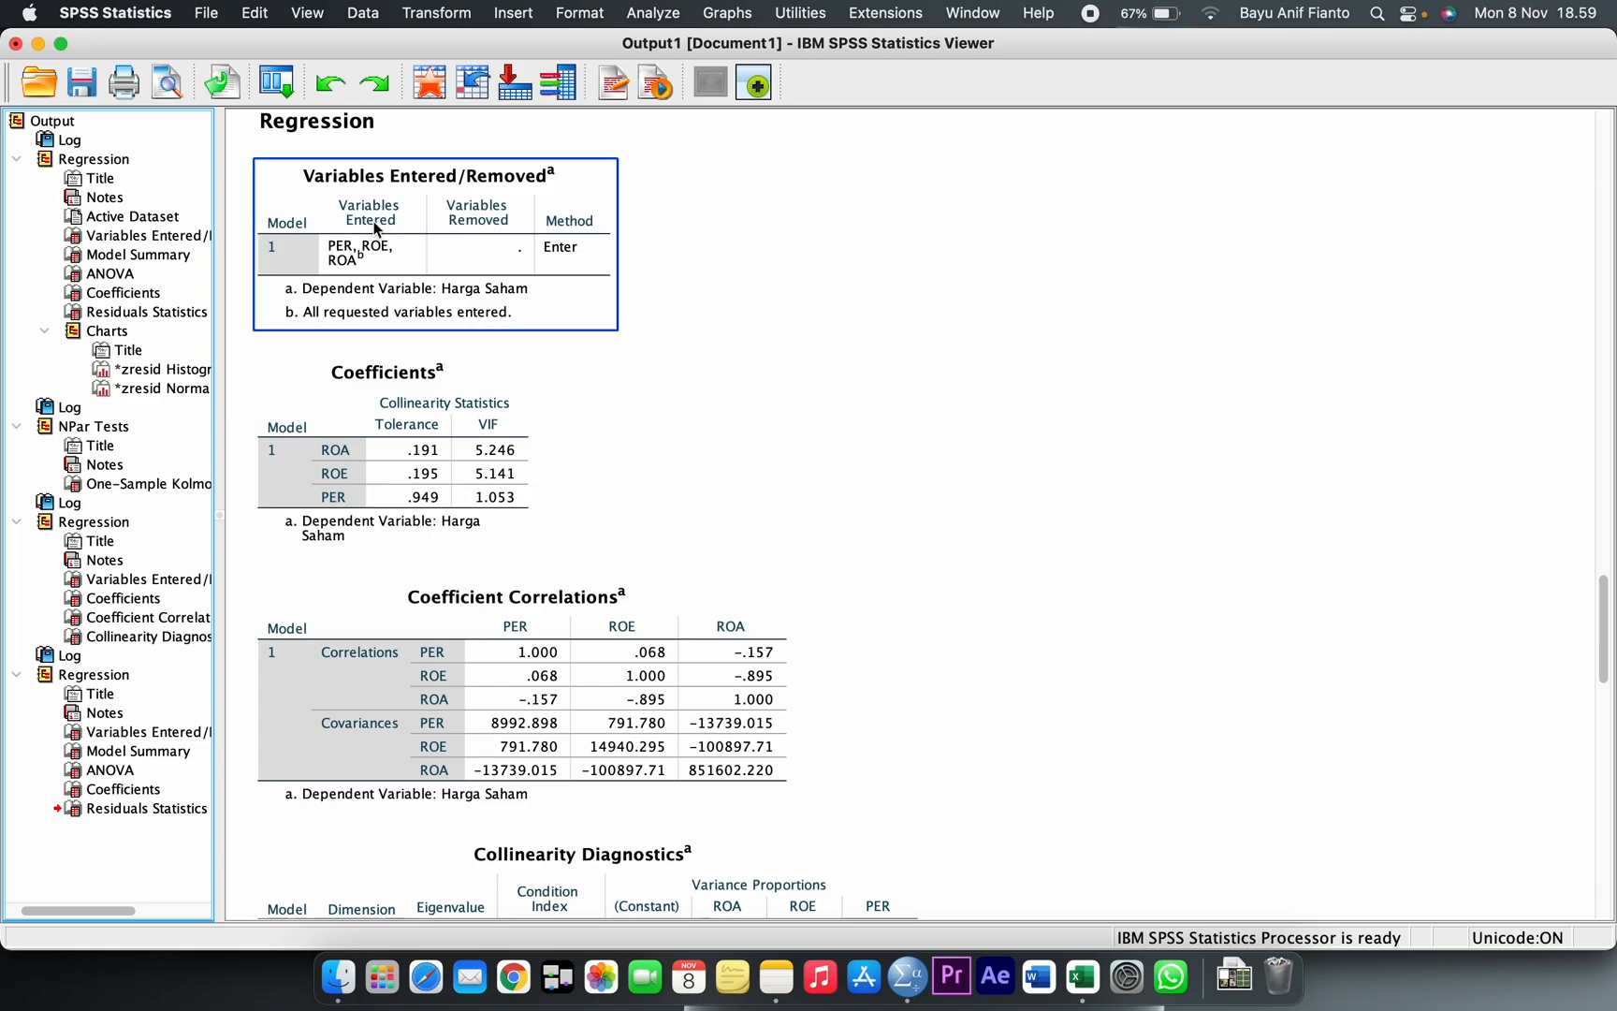
Back in the data editor, reopen the linear regression setup and keep only Estimates and Model fit as its statistics.
click(38, 45)
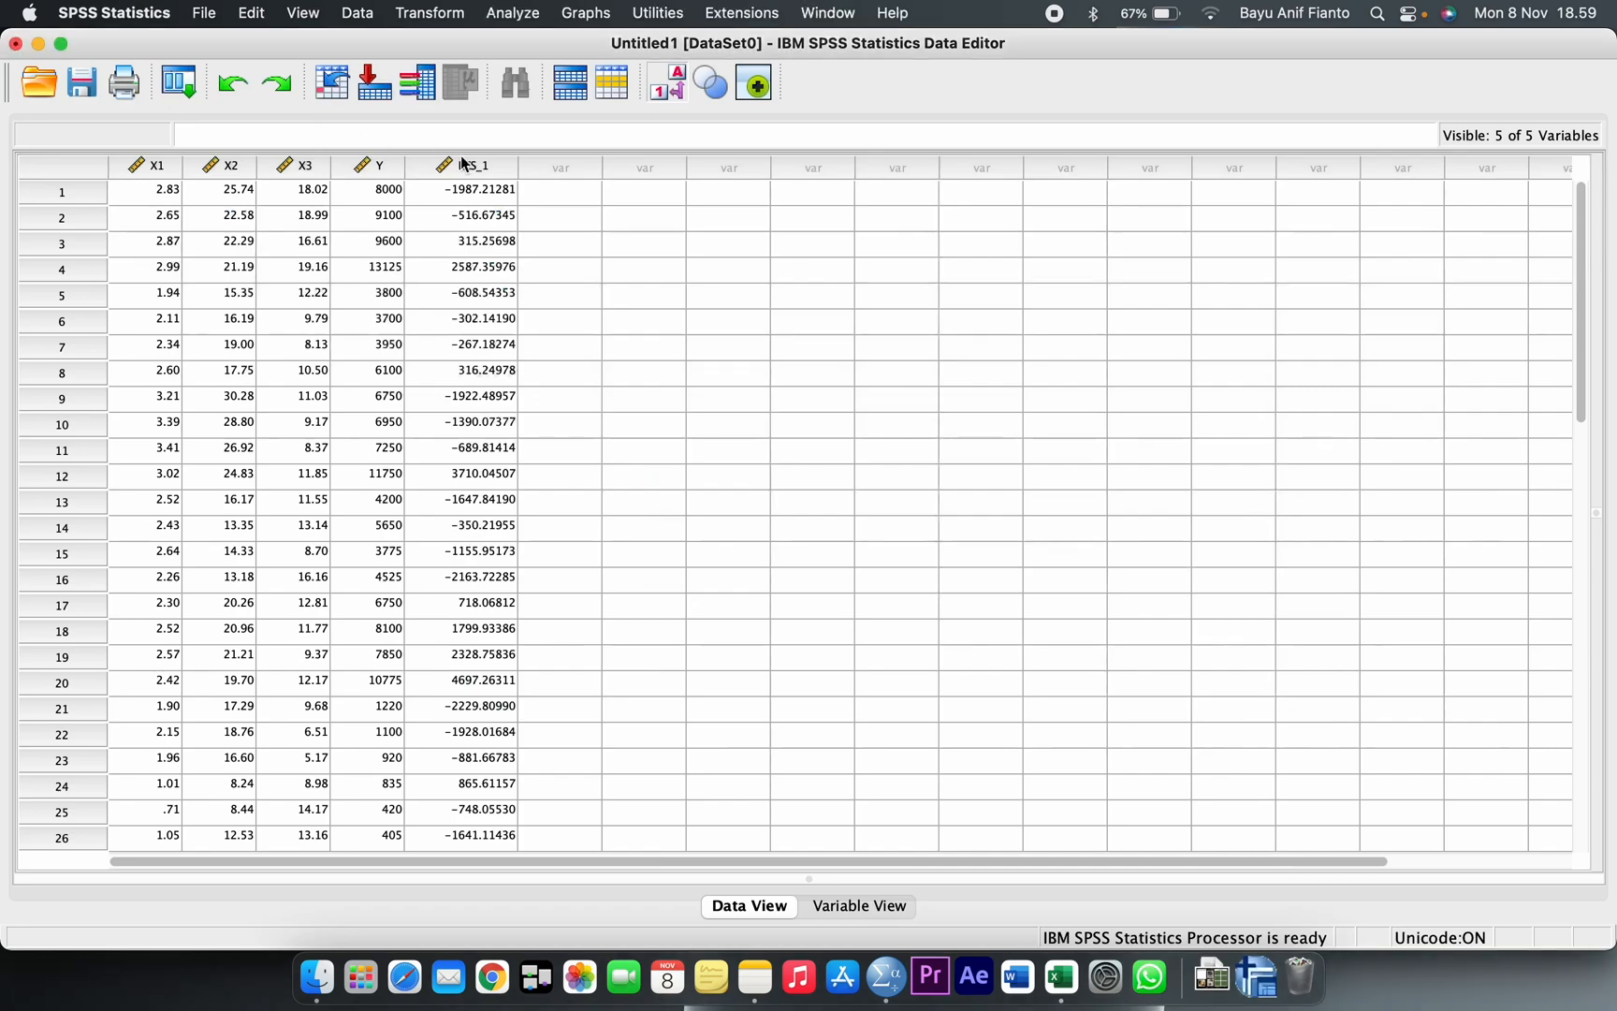
click(526, 14)
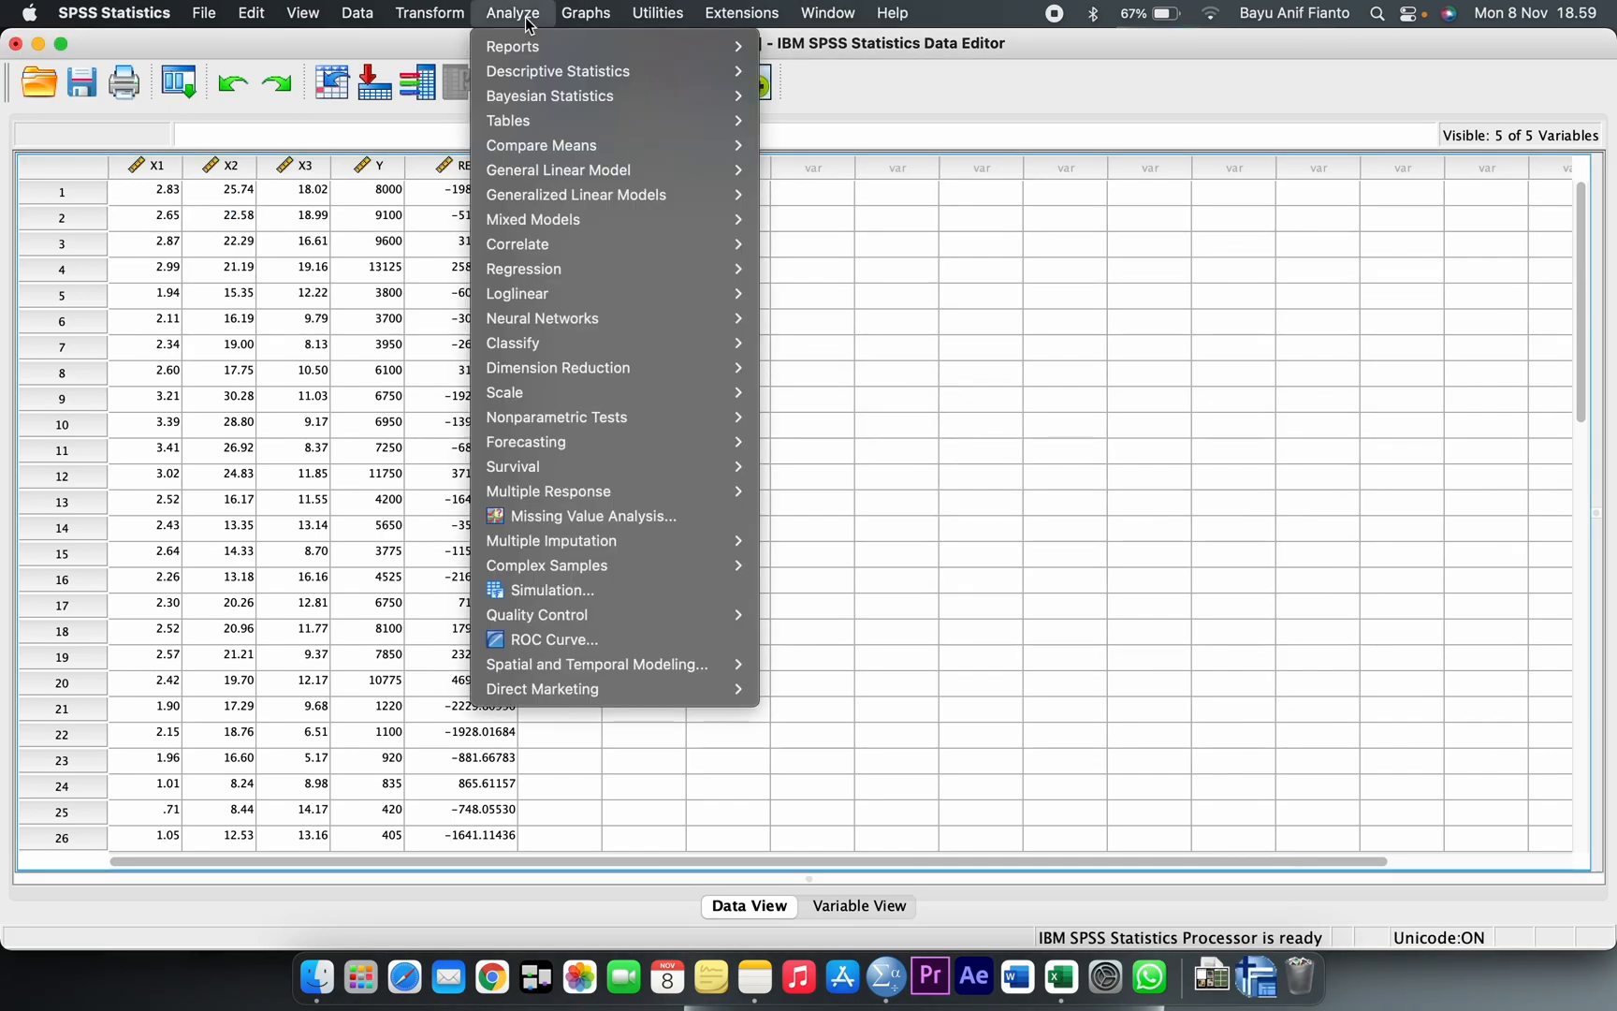
mouse_move(570, 269)
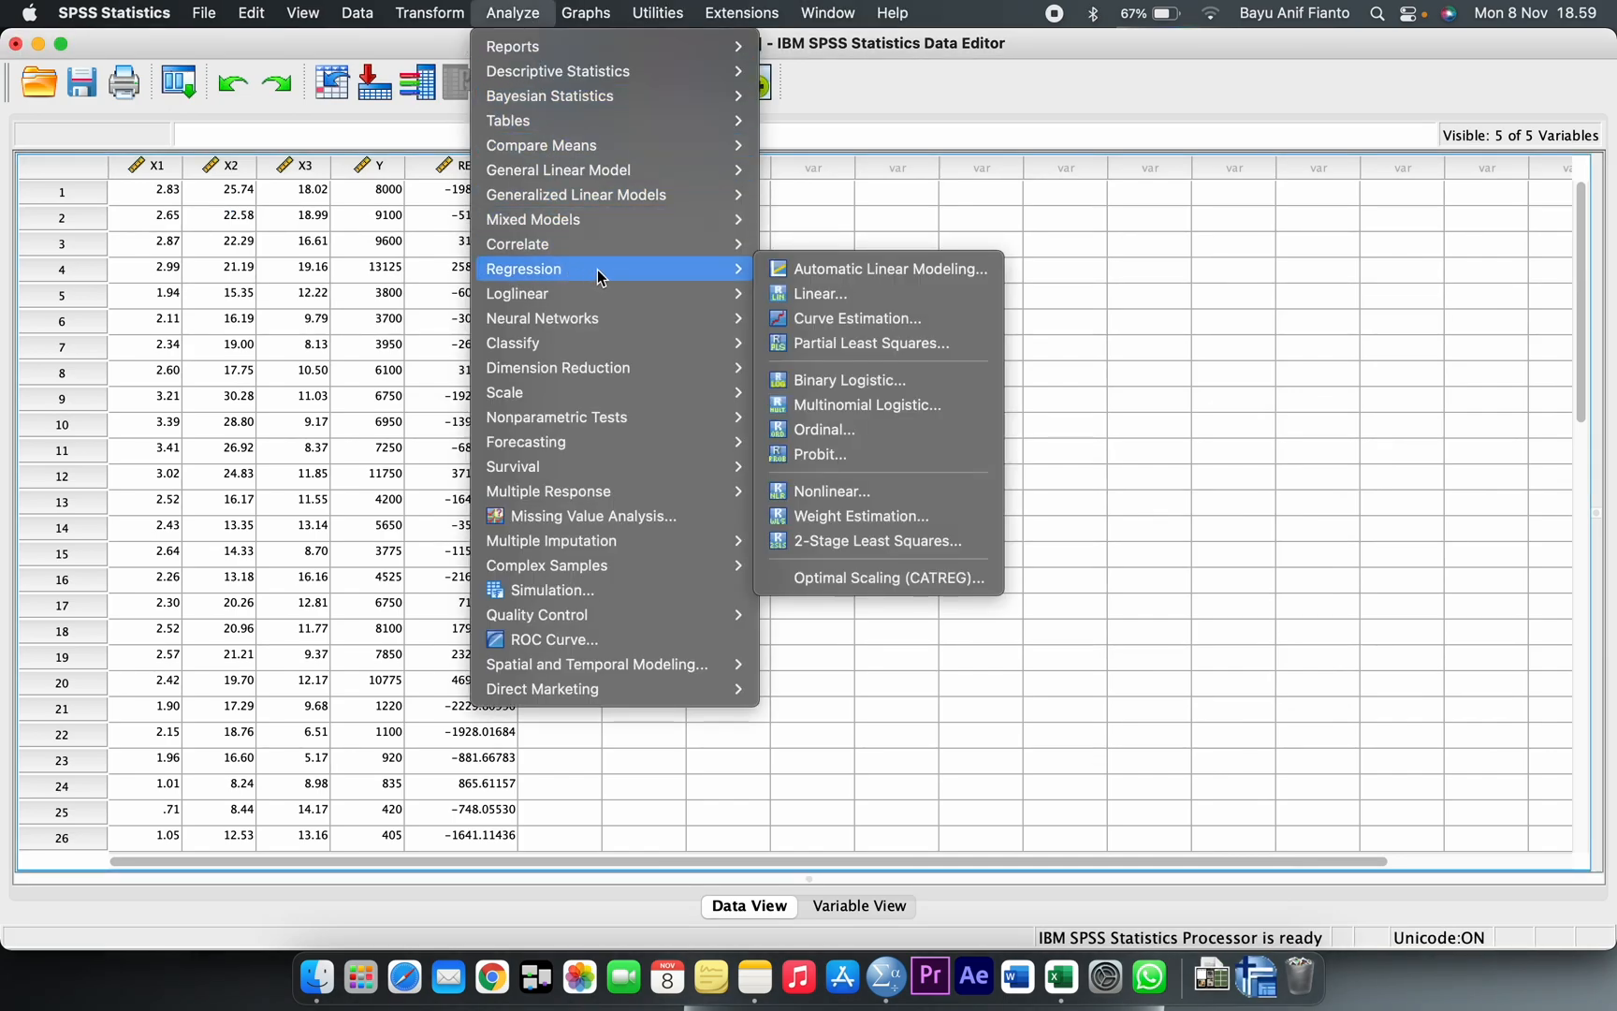
click(810, 293)
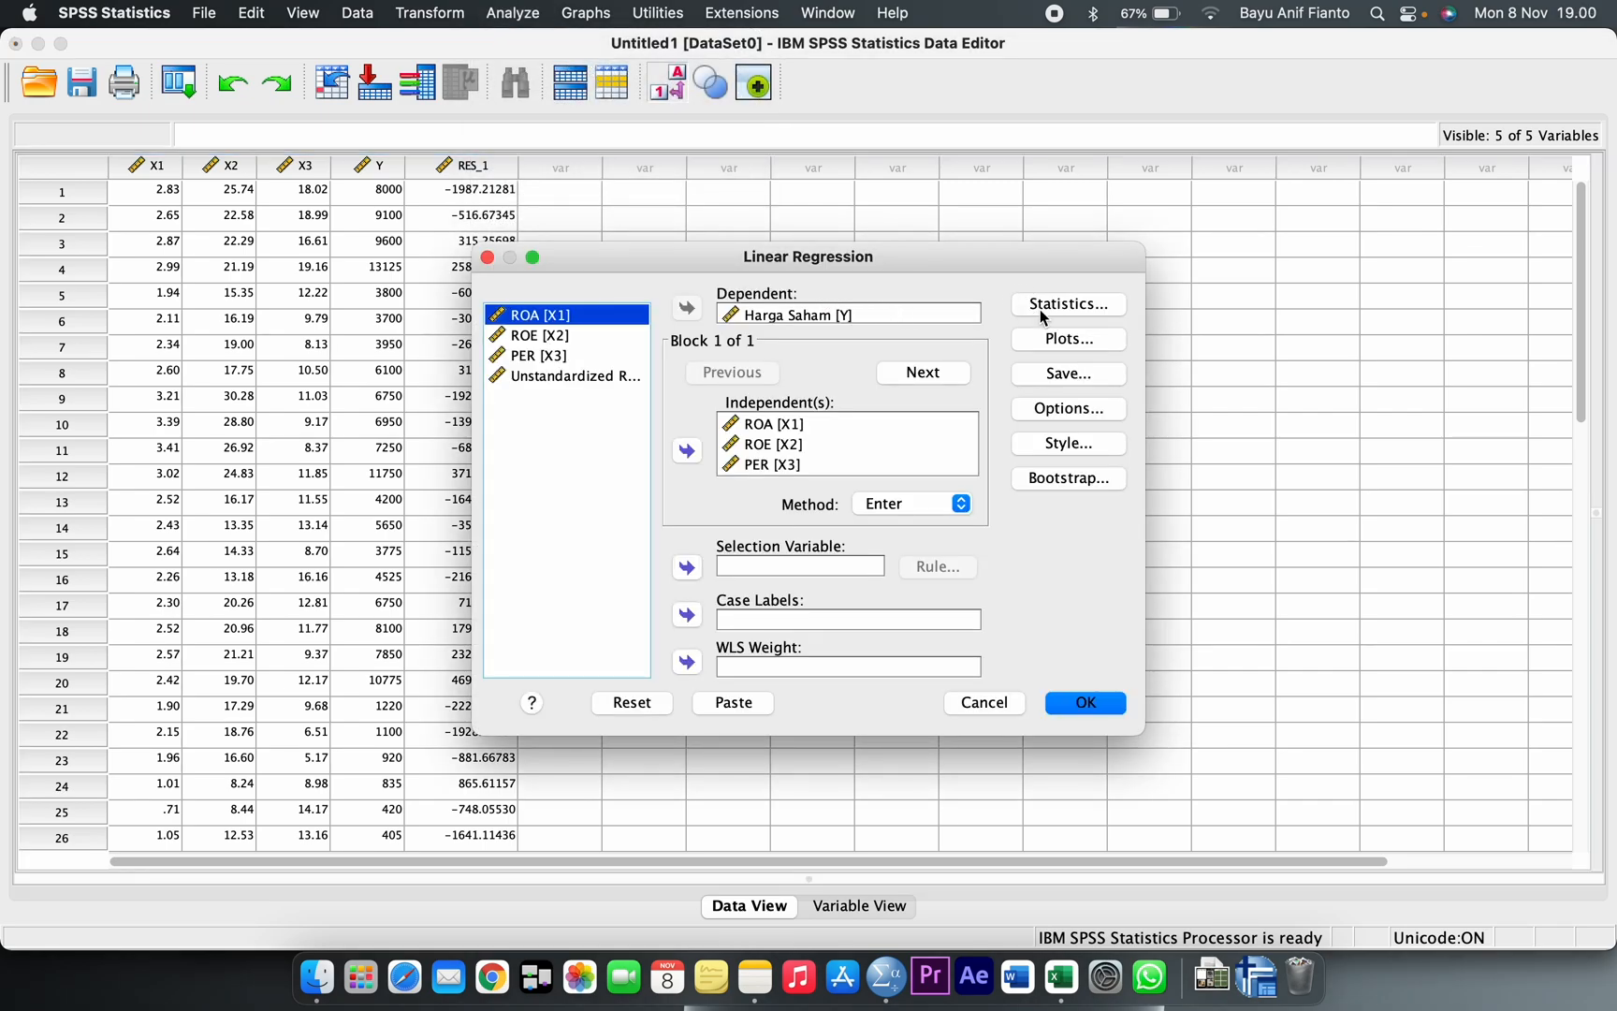
click(1075, 307)
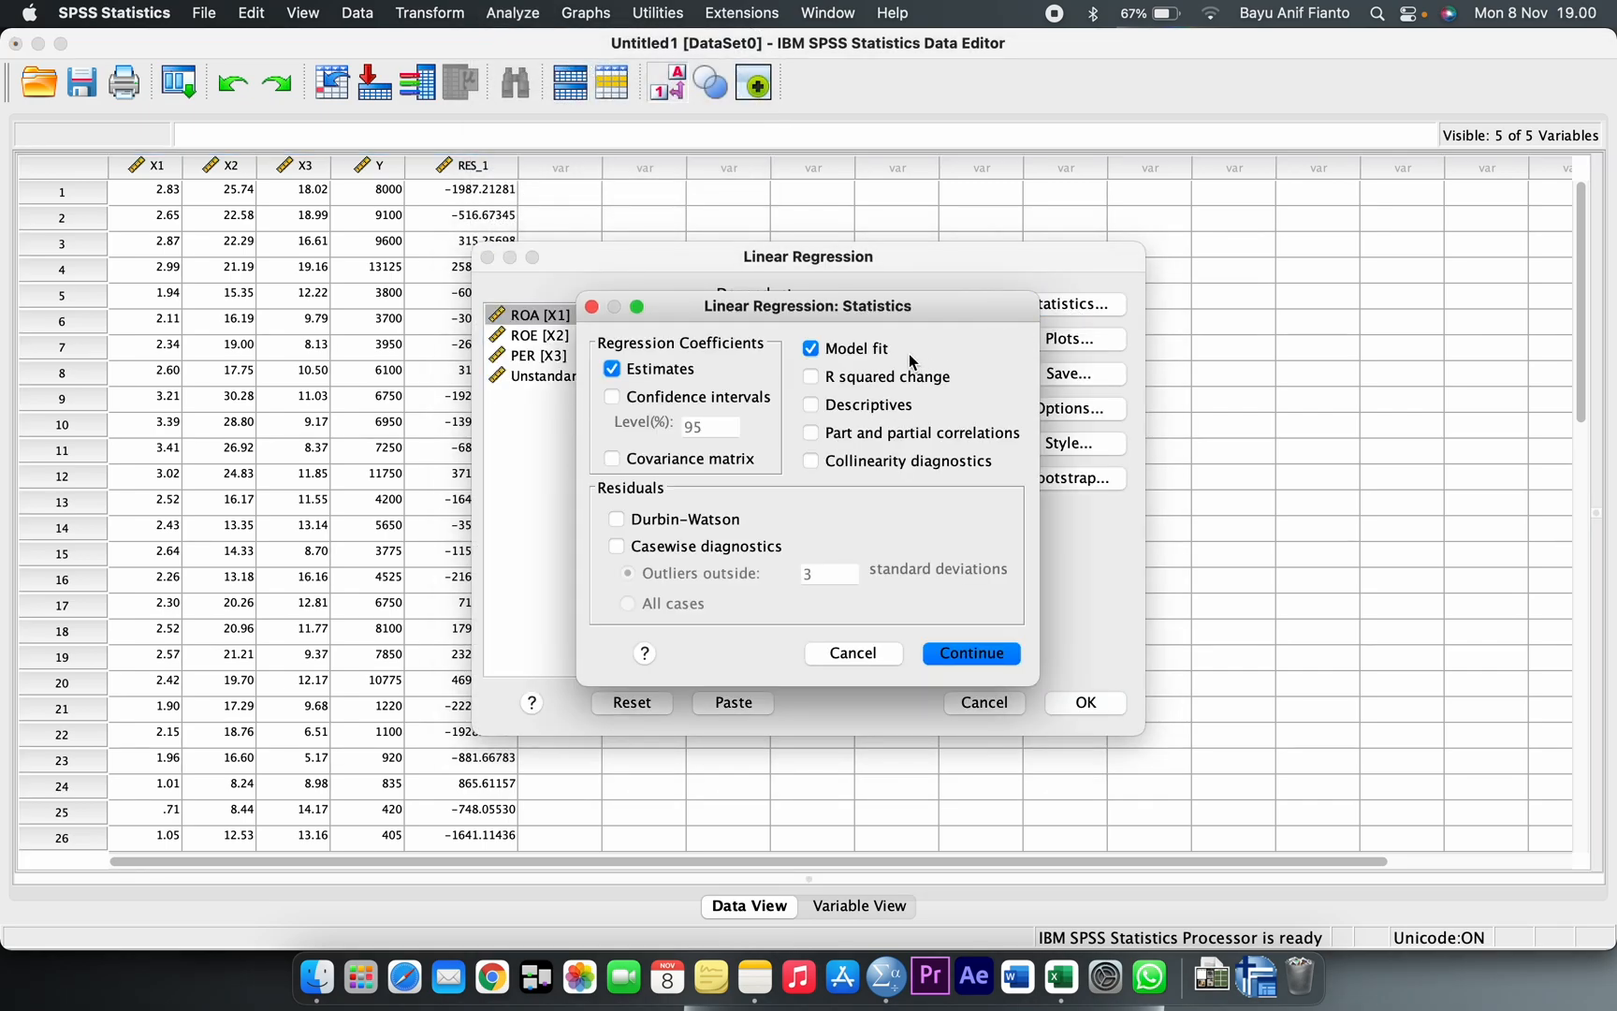
click(989, 658)
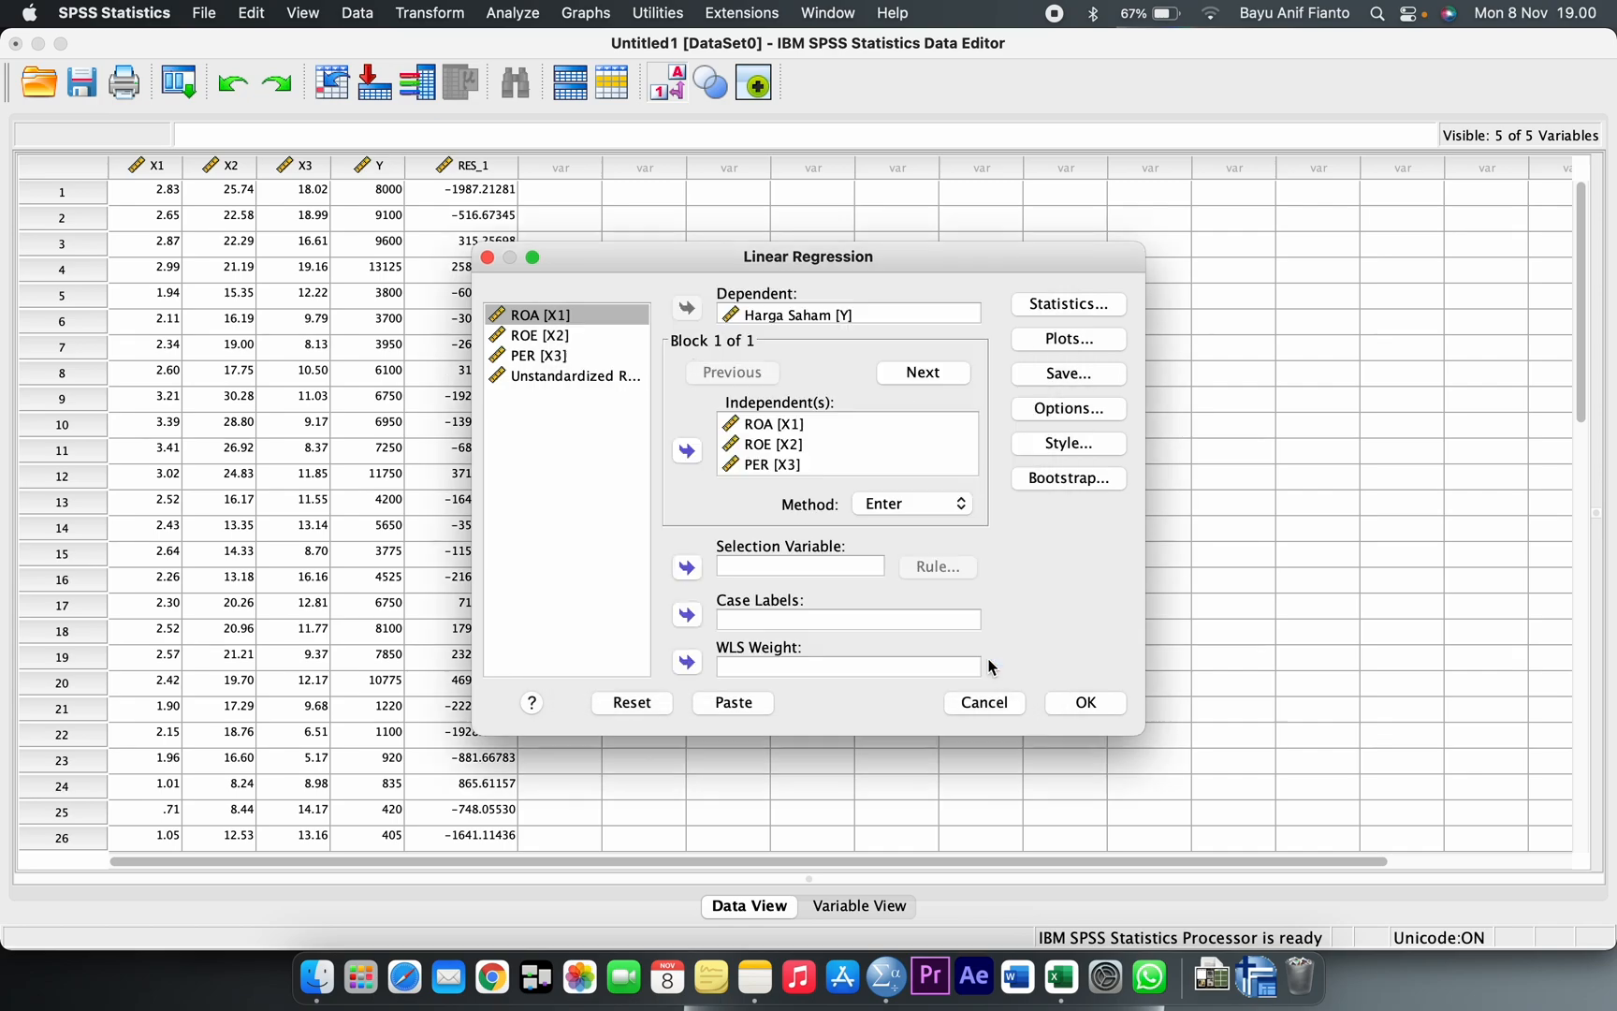
Set the regression scatterplot to *SRESID on Y and *ZPRED on X, with both standardized residual plots off.
click(1069, 339)
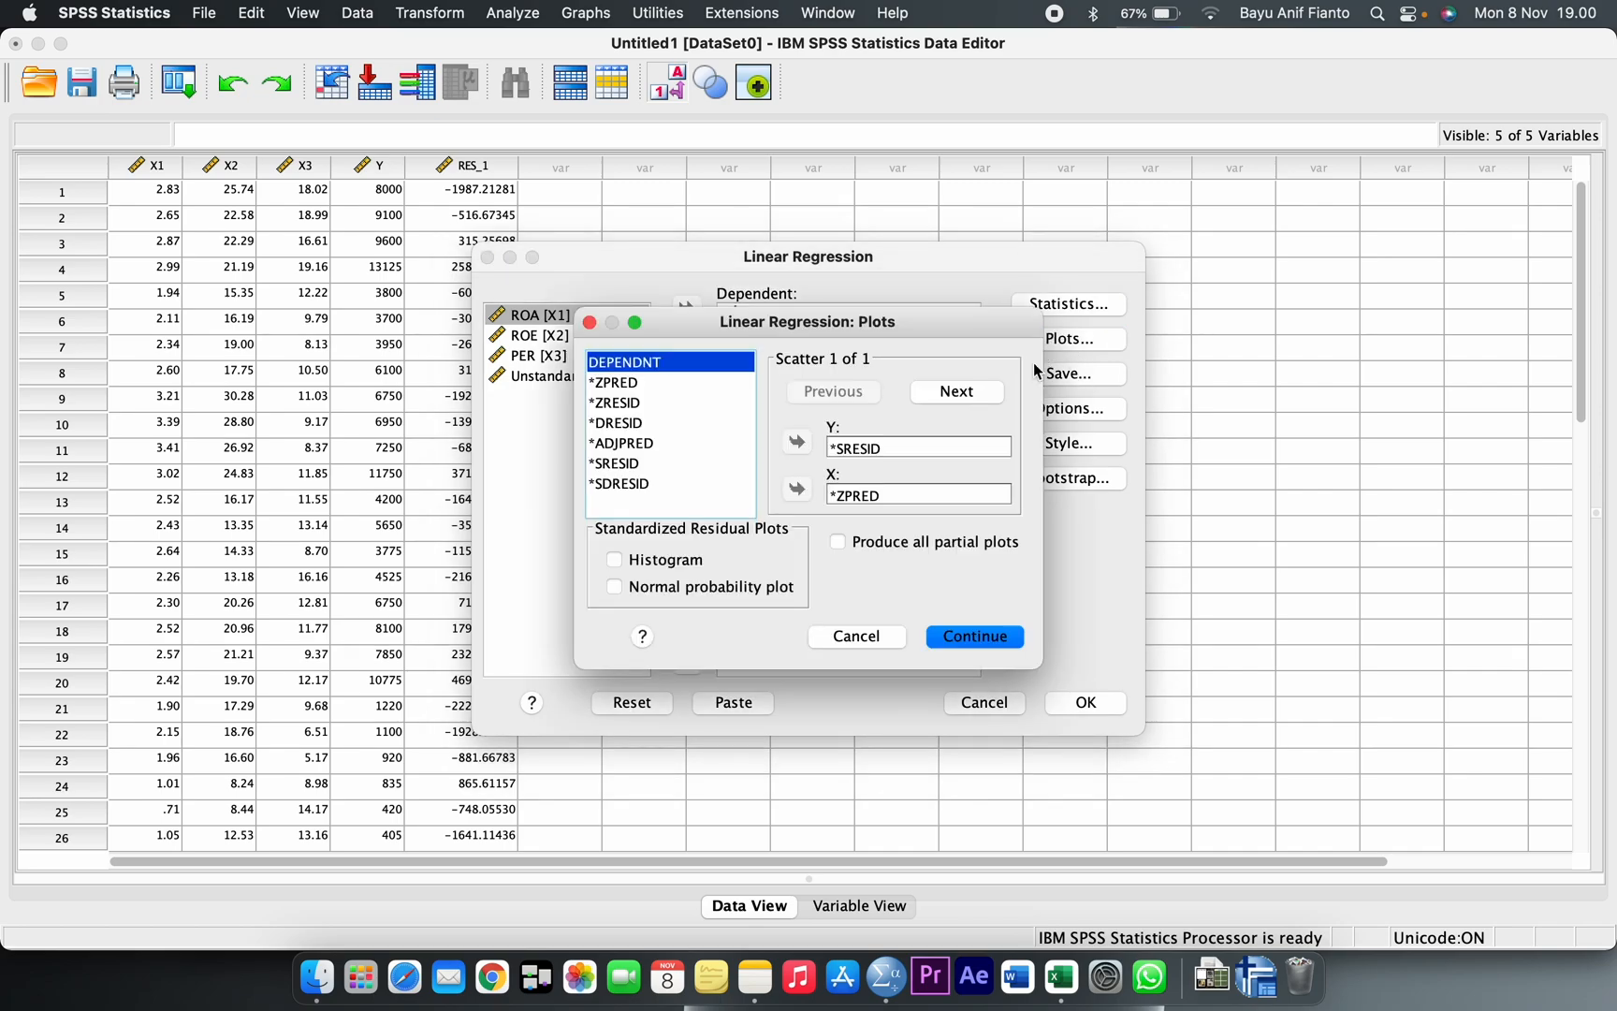
click(858, 448)
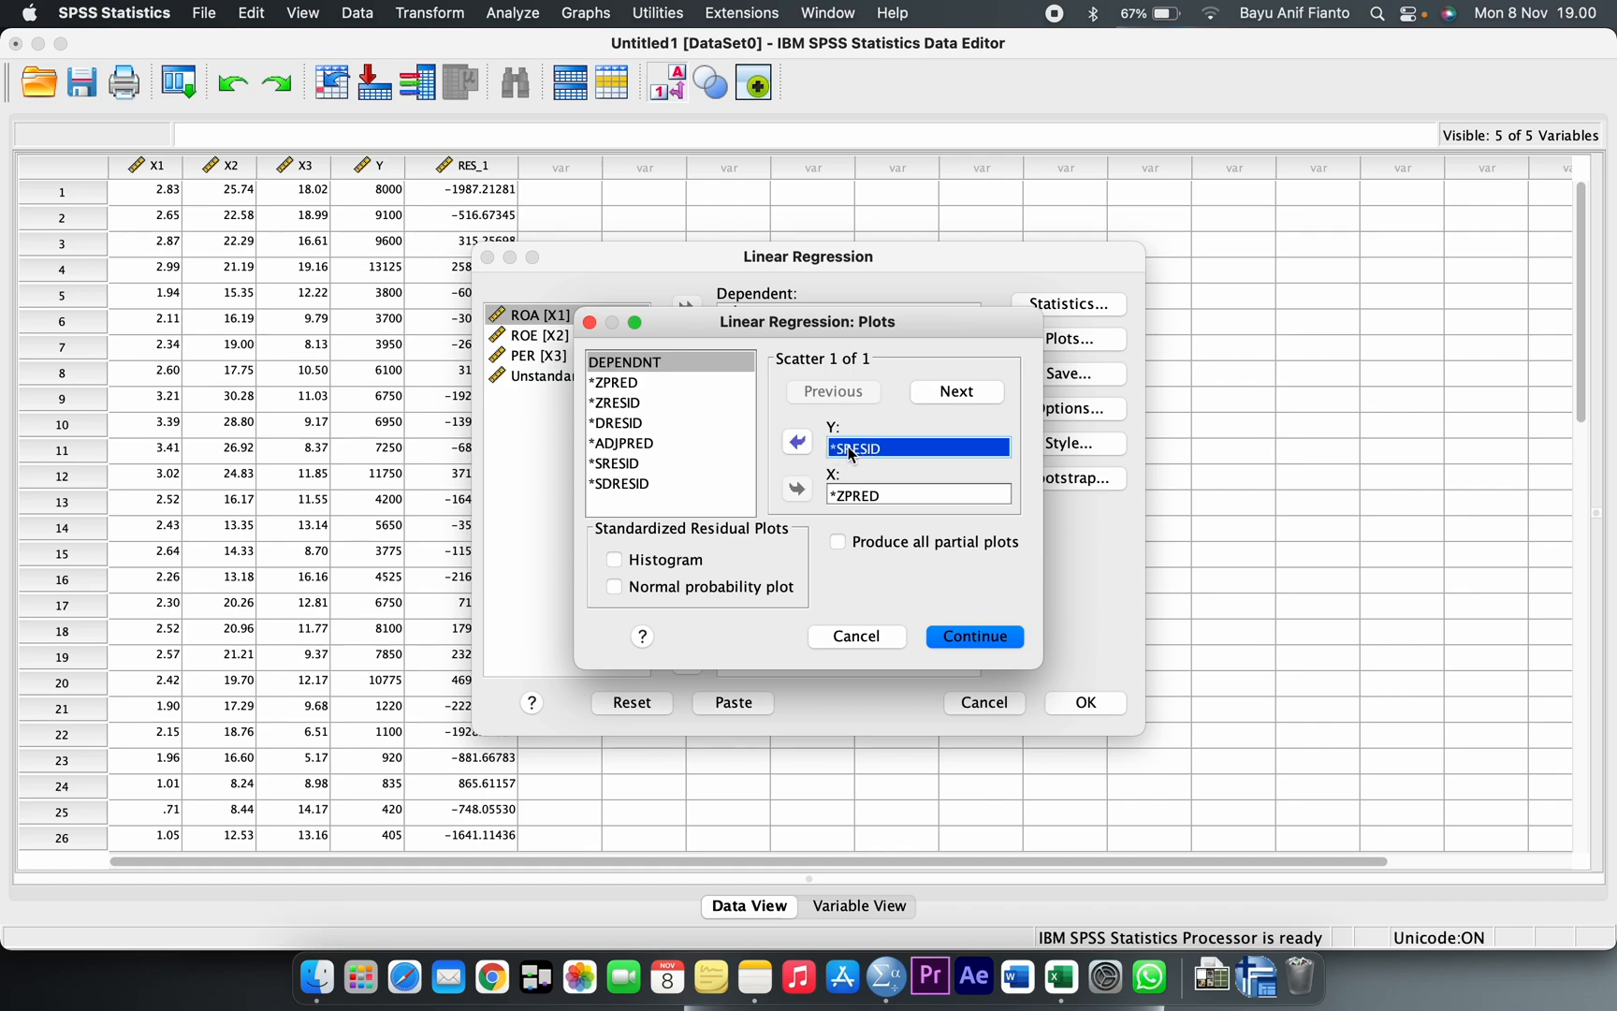
click(625, 464)
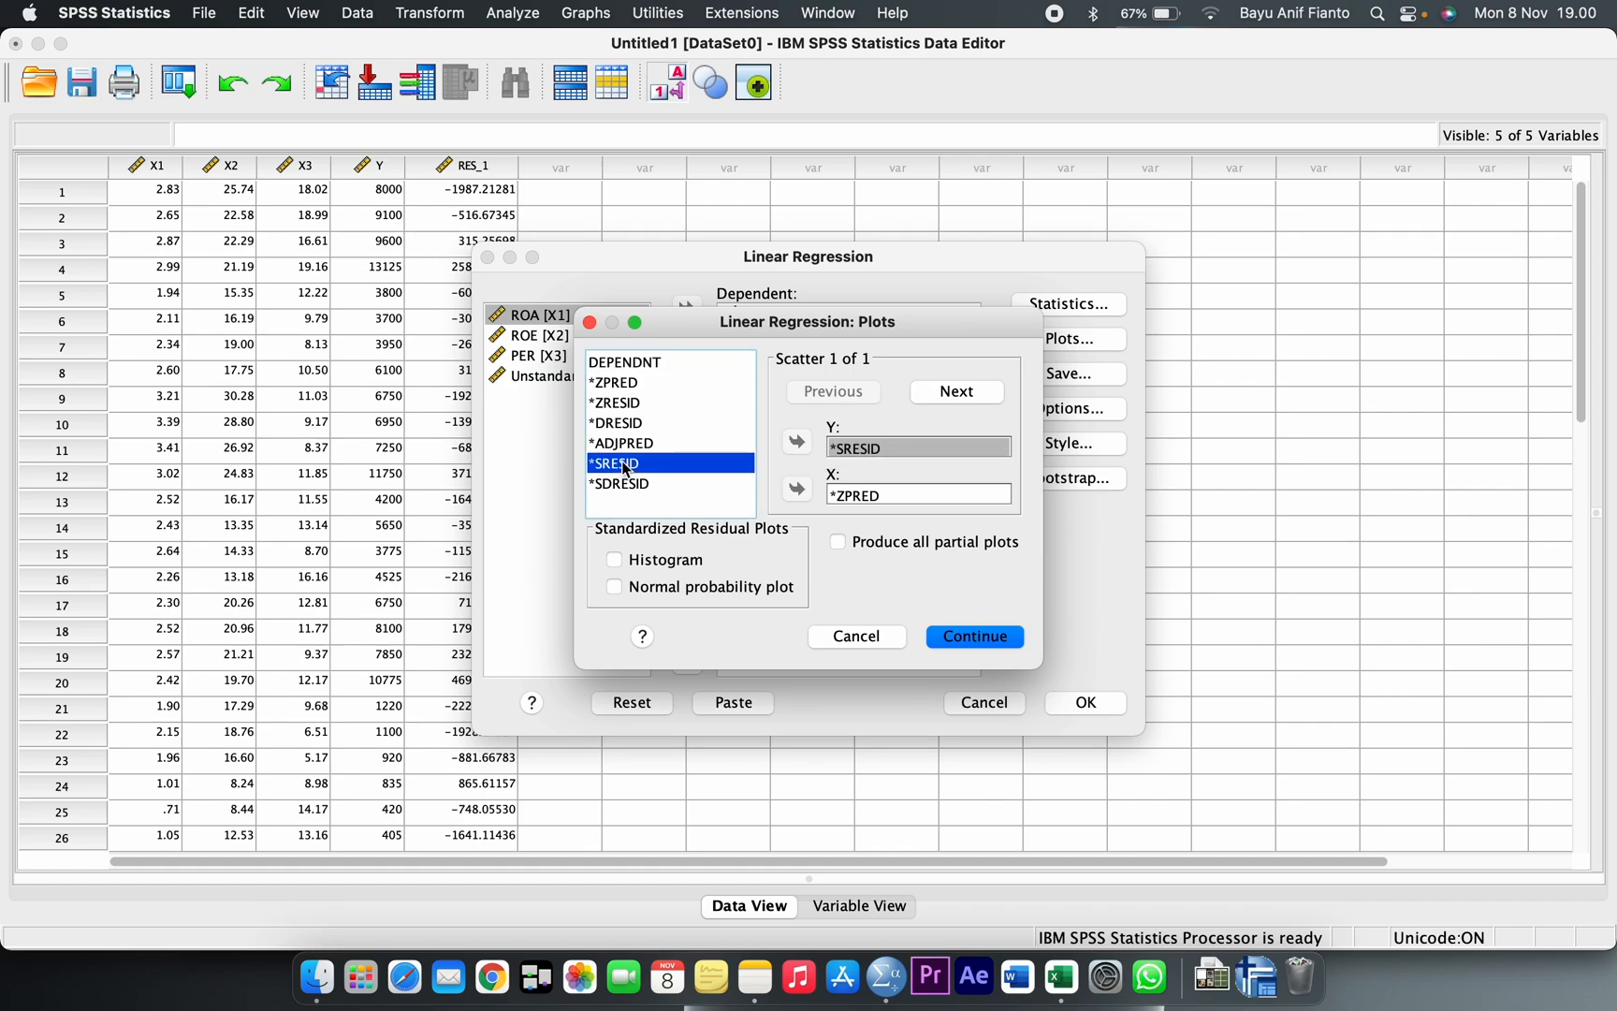
click(910, 496)
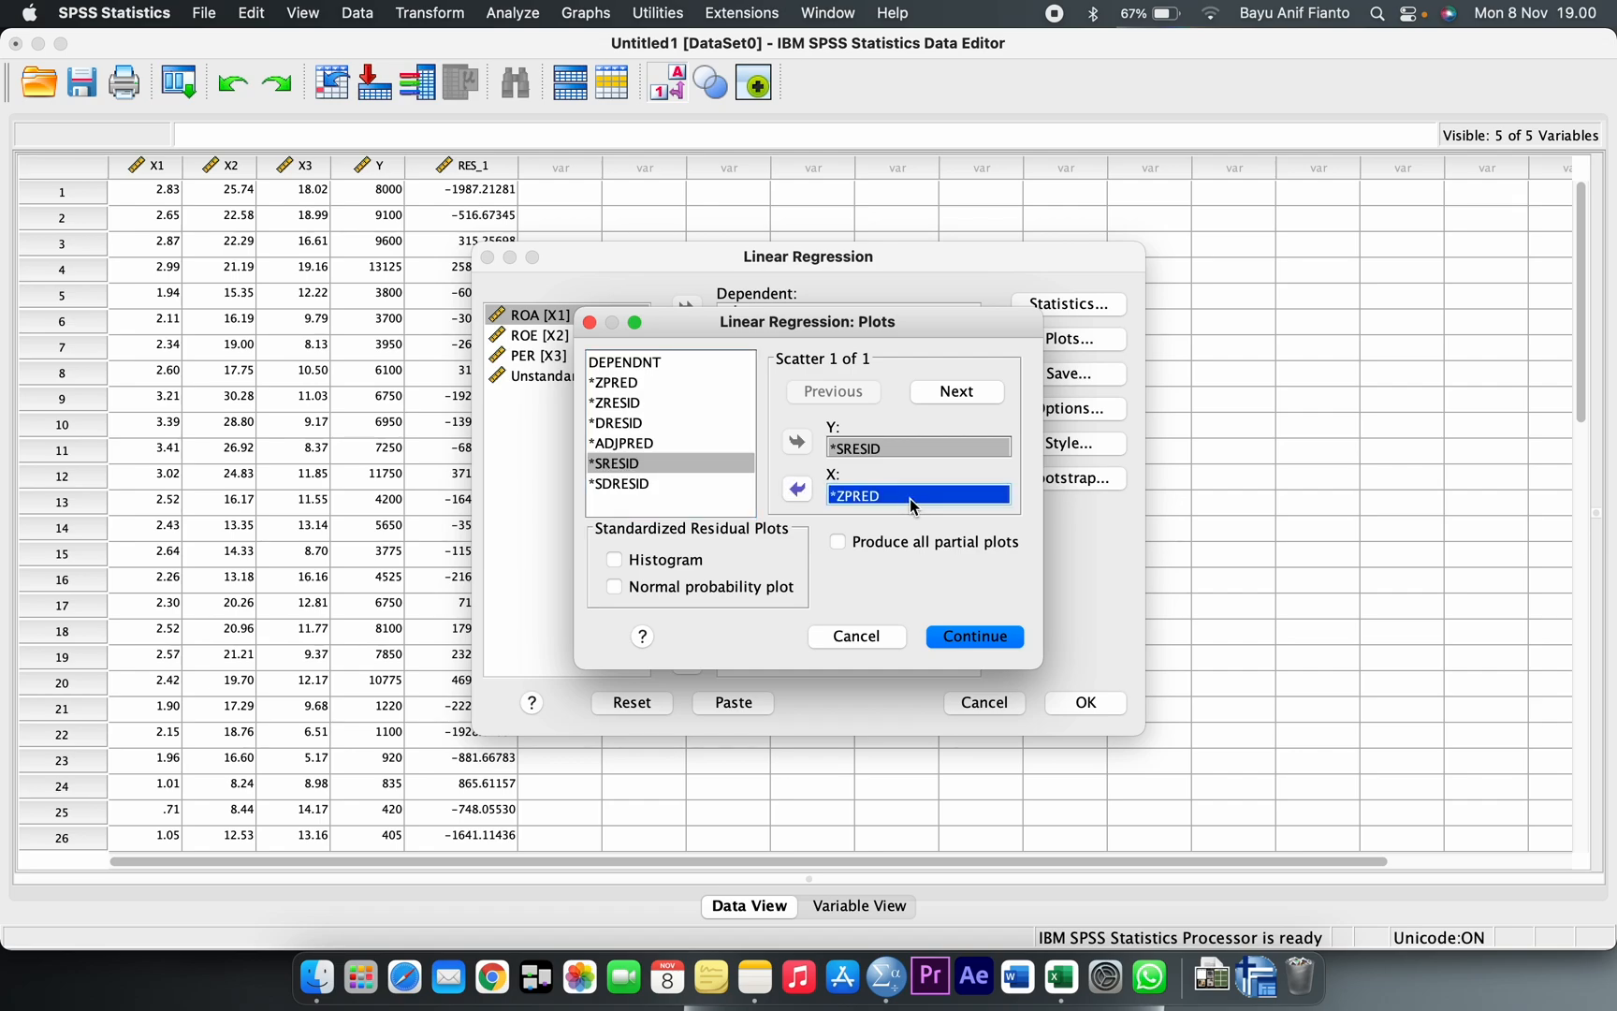
click(631, 382)
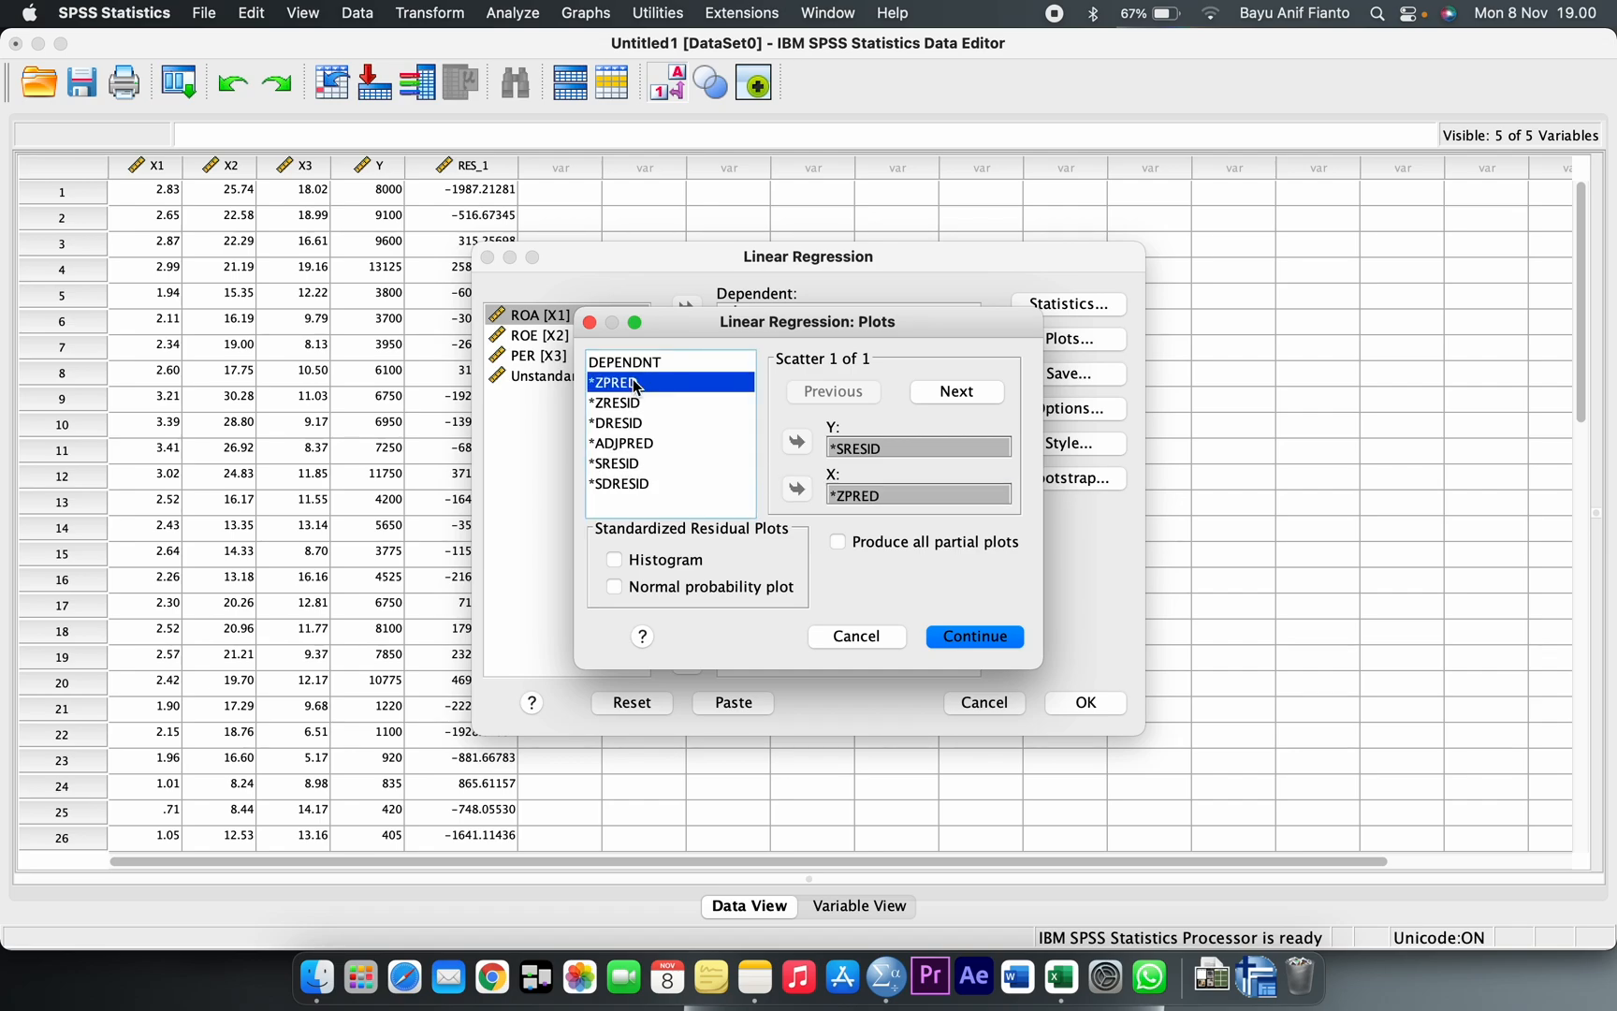
click(1012, 635)
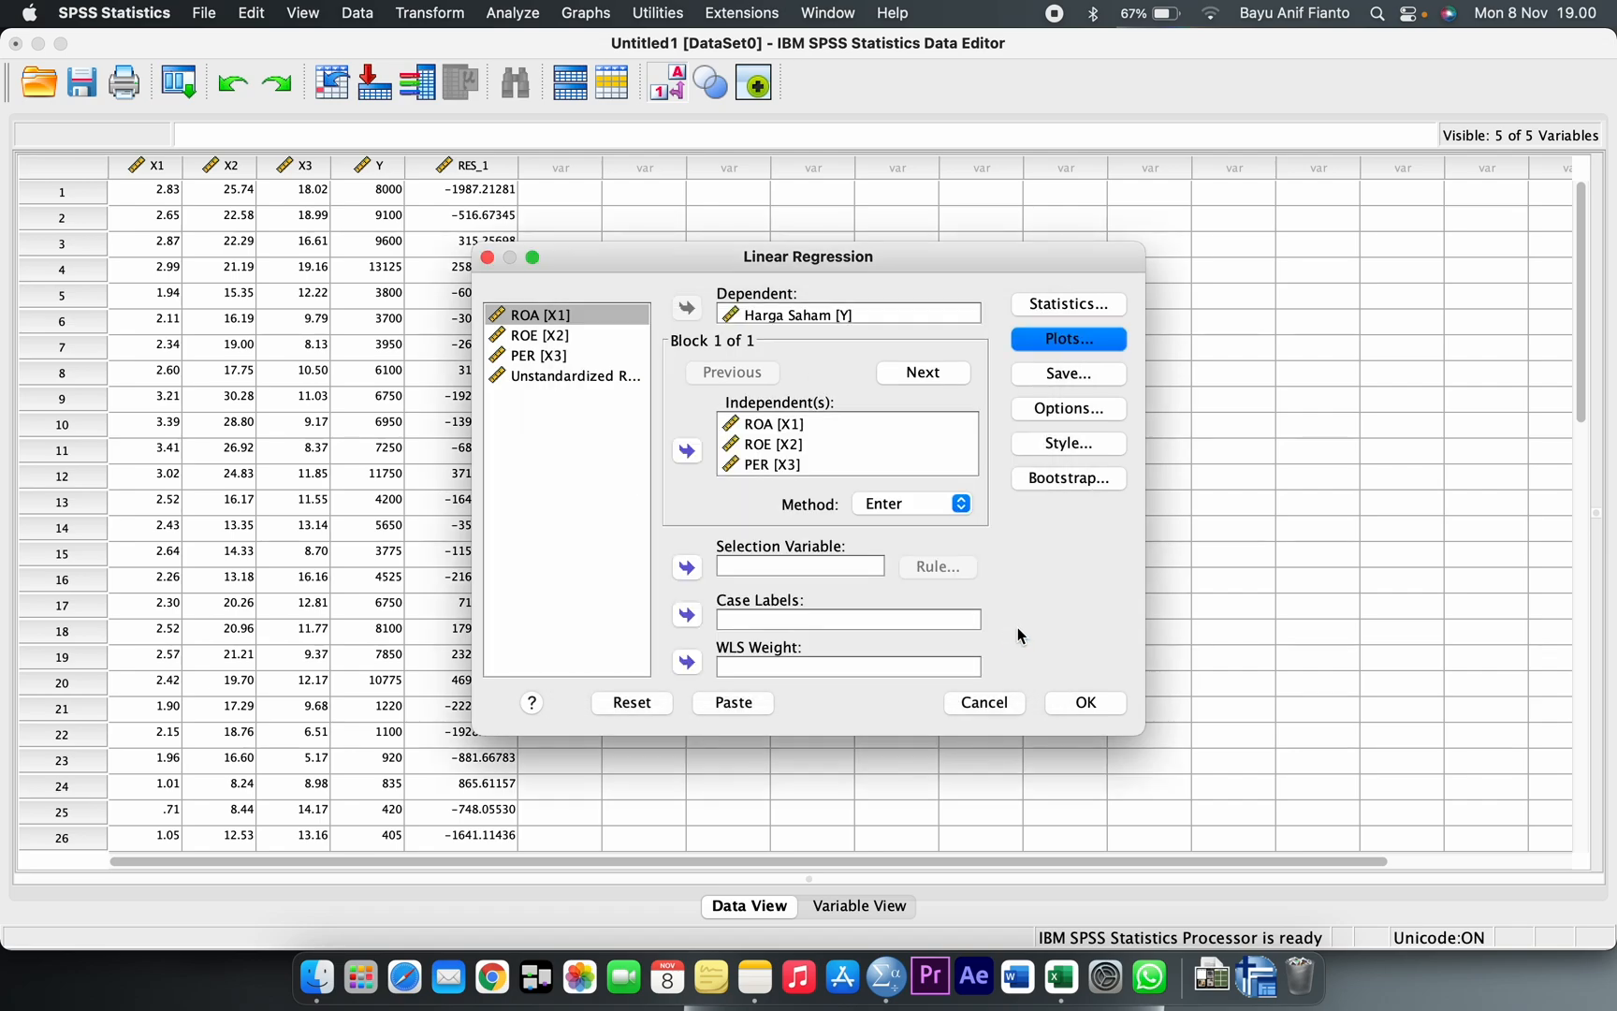
Run the regression without saving any residuals, and examine the point pattern in the resulting scatterplot.
click(1089, 375)
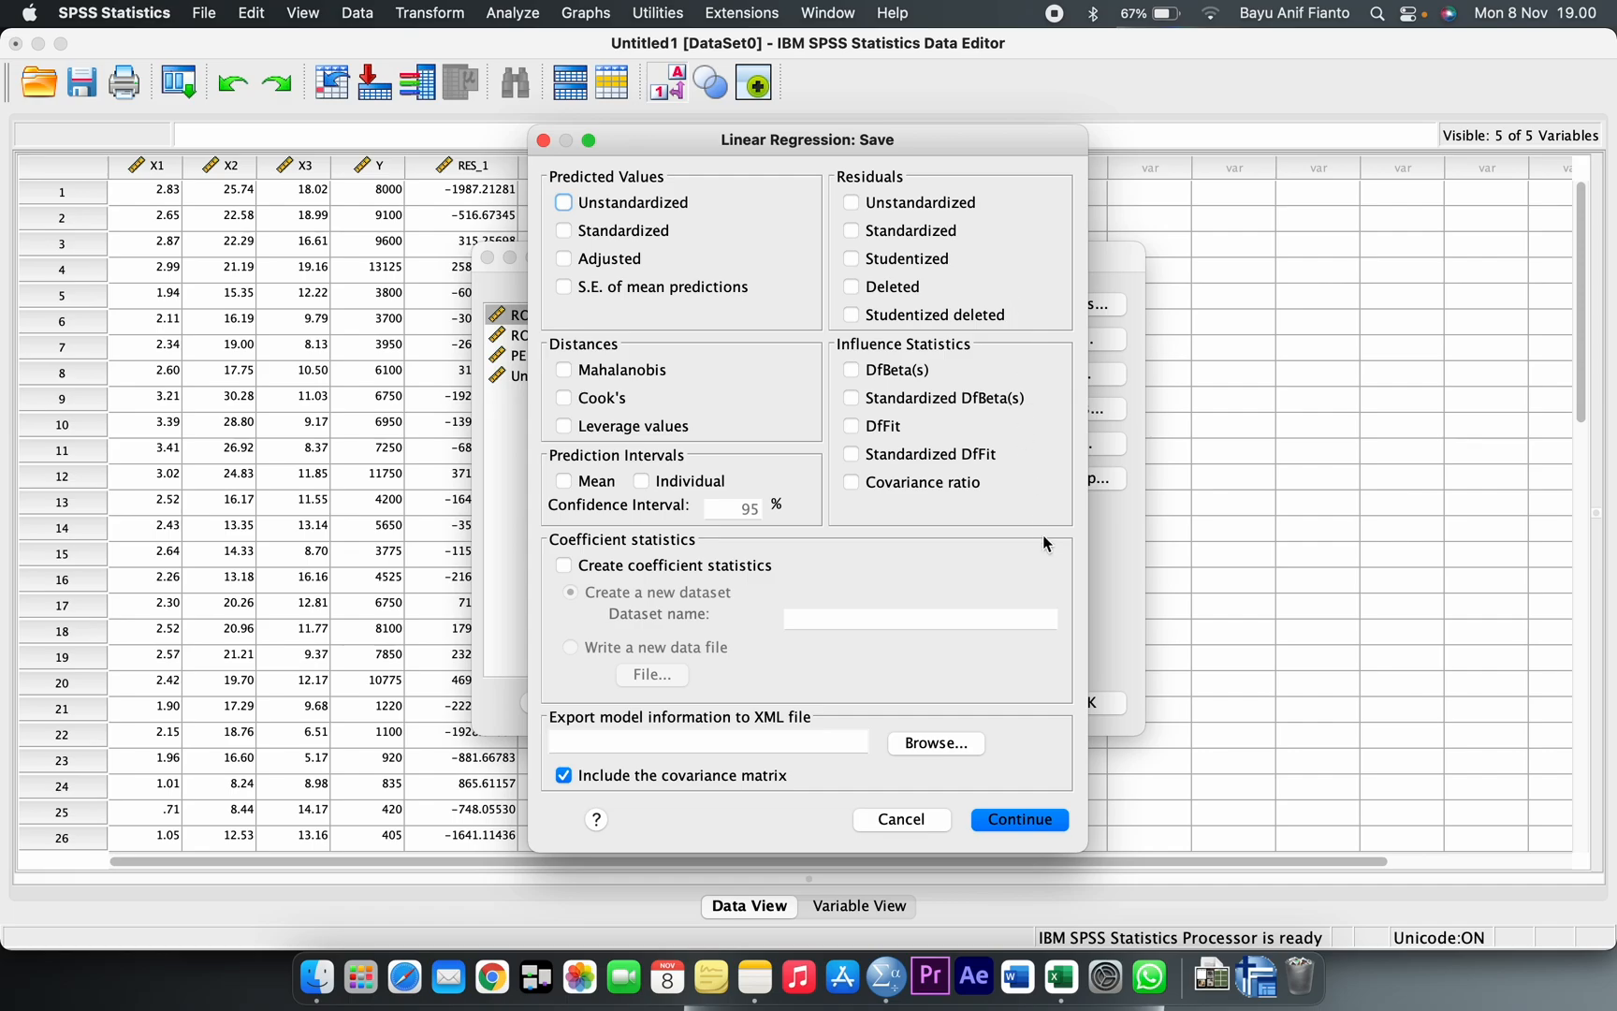
click(1019, 821)
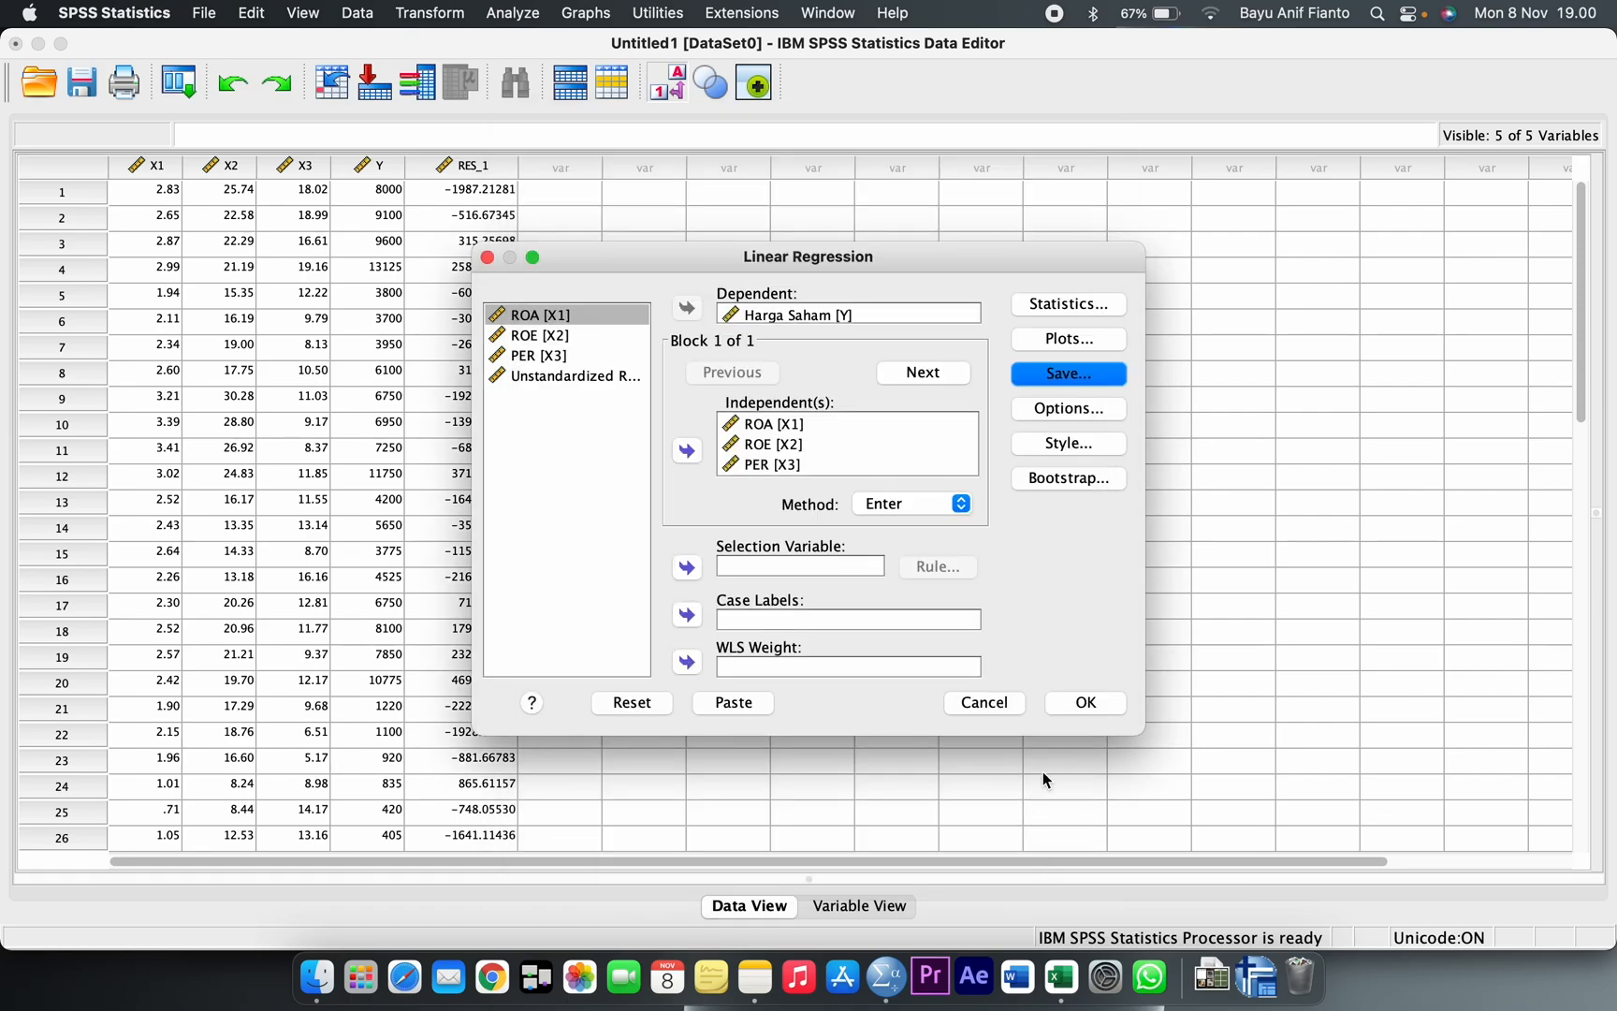
click(1090, 706)
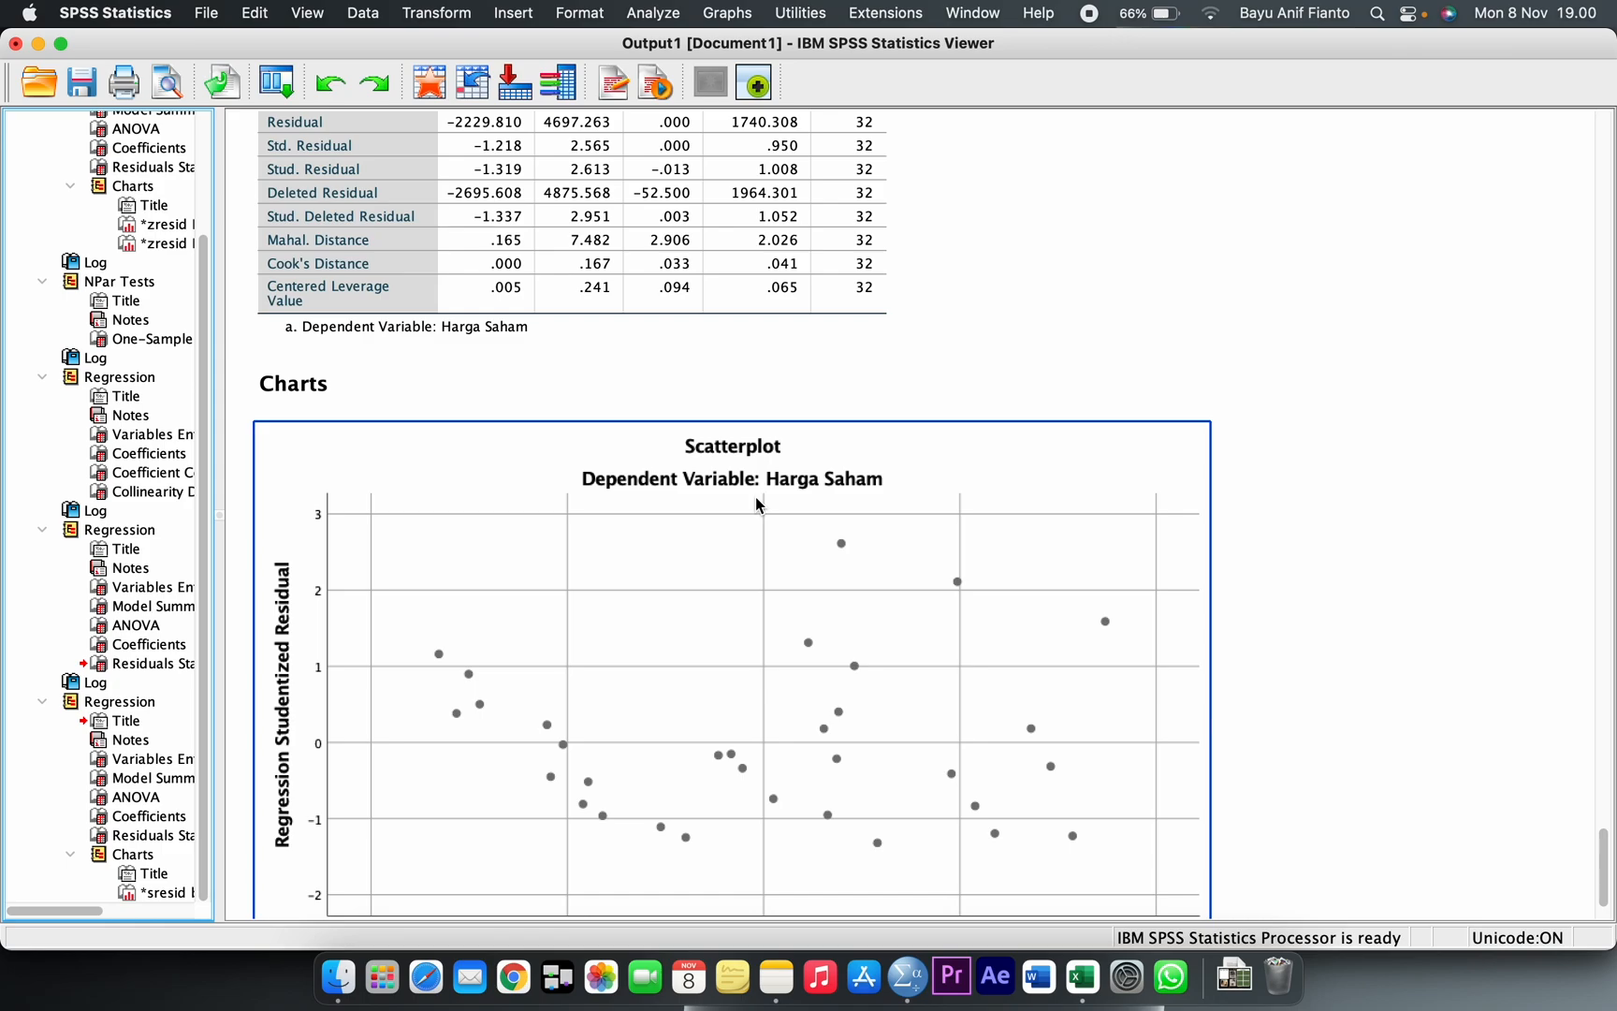
scroll(755, 502, down, 3)
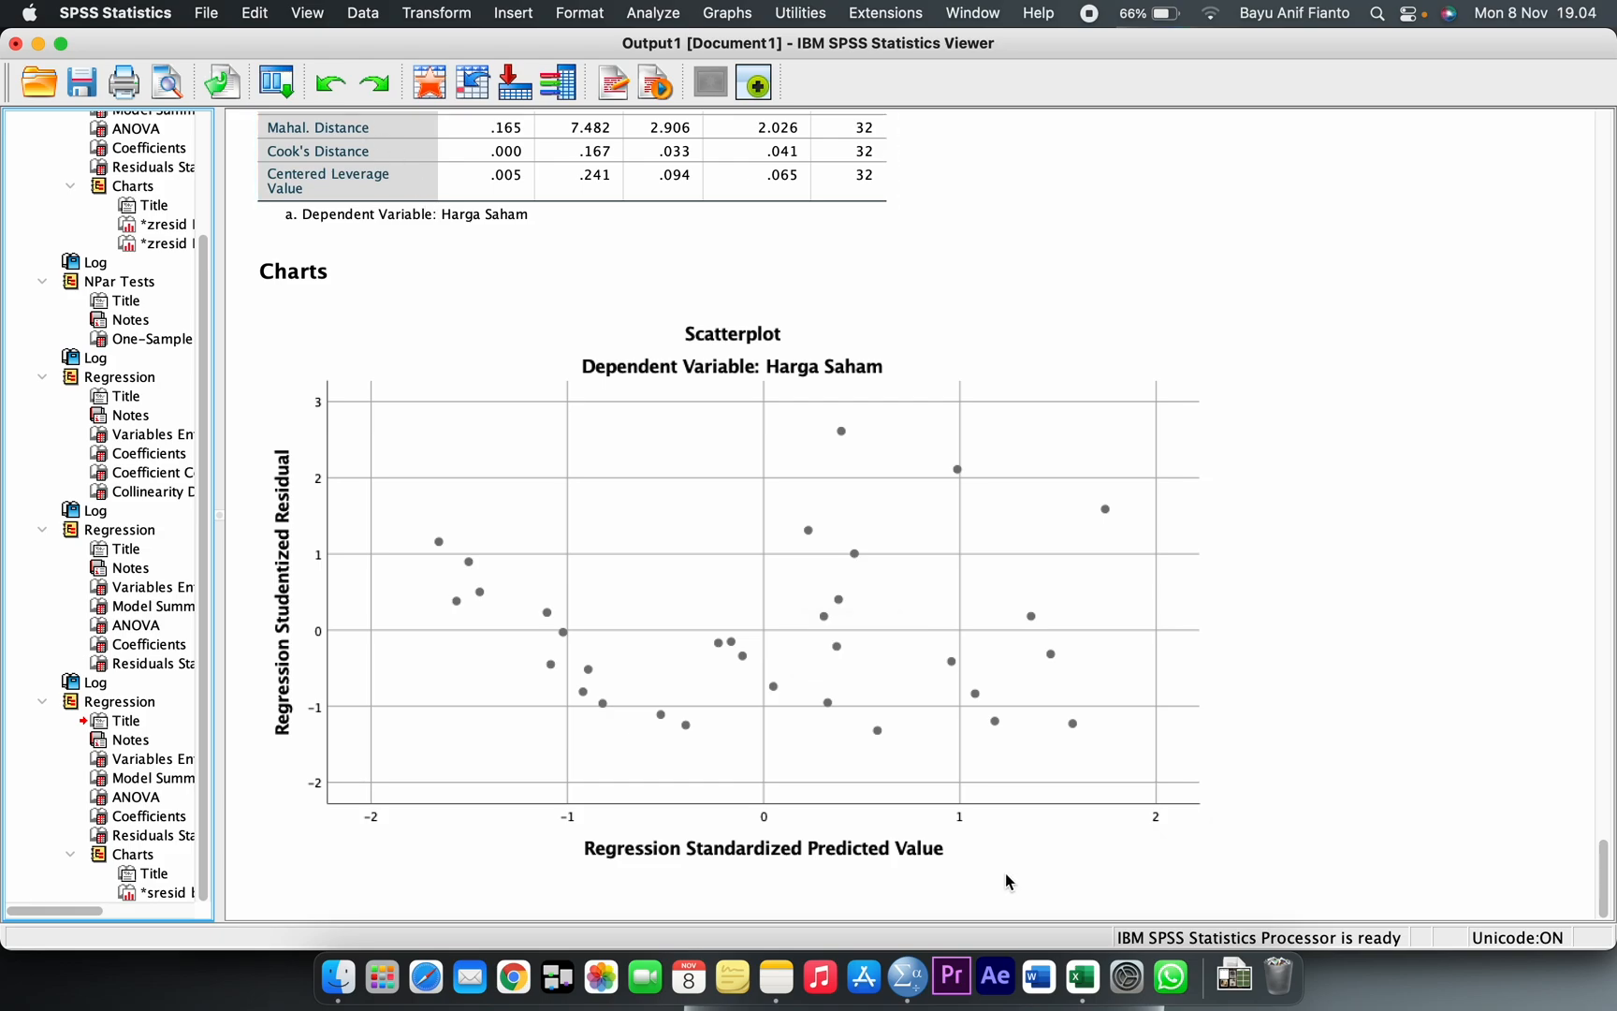
click(926, 775)
click(468, 261)
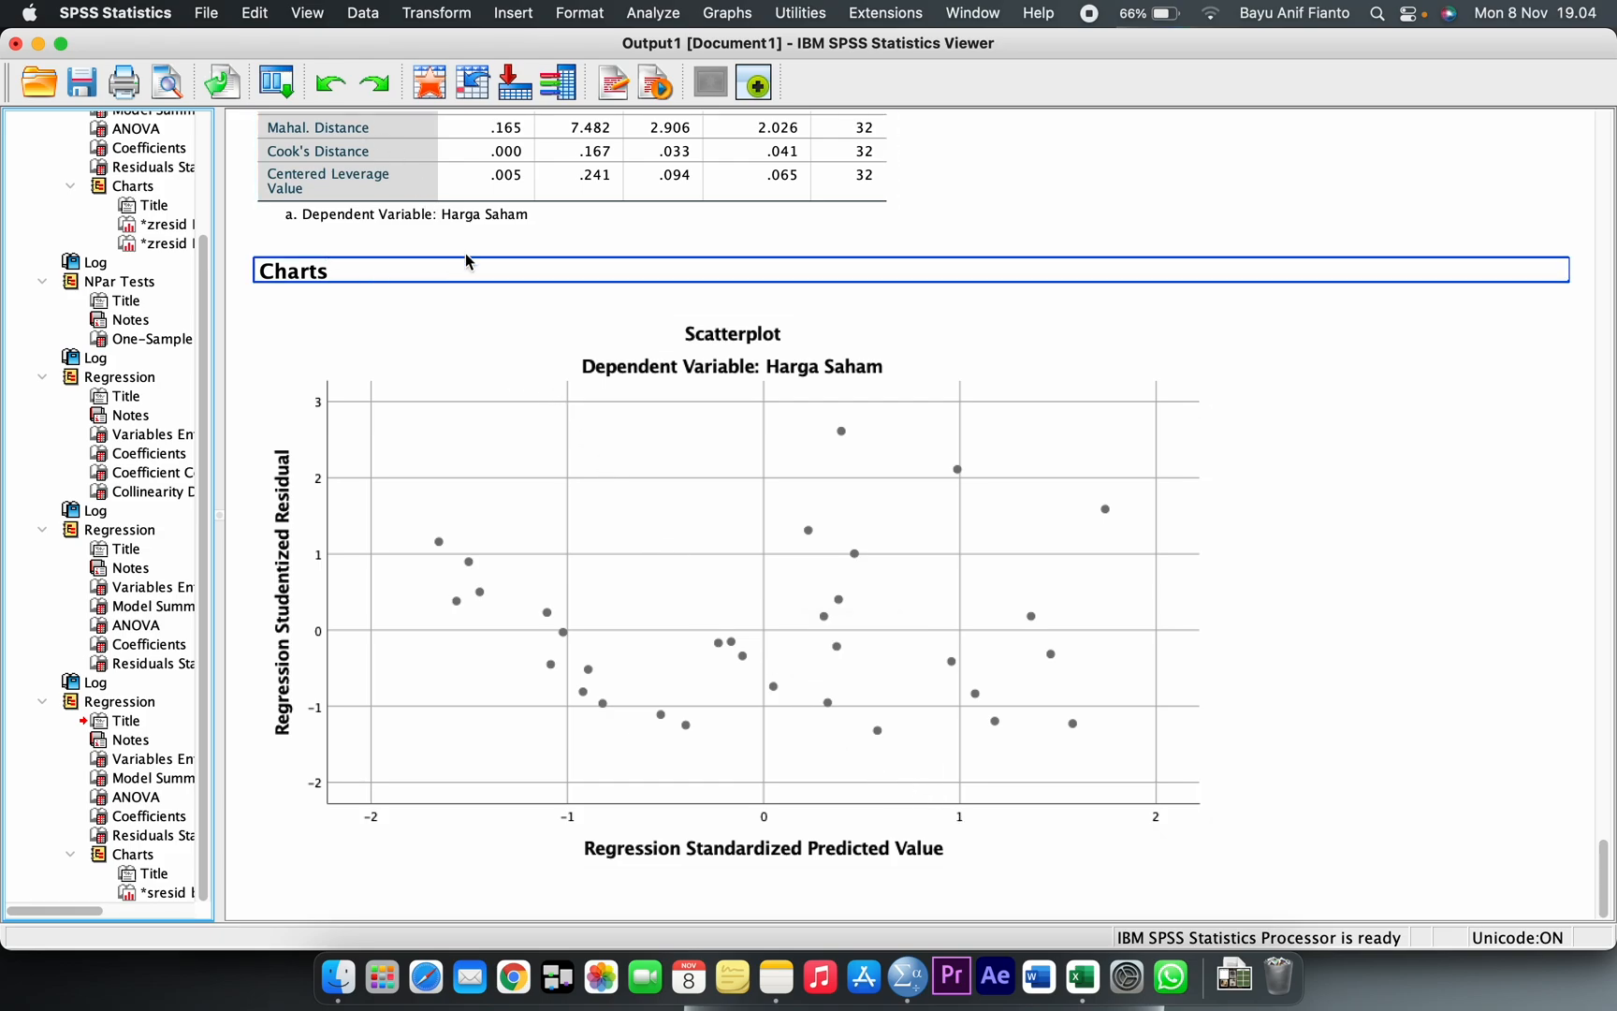
Return to the data editor and start computing a new variable with the target name ABRESID.
click(39, 45)
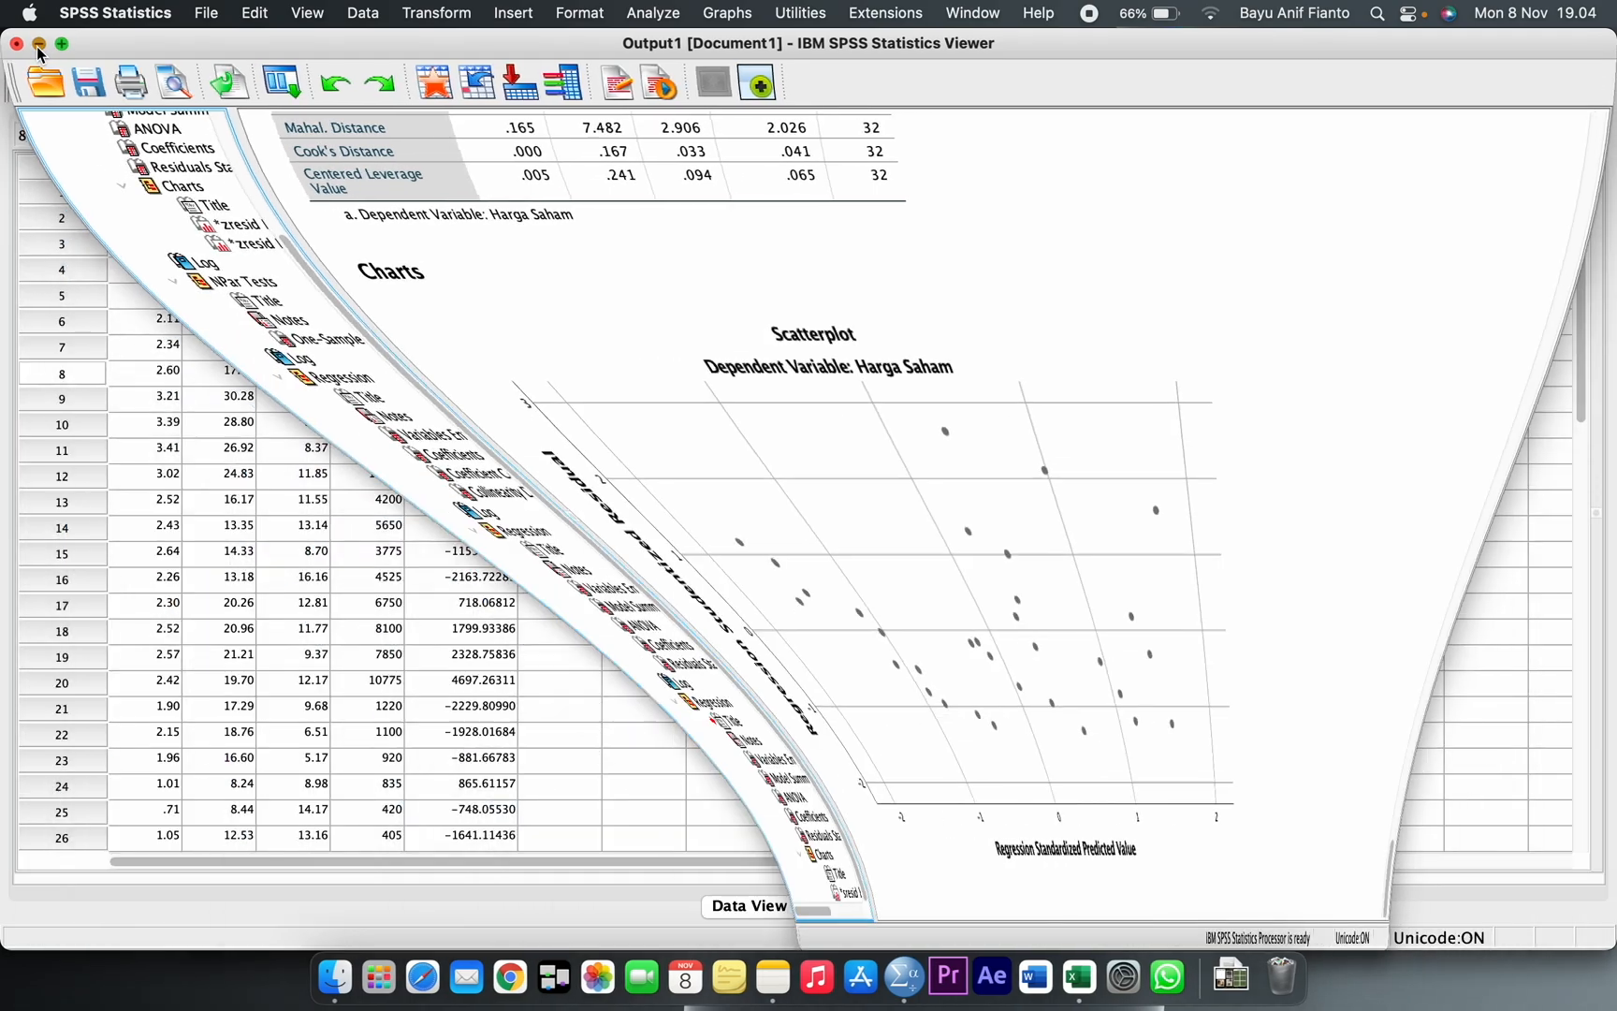
click(431, 15)
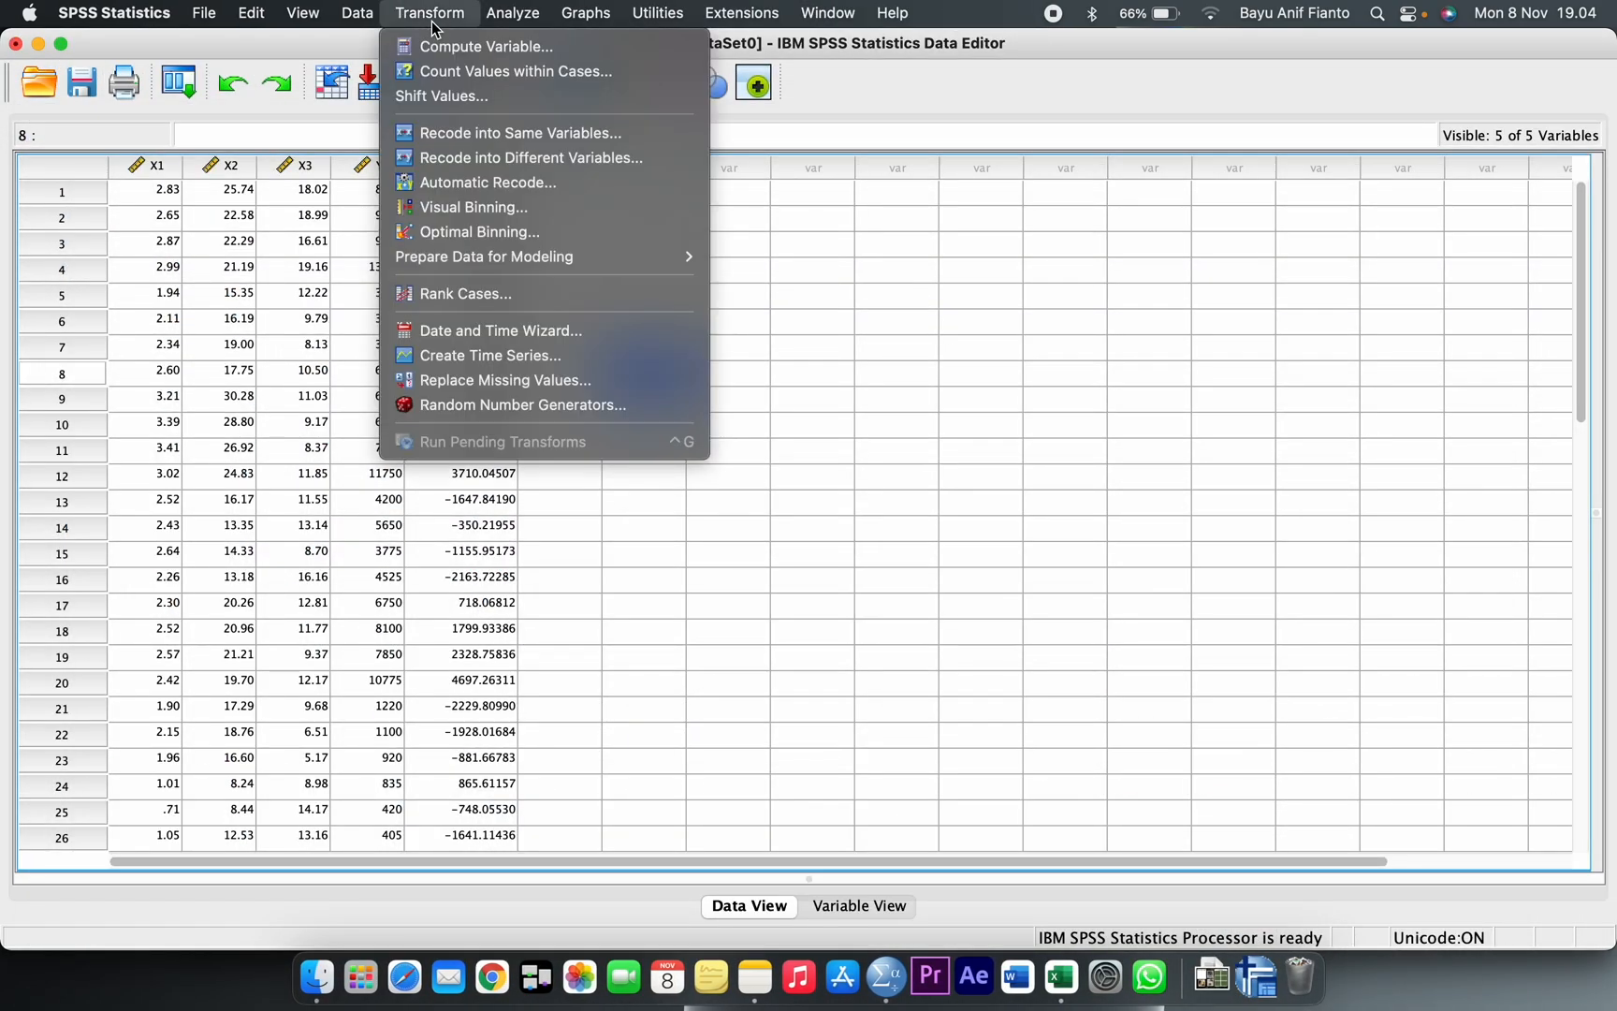
click(475, 50)
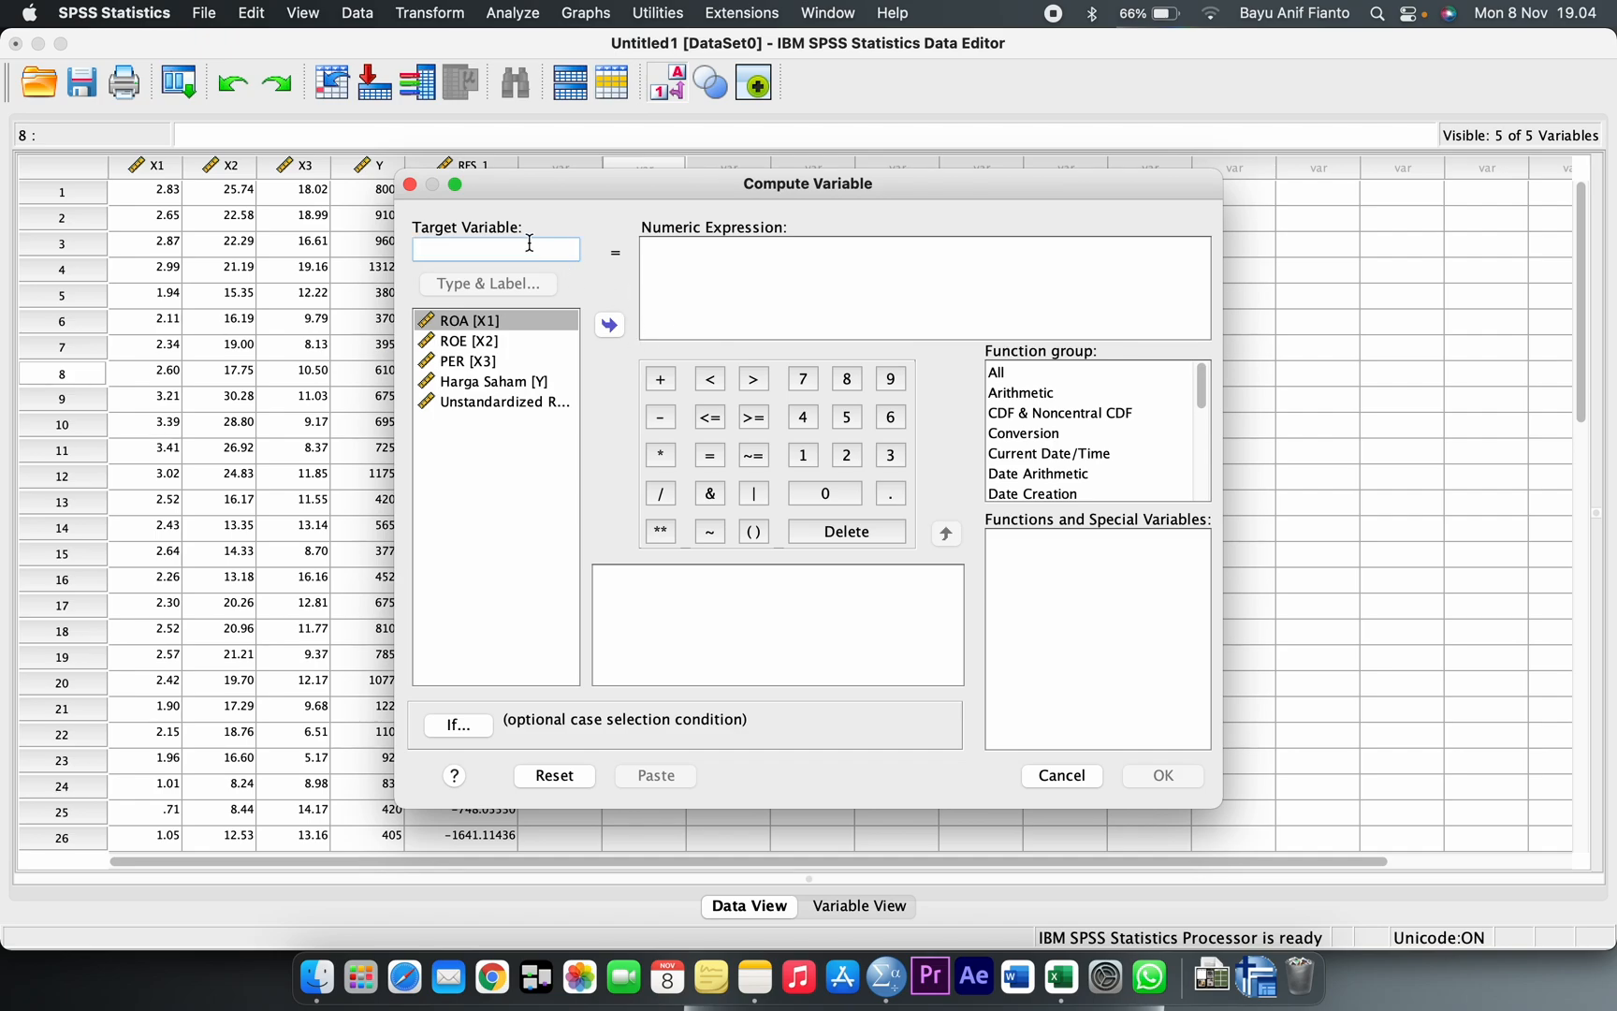
text(ABRESID)
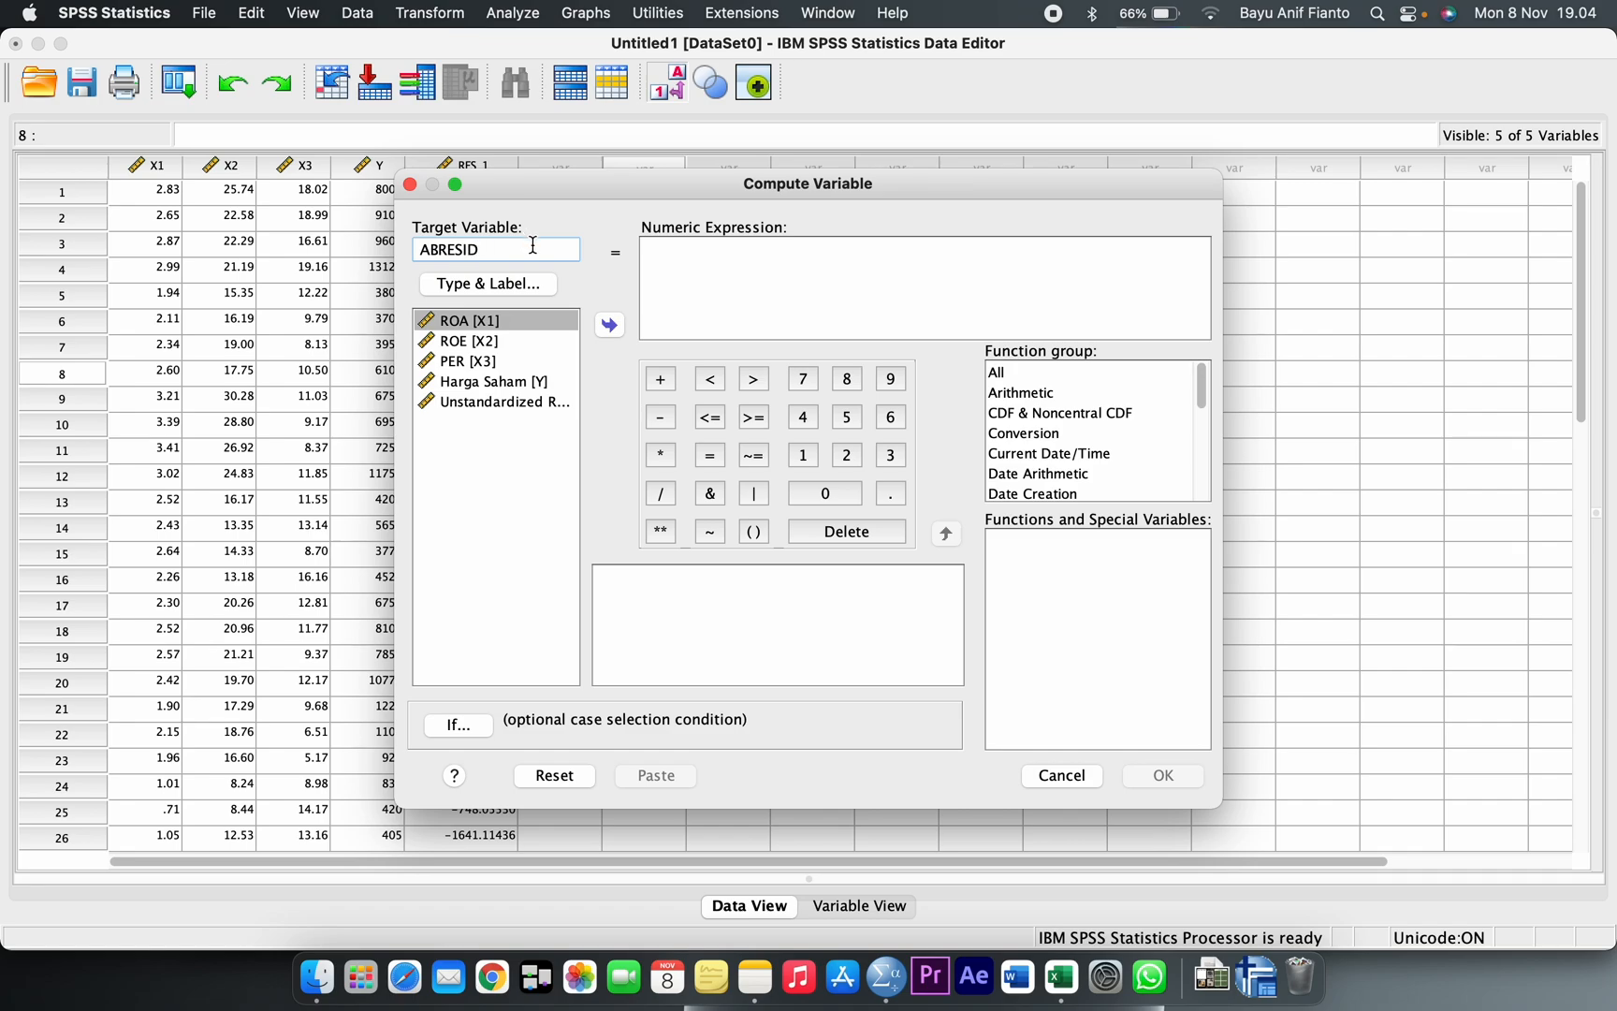
Define ABRESID with the Arithmetic function Abs applied to the unstandardized residual, ABS(RES_1), and run the computation.
click(1067, 367)
click(1059, 393)
click(1038, 393)
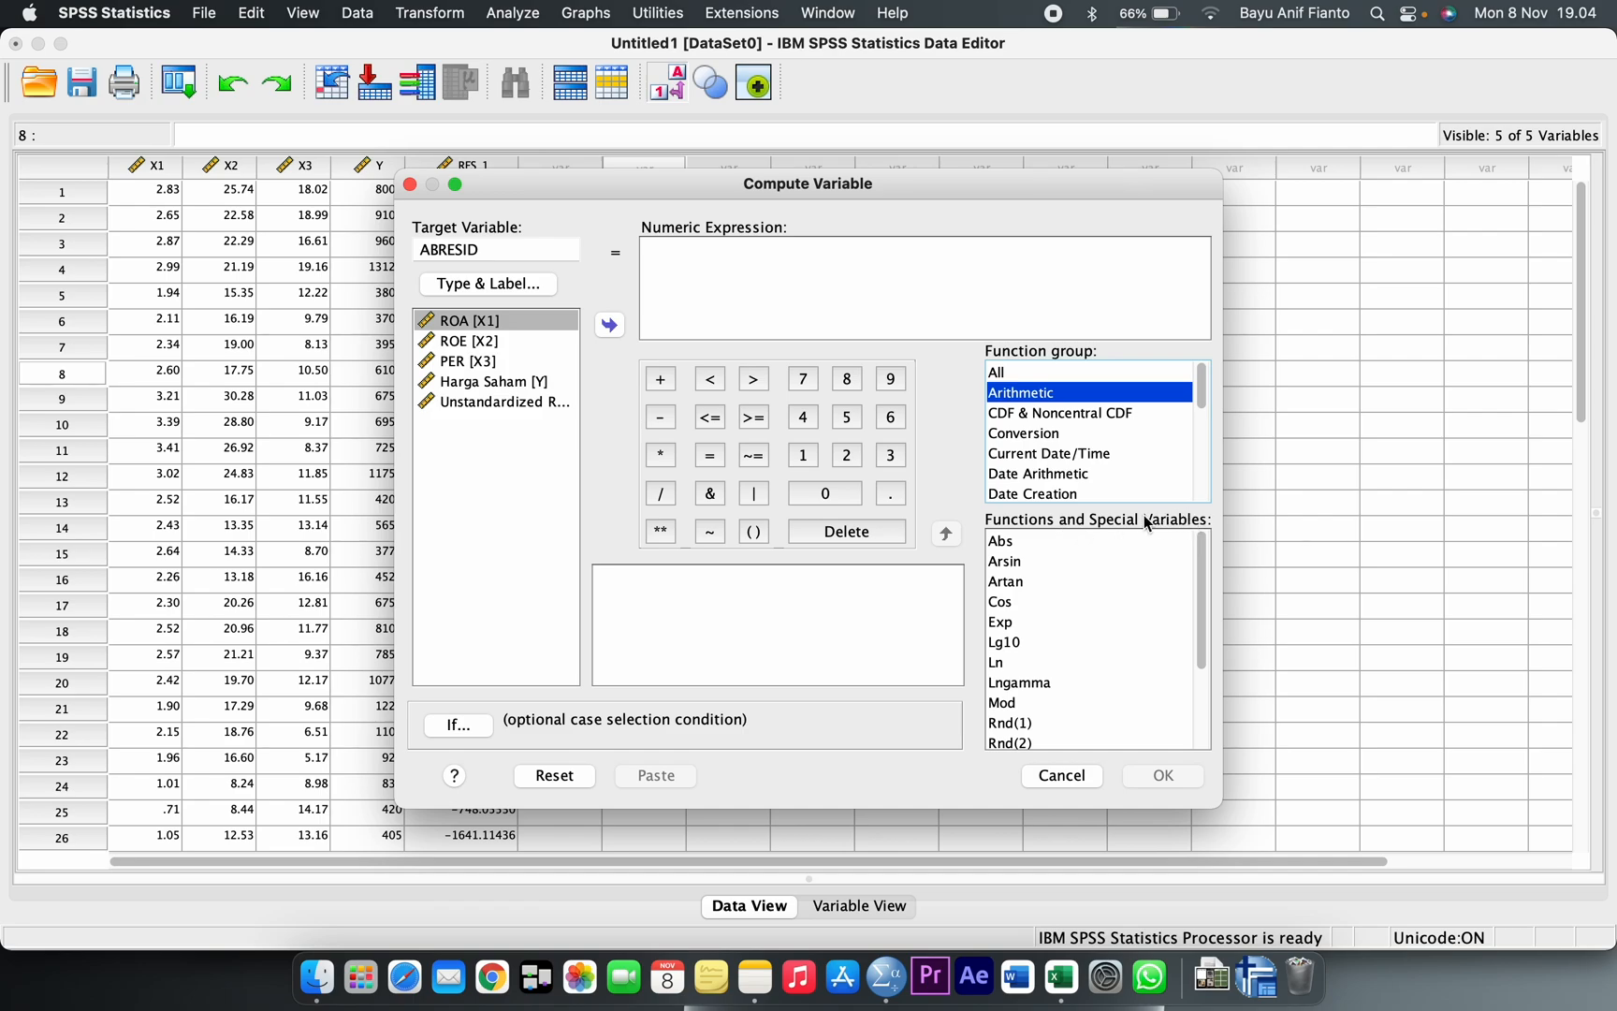
click(1026, 543)
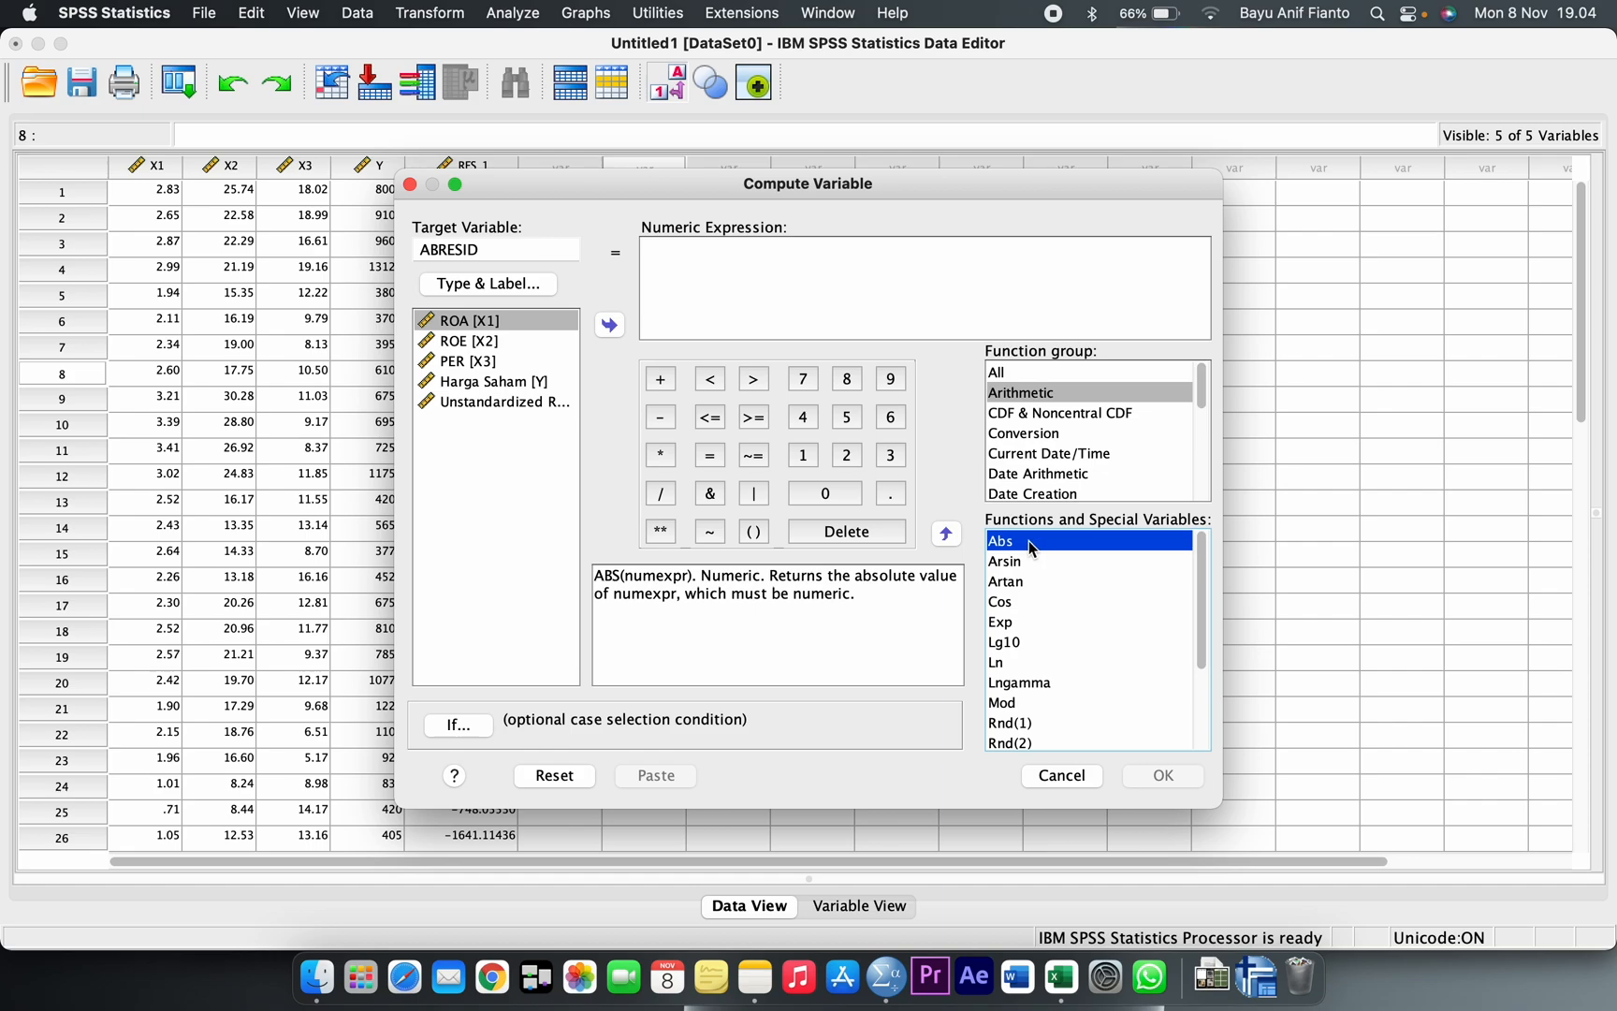
double_click(1030, 544)
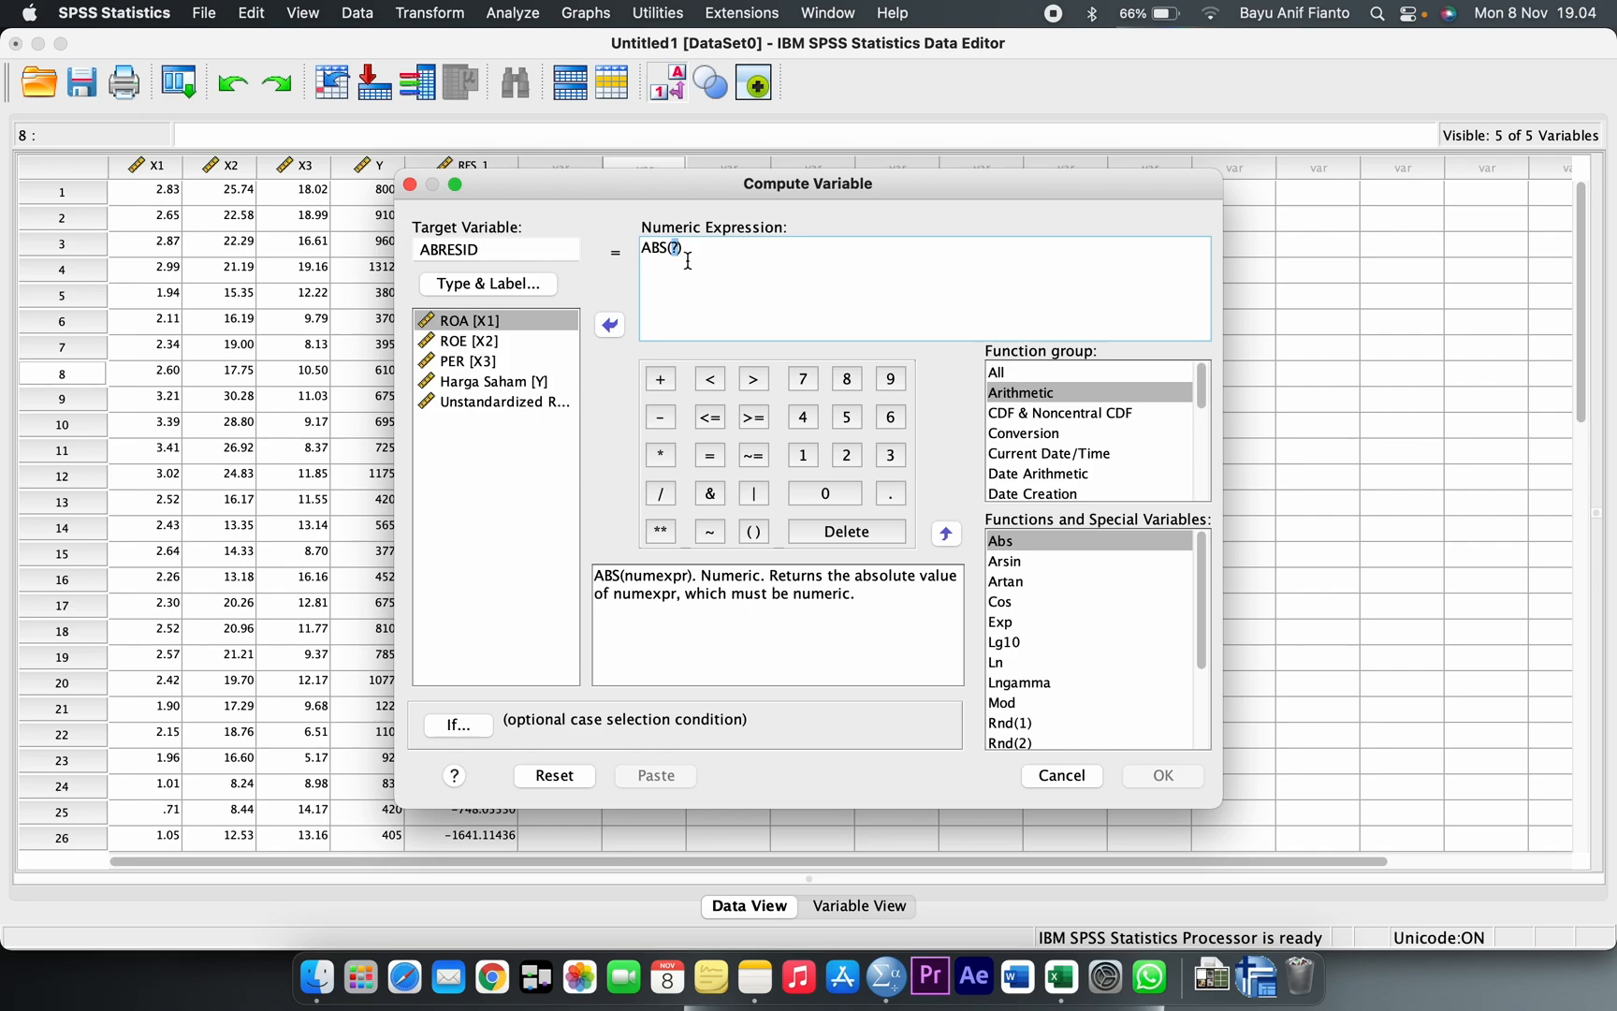
click(519, 405)
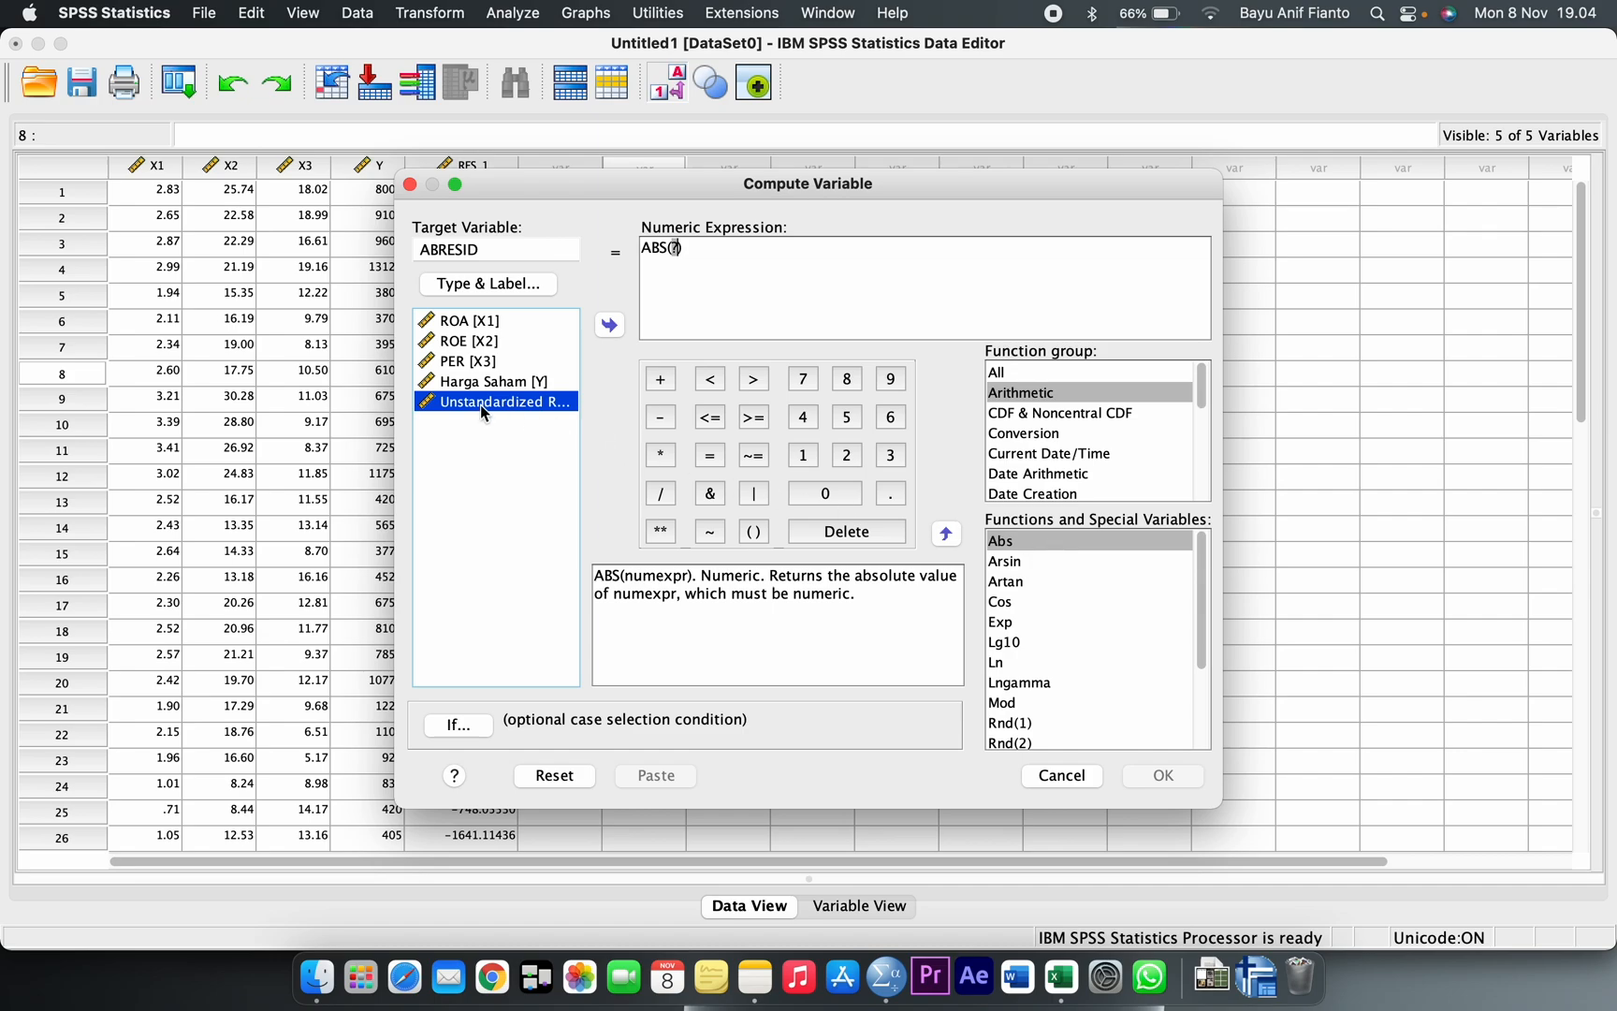
double_click(480, 404)
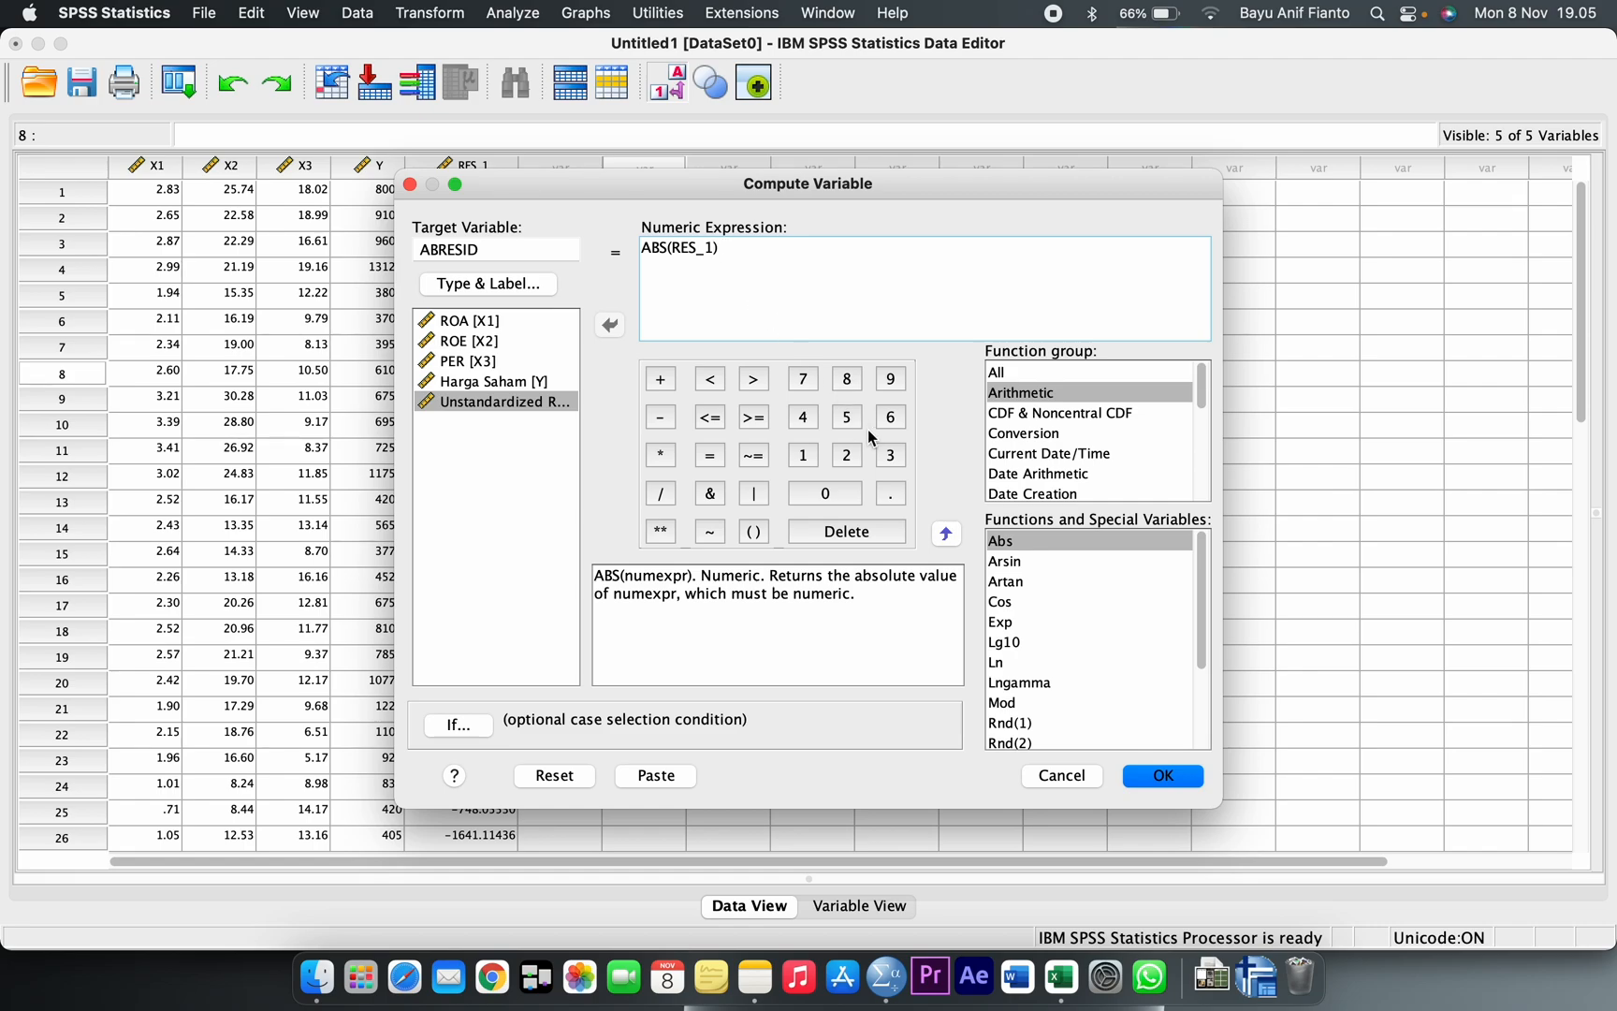
click(1183, 781)
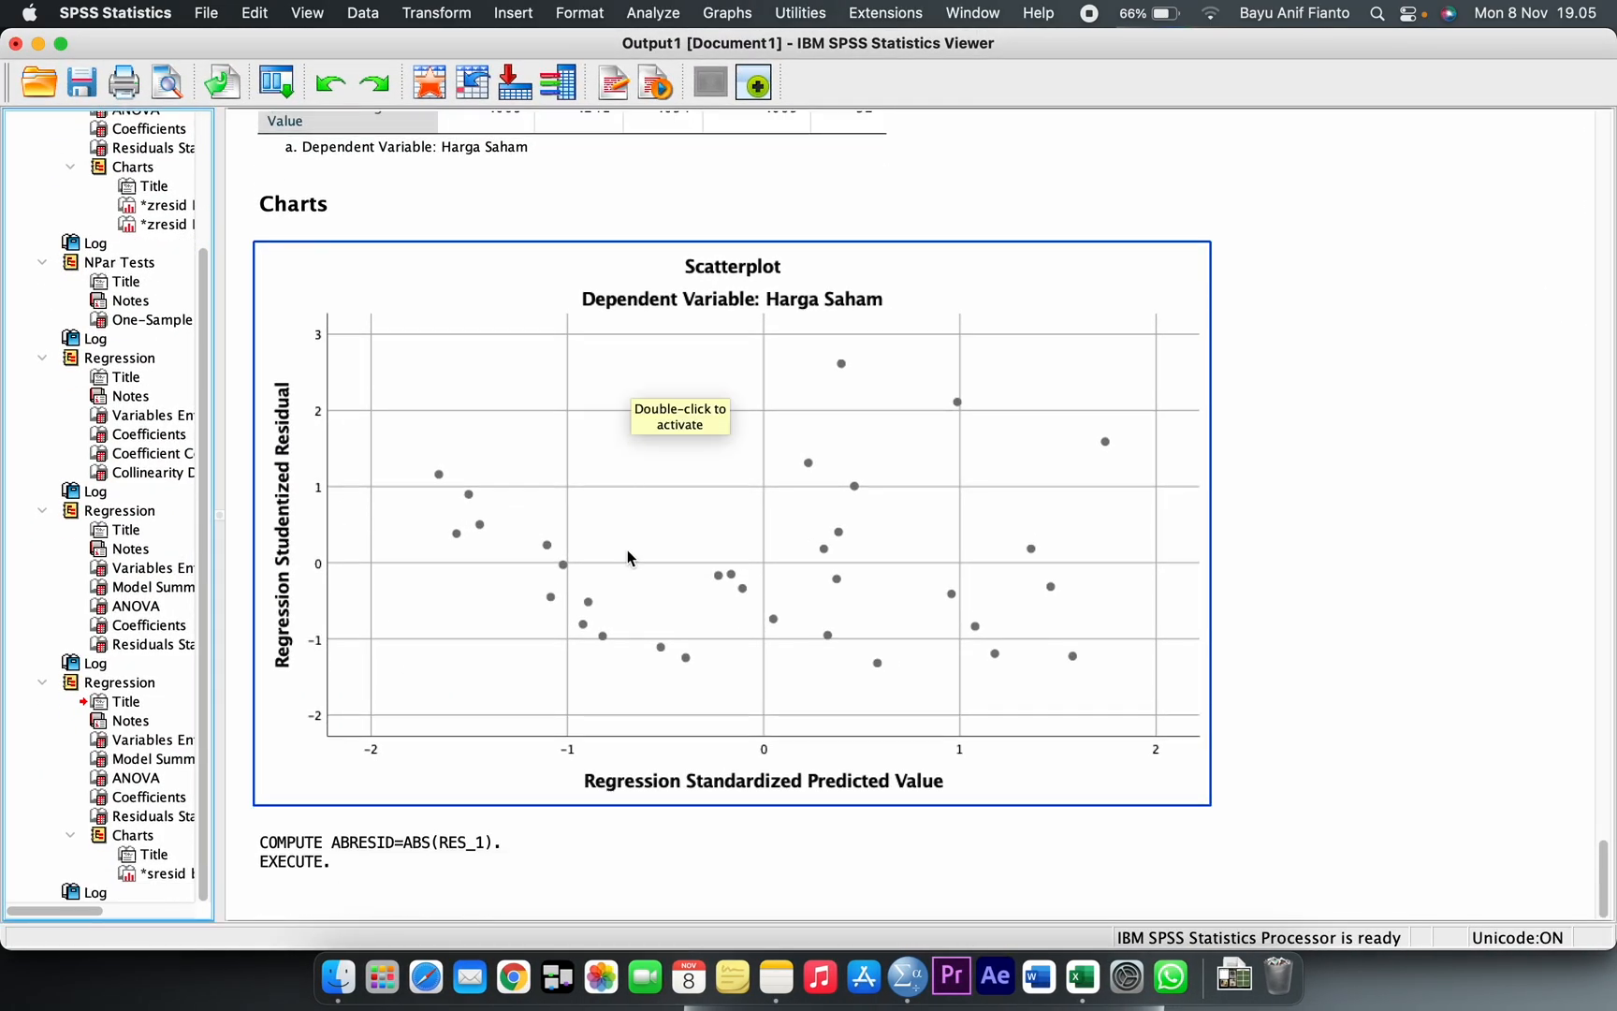
click(382, 856)
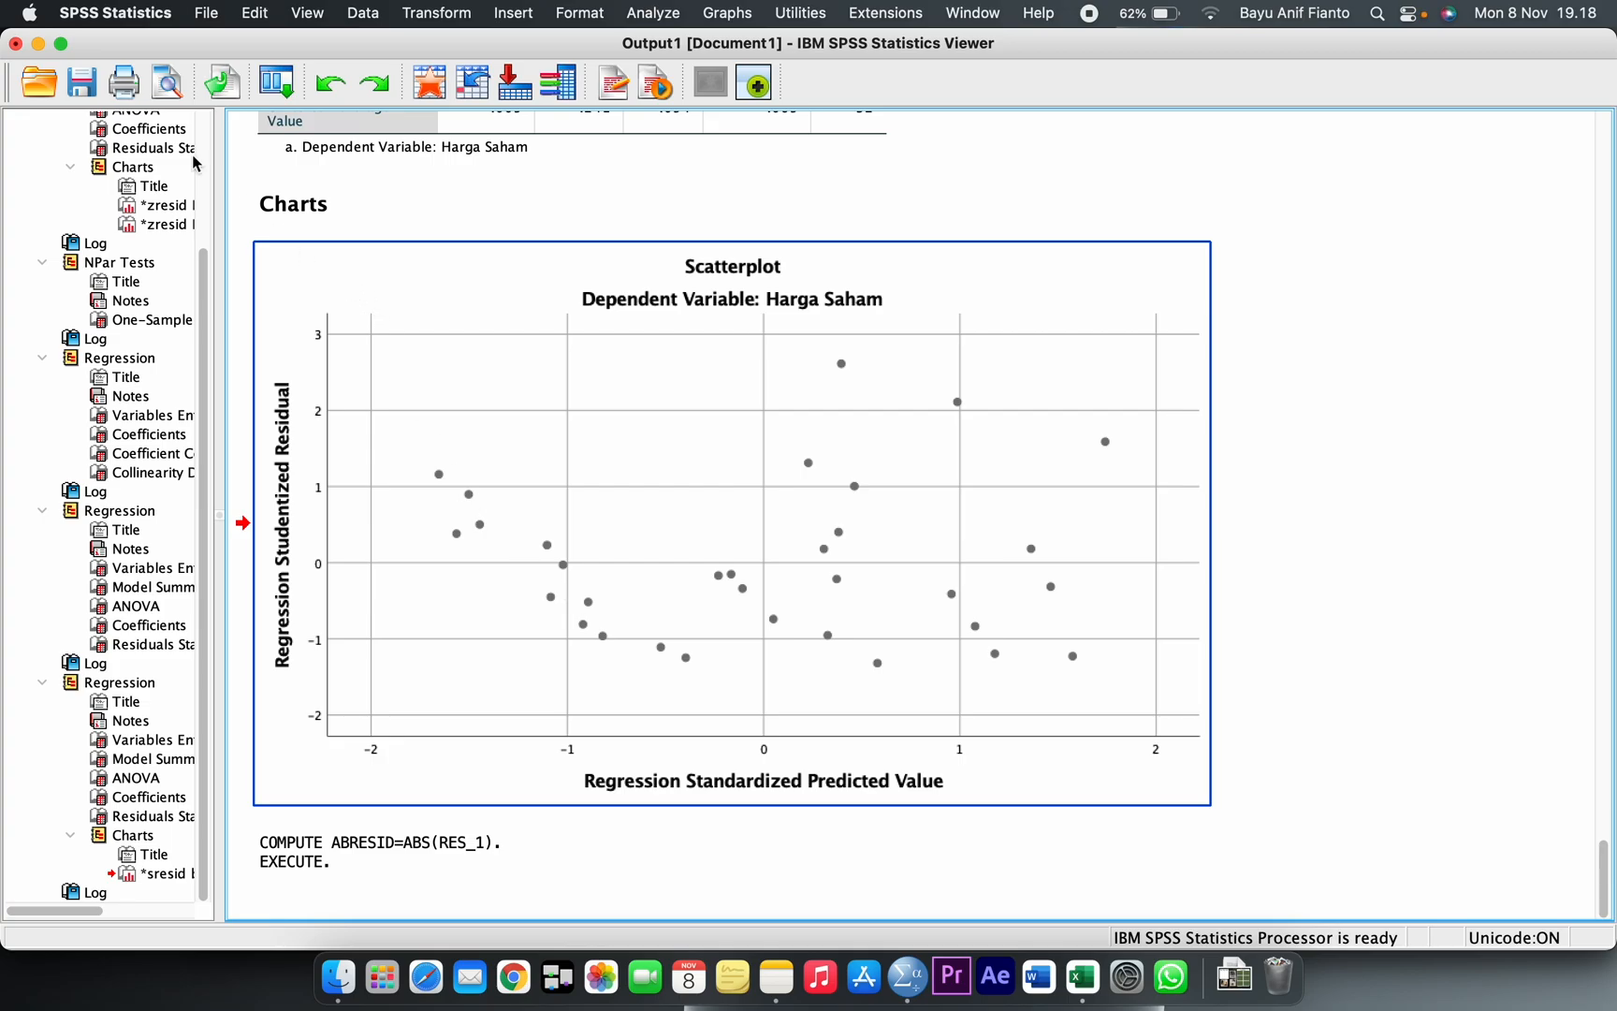
Back in the data editor, reopen the linear regression setup and replace Harga Saham with ABRESID as the dependent variable.
click(39, 44)
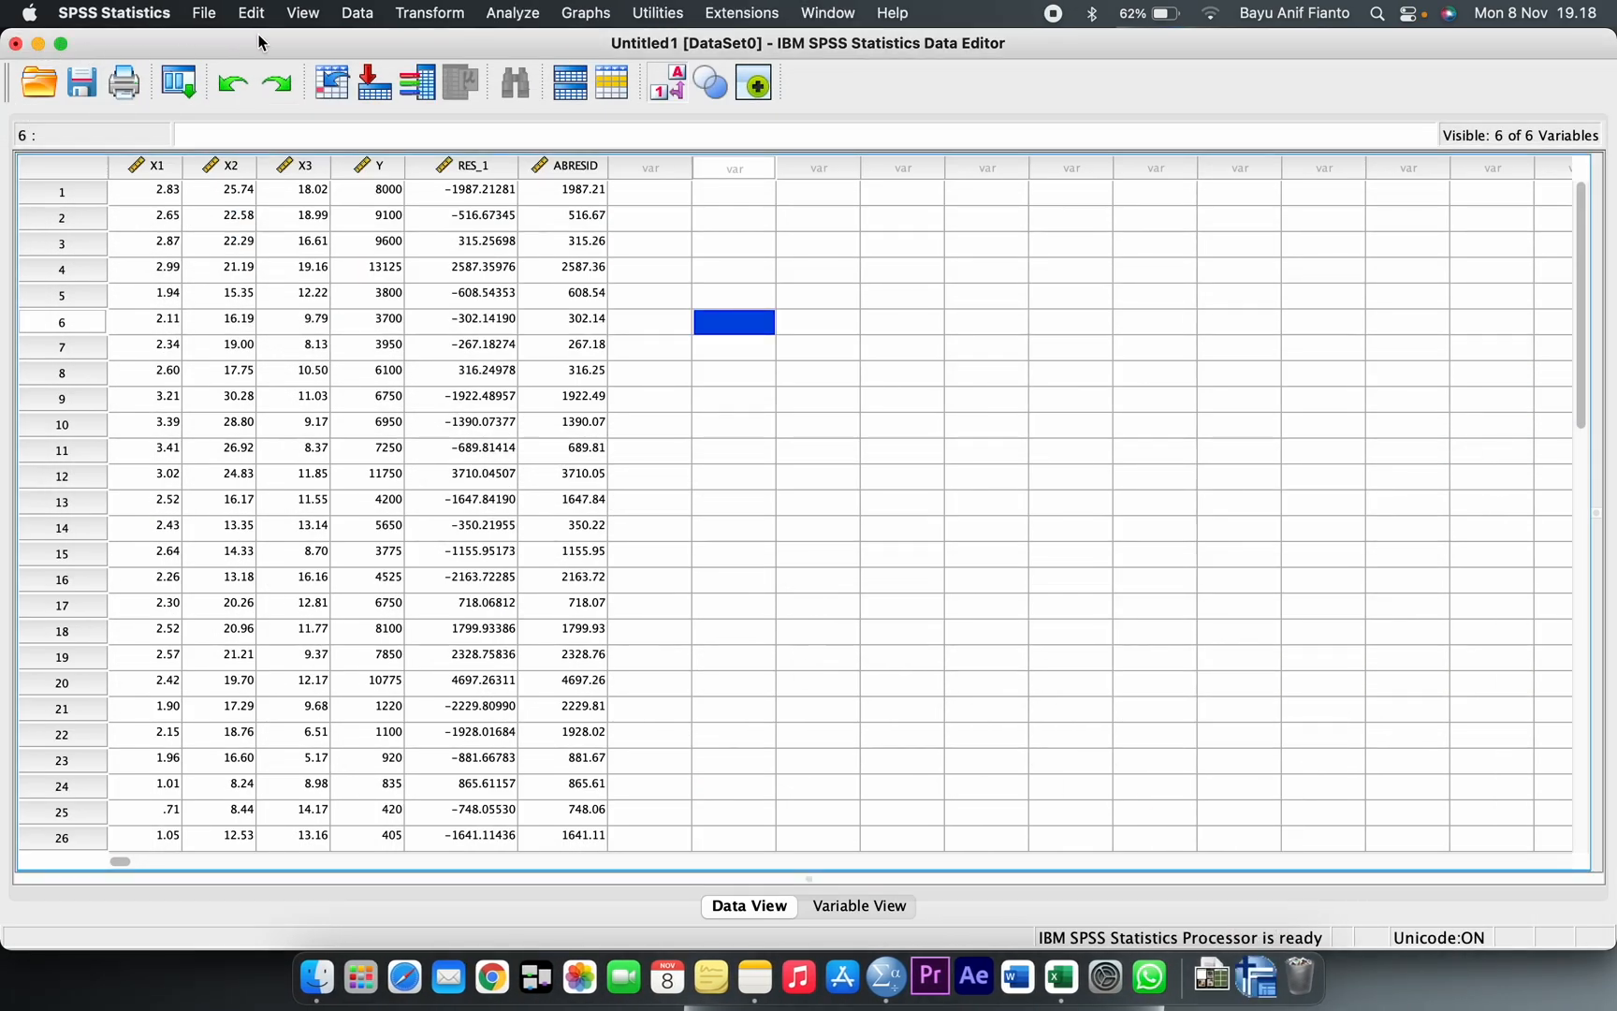
click(513, 13)
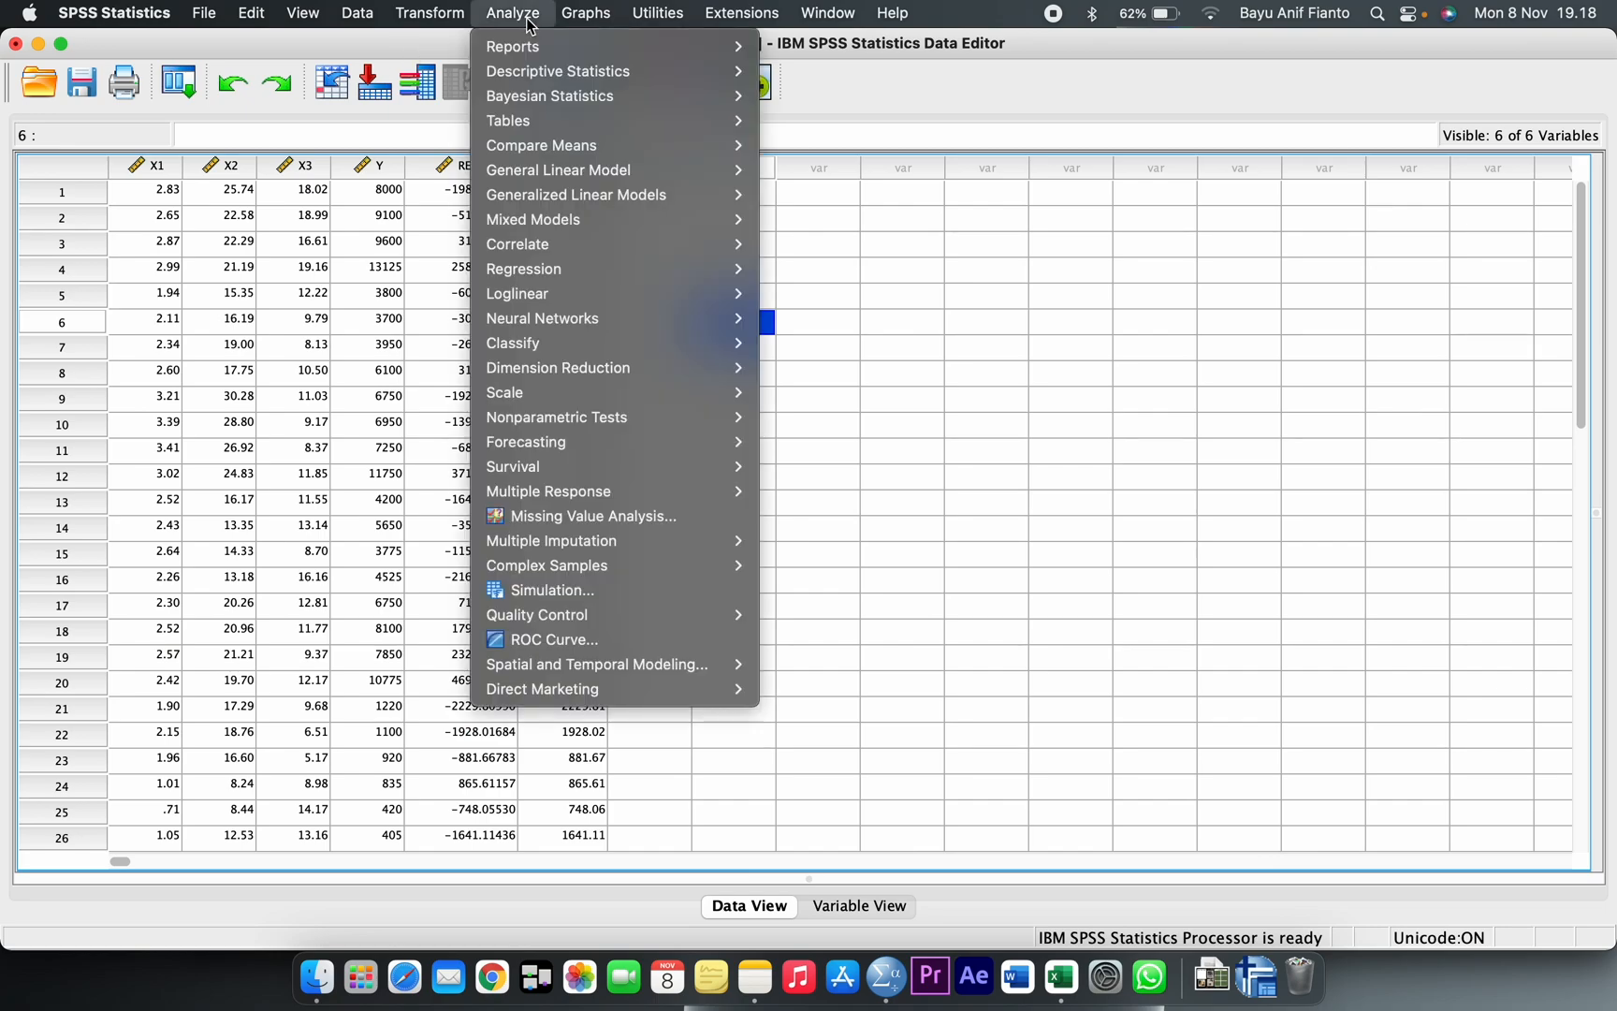
mouse_move(582, 268)
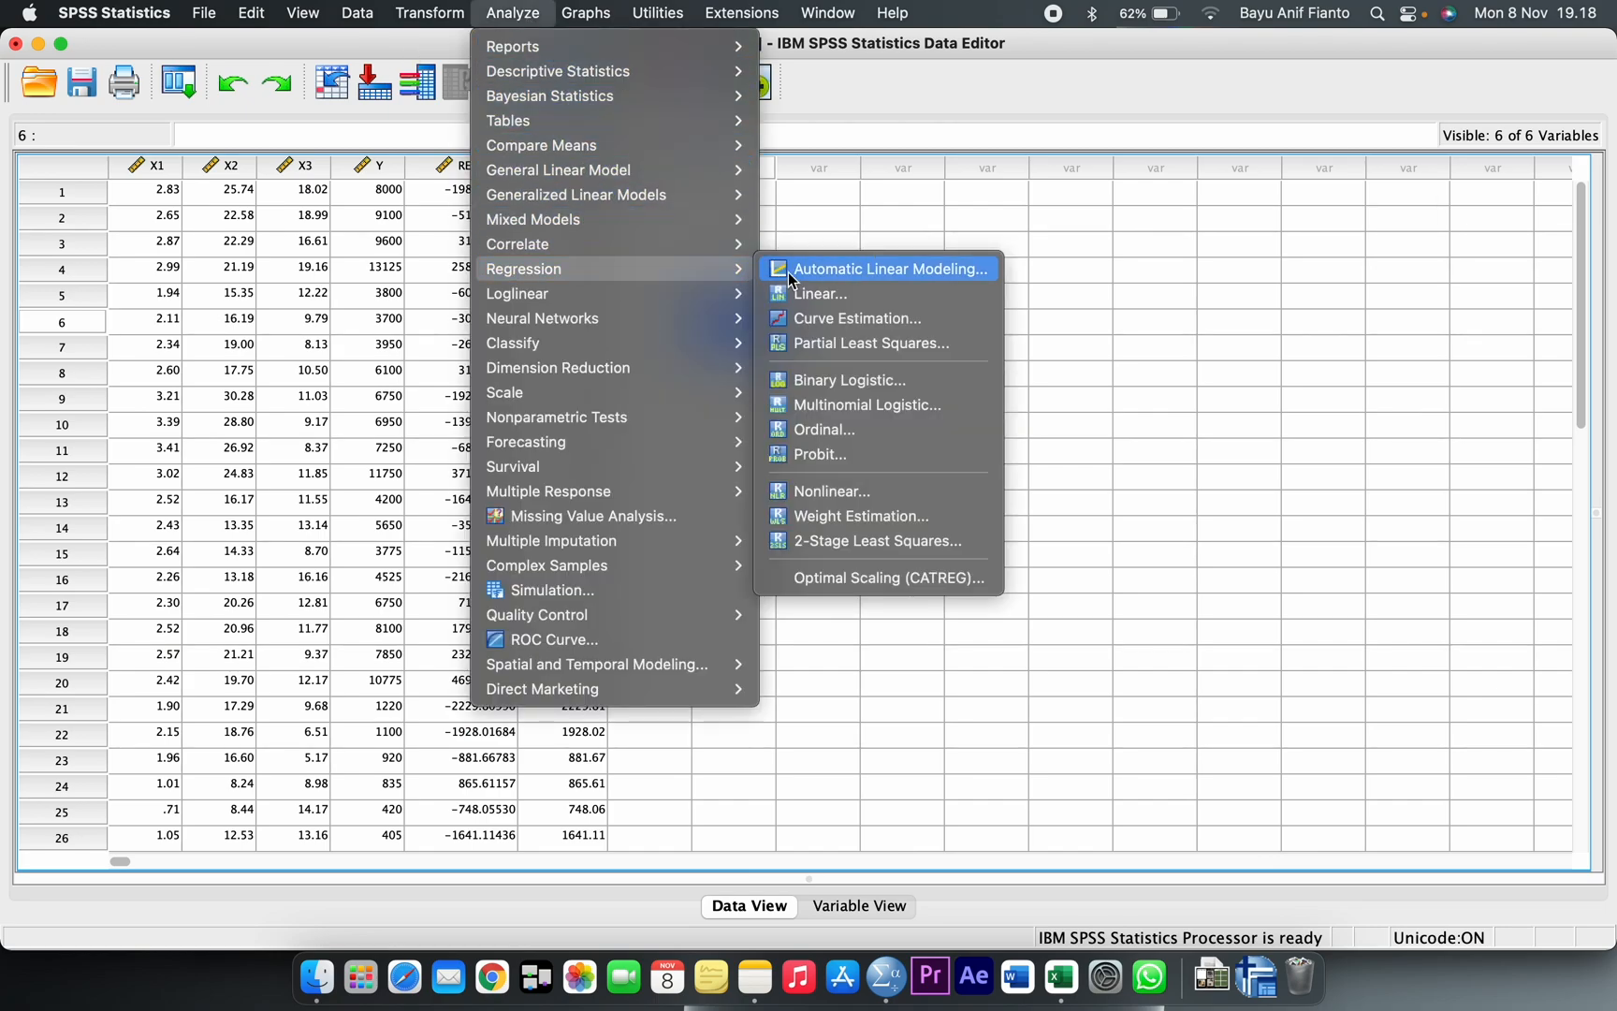
click(800, 293)
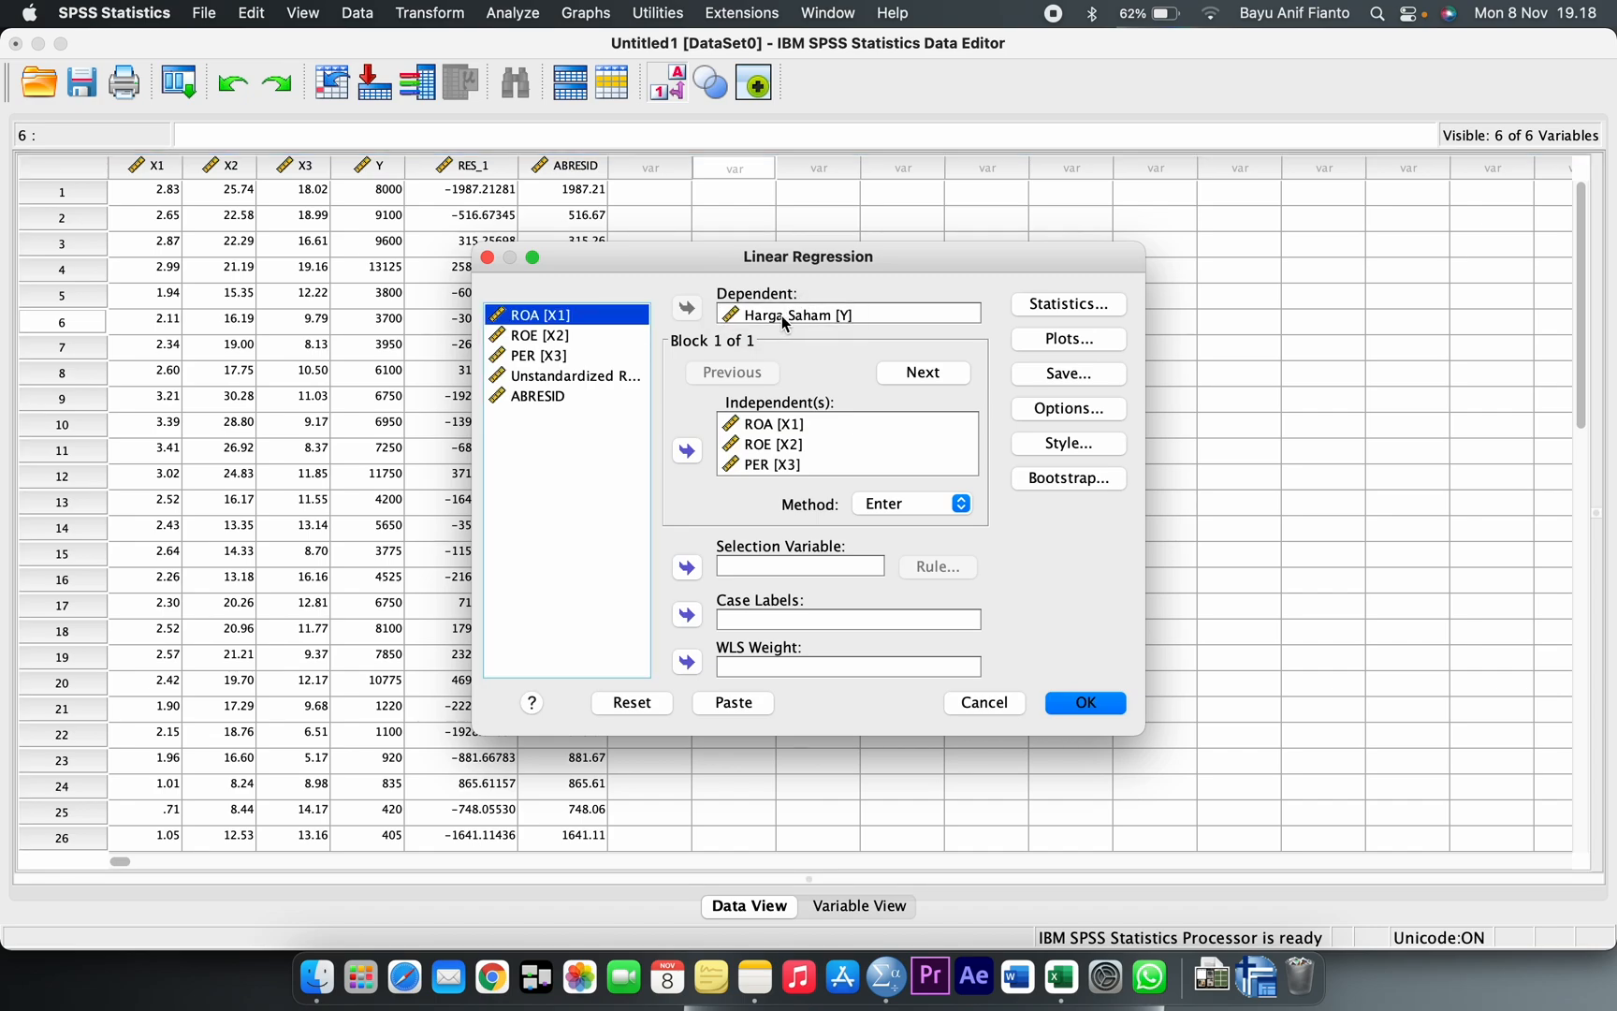
click(760, 316)
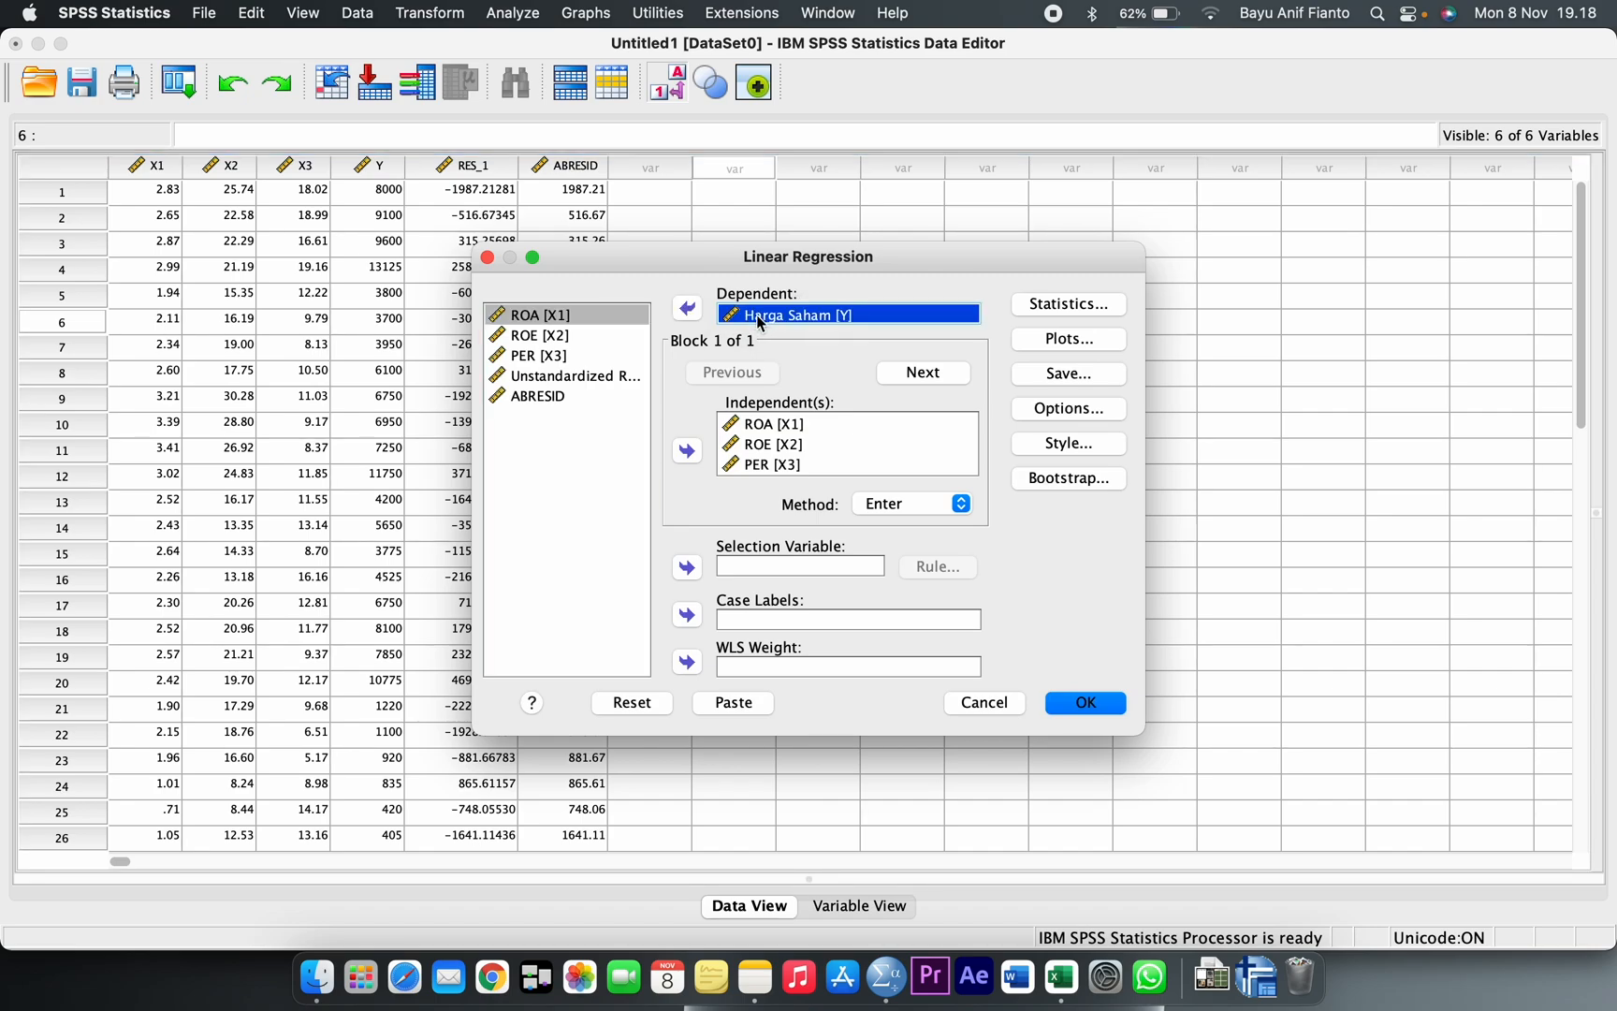
click(688, 310)
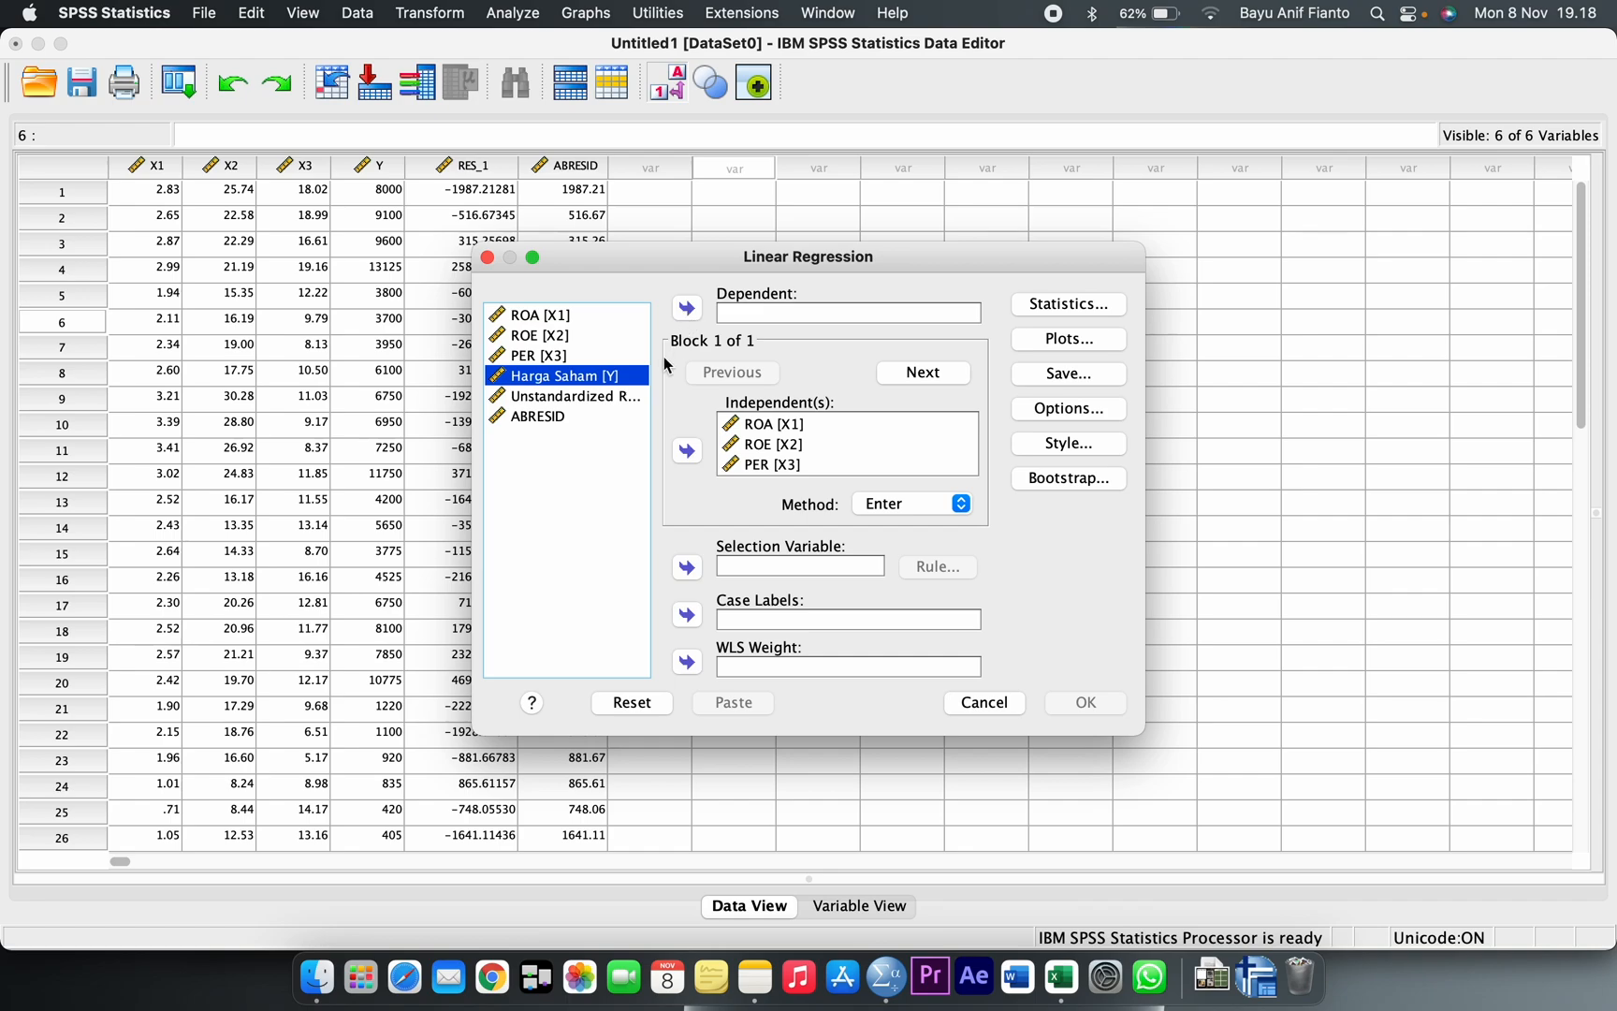
click(566, 418)
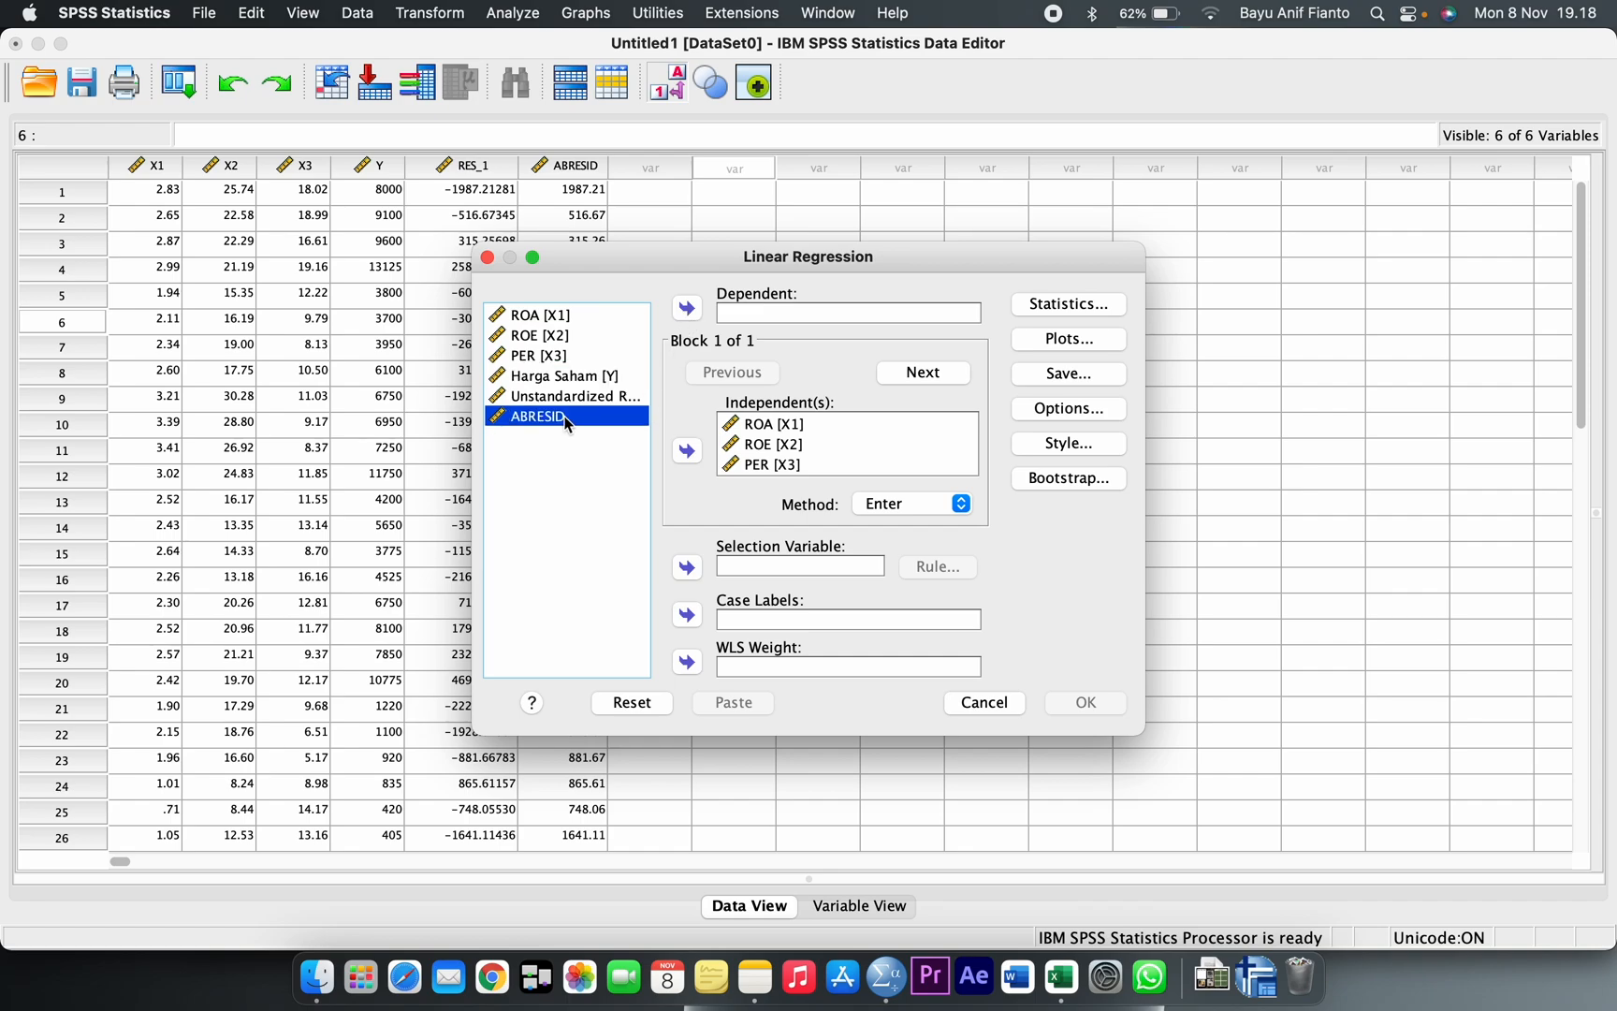
click(687, 309)
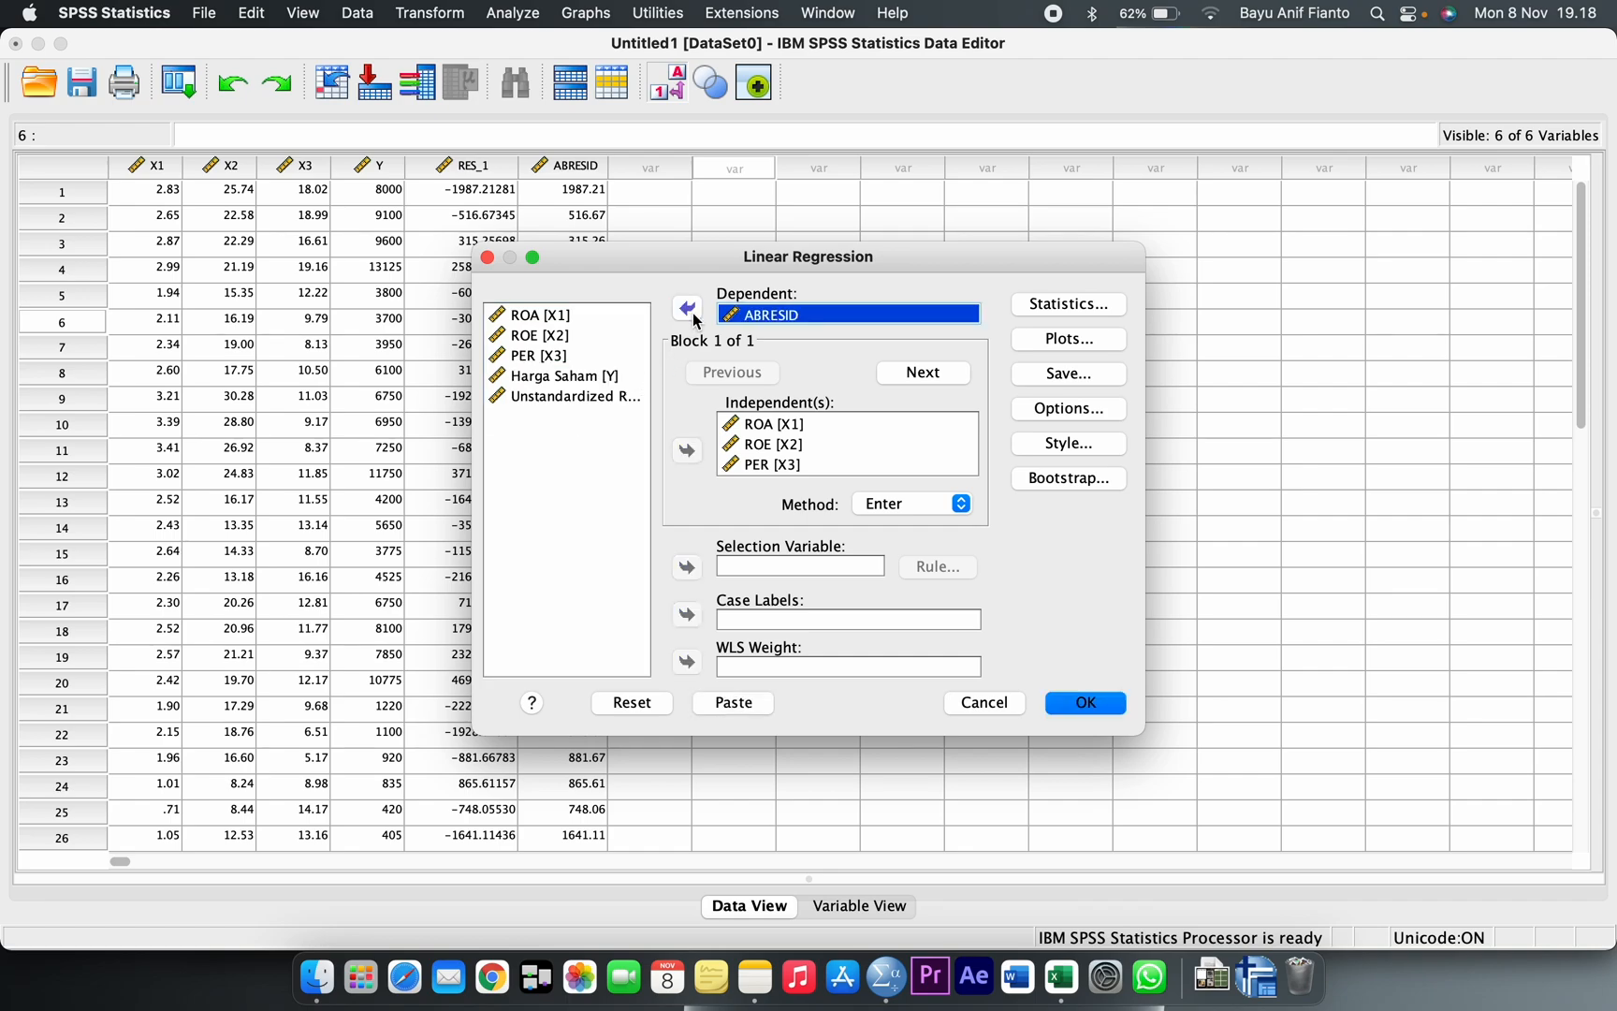
Keep only Estimates and Model fit as the regression statistics, and leave the scatterplot's Y and X variables empty.
click(1070, 303)
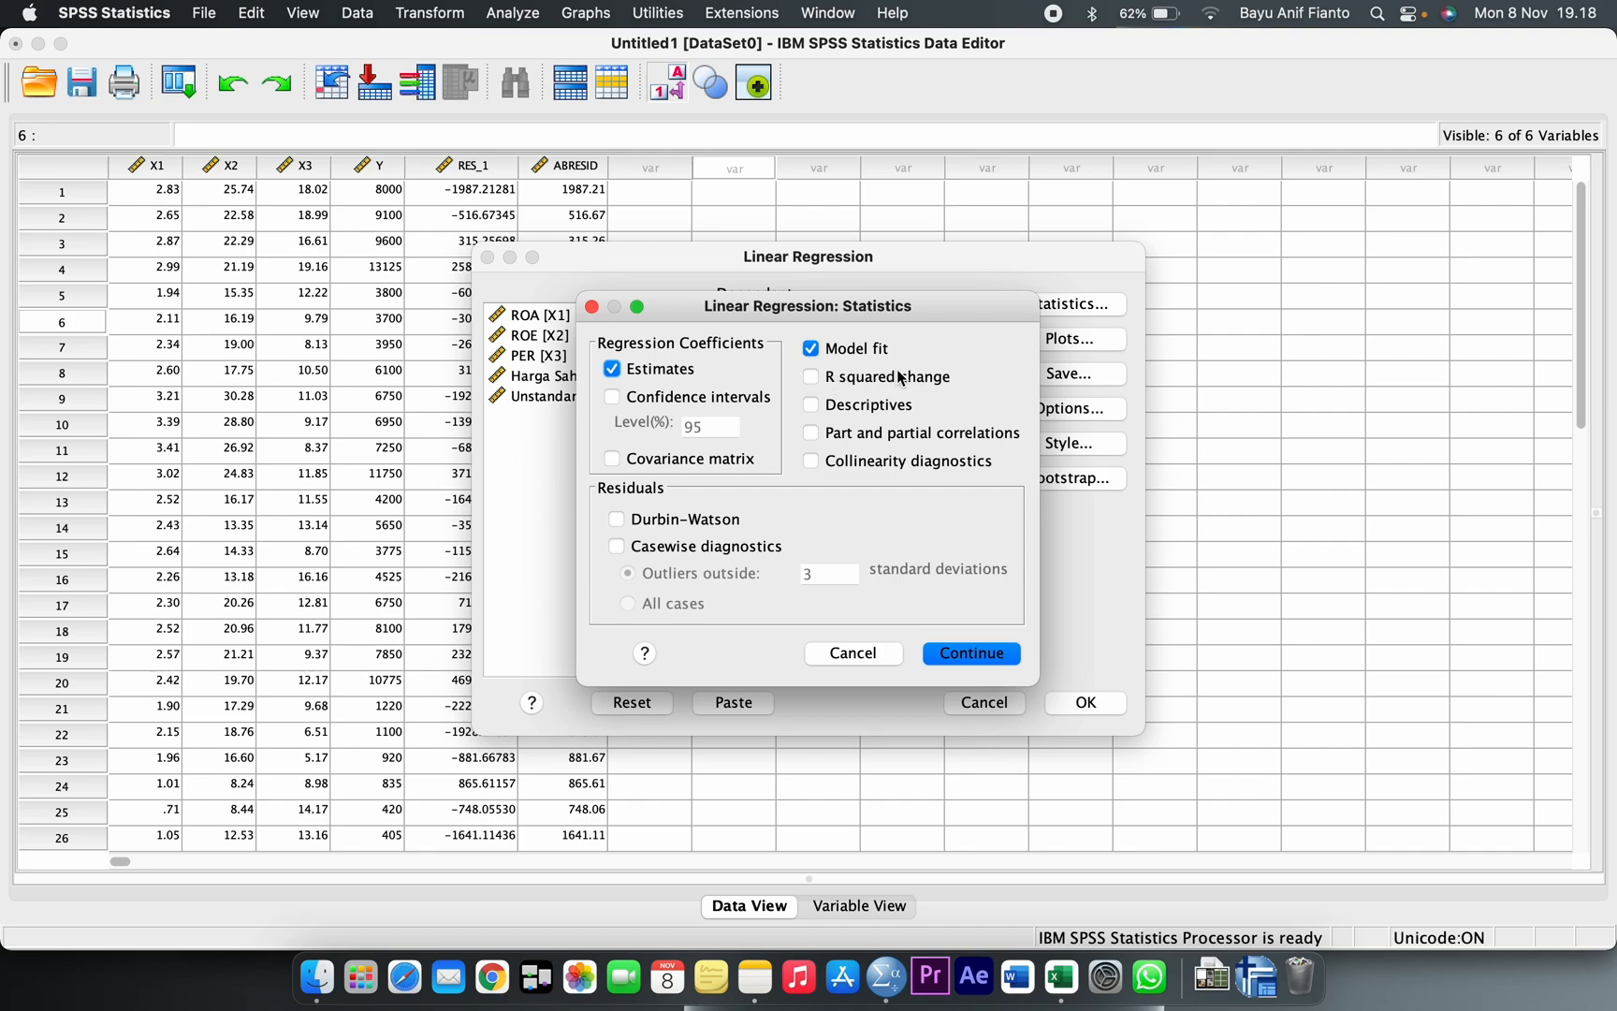
click(976, 656)
click(1082, 345)
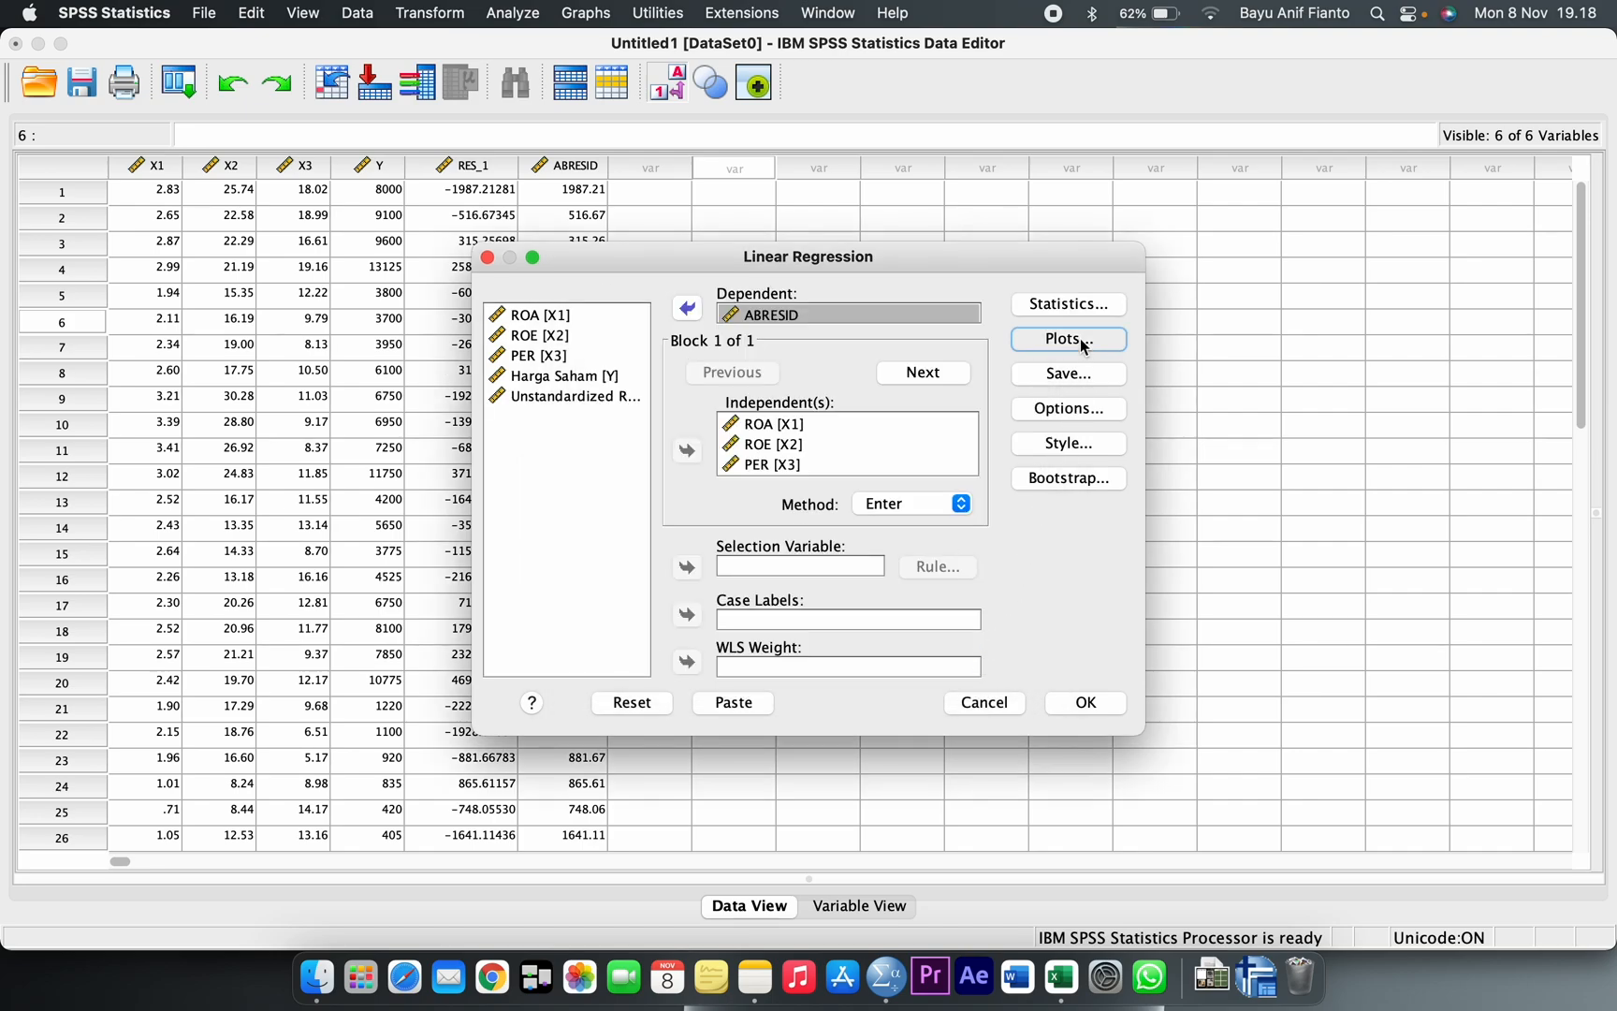
click(889, 449)
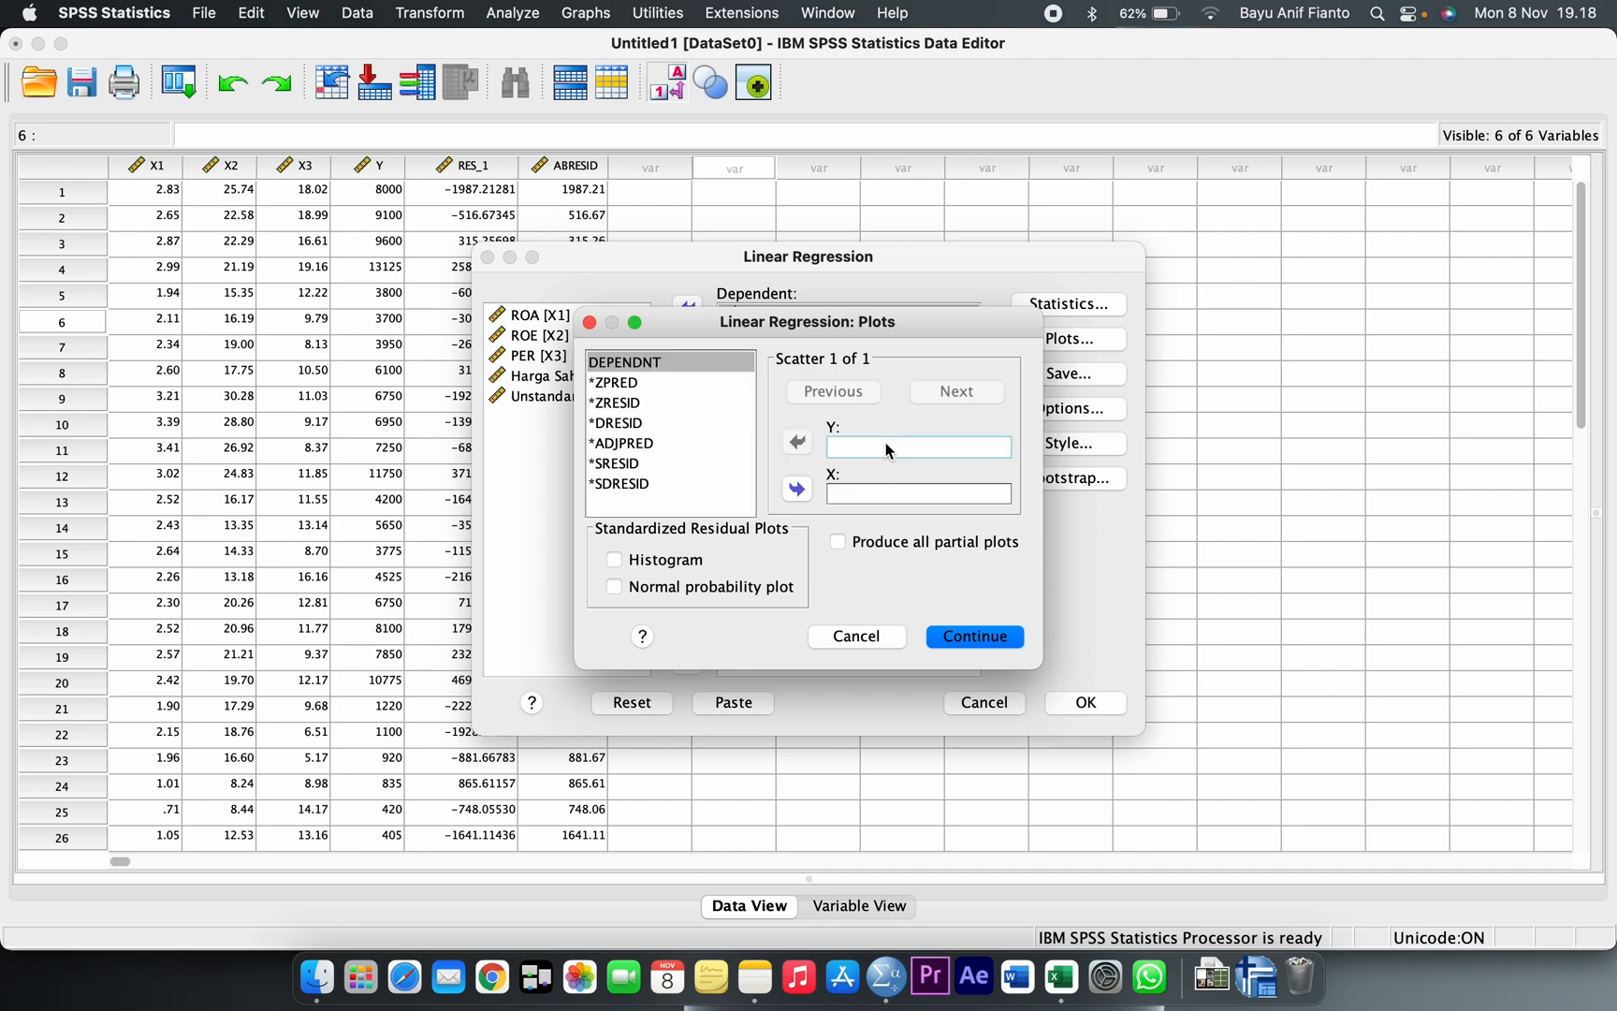
click(869, 496)
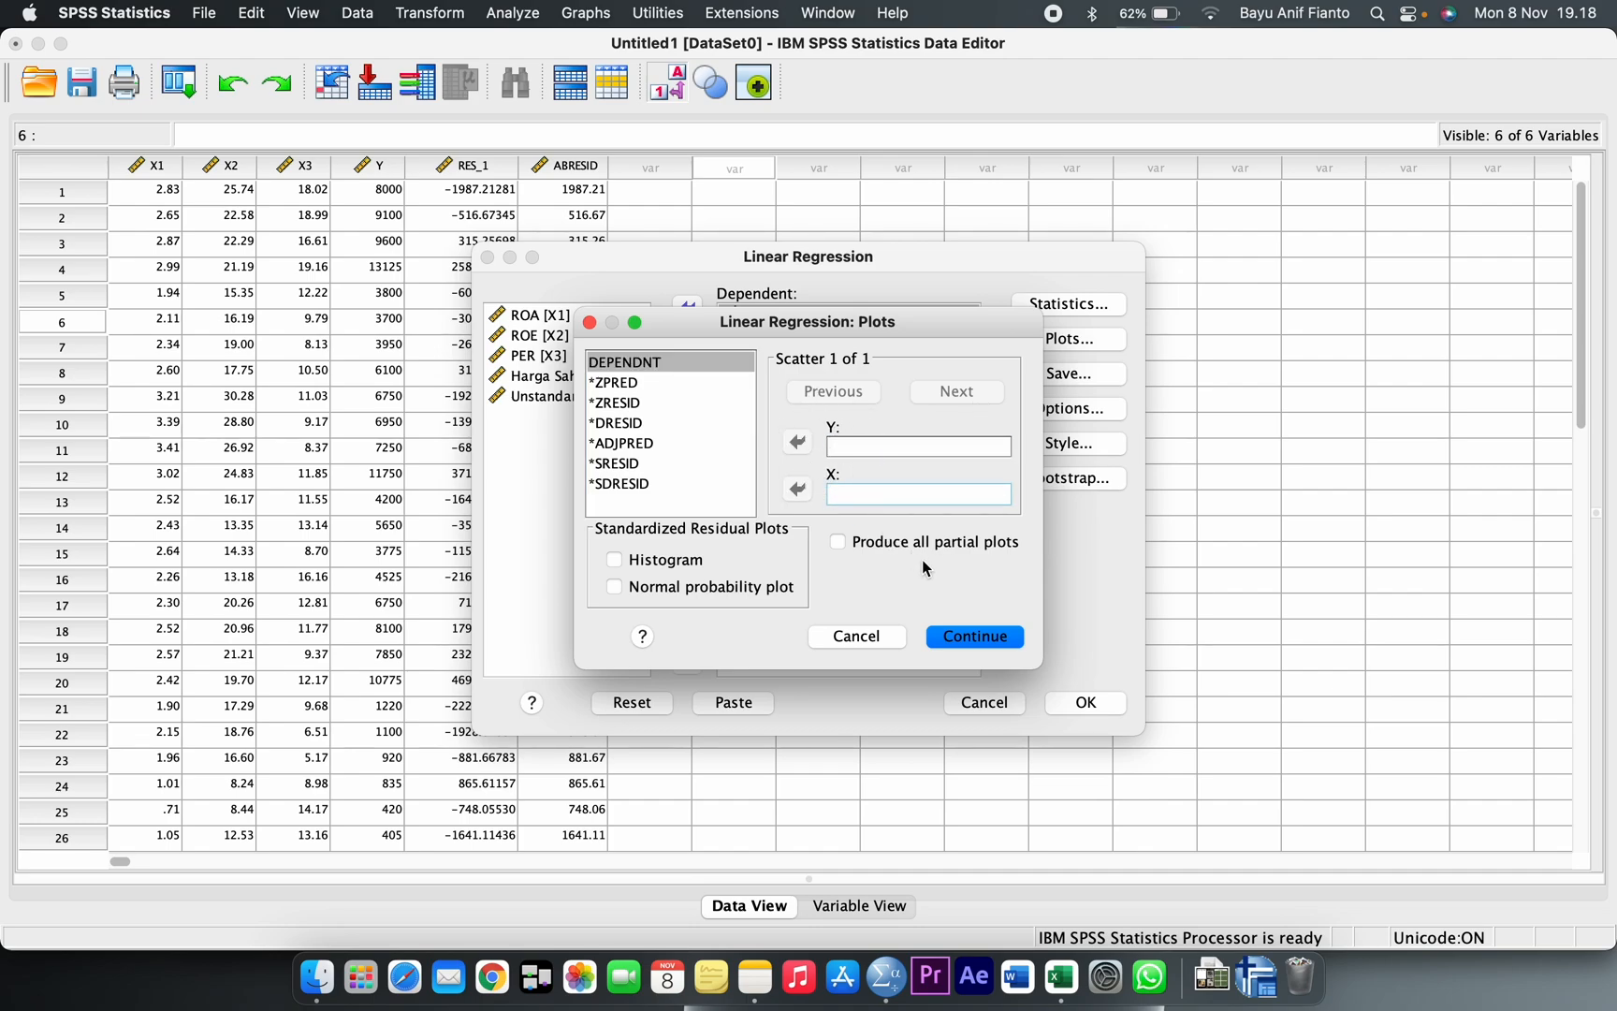
click(856, 447)
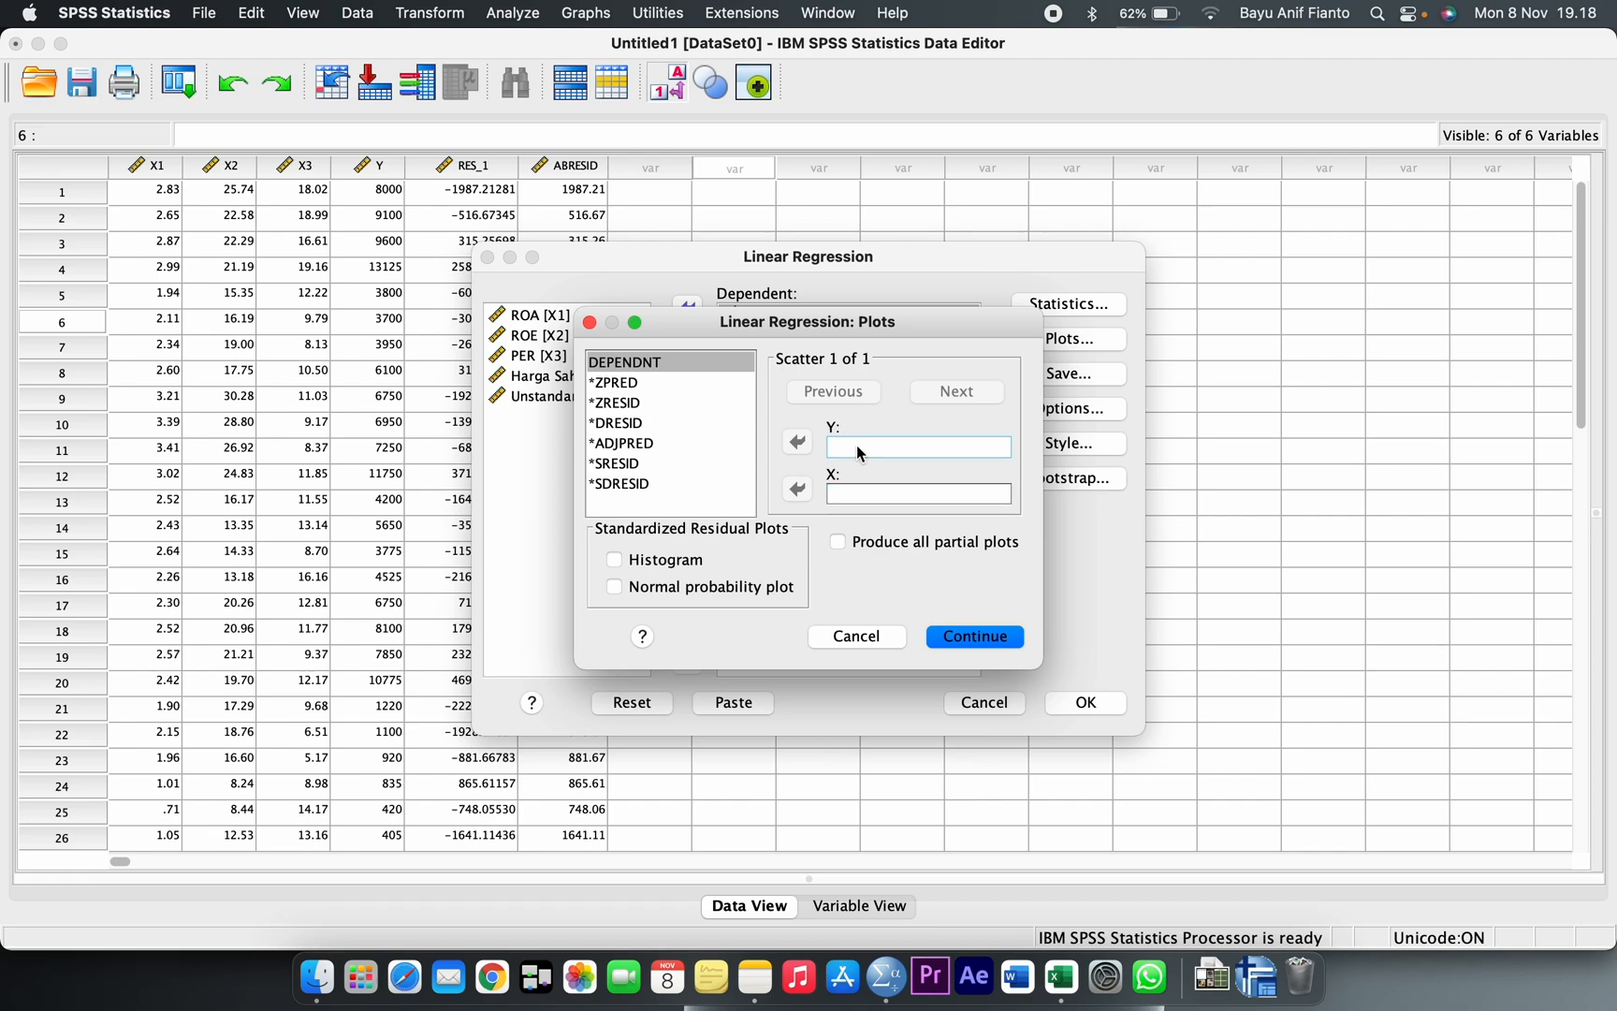
click(880, 494)
click(993, 640)
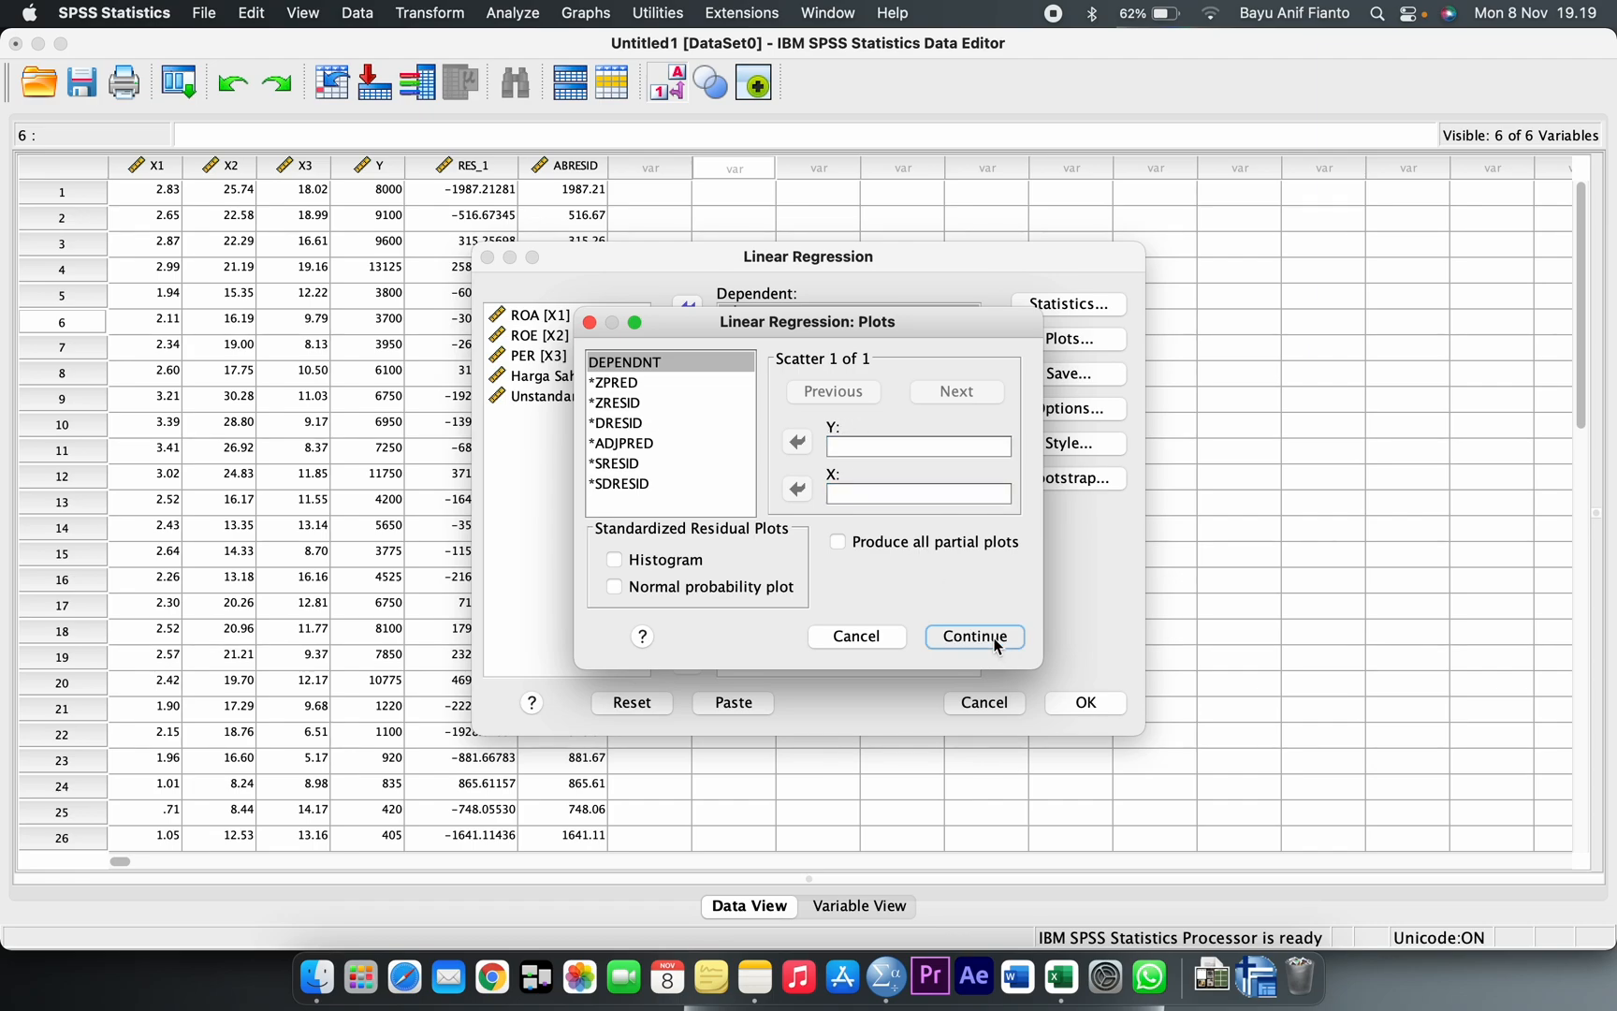
Run the ABRESID regression without saving any new variables, and check the Sig. values of ROA, ROE and PER in the Coefficients table.
click(1088, 380)
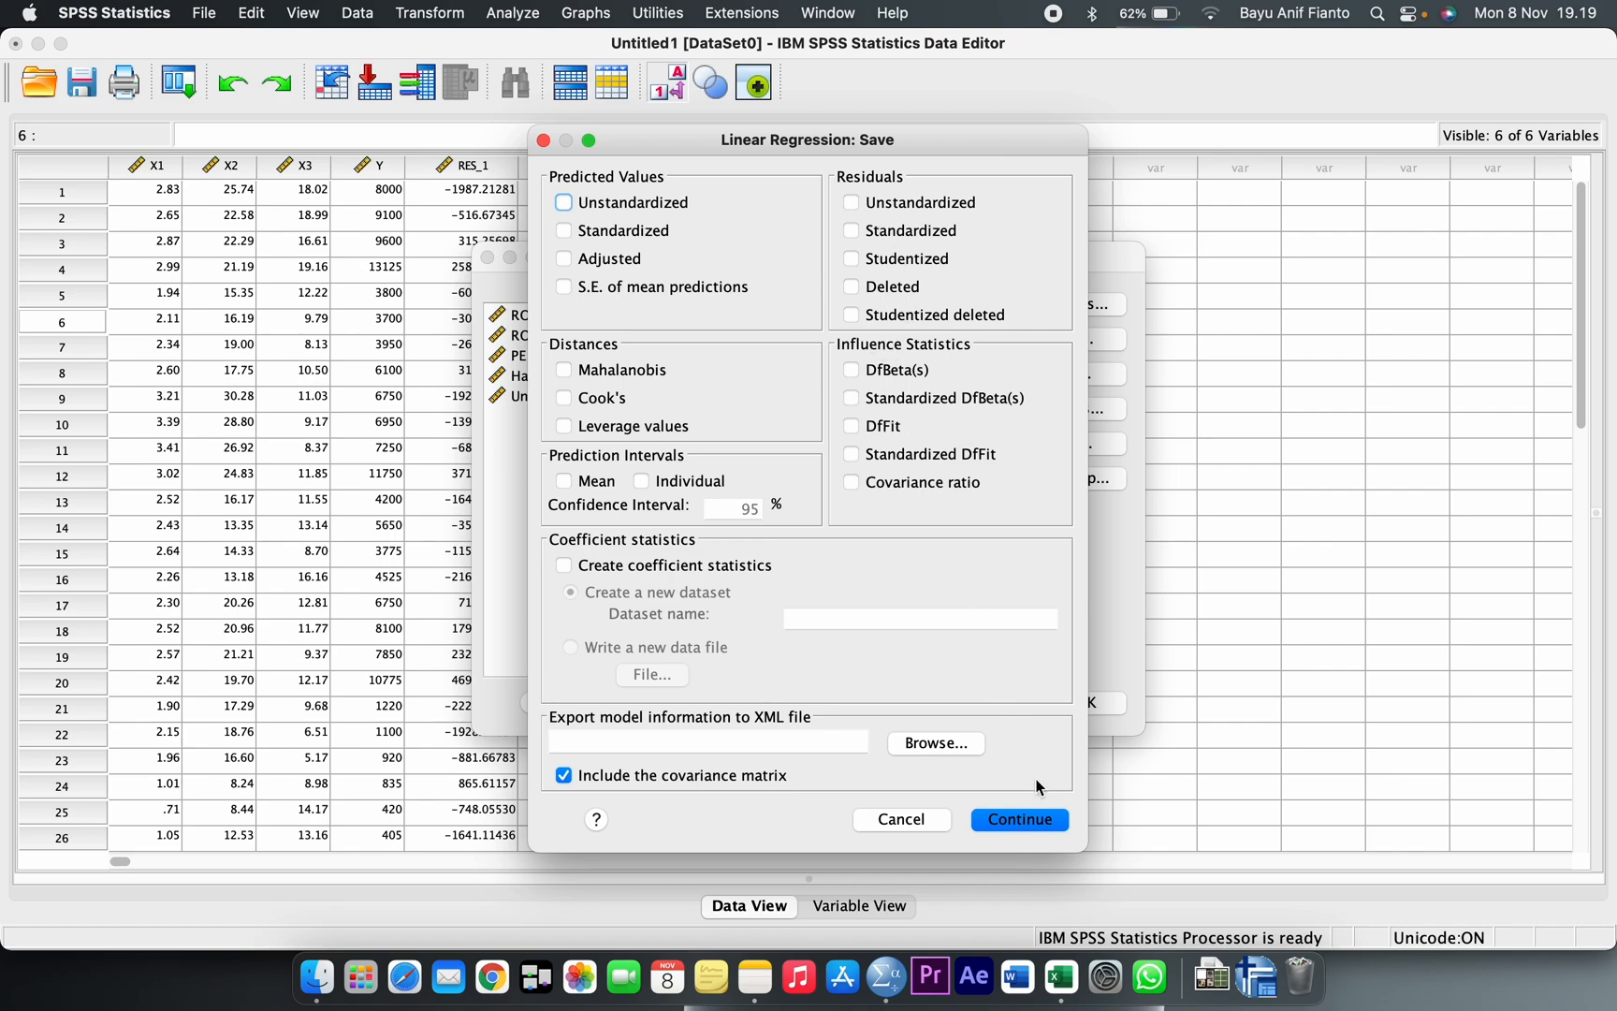
click(1034, 818)
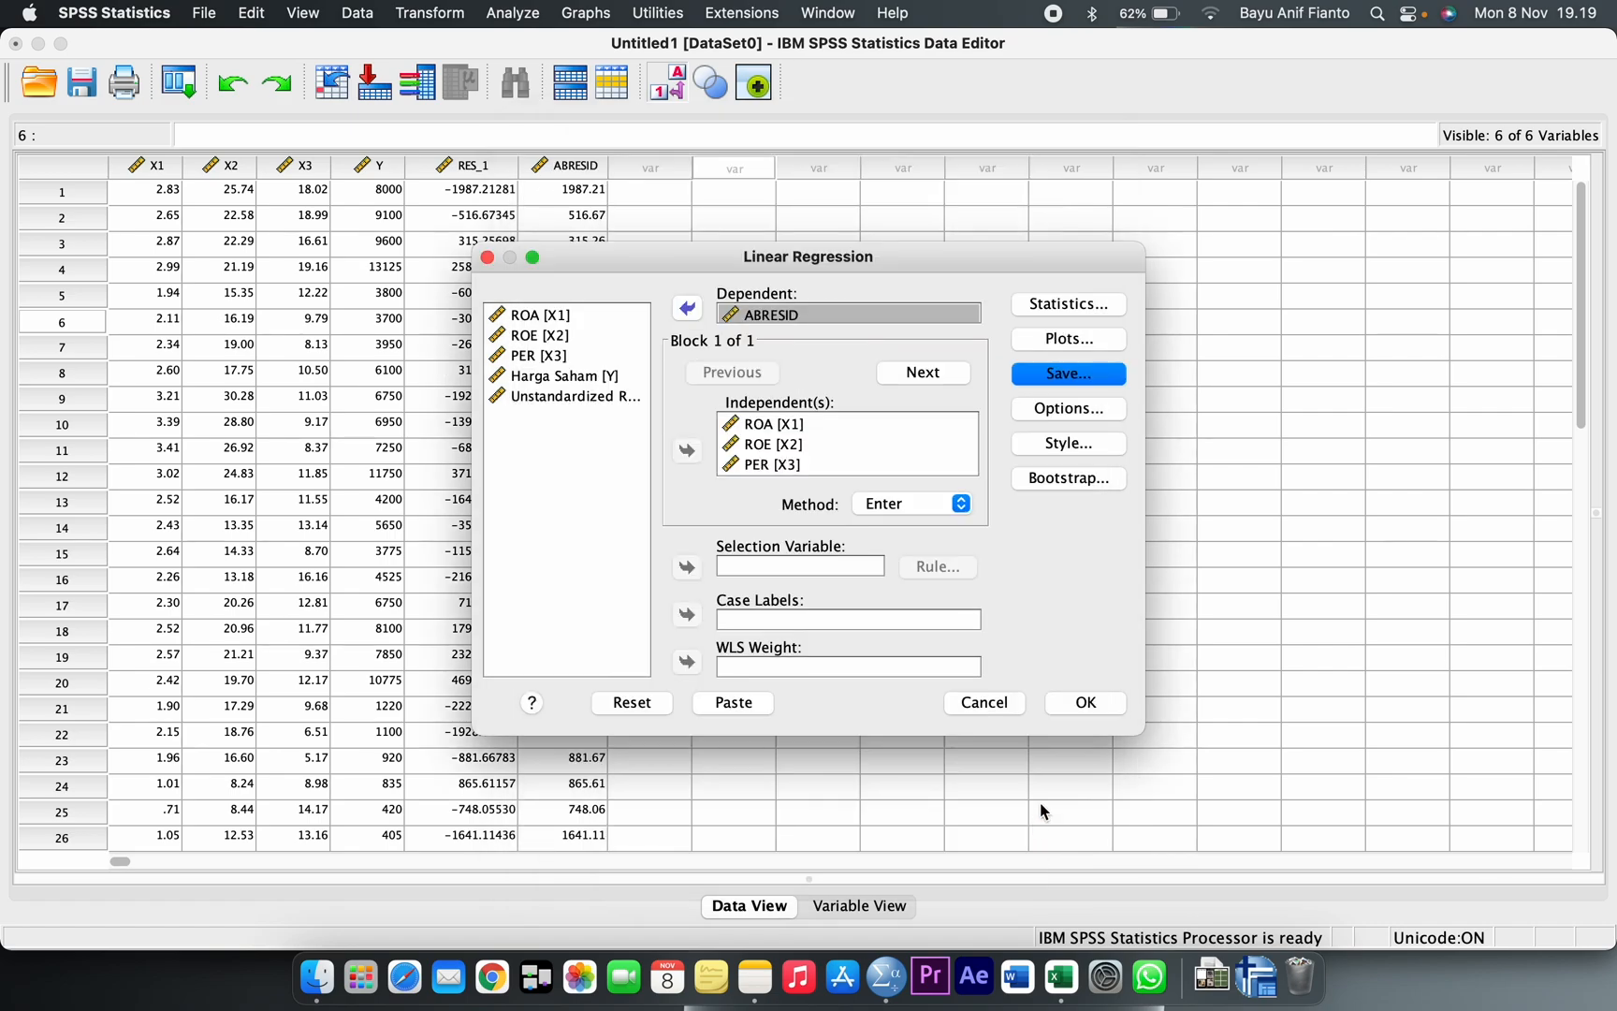
click(1100, 703)
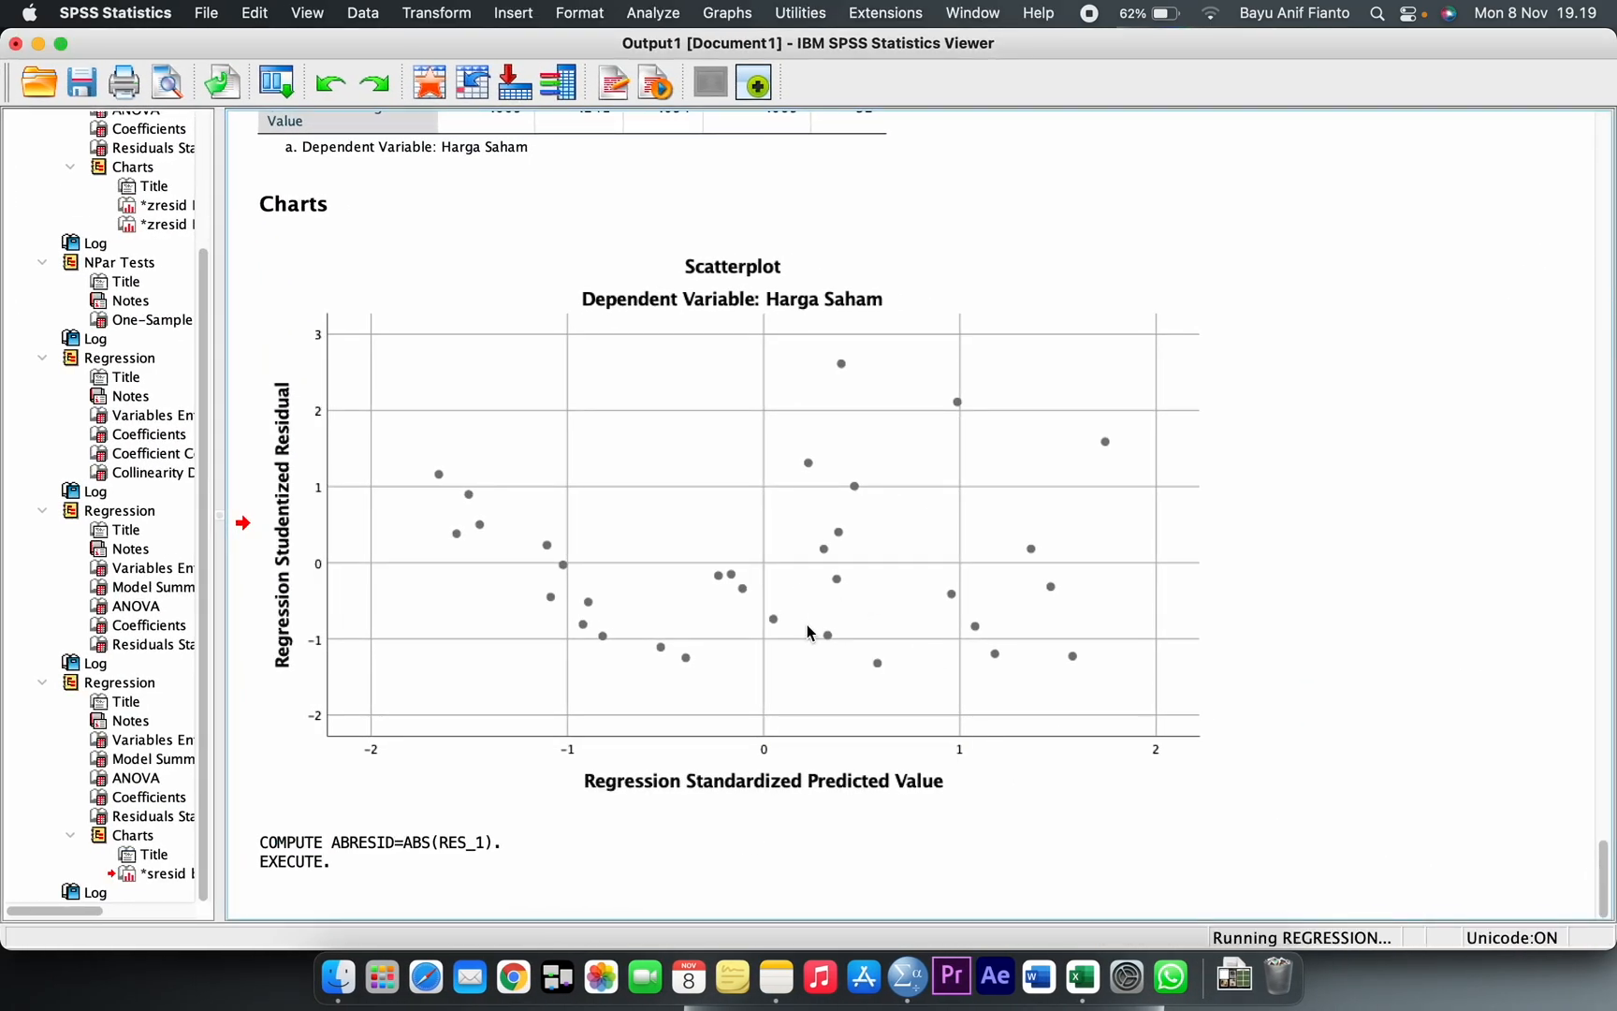
click(805, 622)
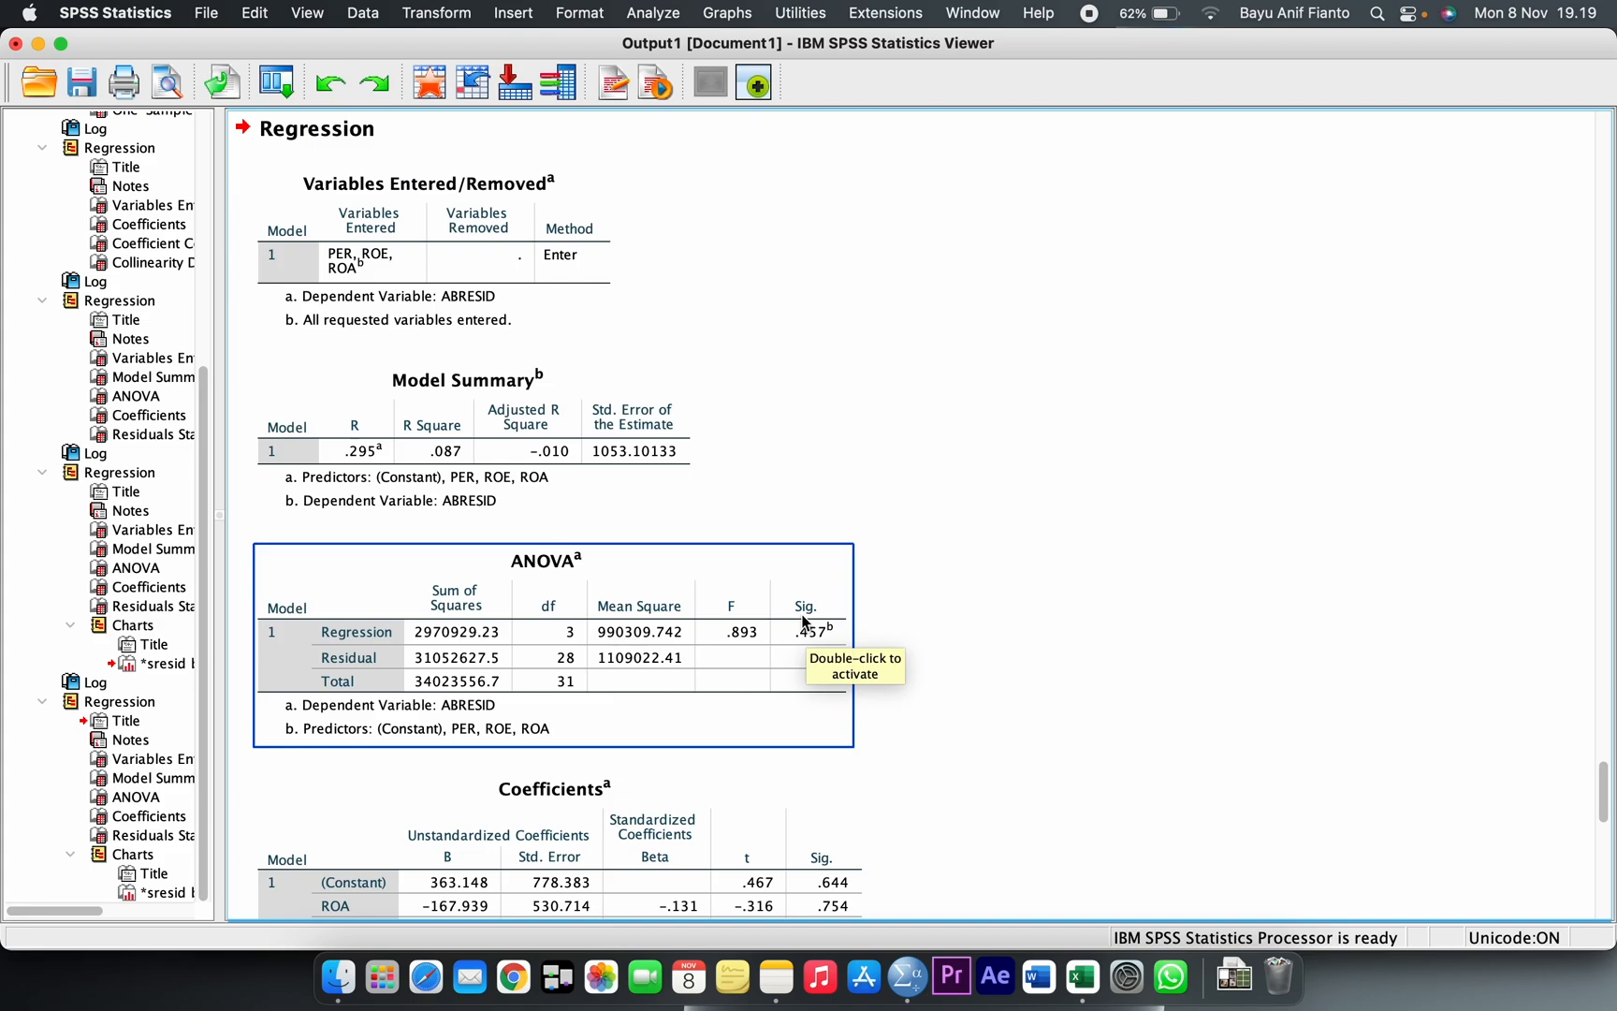
scroll(803, 622, down, 2)
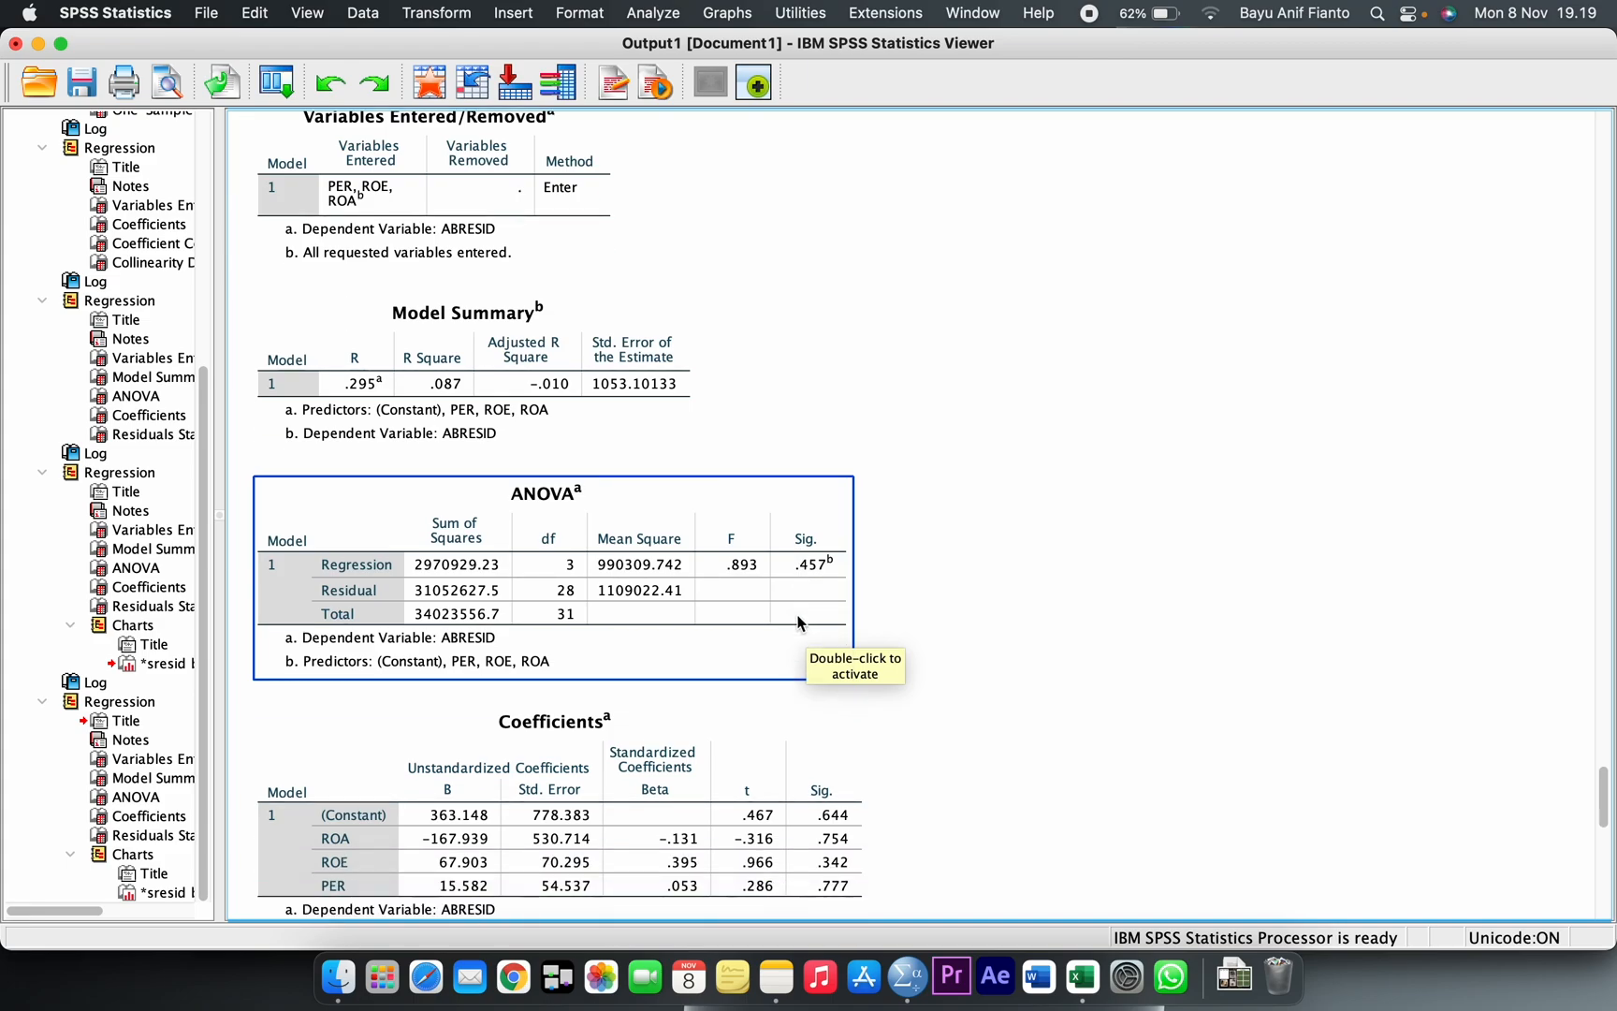
scroll(791, 508, down, 3)
scroll(791, 509, down, 3)
click(791, 513)
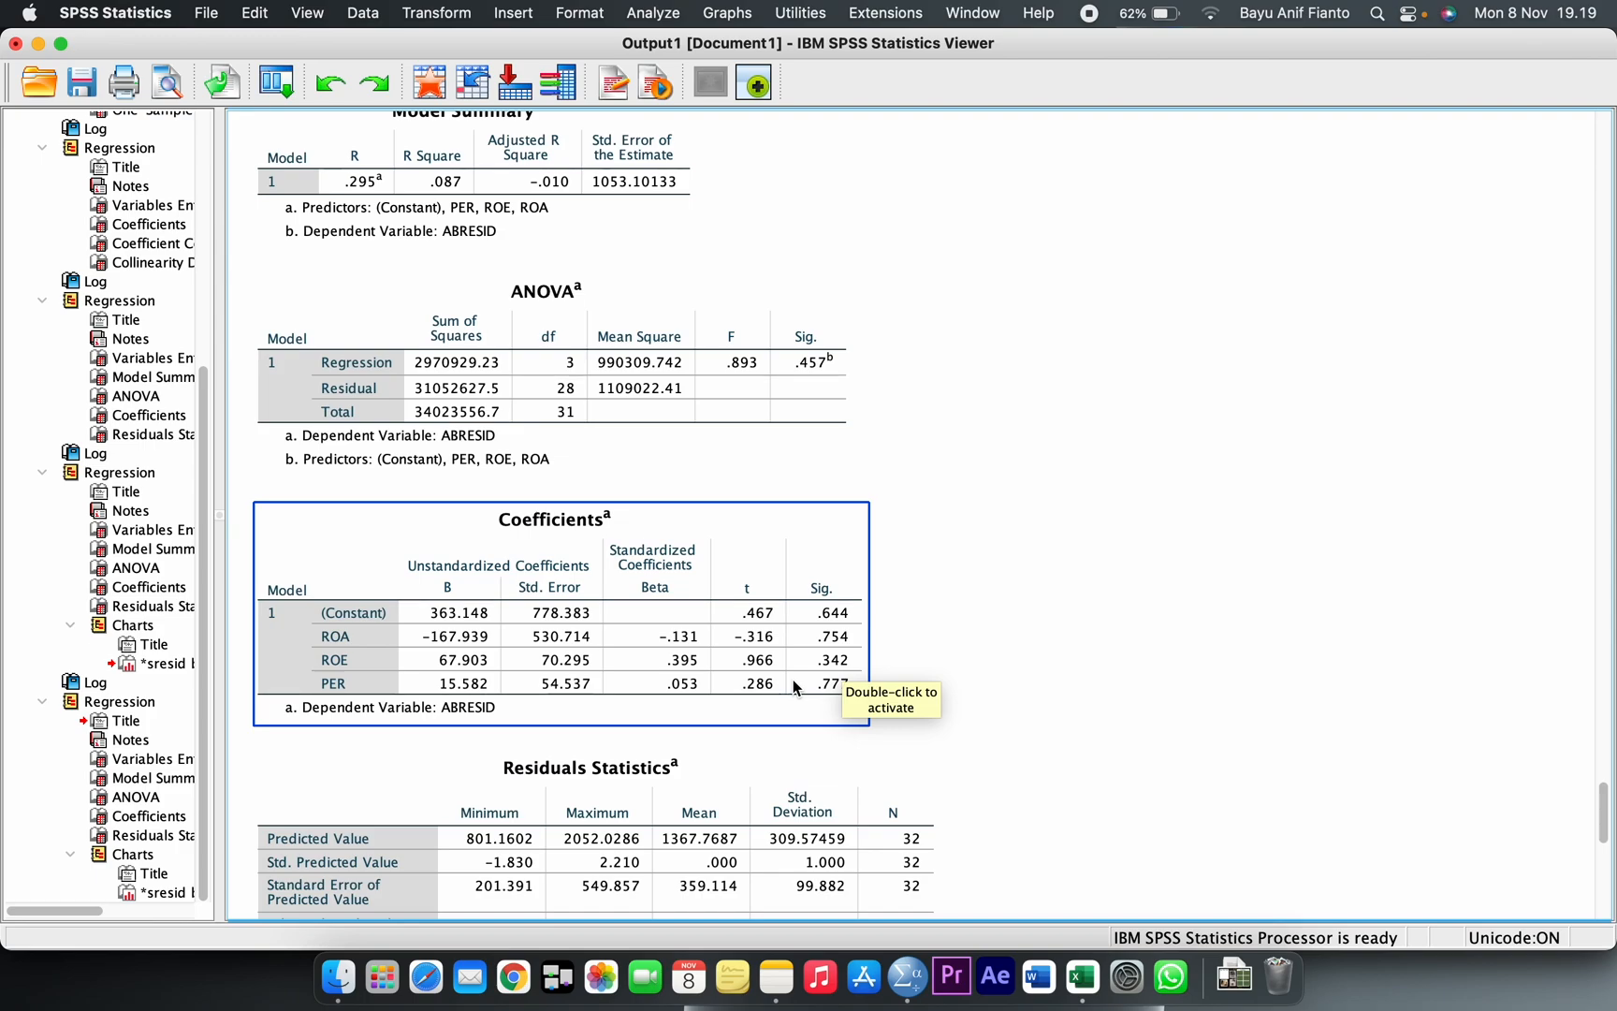
click(863, 694)
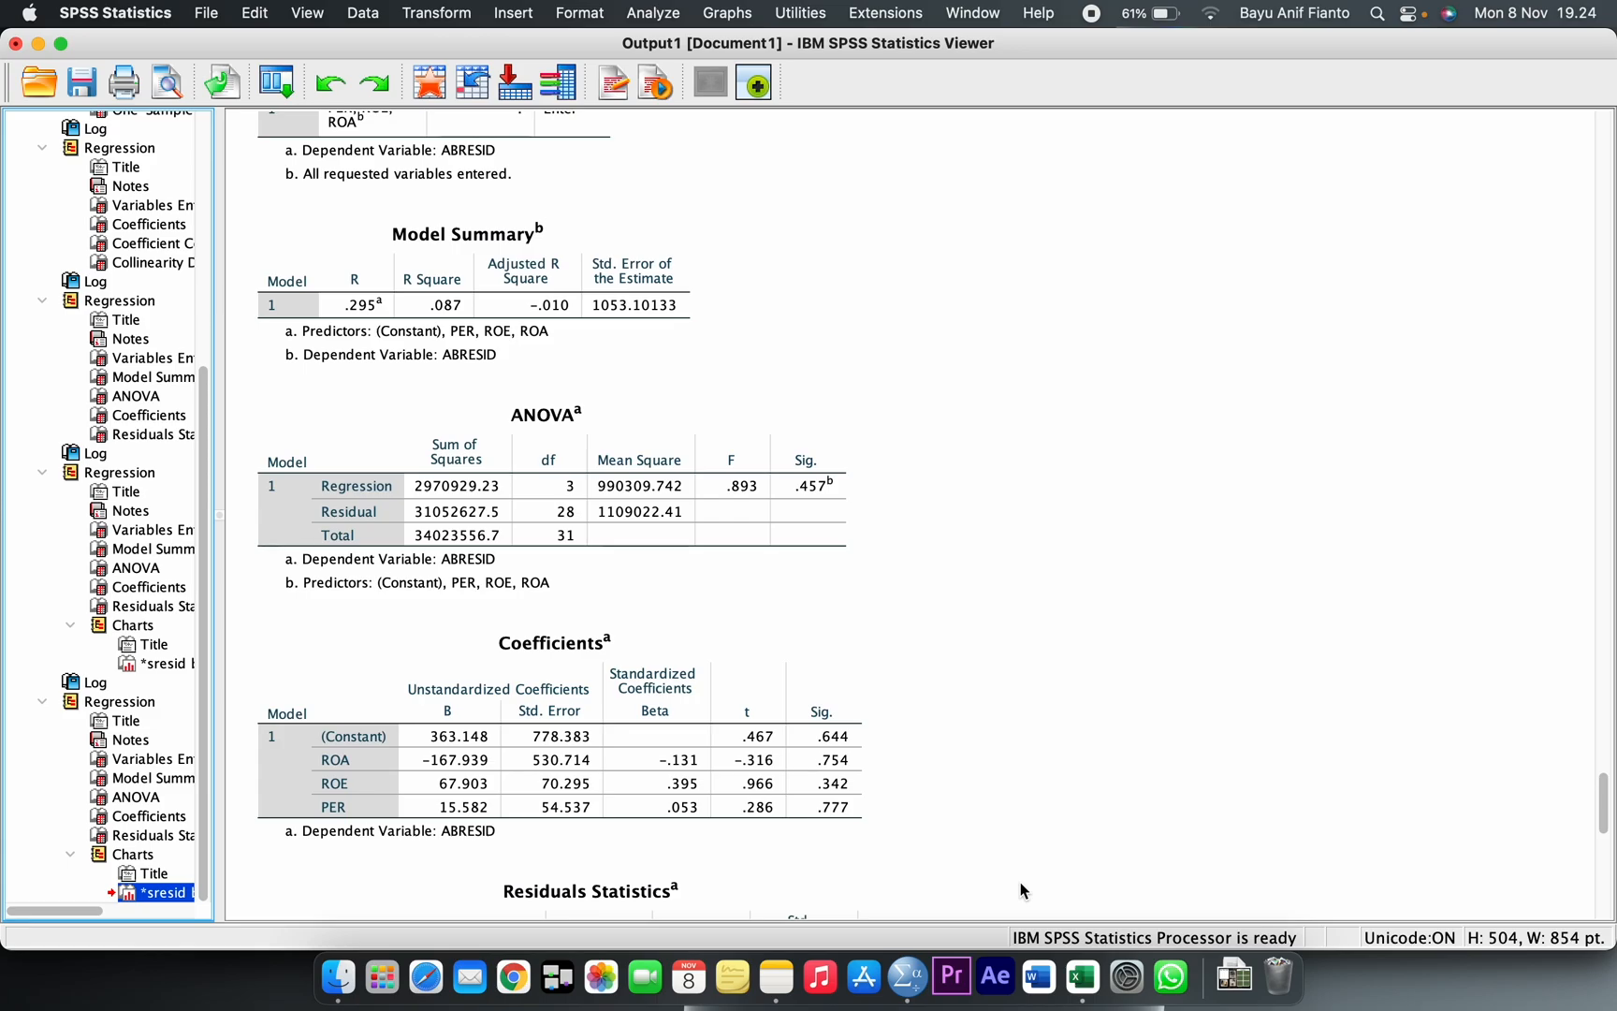
Back in the data editor, reopen the linear regression setup and replace ABRESID with Harga Saham as the dependent variable.
click(38, 43)
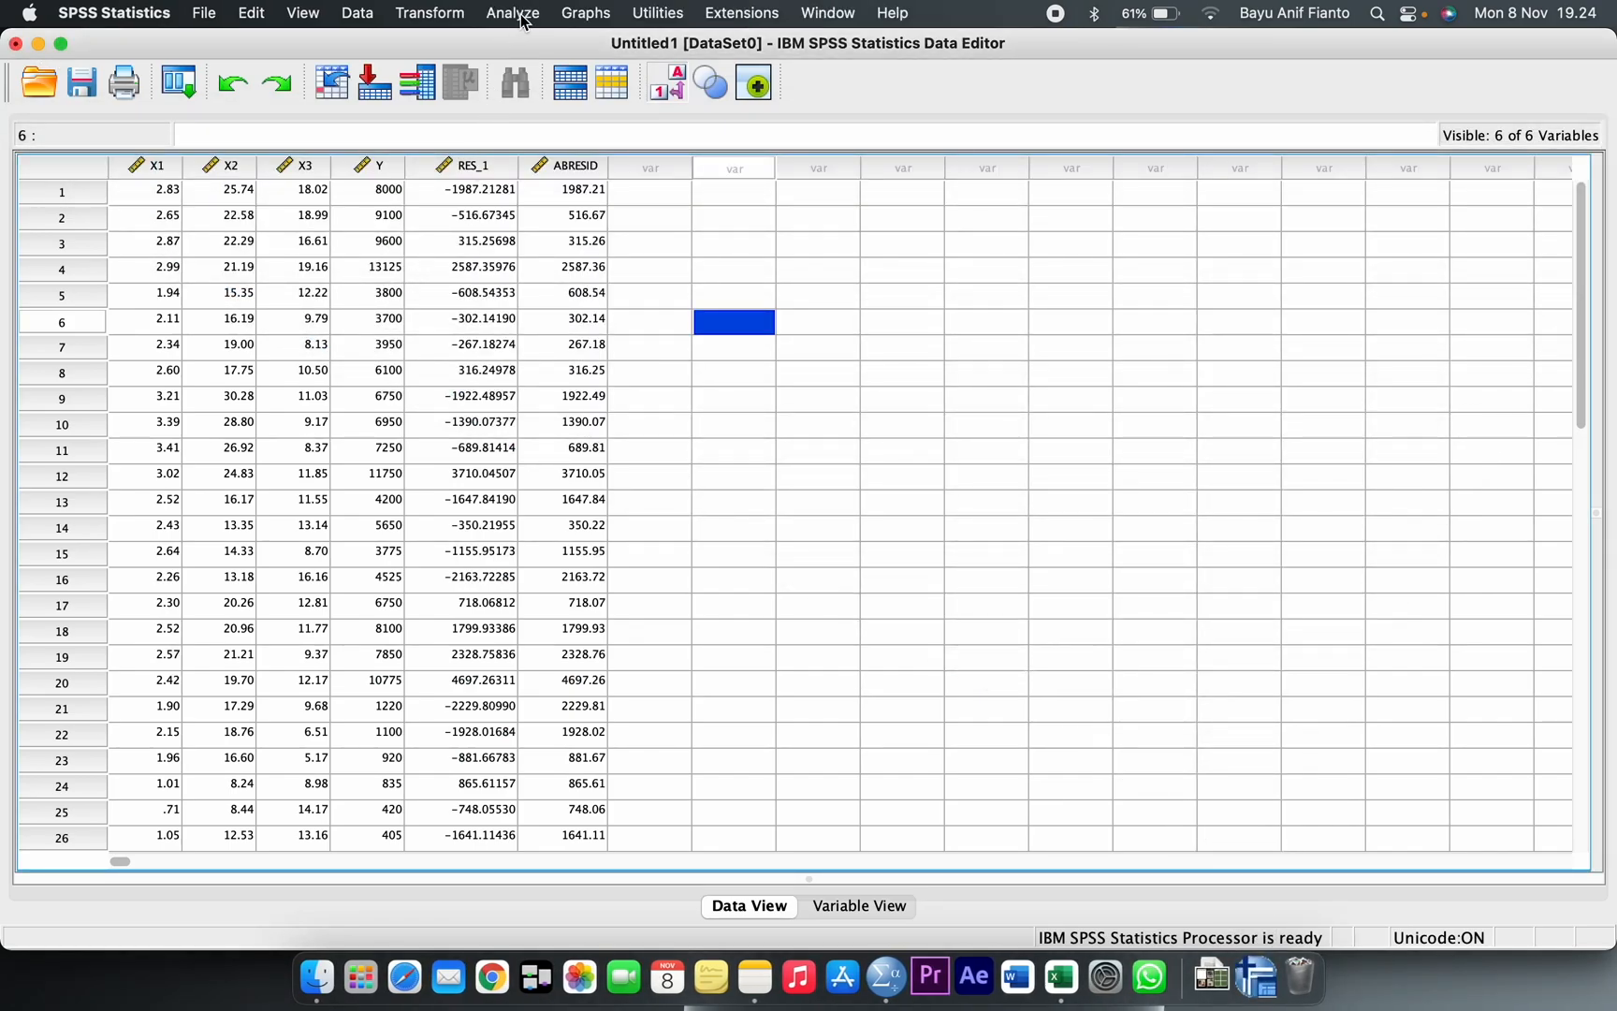
click(524, 21)
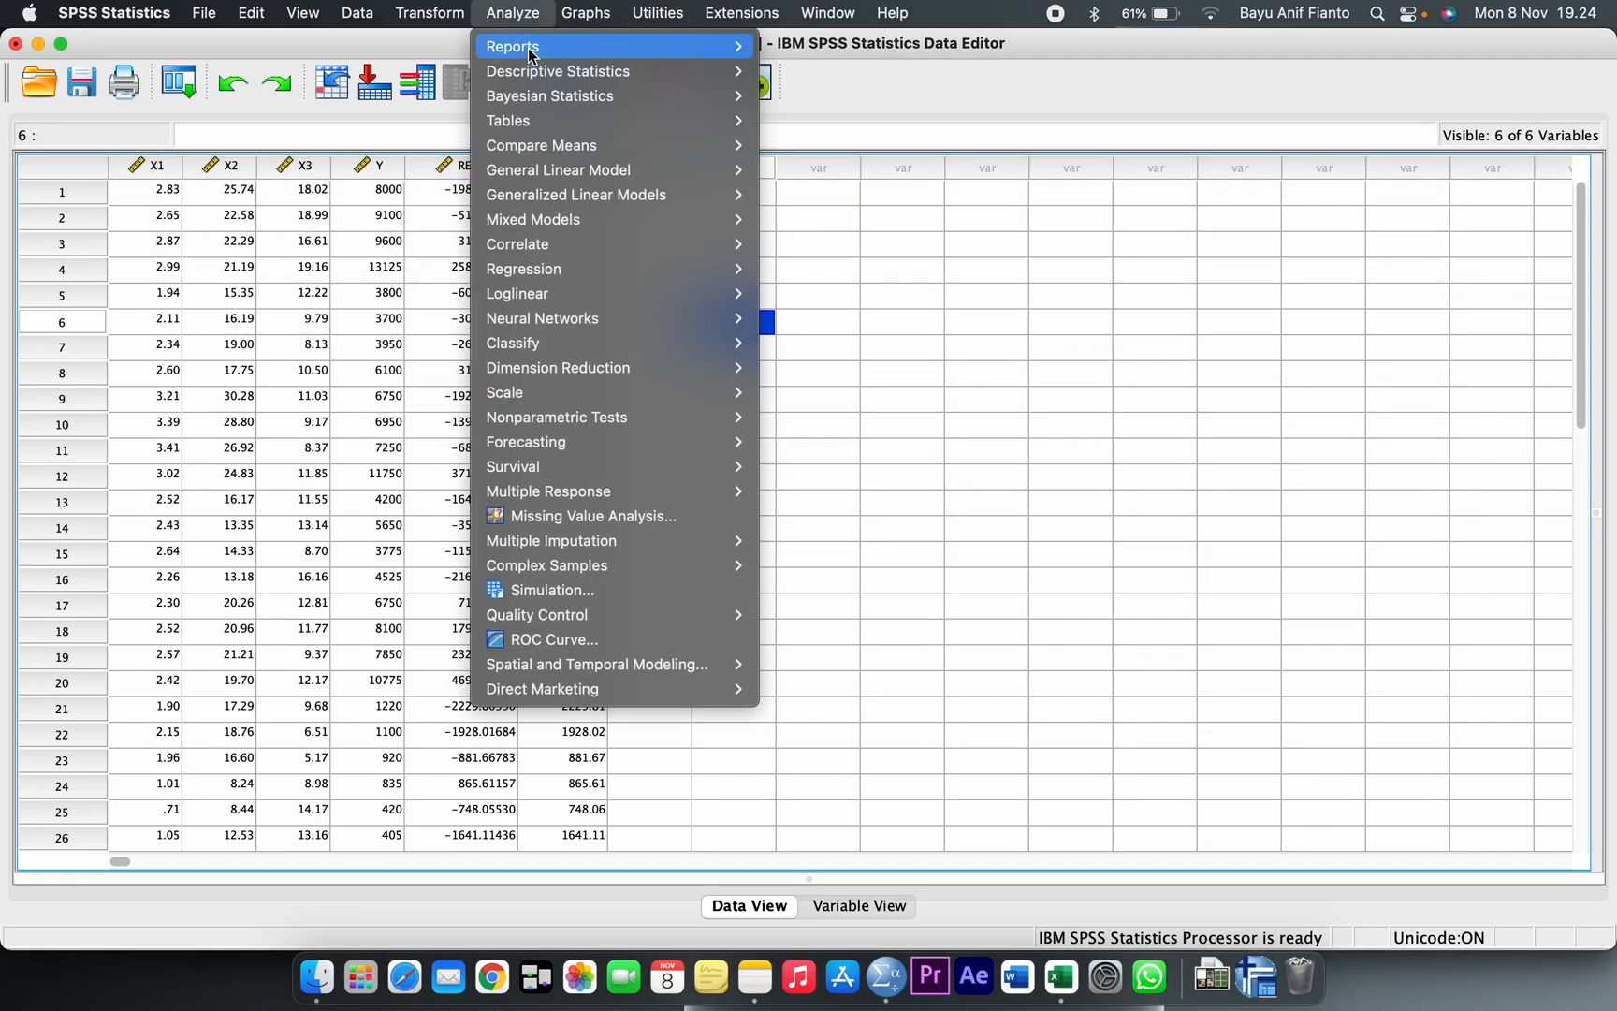
mouse_move(560, 268)
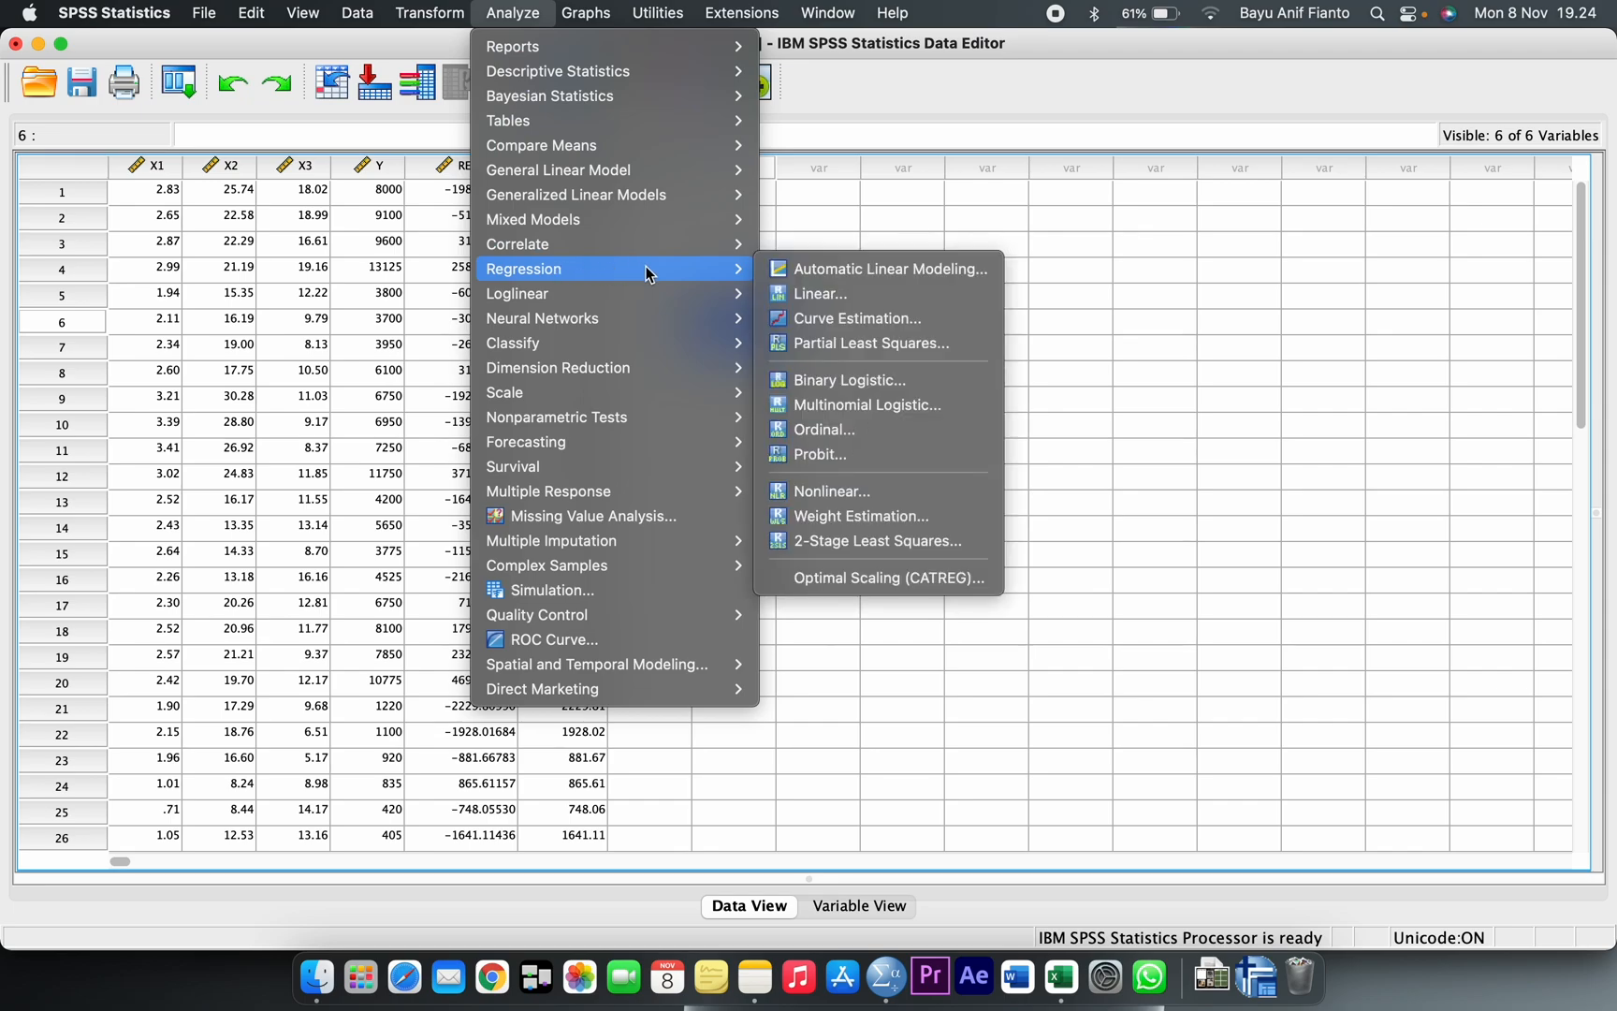
click(801, 295)
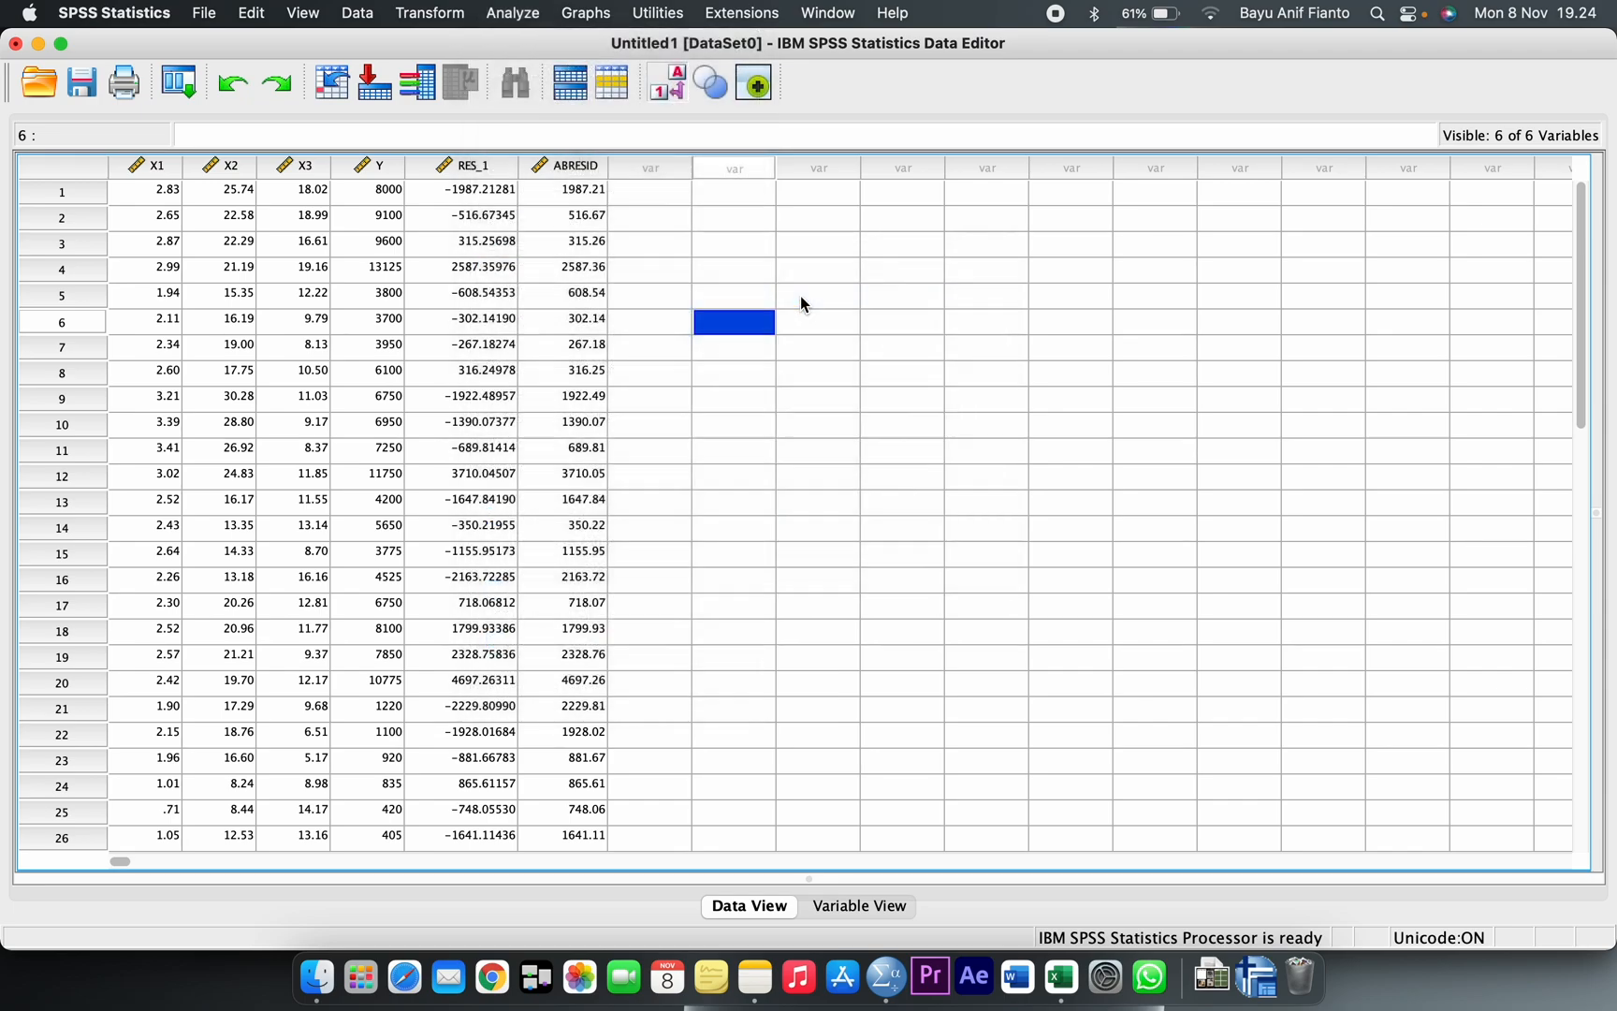
click(828, 315)
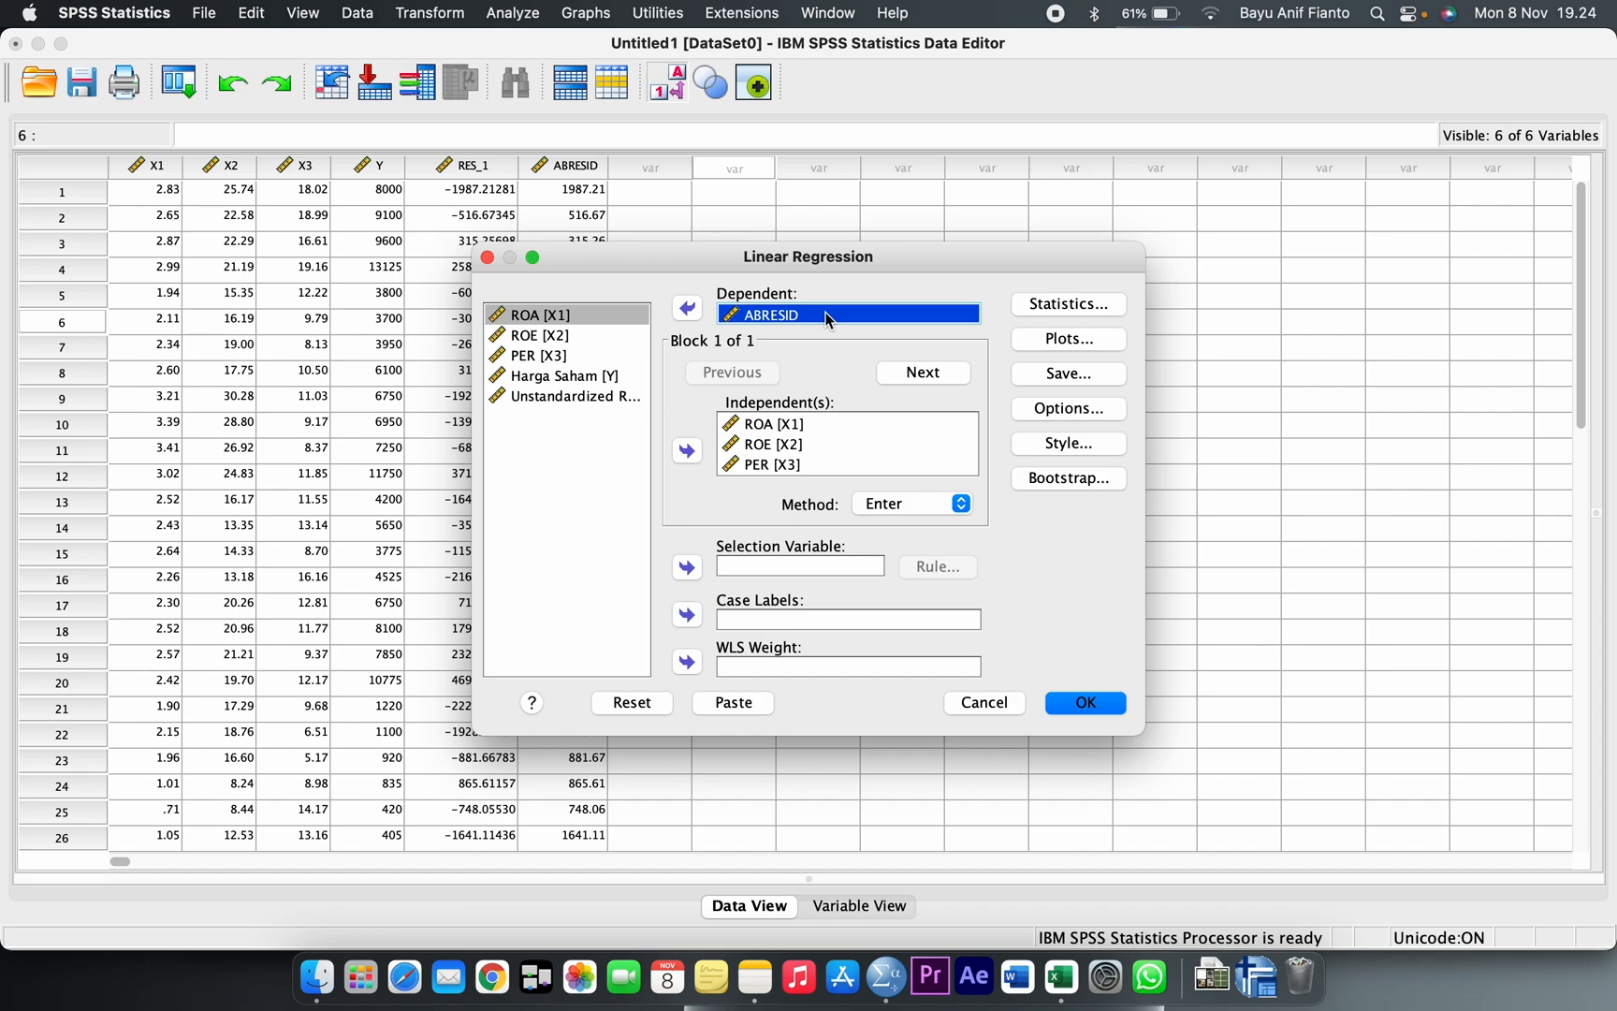
click(693, 310)
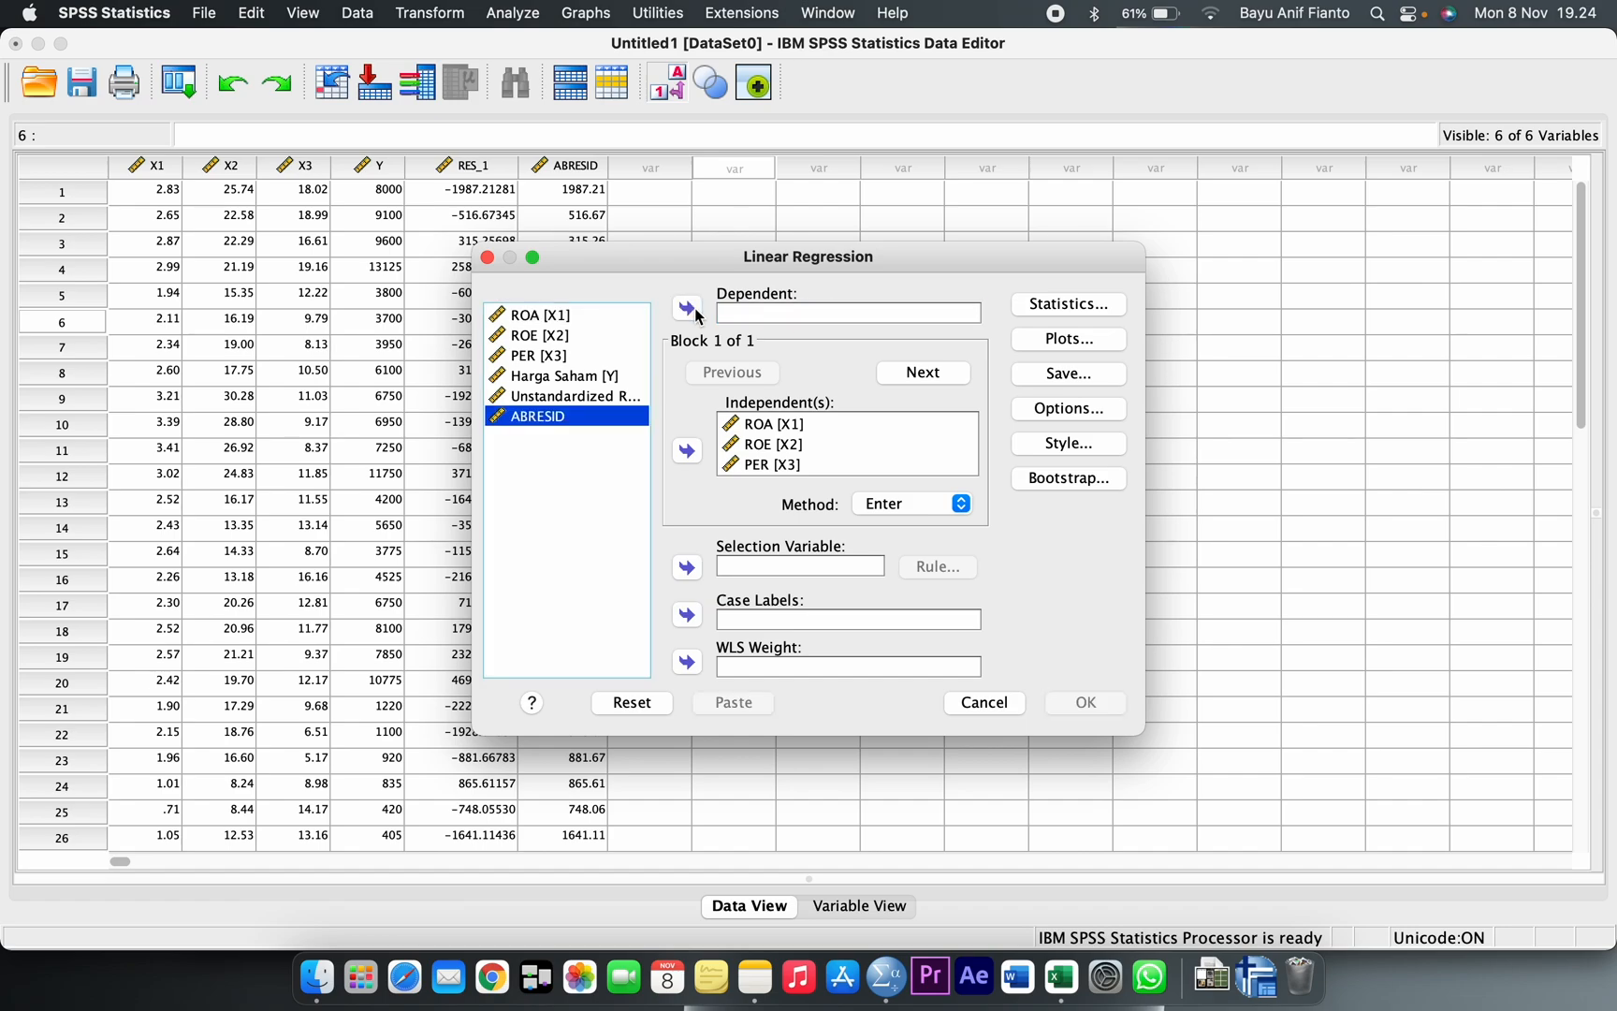
click(588, 382)
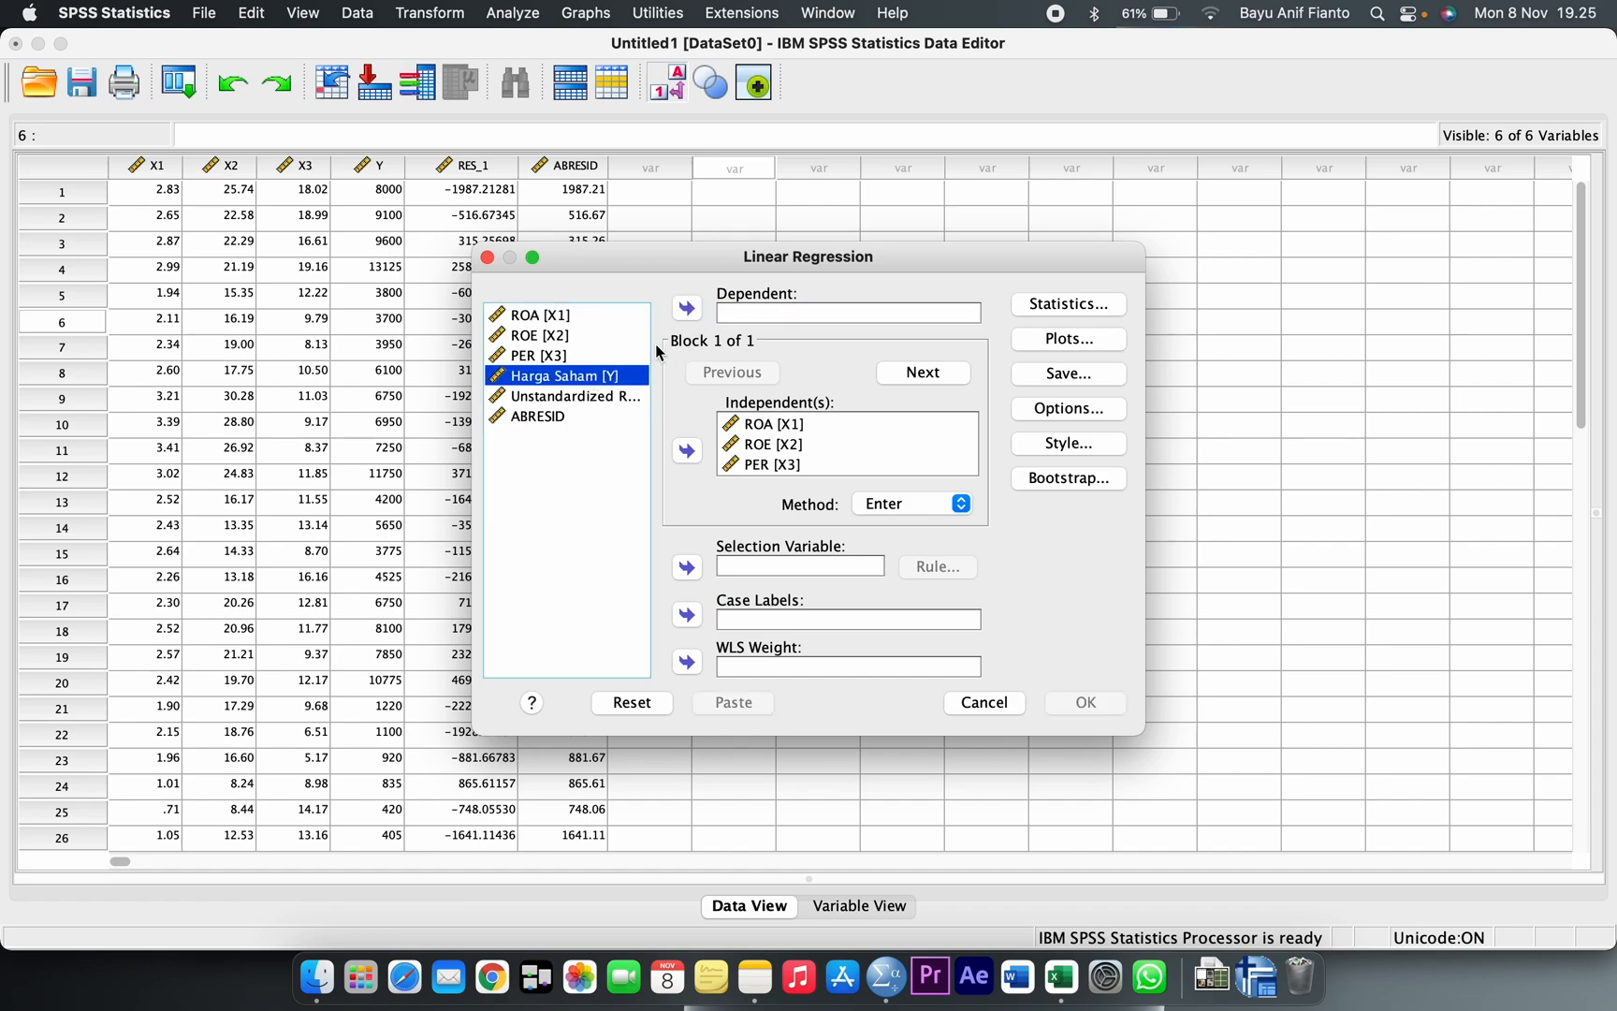
click(687, 309)
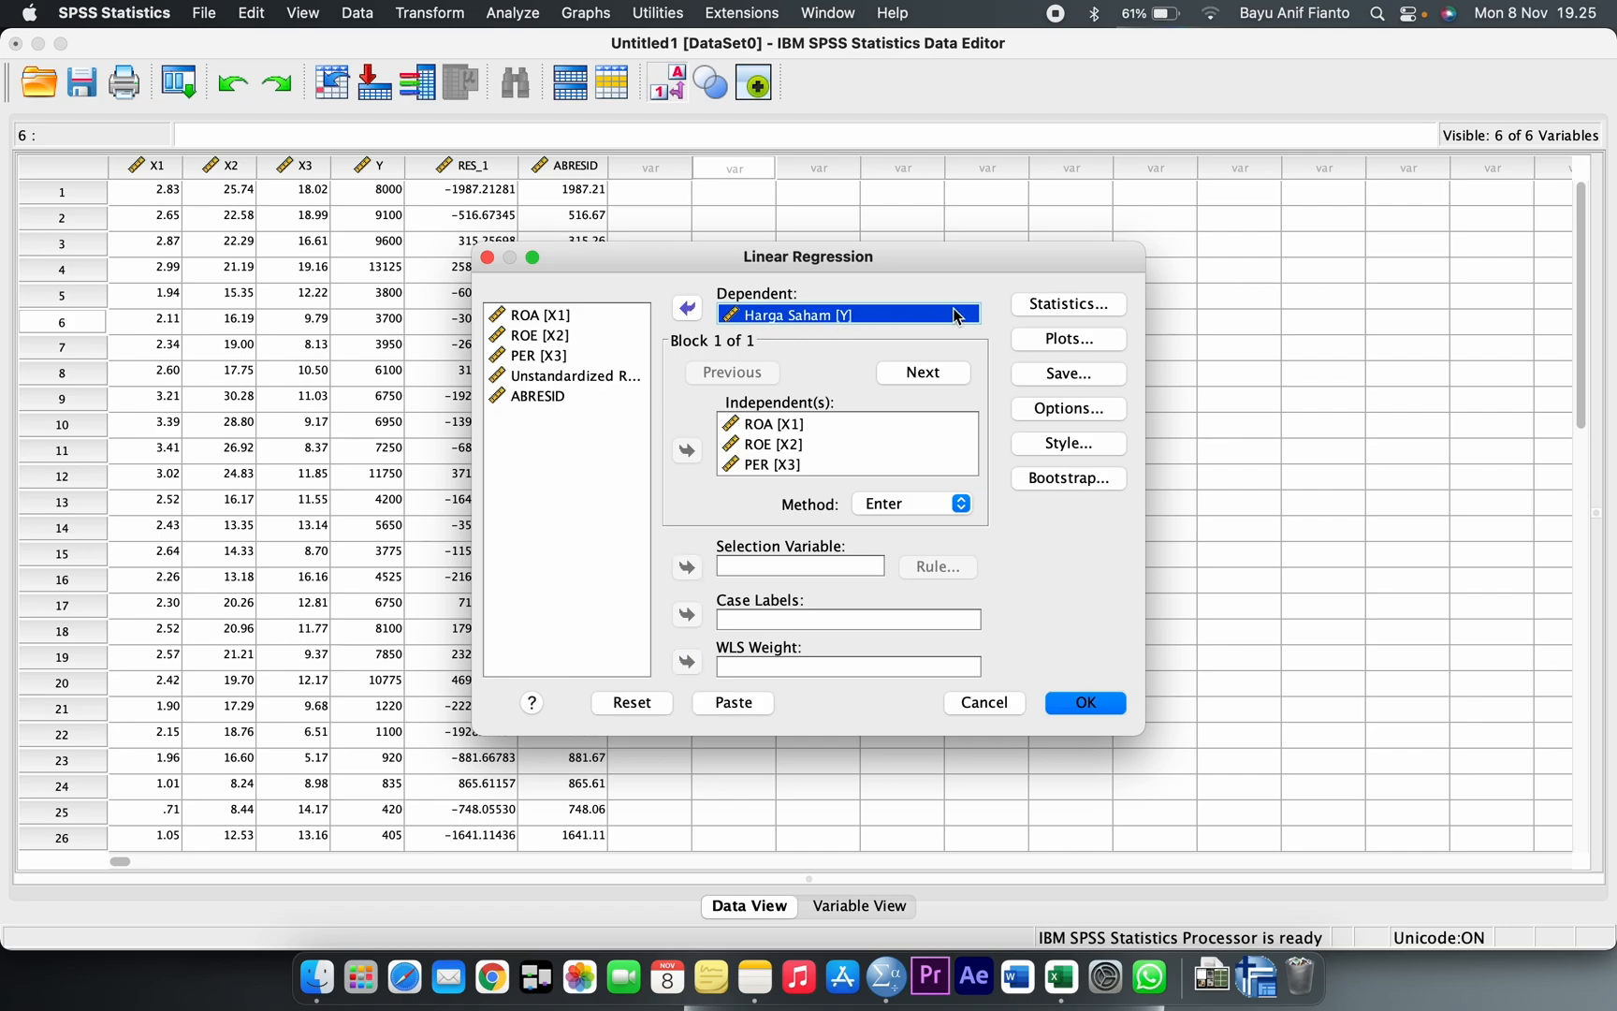
Run the regression with the Durbin-Watson residual statistic enabled and check its value in the Model Summary table.
click(1082, 304)
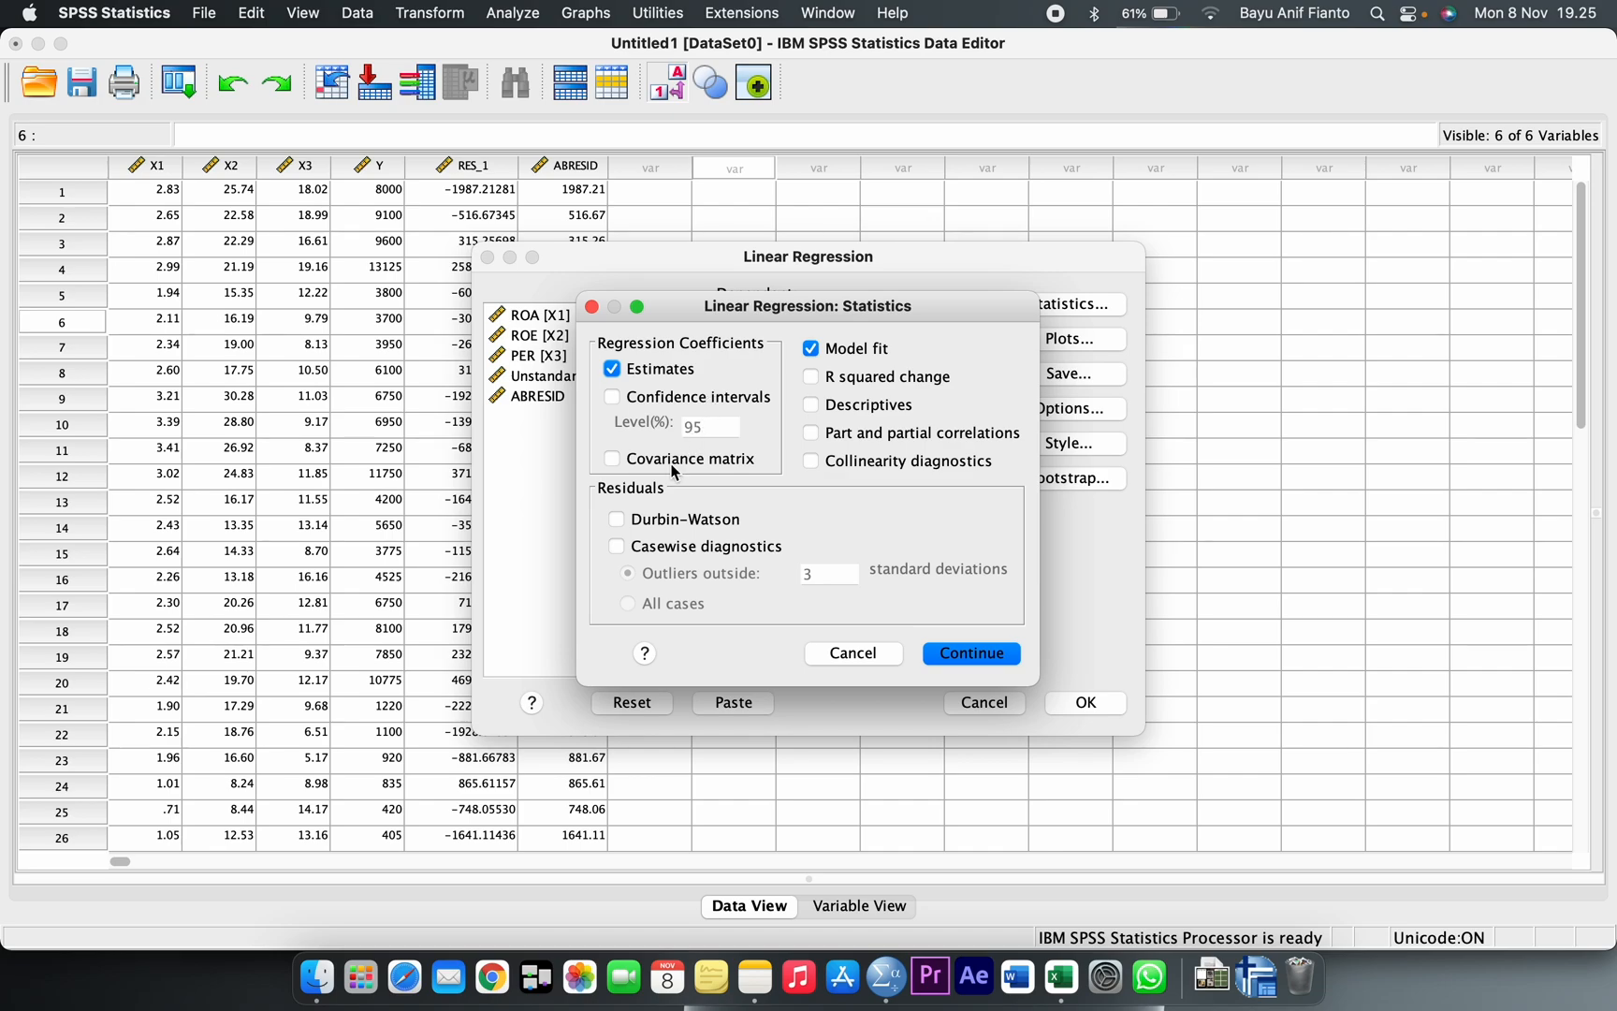
click(689, 525)
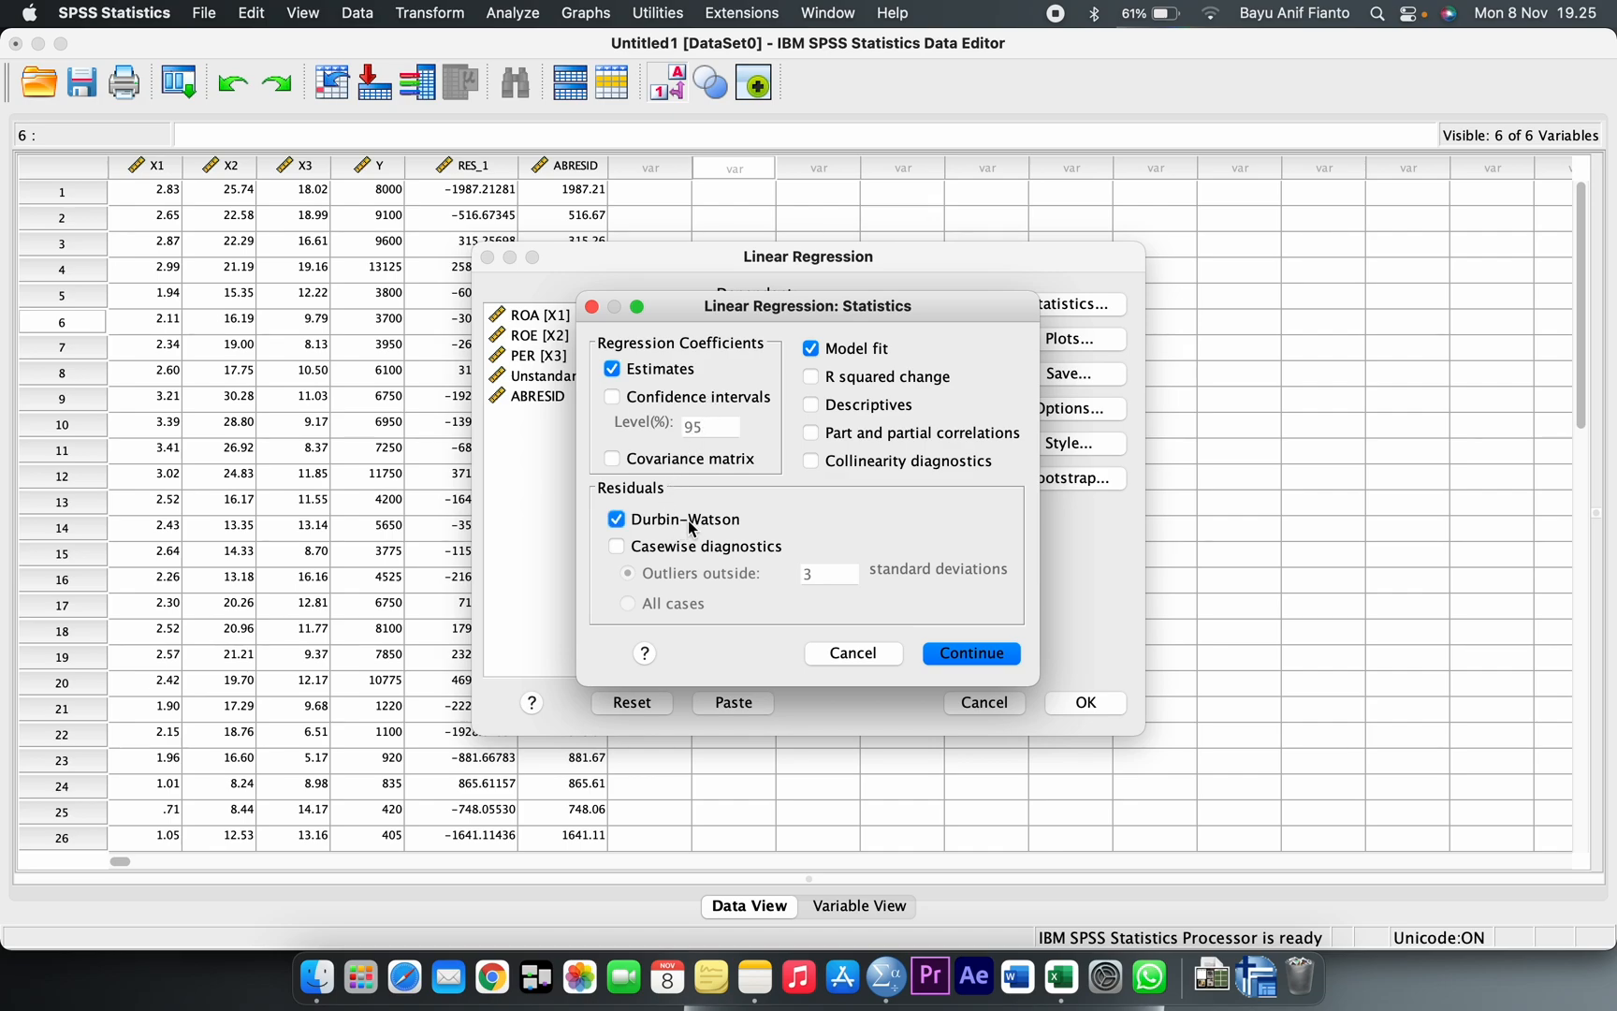
click(997, 661)
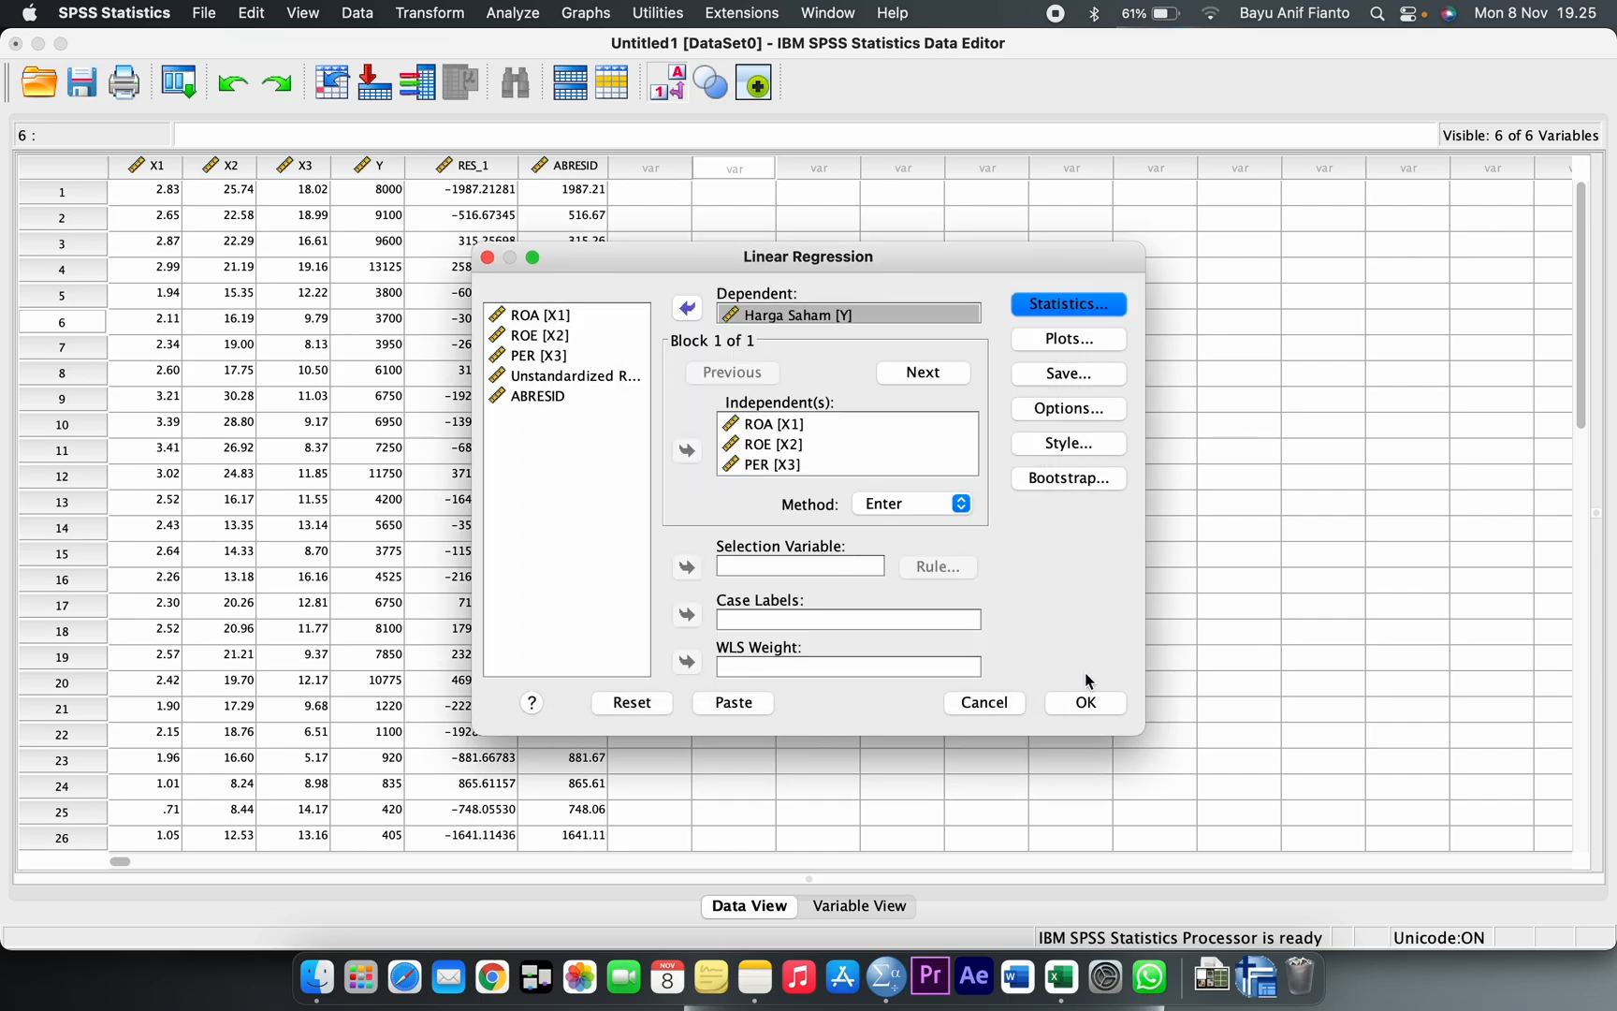
click(1091, 702)
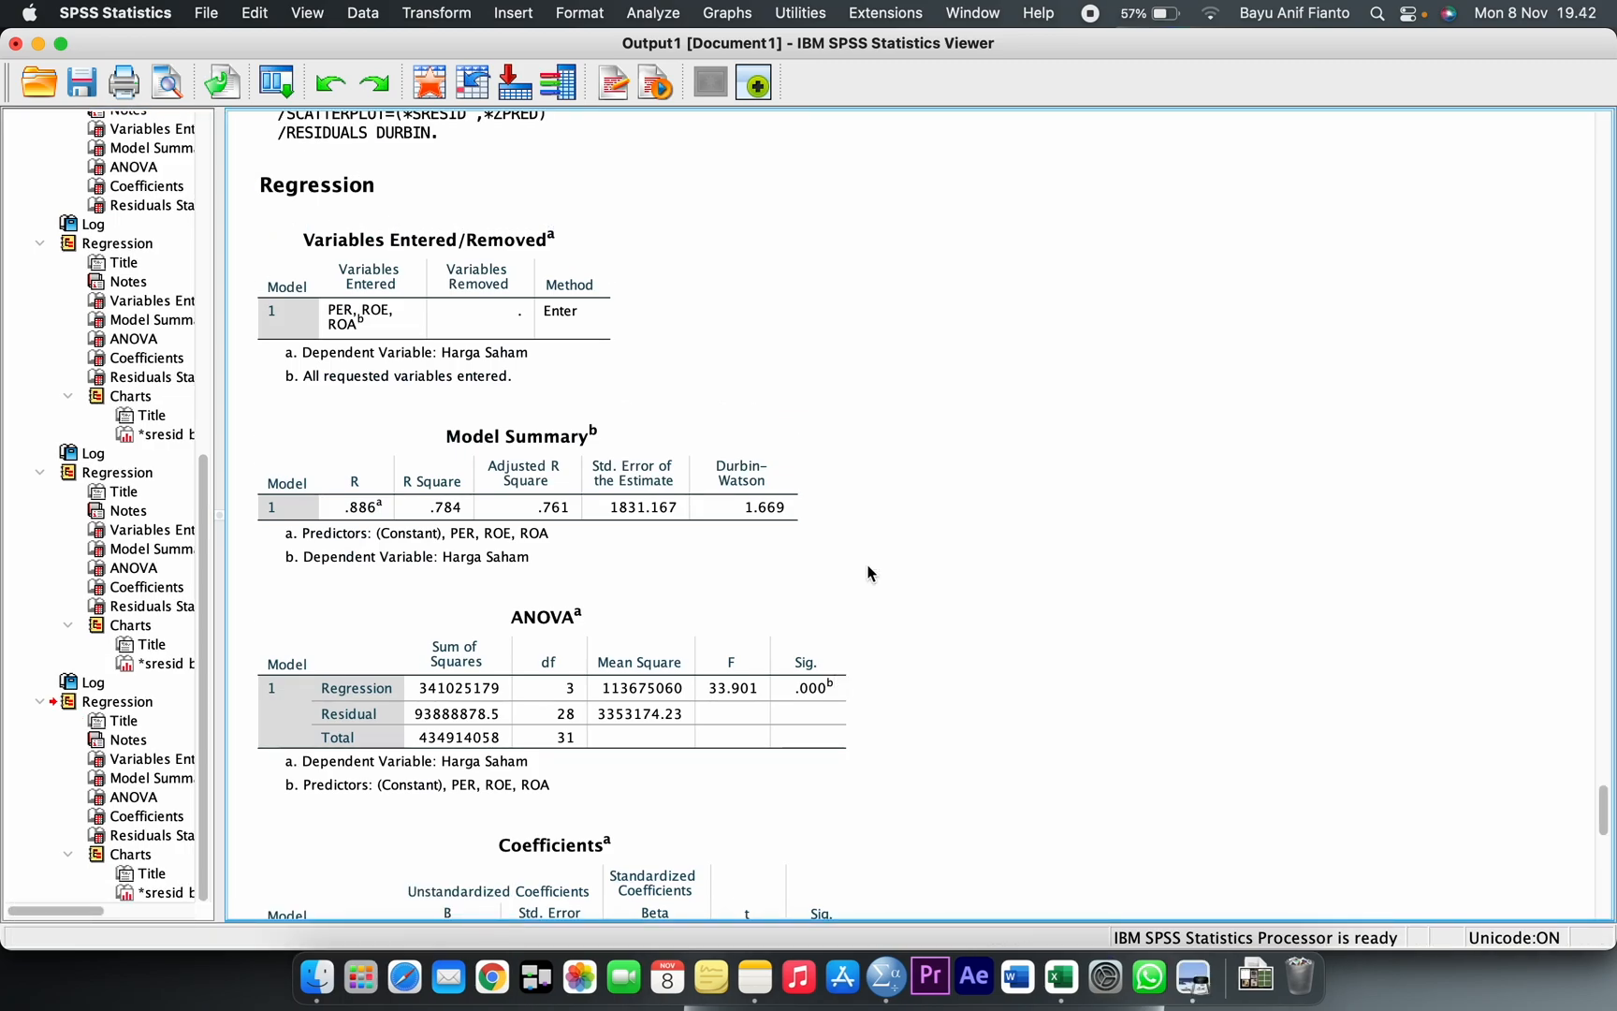
click(758, 508)
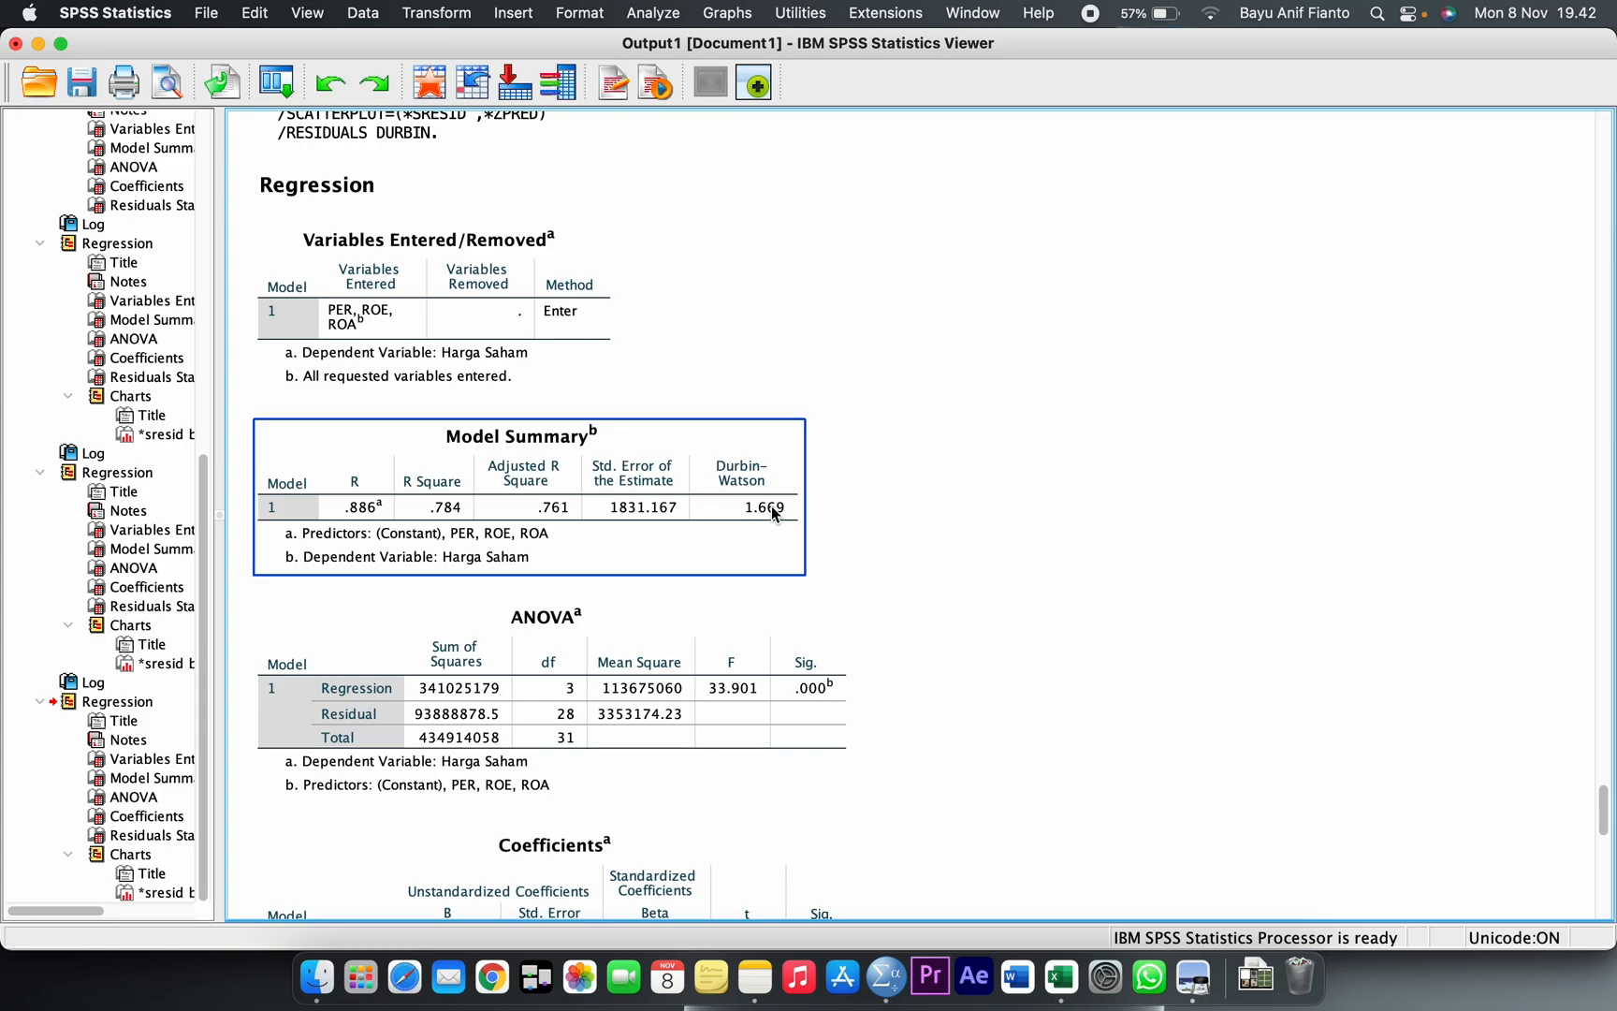
click(817, 545)
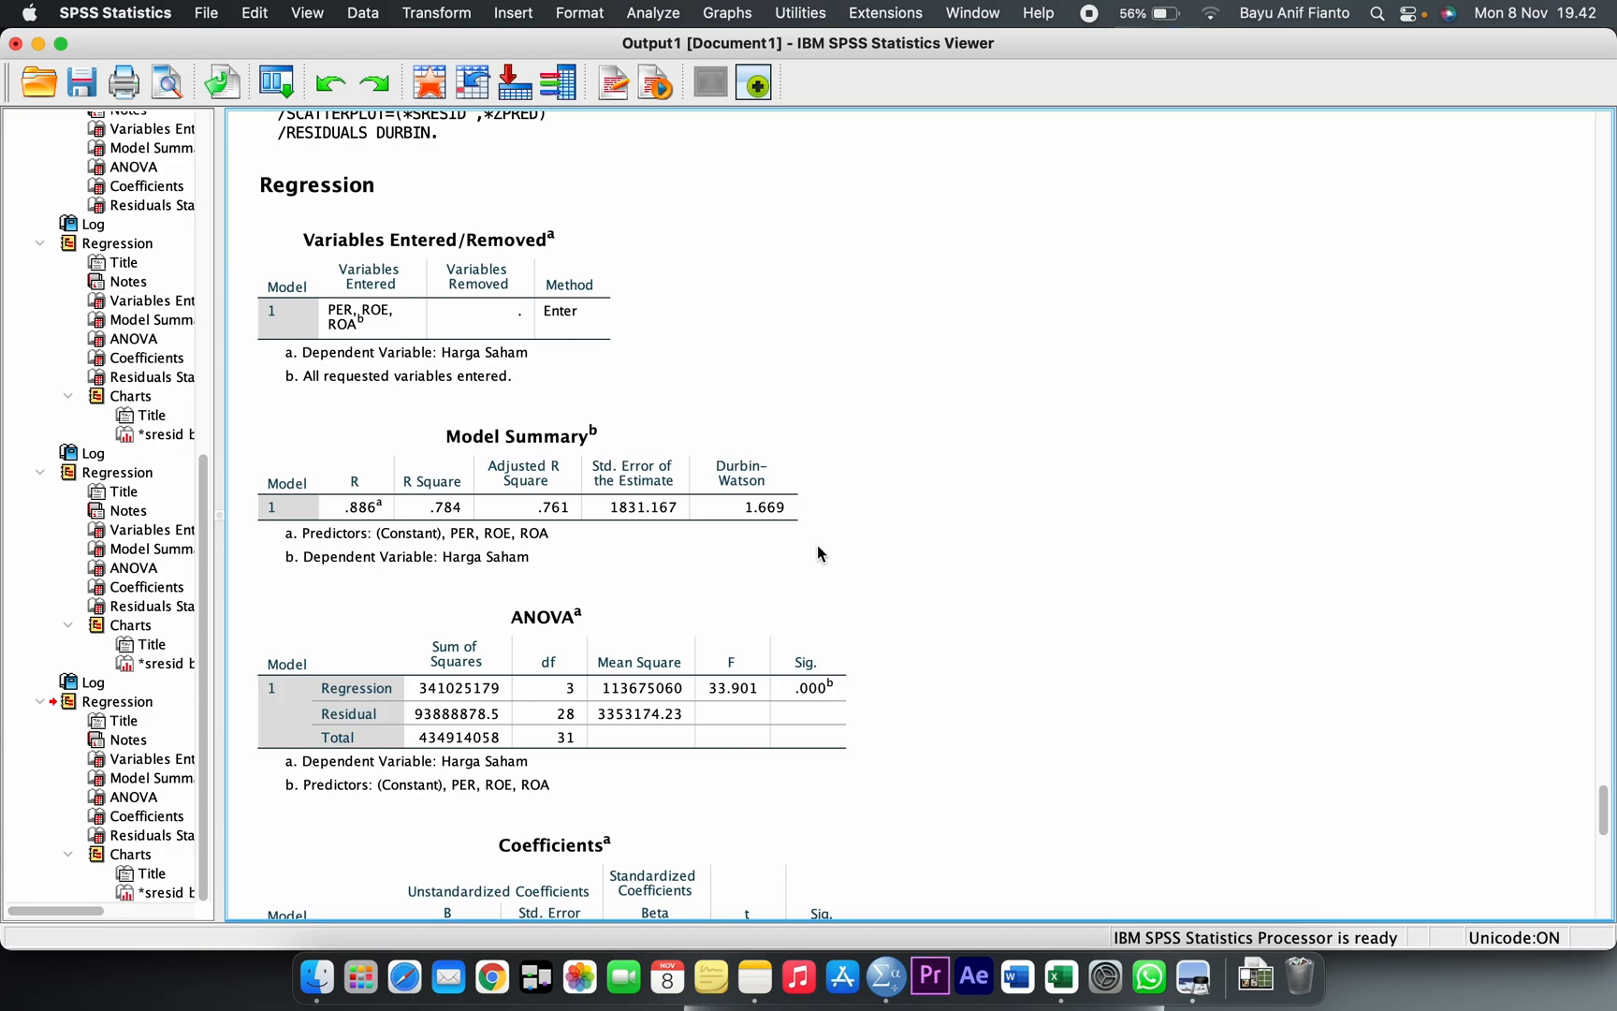
Switch to tabel-dw.pdf in Preview and read the first-page notes explaining the symbols k and n.
click(1209, 982)
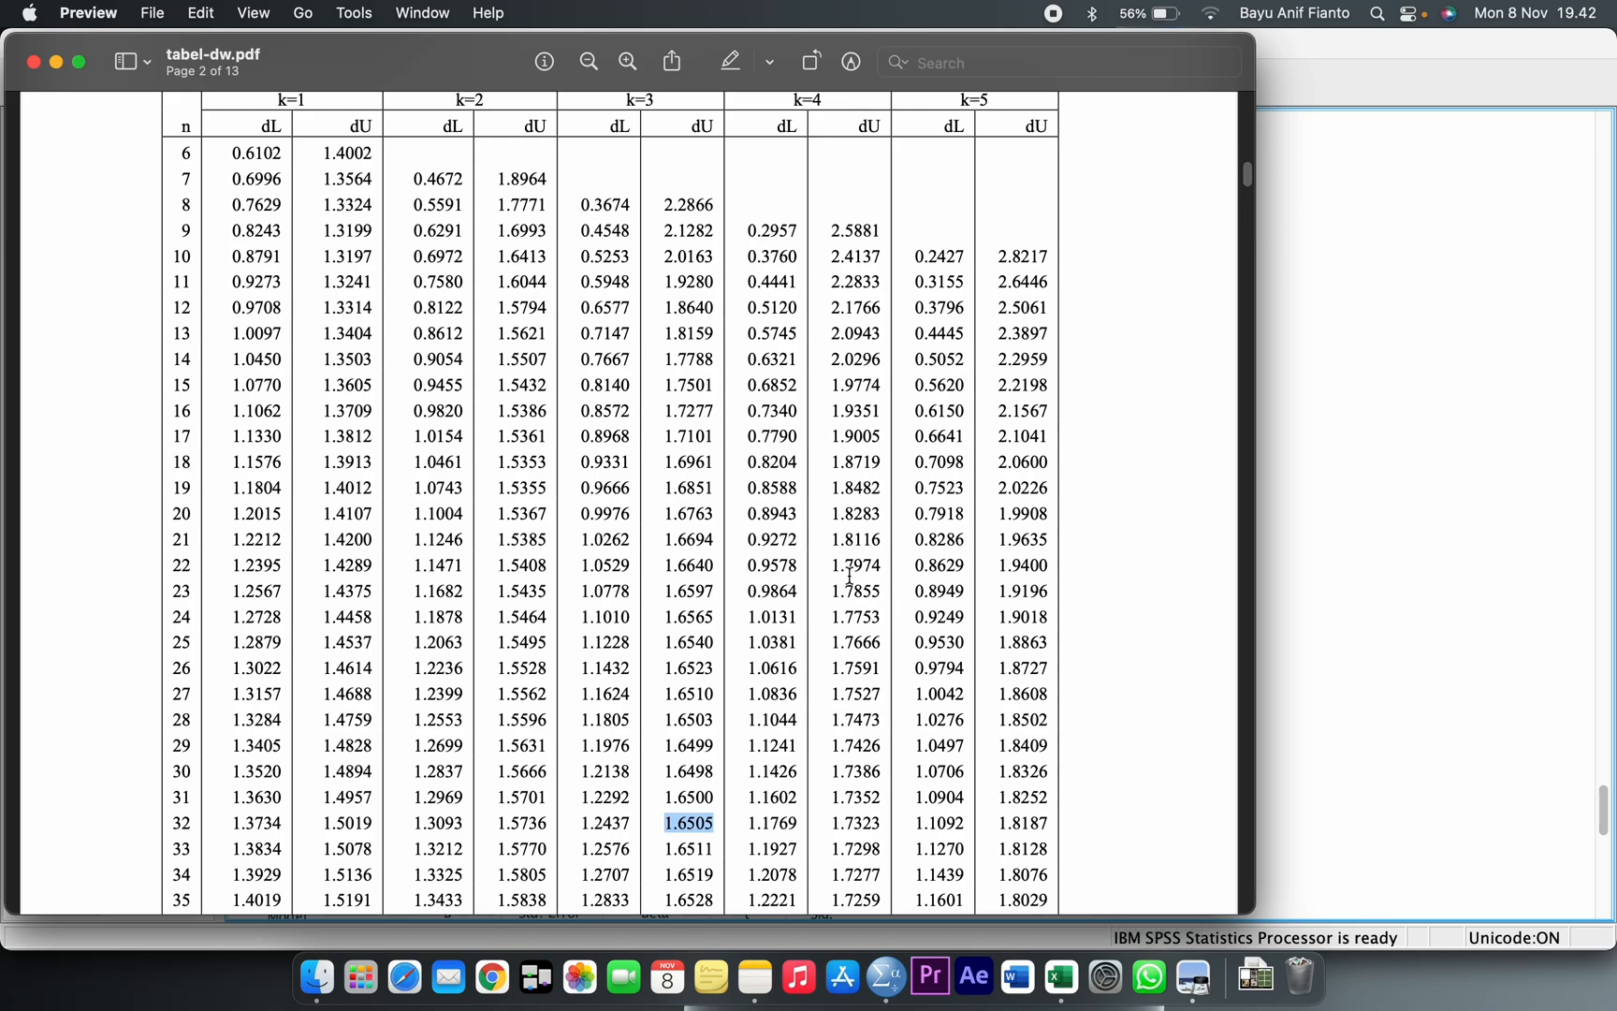
scroll(724, 515, up, 5)
scroll(724, 514, up, 6)
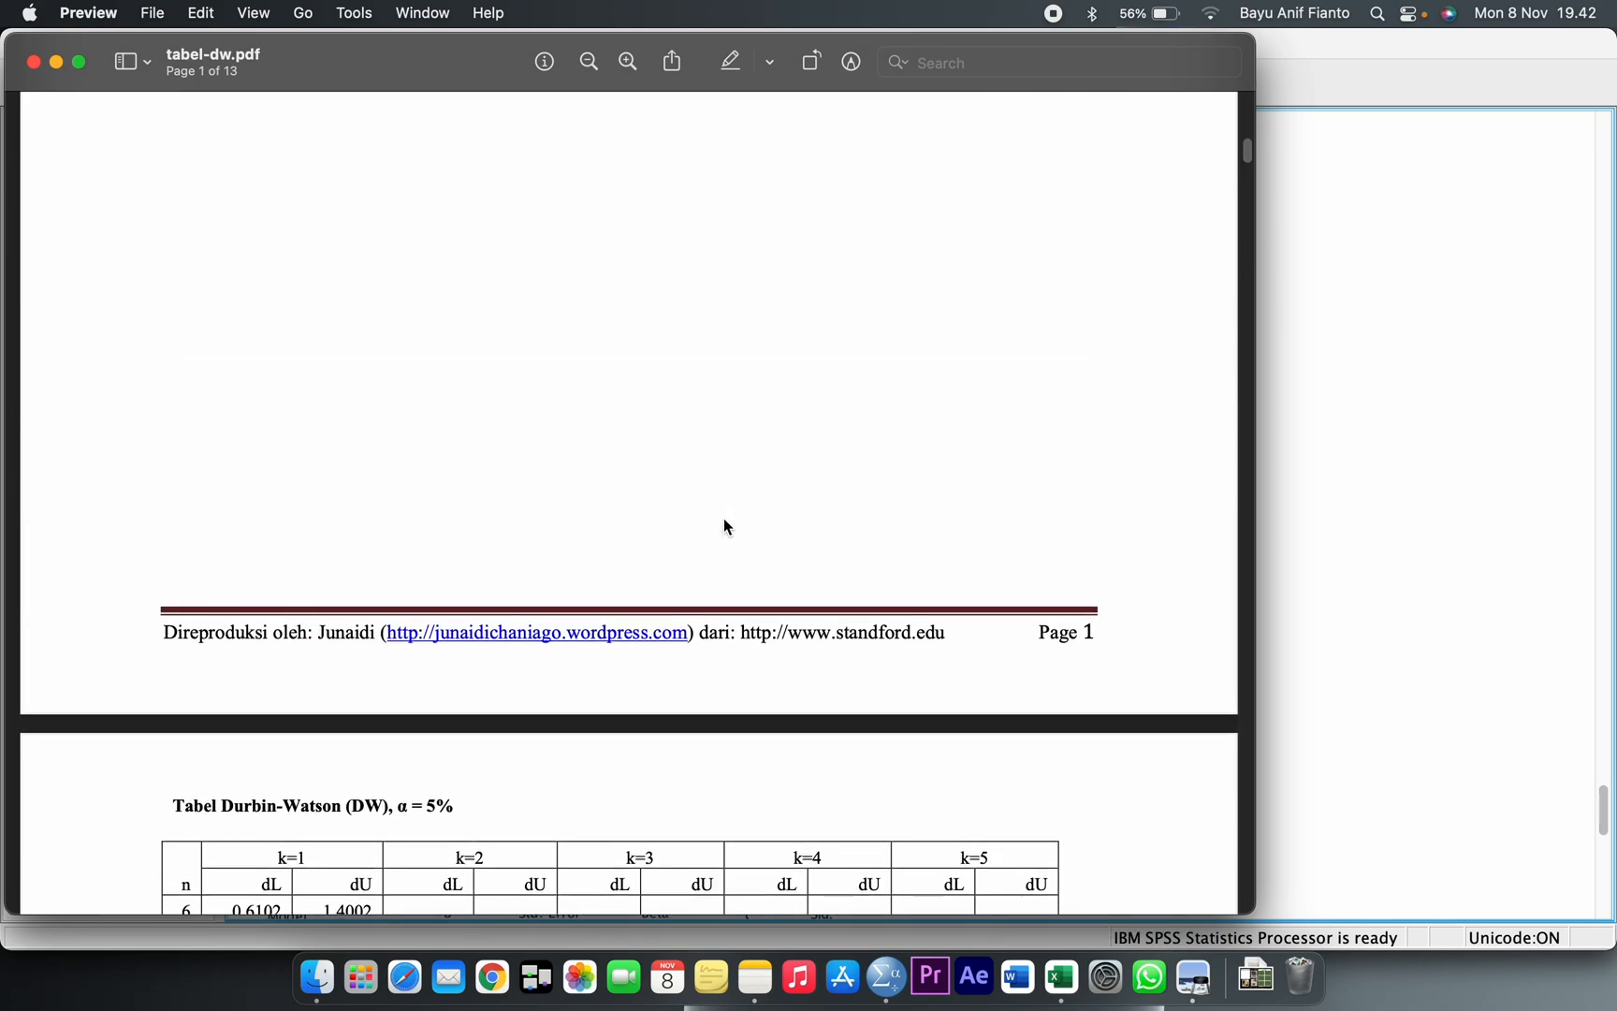
scroll(716, 522, up, 8)
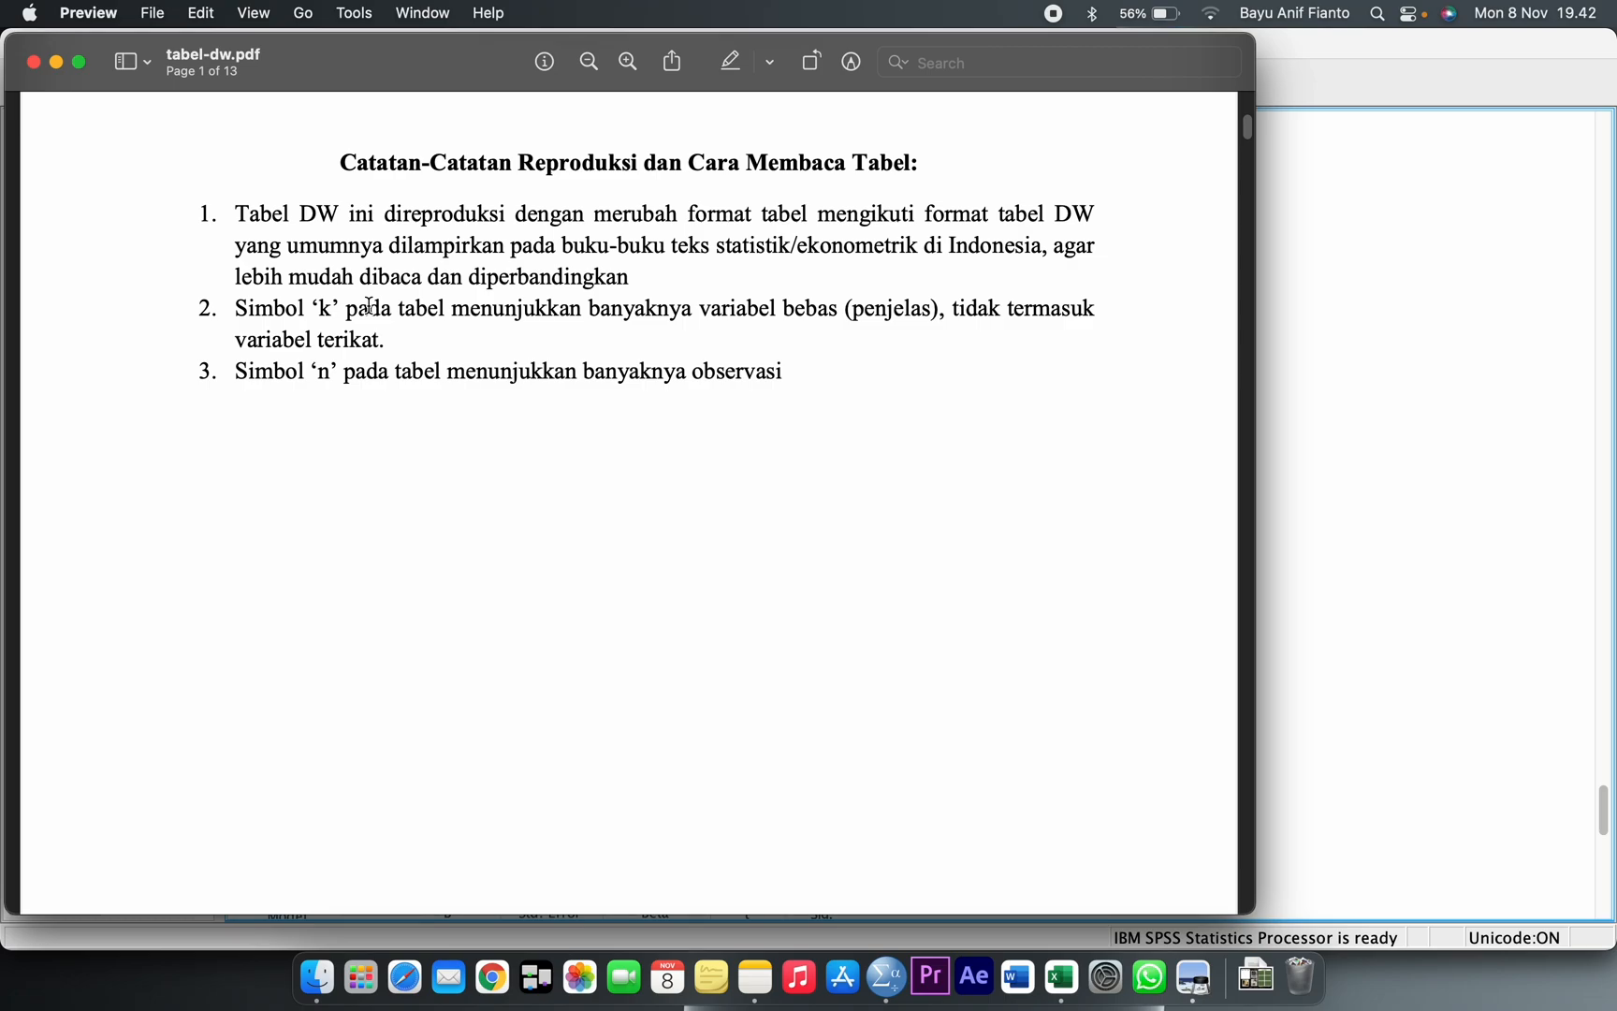
drag(311, 373, 343, 376)
Look up the dU value for k=3 and n=32 in the 5% Durbin-Watson table.
scroll(383, 381, down, 10)
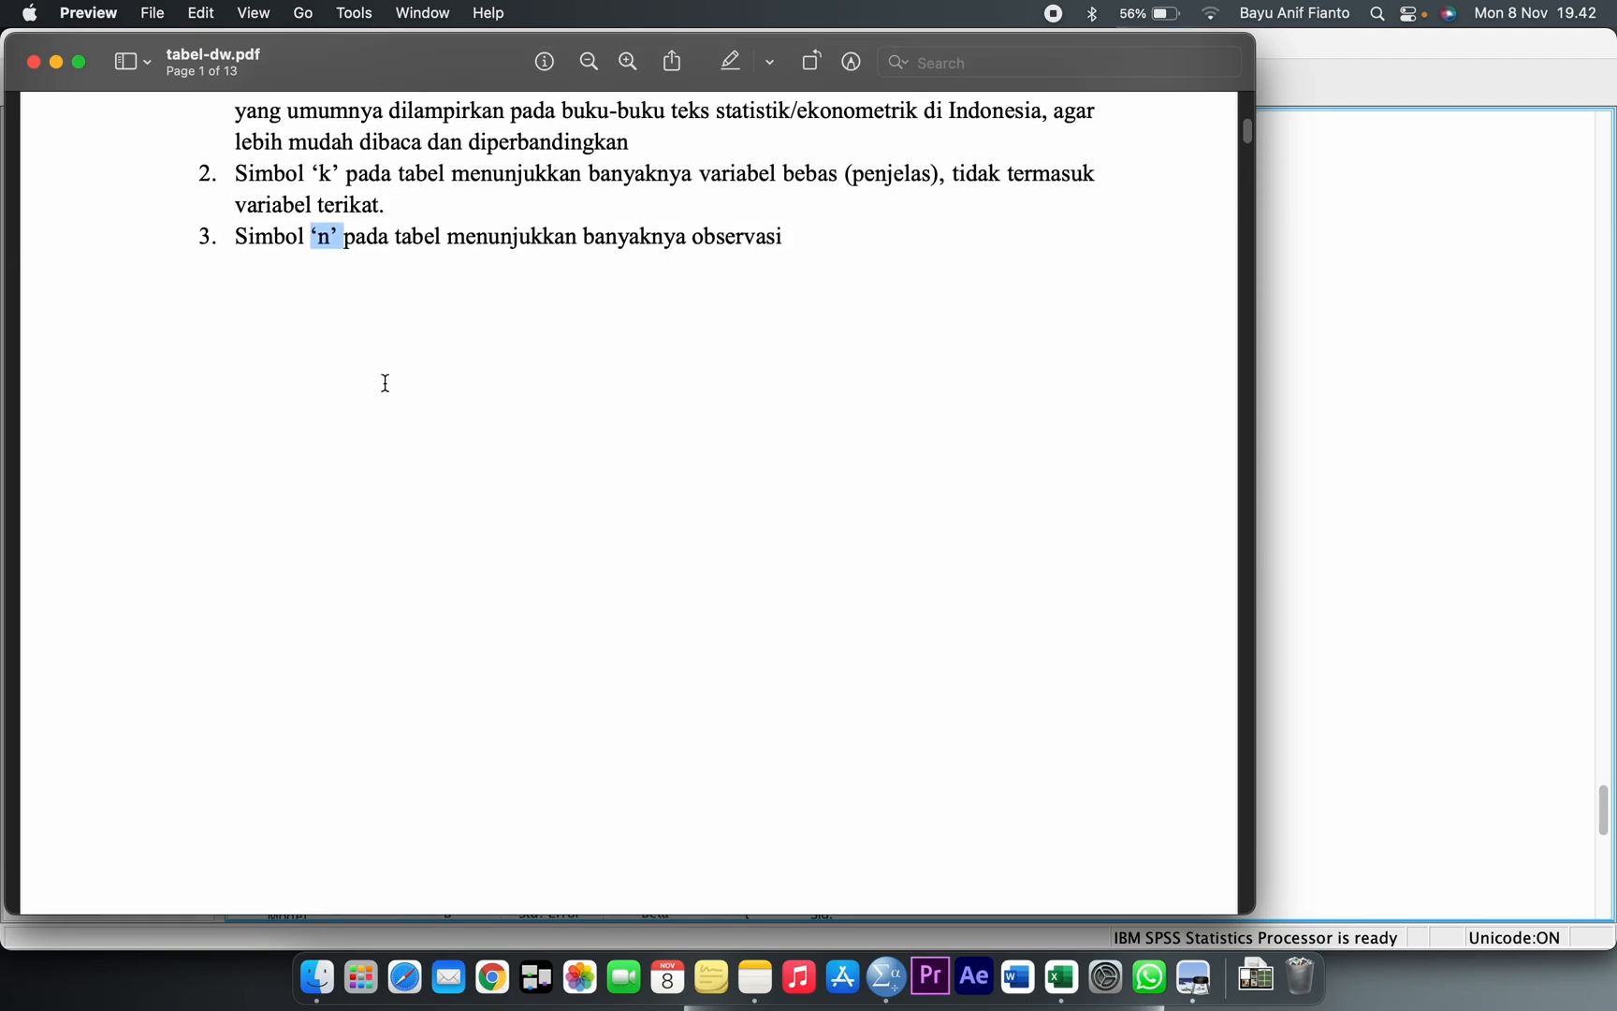
scroll(386, 383, down, 10)
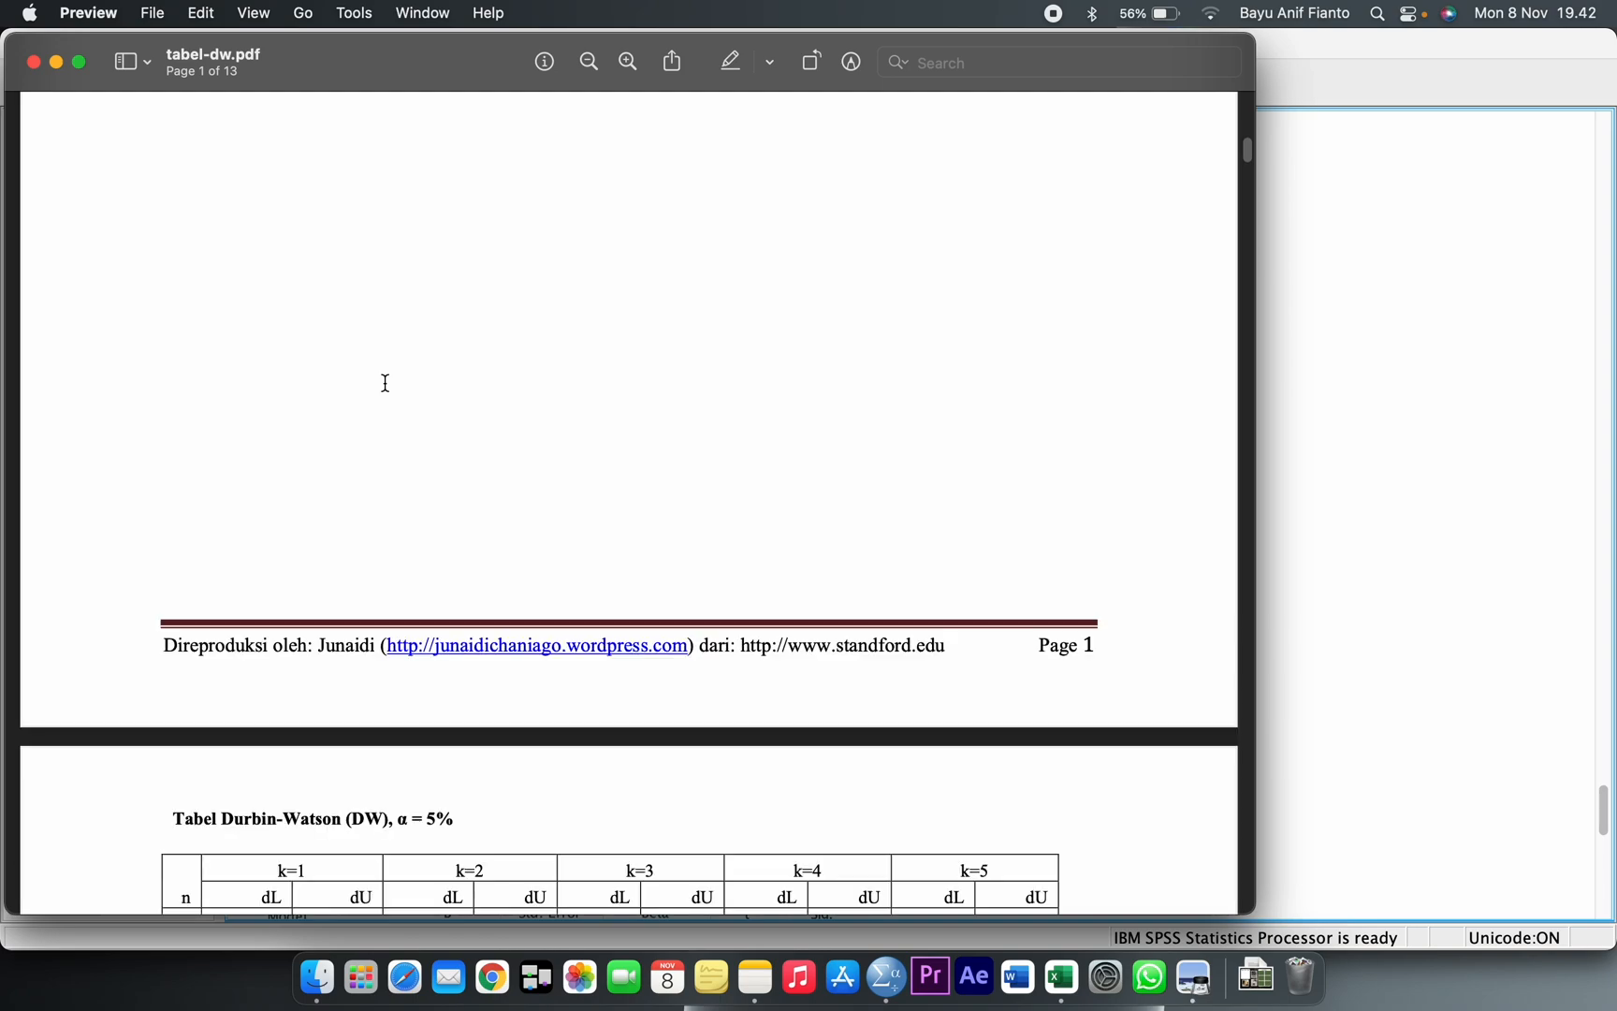
drag(620, 446, 662, 448)
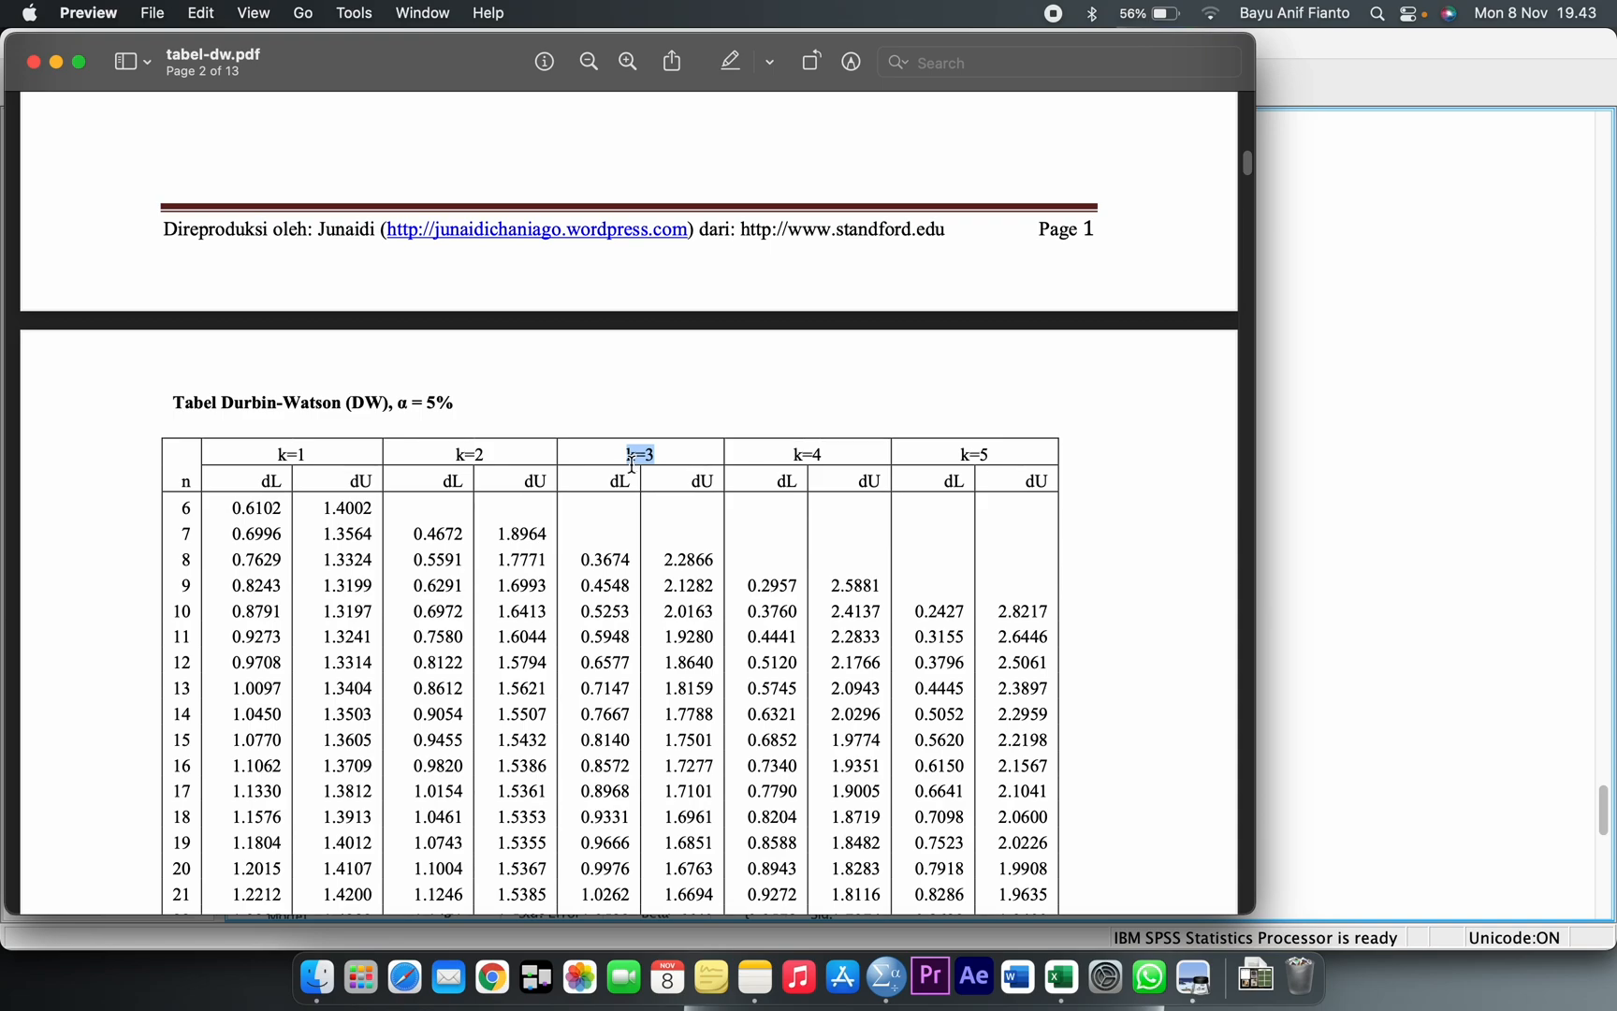
scroll(632, 464, down, 8)
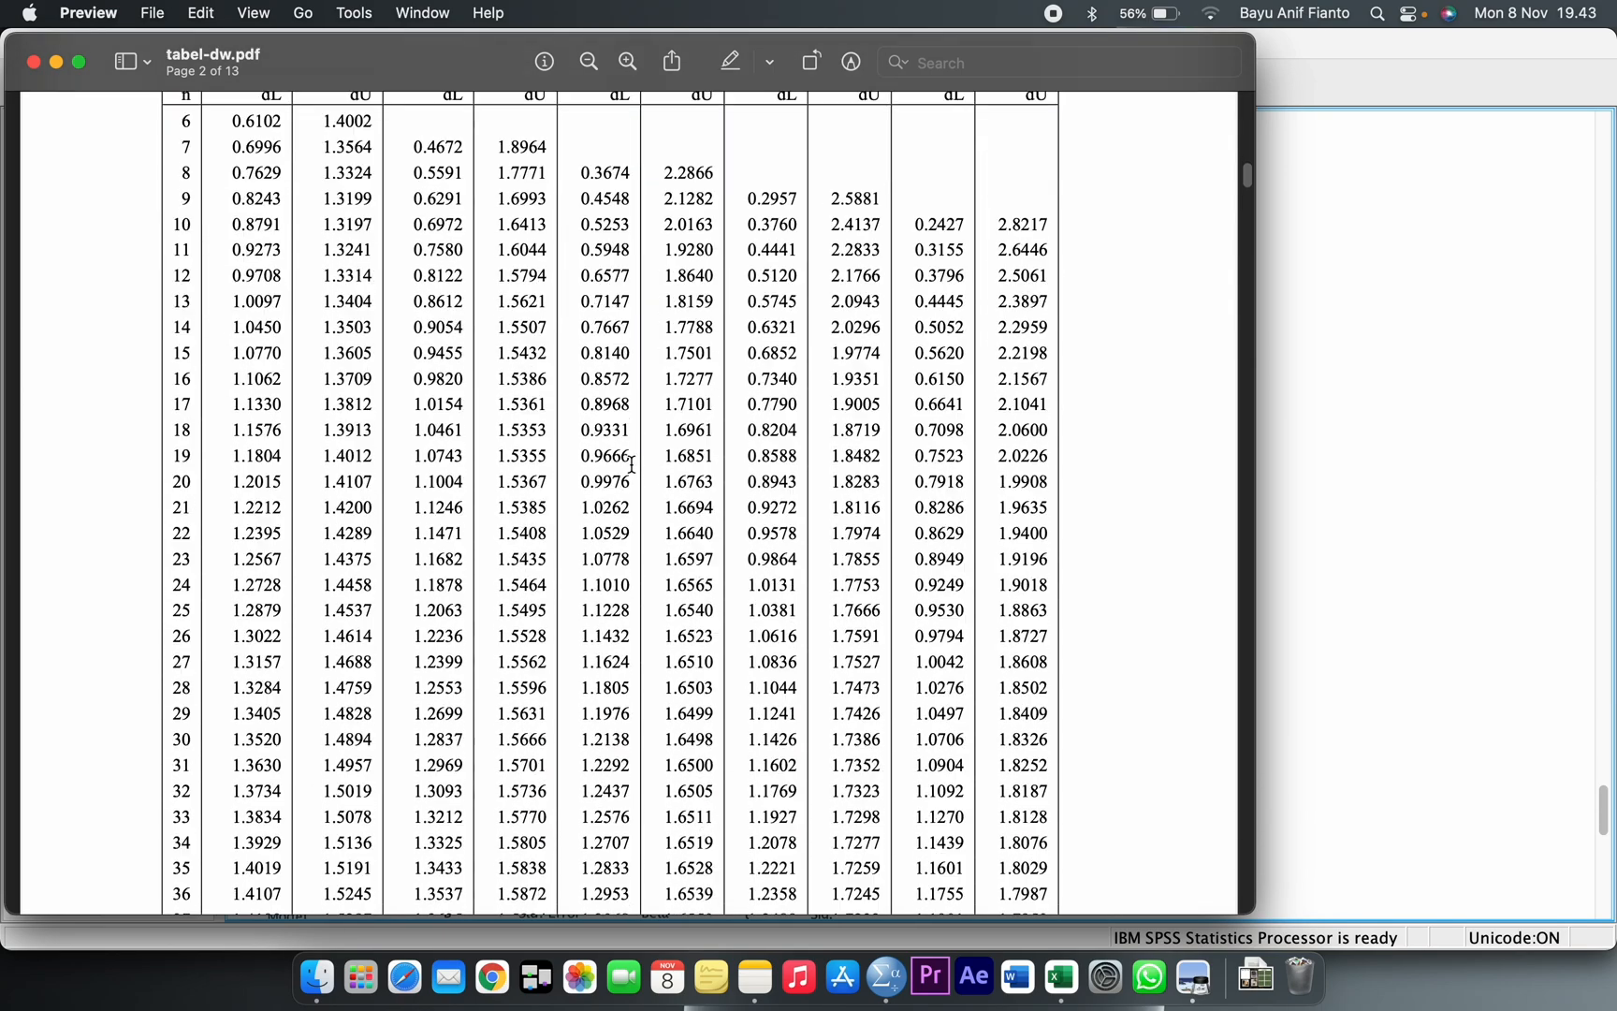
double_click(178, 783)
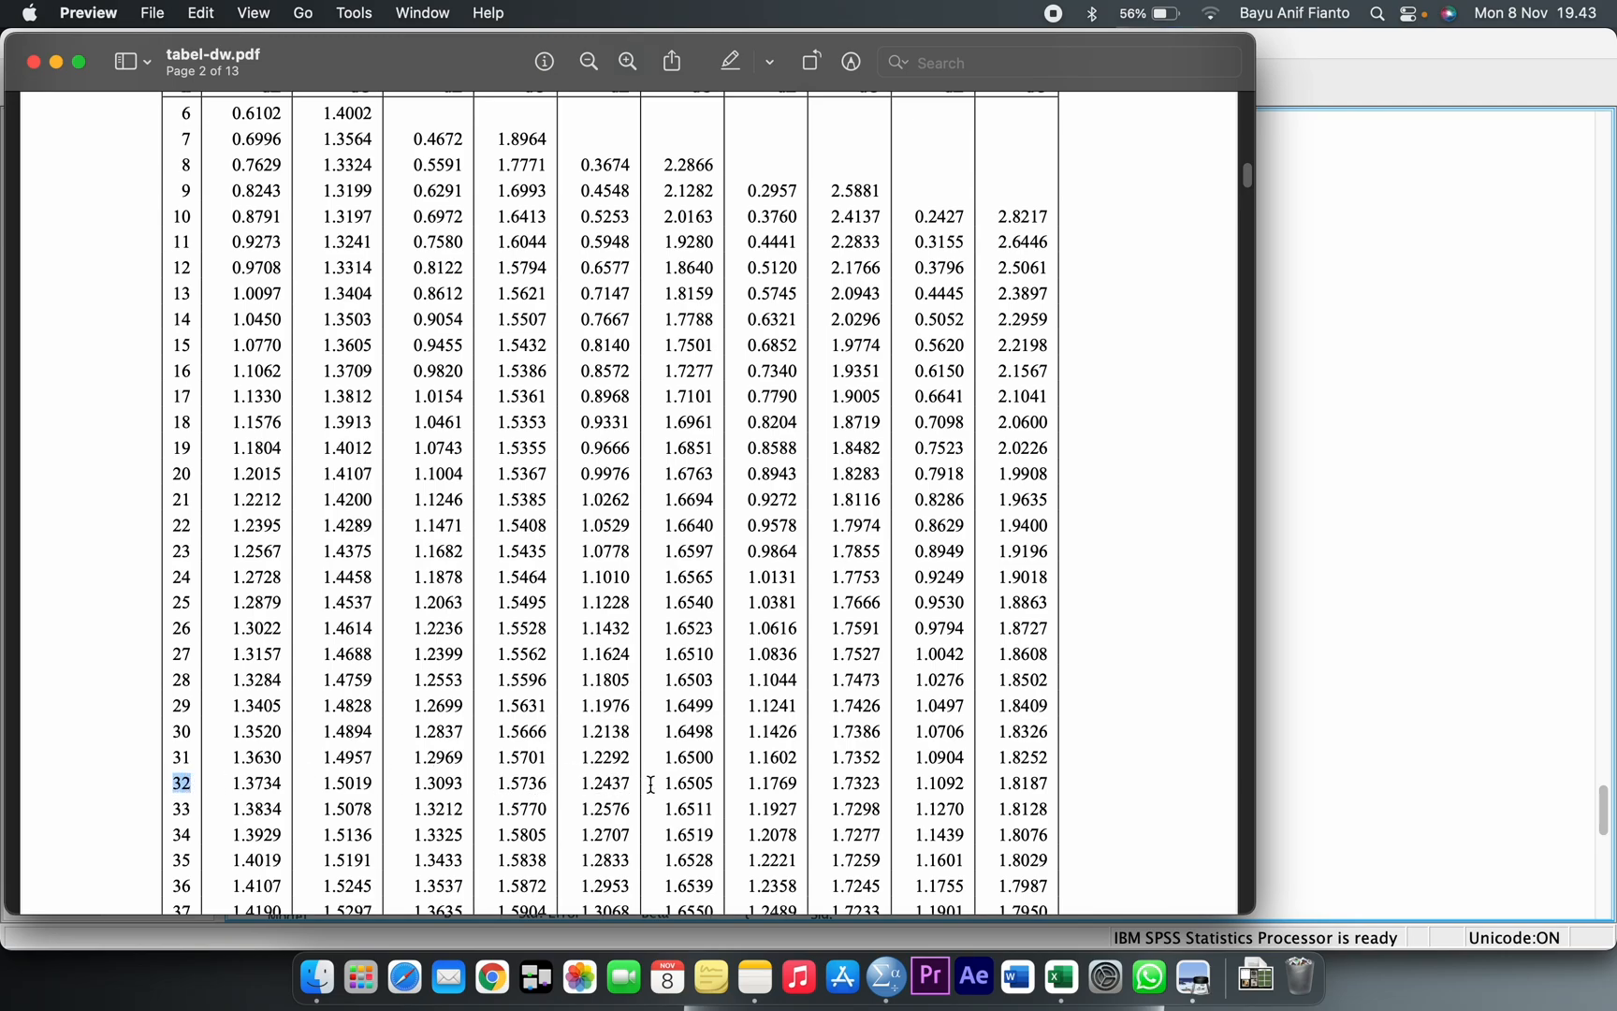
drag(667, 783, 716, 783)
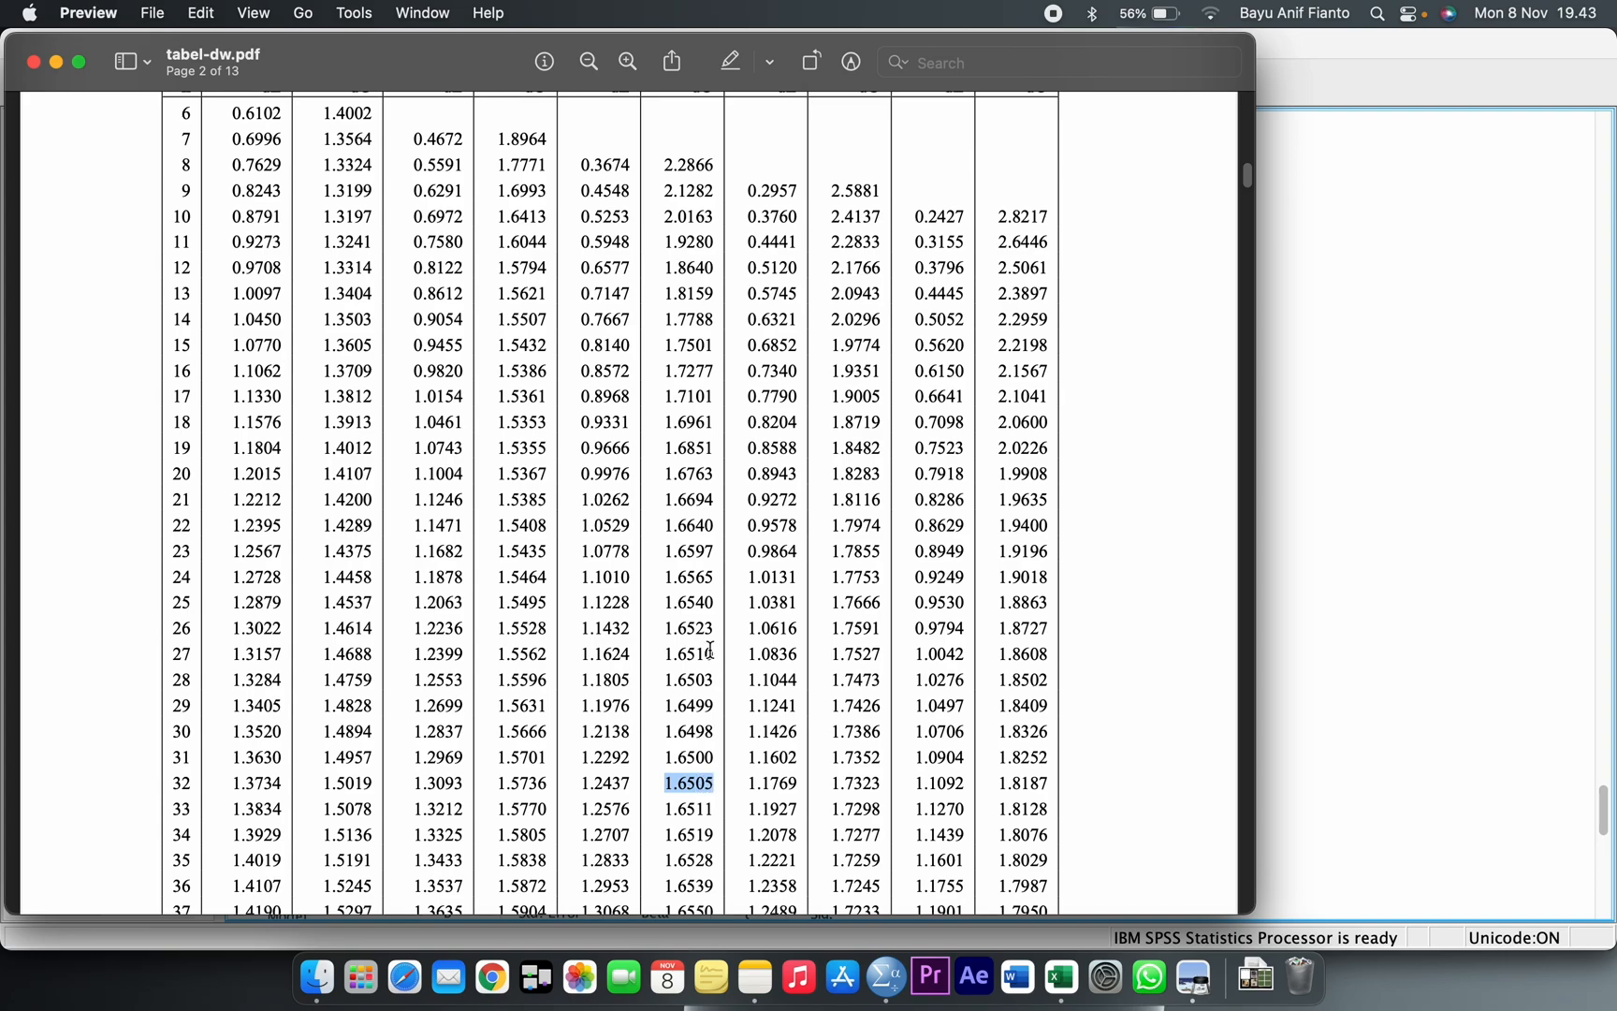
scroll(708, 648, up, 1)
scroll(709, 648, up, 2)
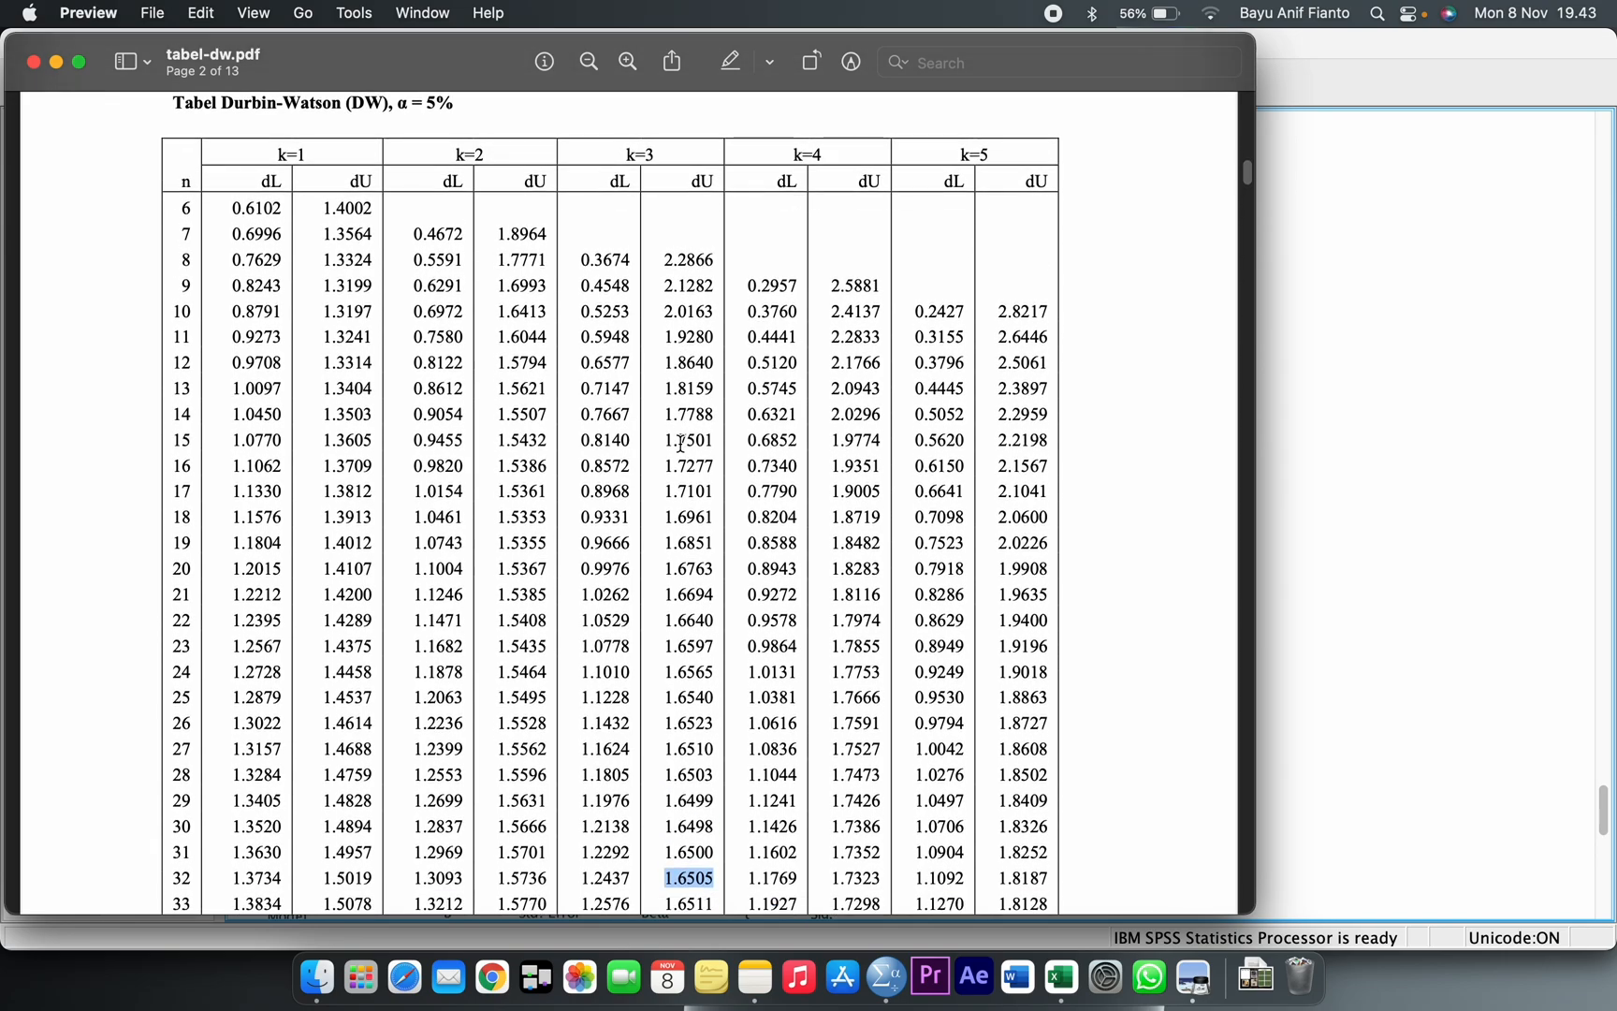
Compare the Durbin-Watson statistic in the SPSS Model Summary with the dU value in the PDF table, ending in the SPSS output.
click(1364, 565)
click(722, 471)
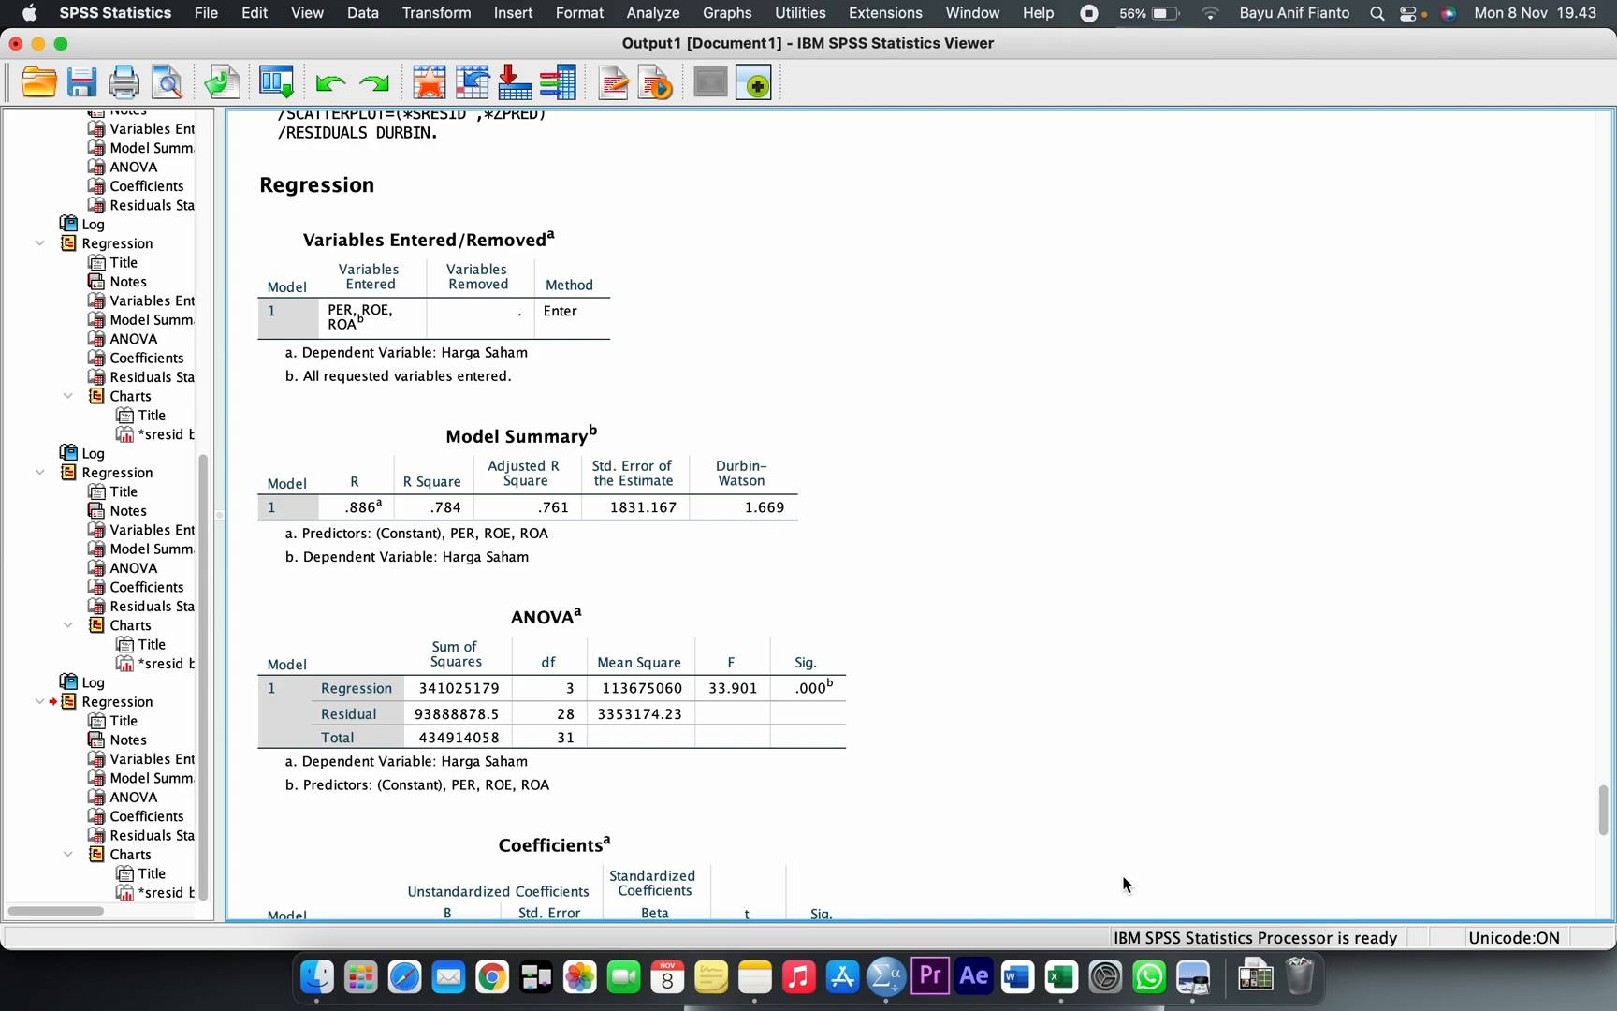
click(1194, 976)
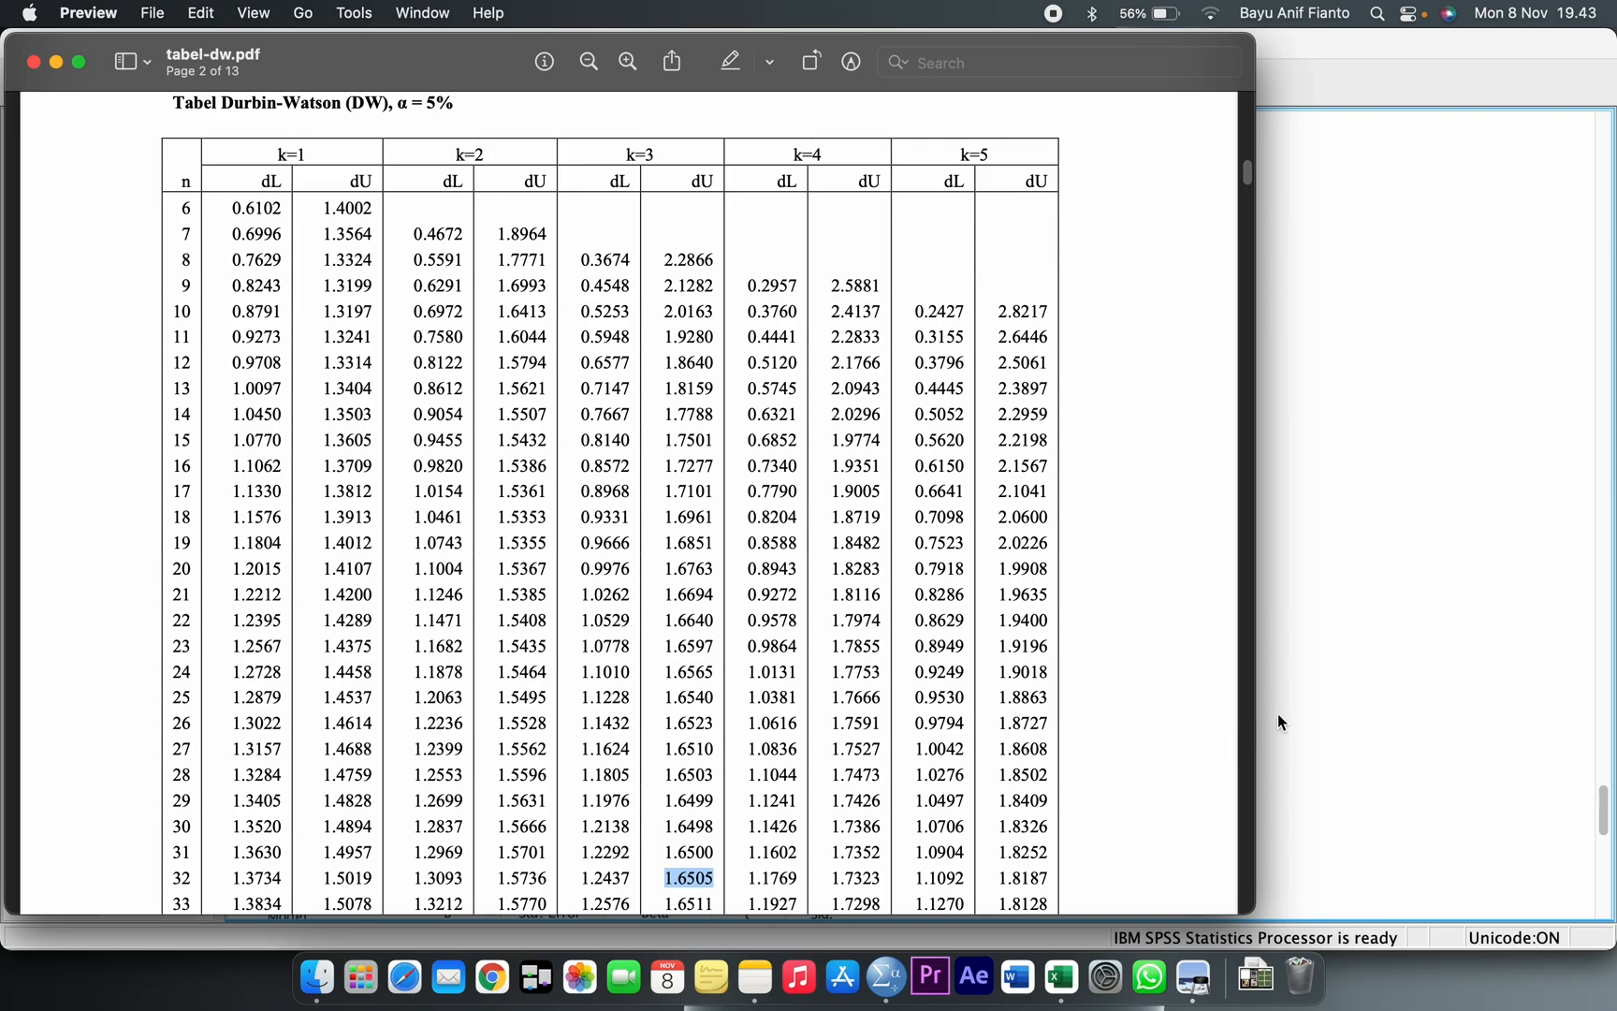
click(1339, 695)
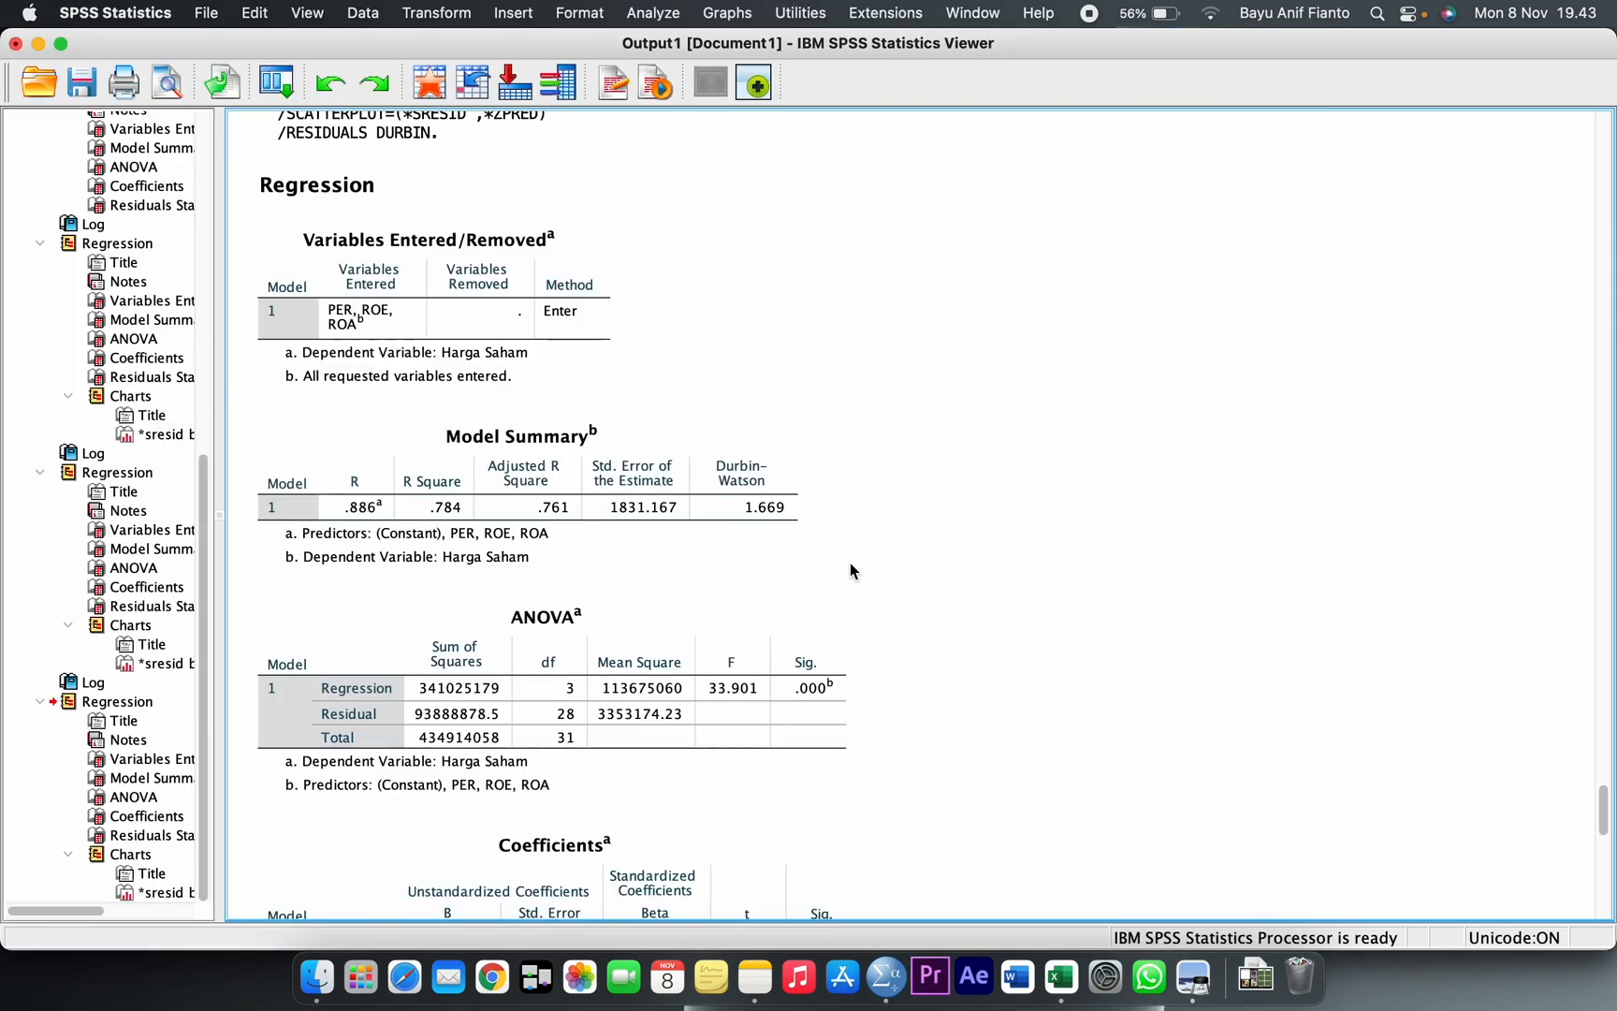
click(800, 622)
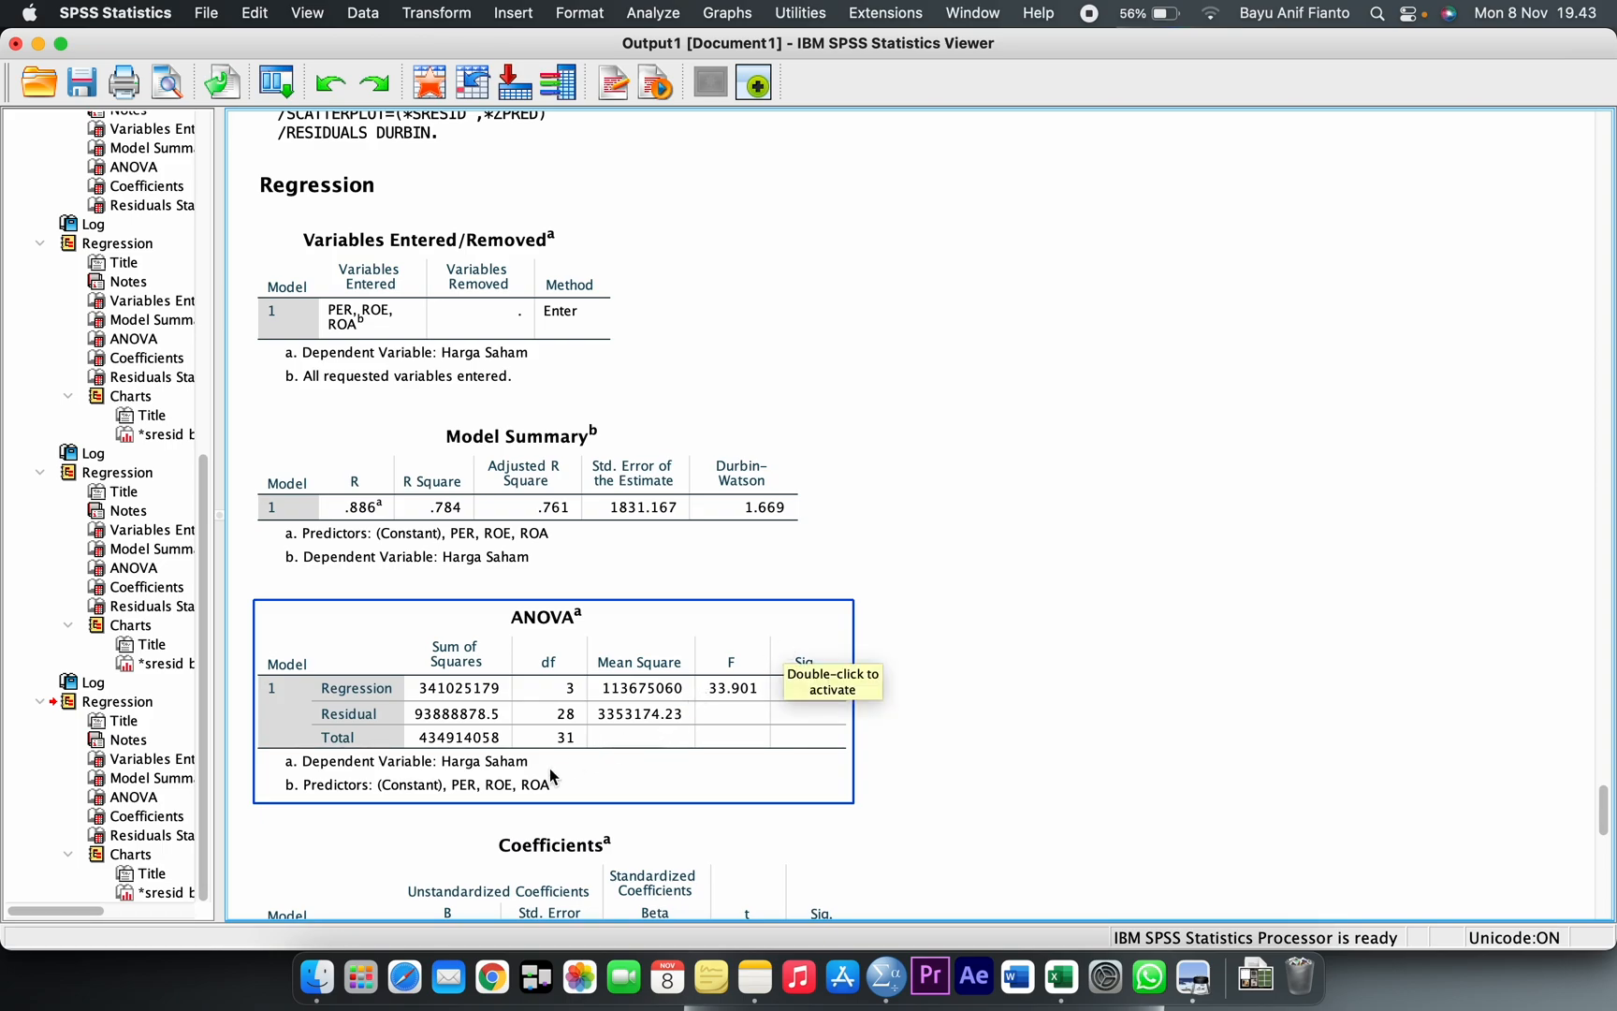
click(997, 594)
Search the Mac for "CAL" and open the Calculator app.
key(super+space)
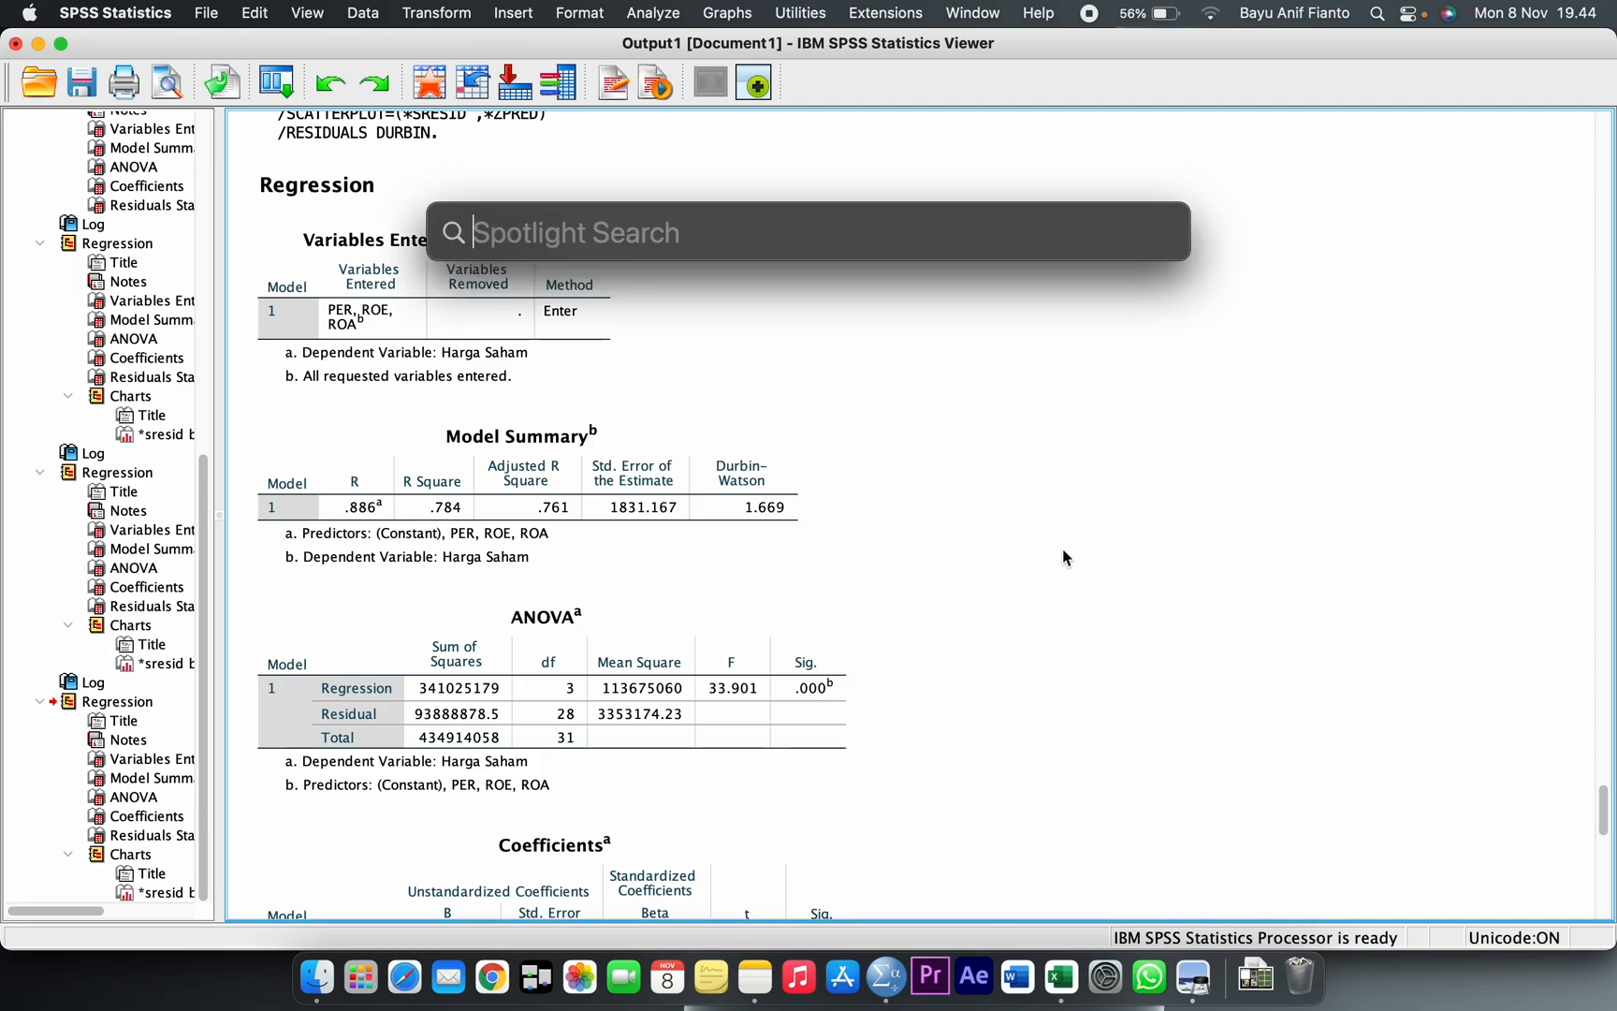
text(CAL)
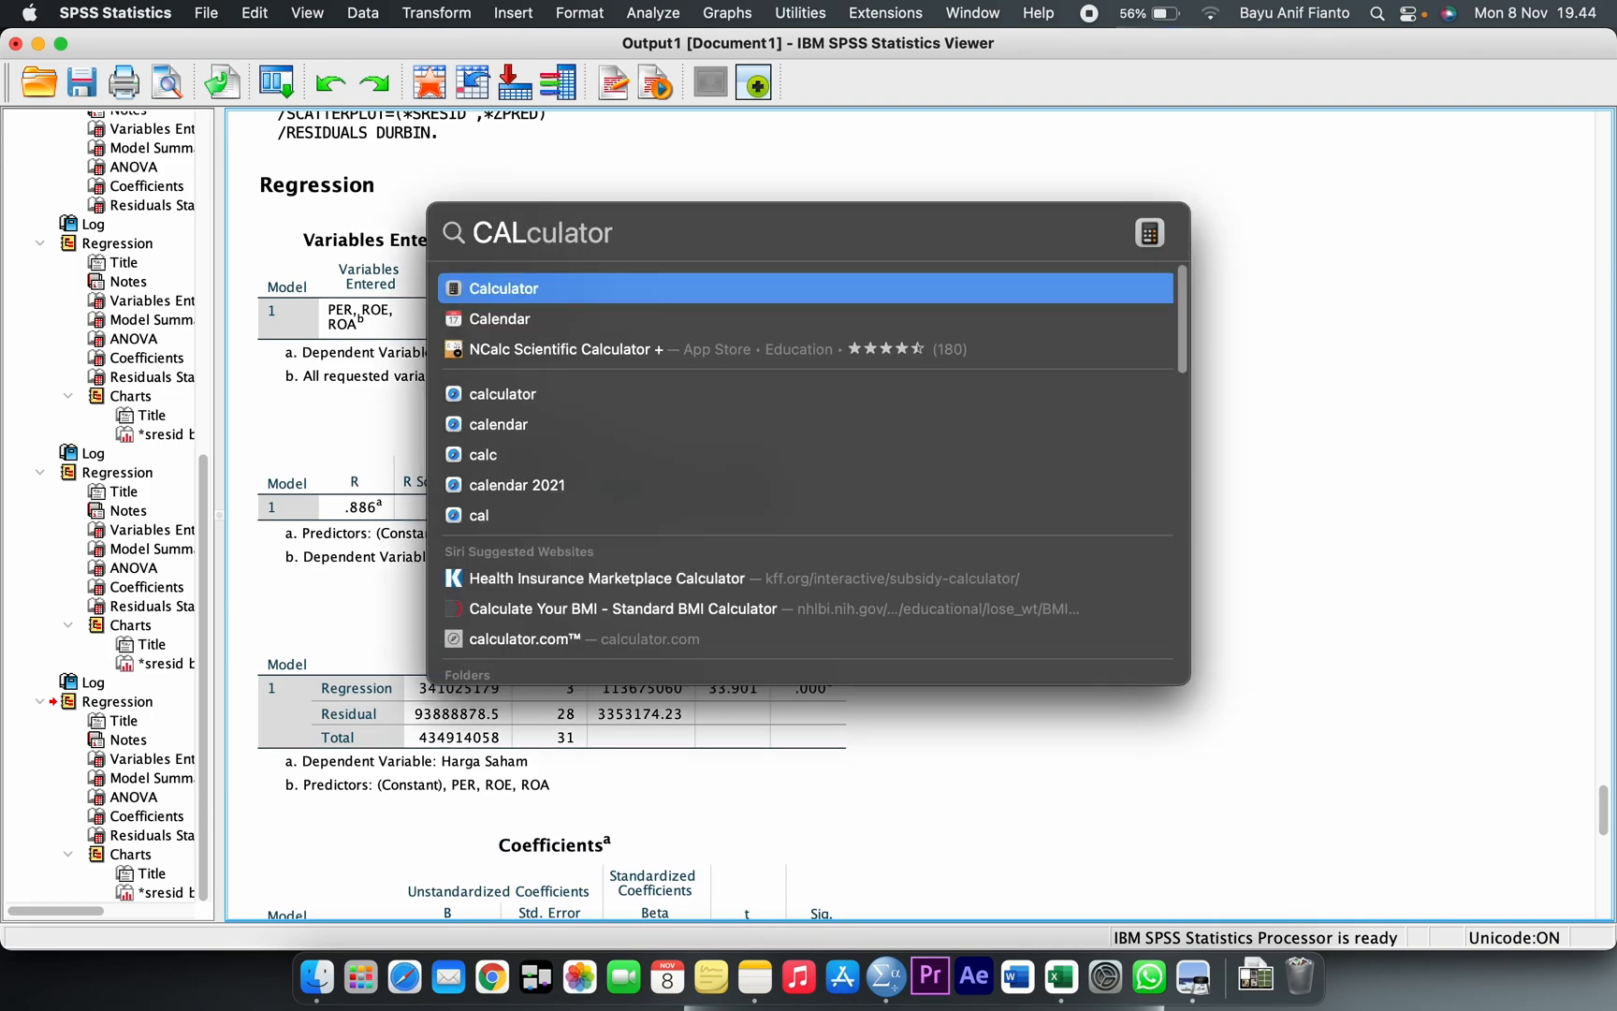
click(595, 289)
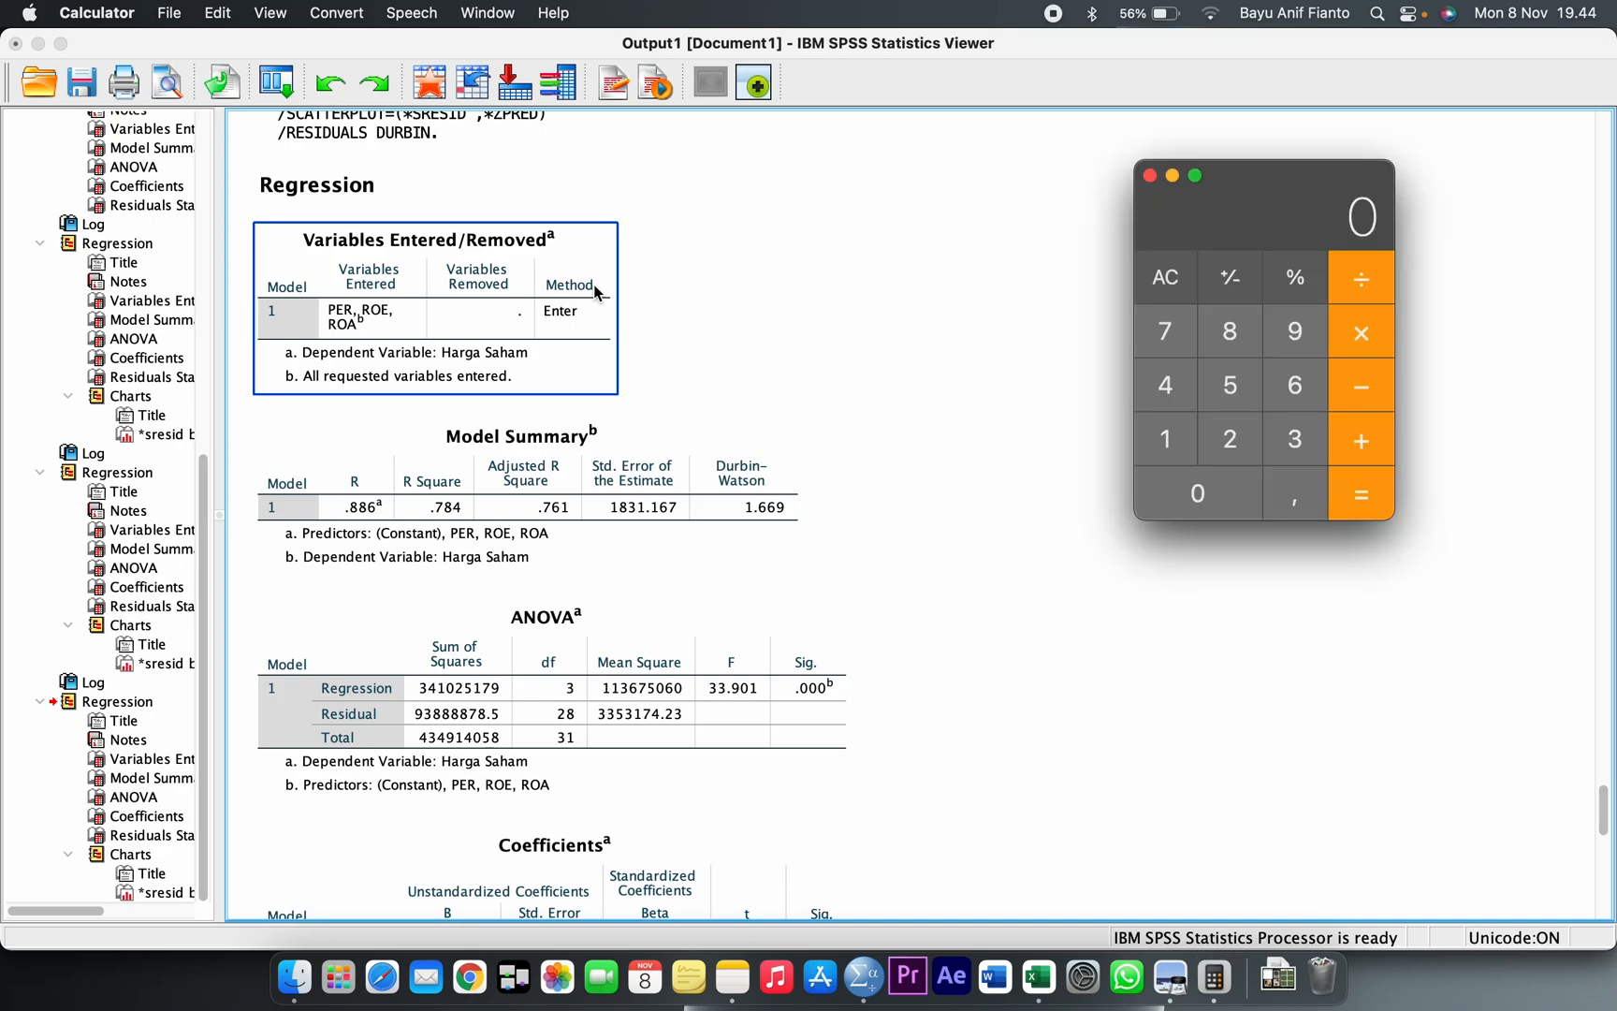
Calculate the upper limit 4 − dU as 4 − 1,6505, taking dU from the Durbin-Watson table in Preview.
click(1169, 401)
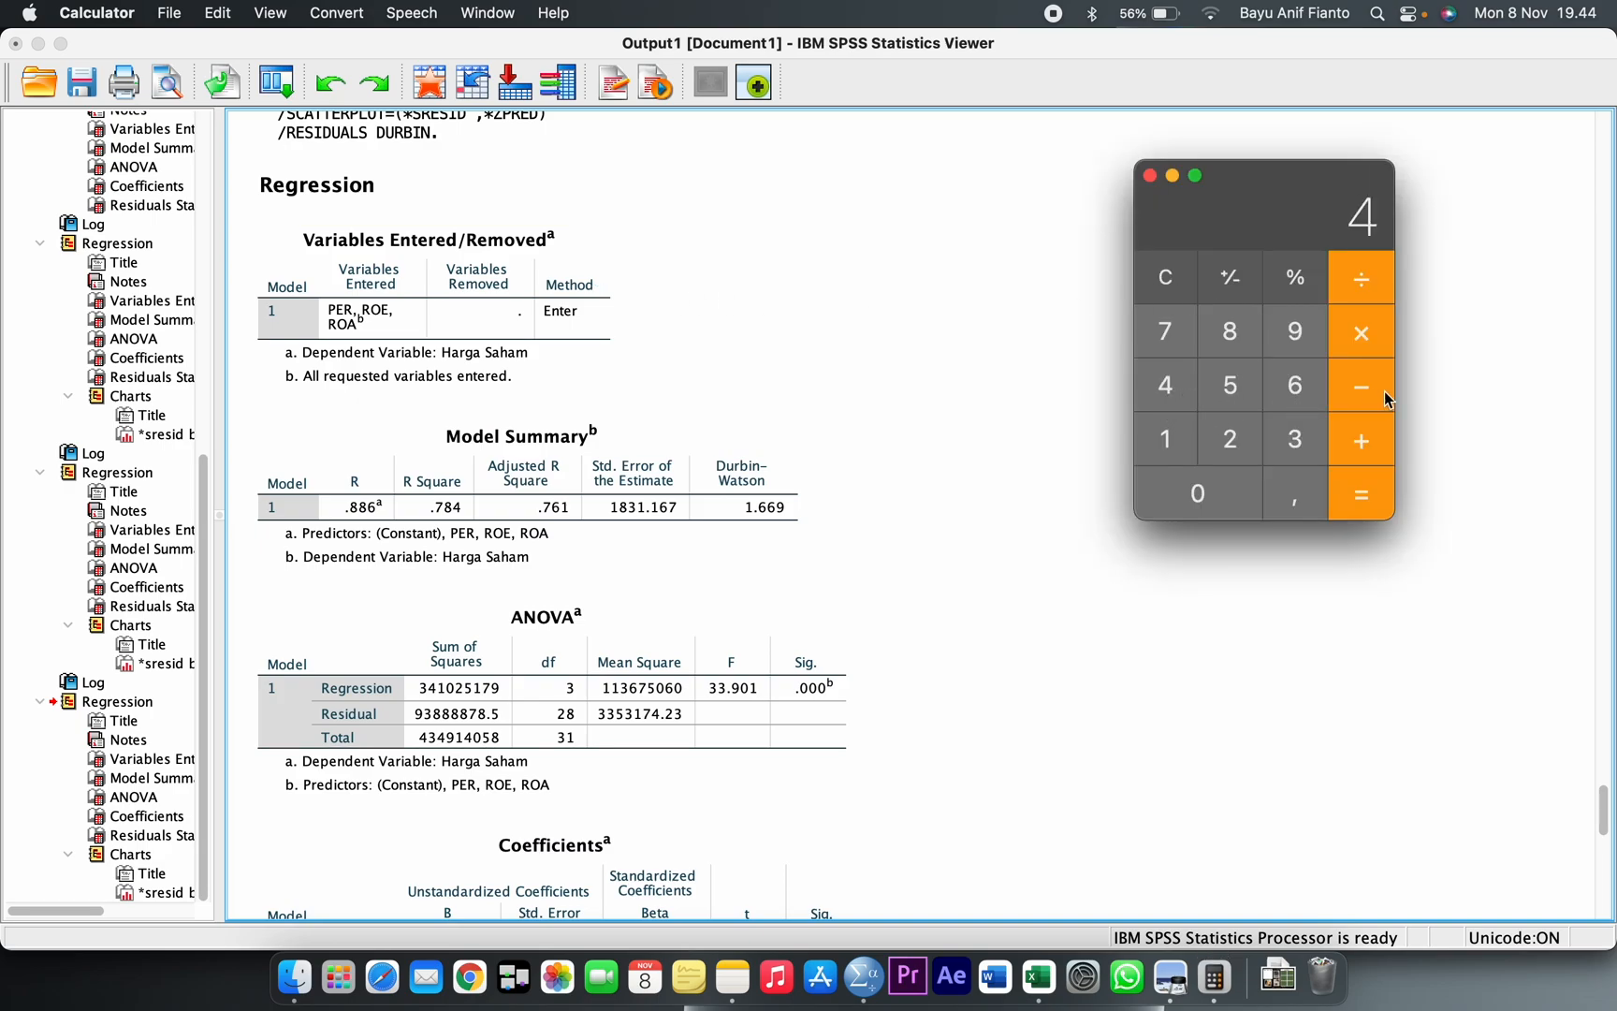
click(1361, 398)
click(1169, 978)
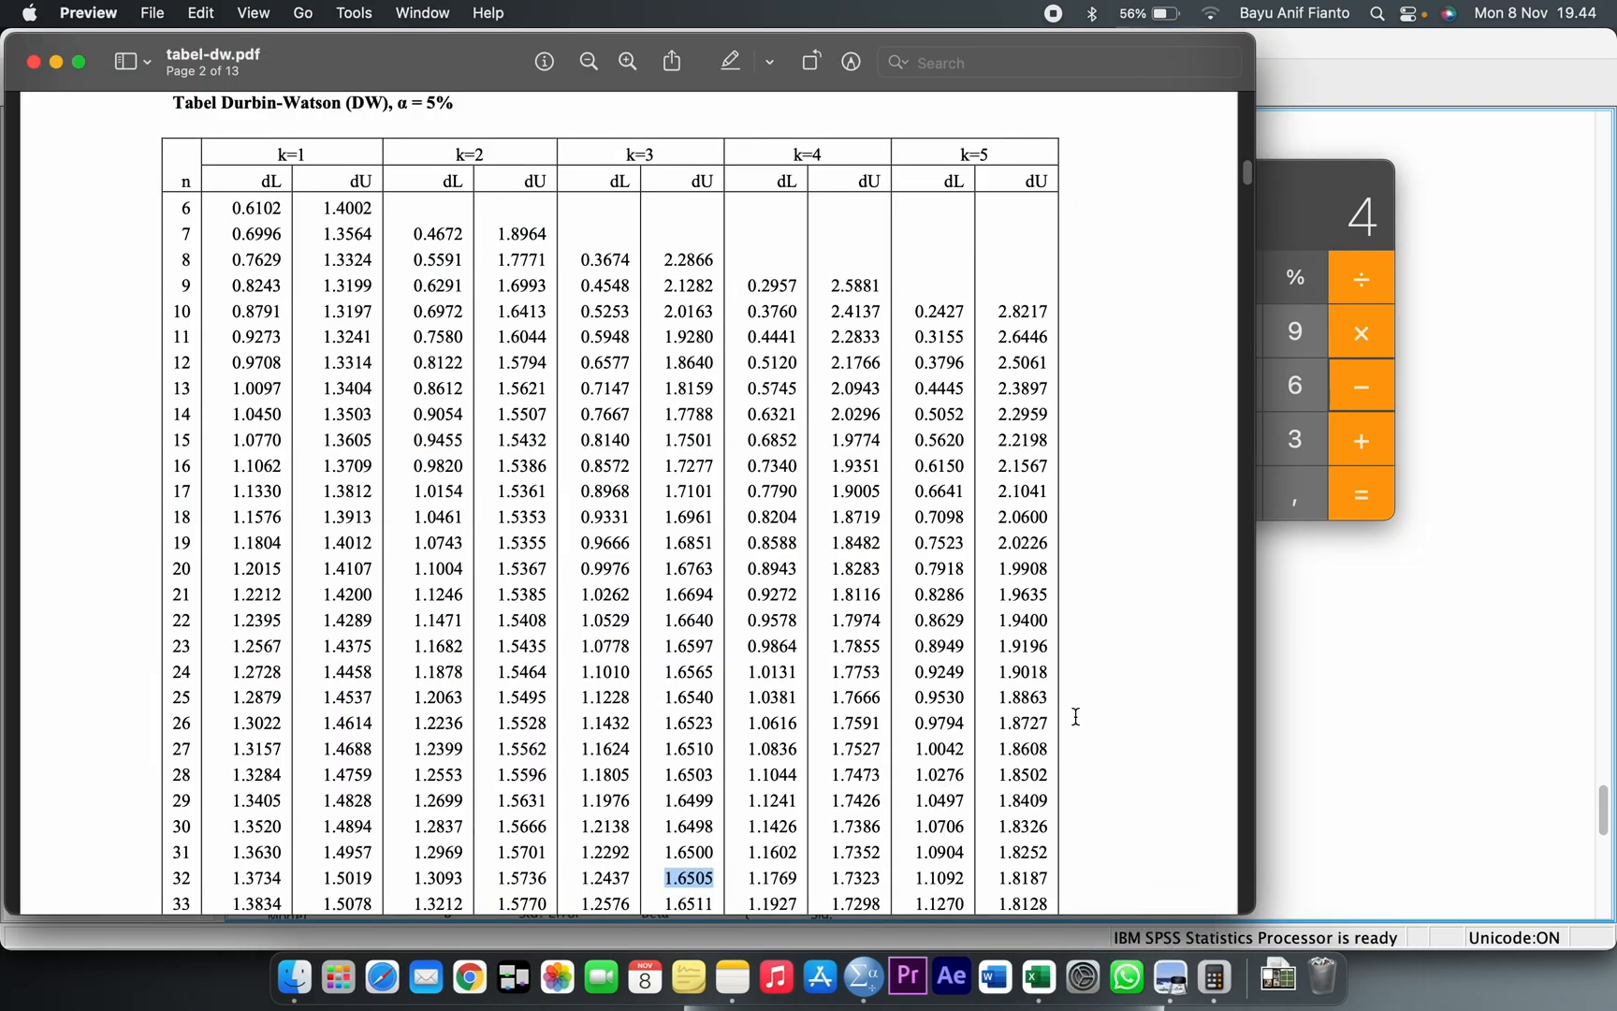
click(1328, 228)
click(1181, 450)
click(1292, 488)
click(1304, 389)
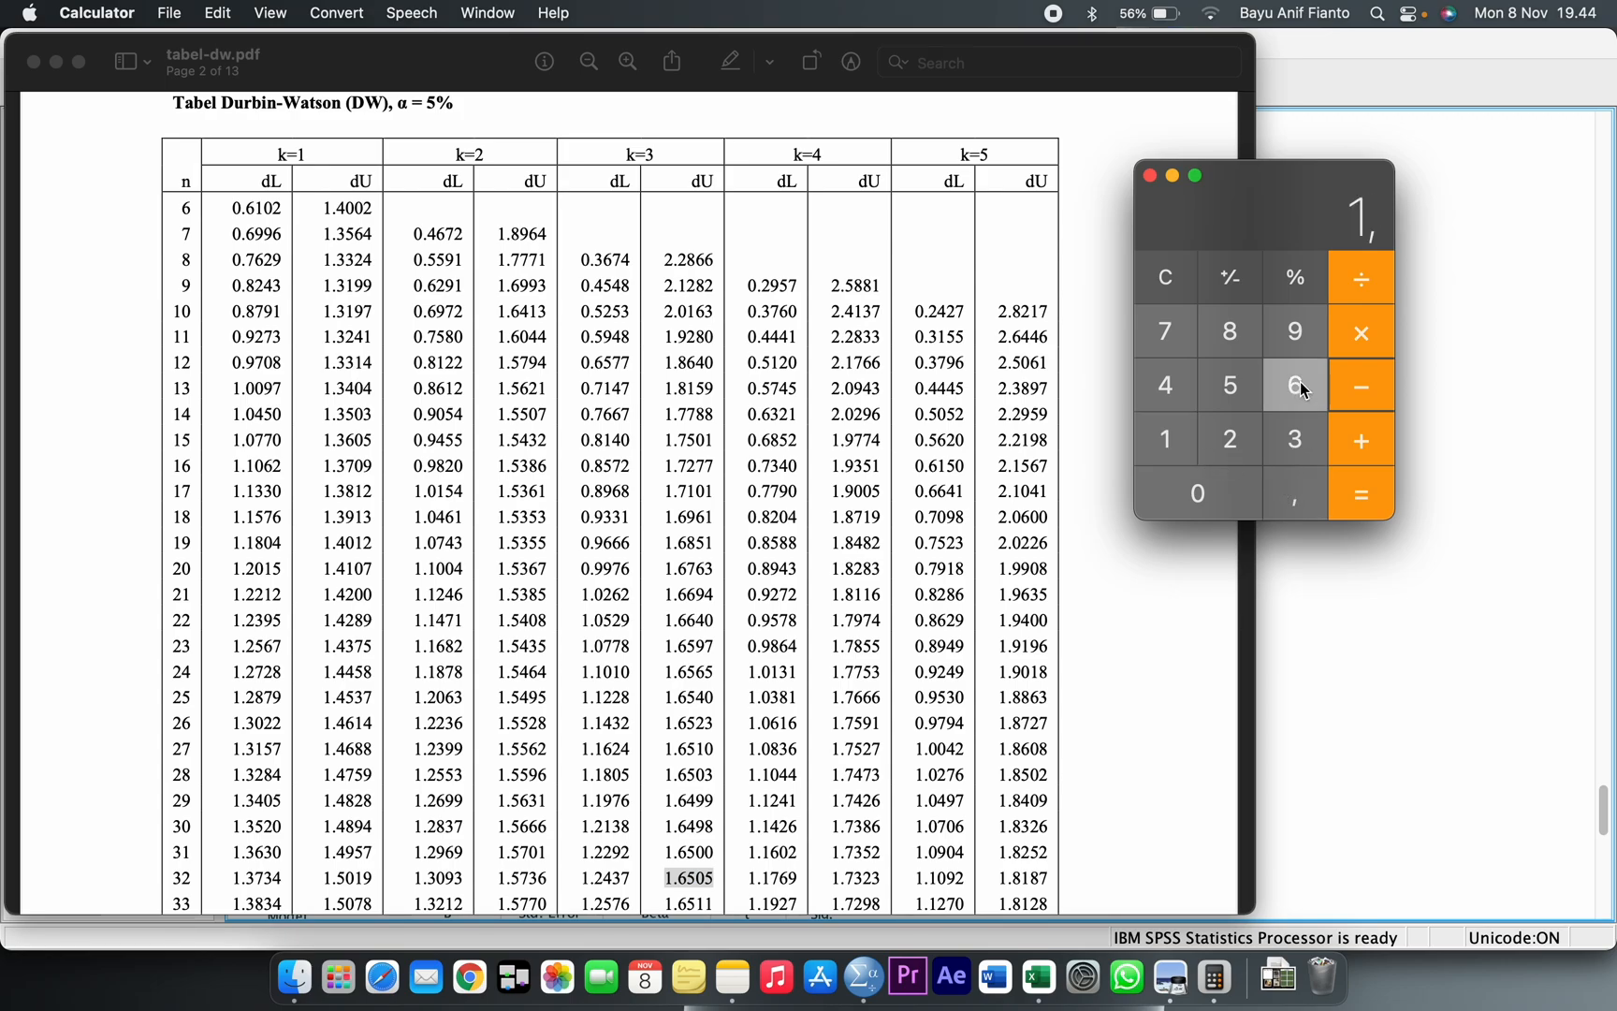
click(1170, 976)
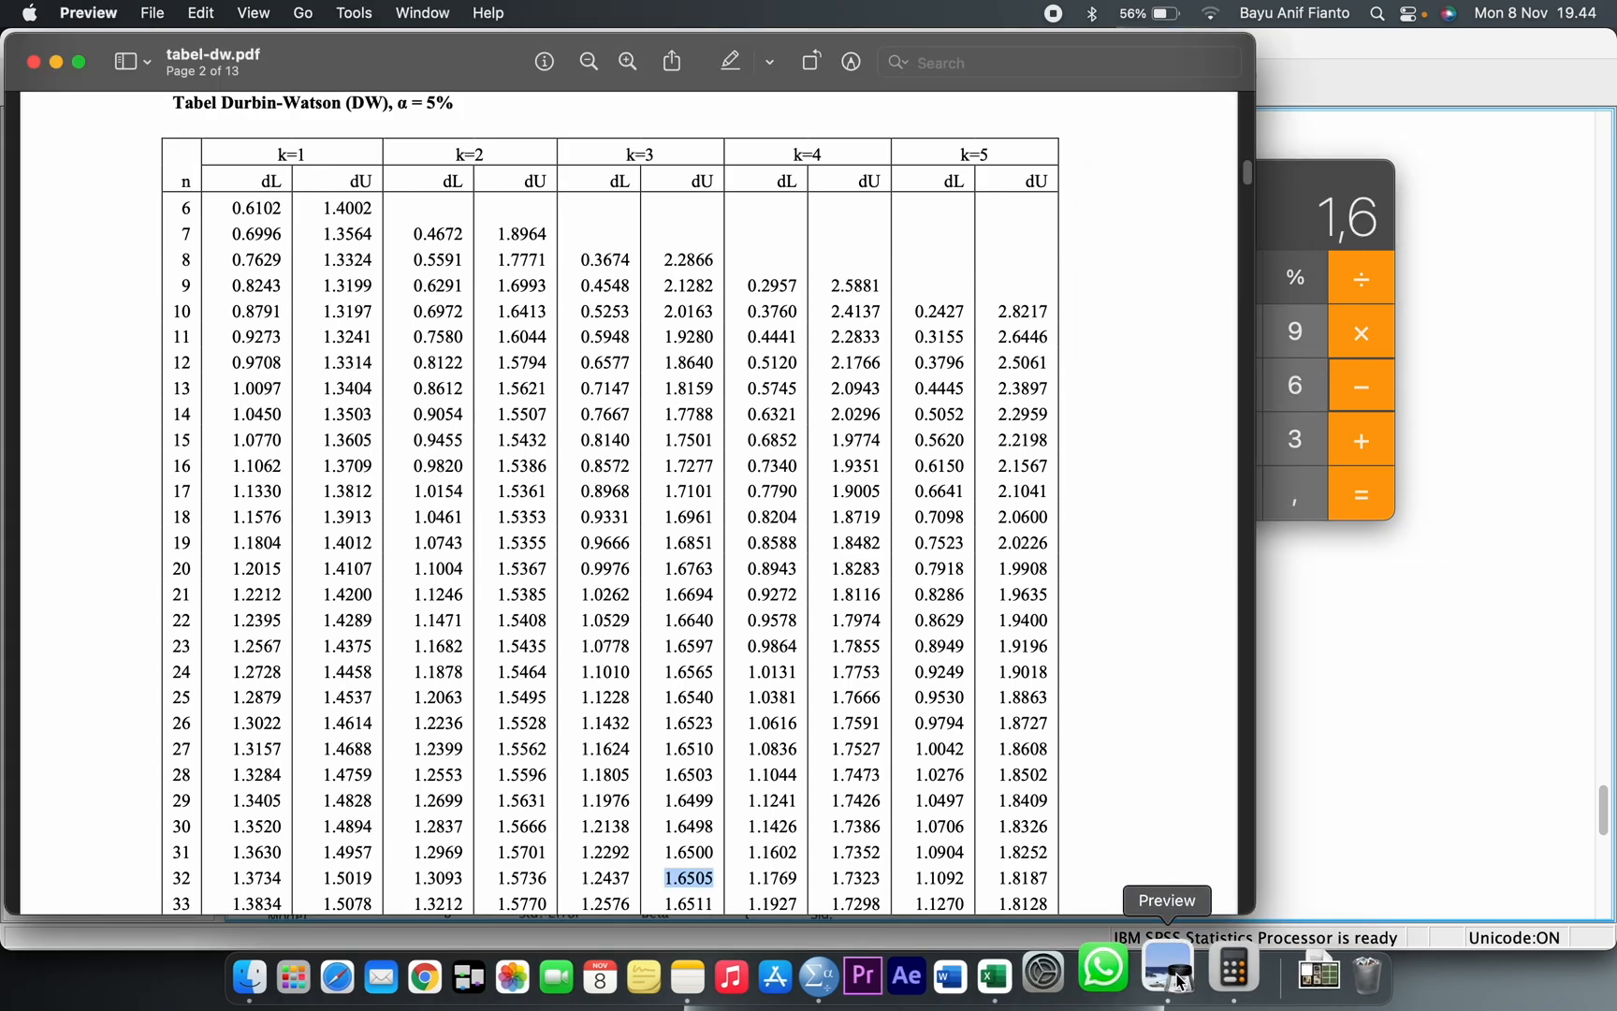
click(1300, 237)
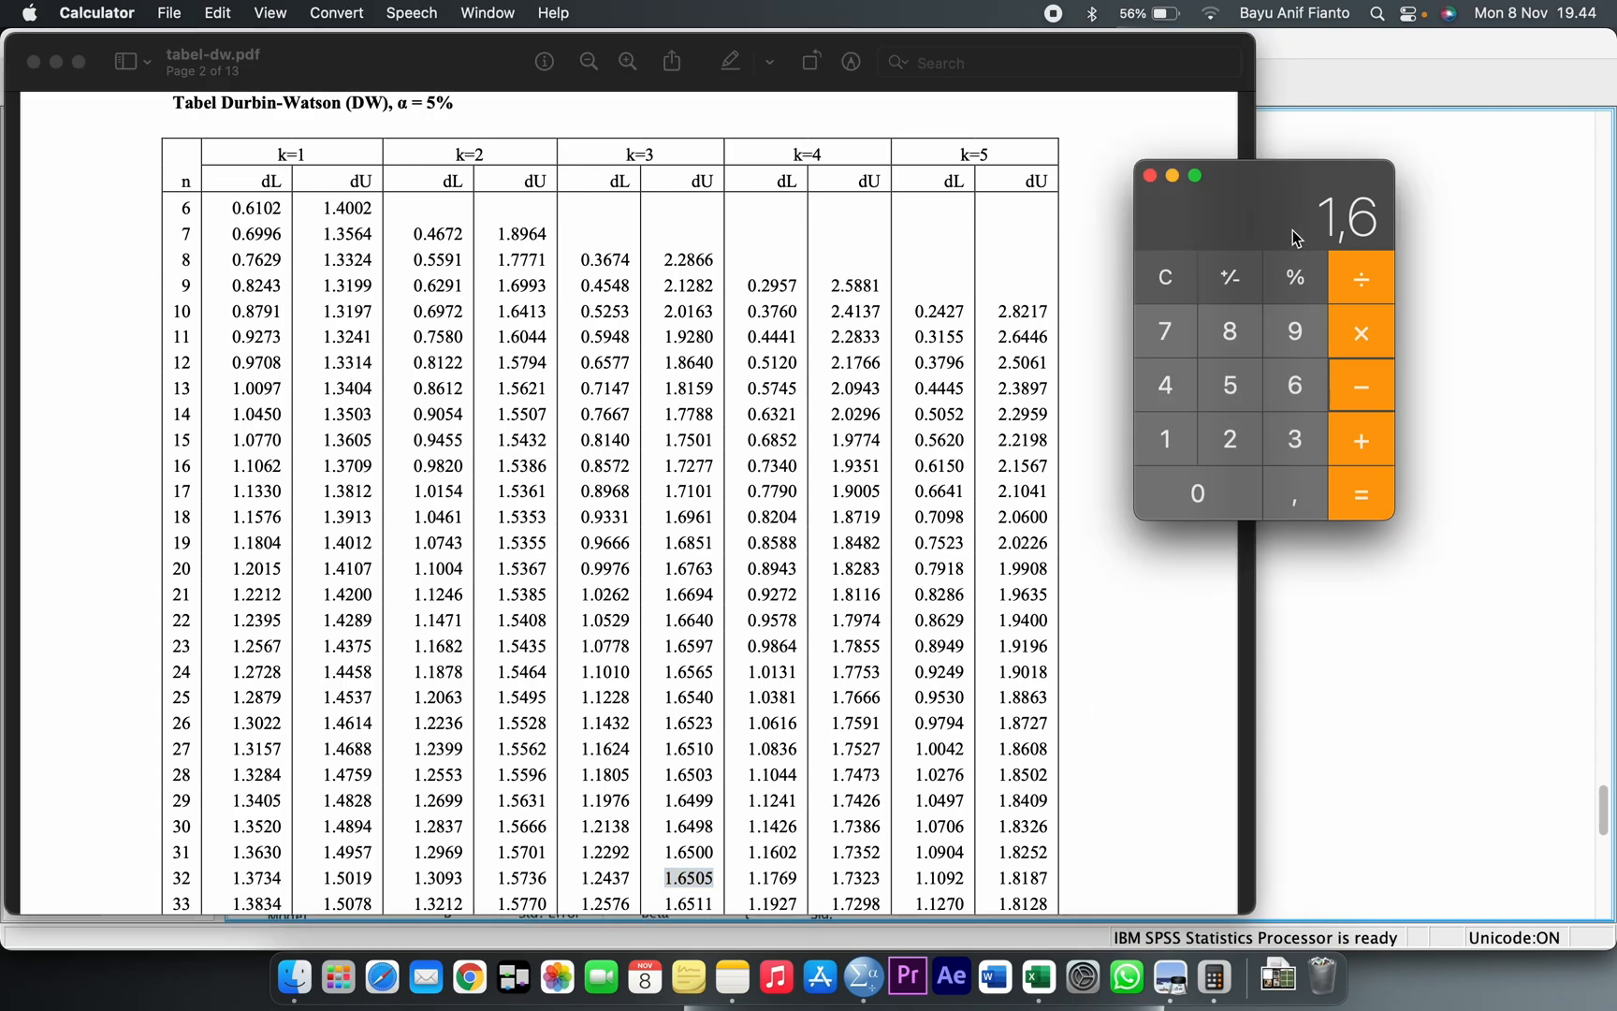
click(1236, 391)
click(1229, 479)
click(1233, 397)
click(1382, 493)
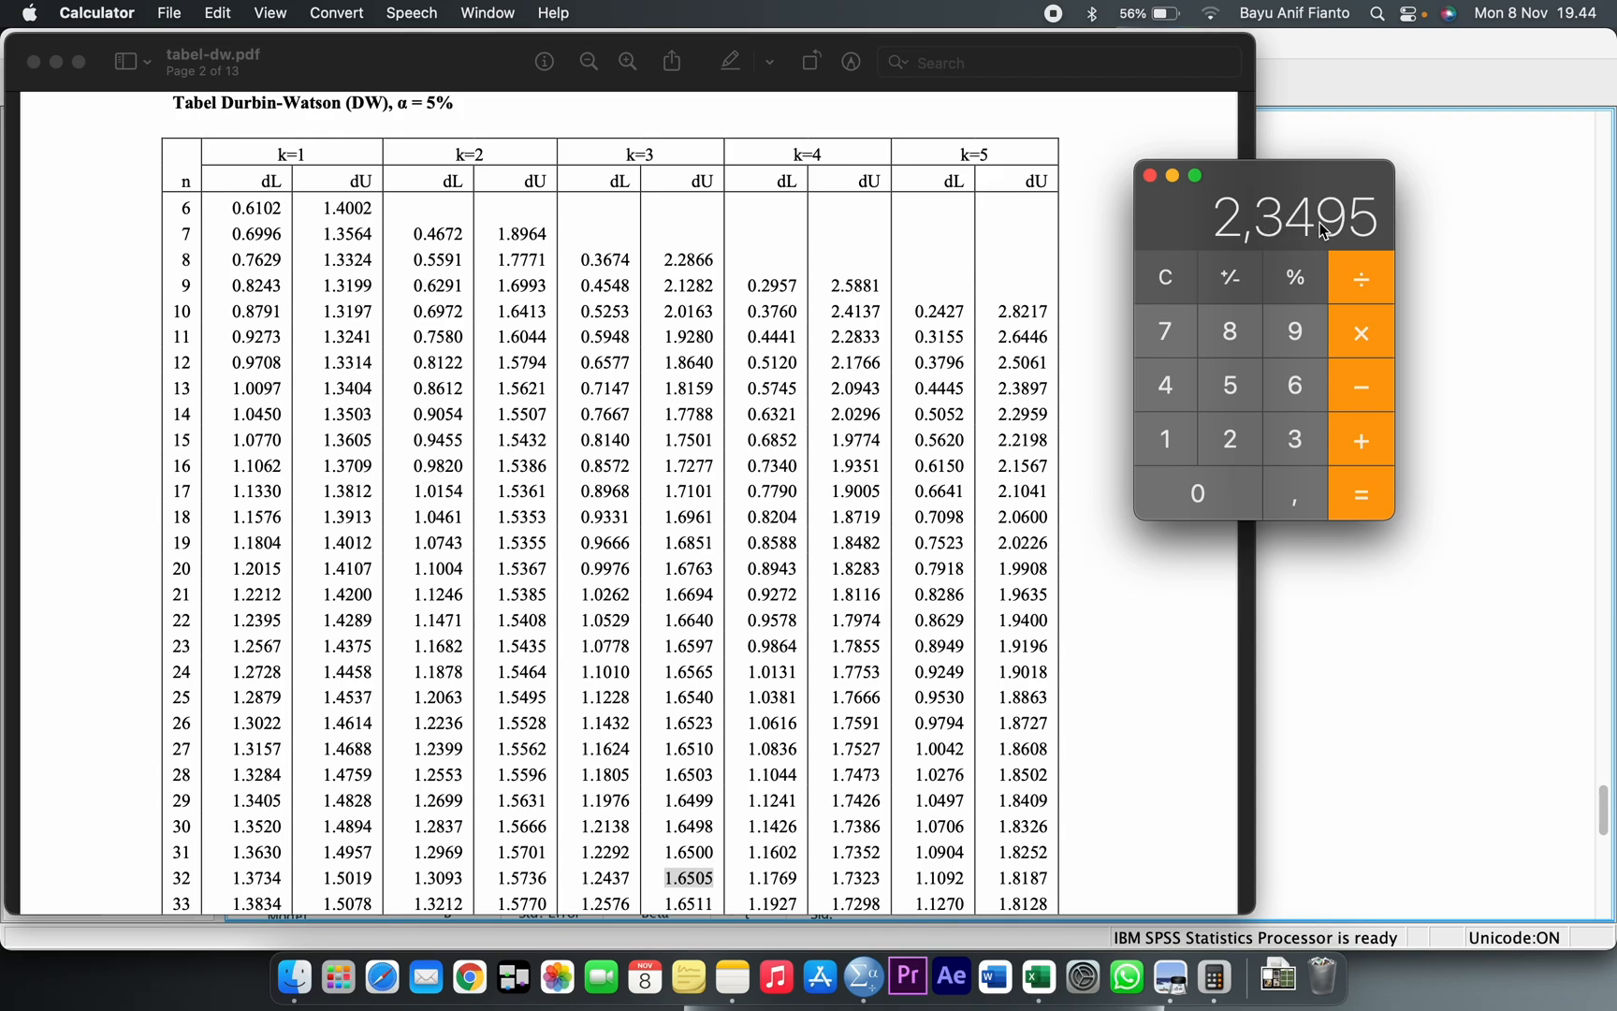
Return to the SPSS output and compare the Durbin-Watson statistic in the Model Summary with the calculated 4 − dU limit.
click(1451, 322)
click(746, 515)
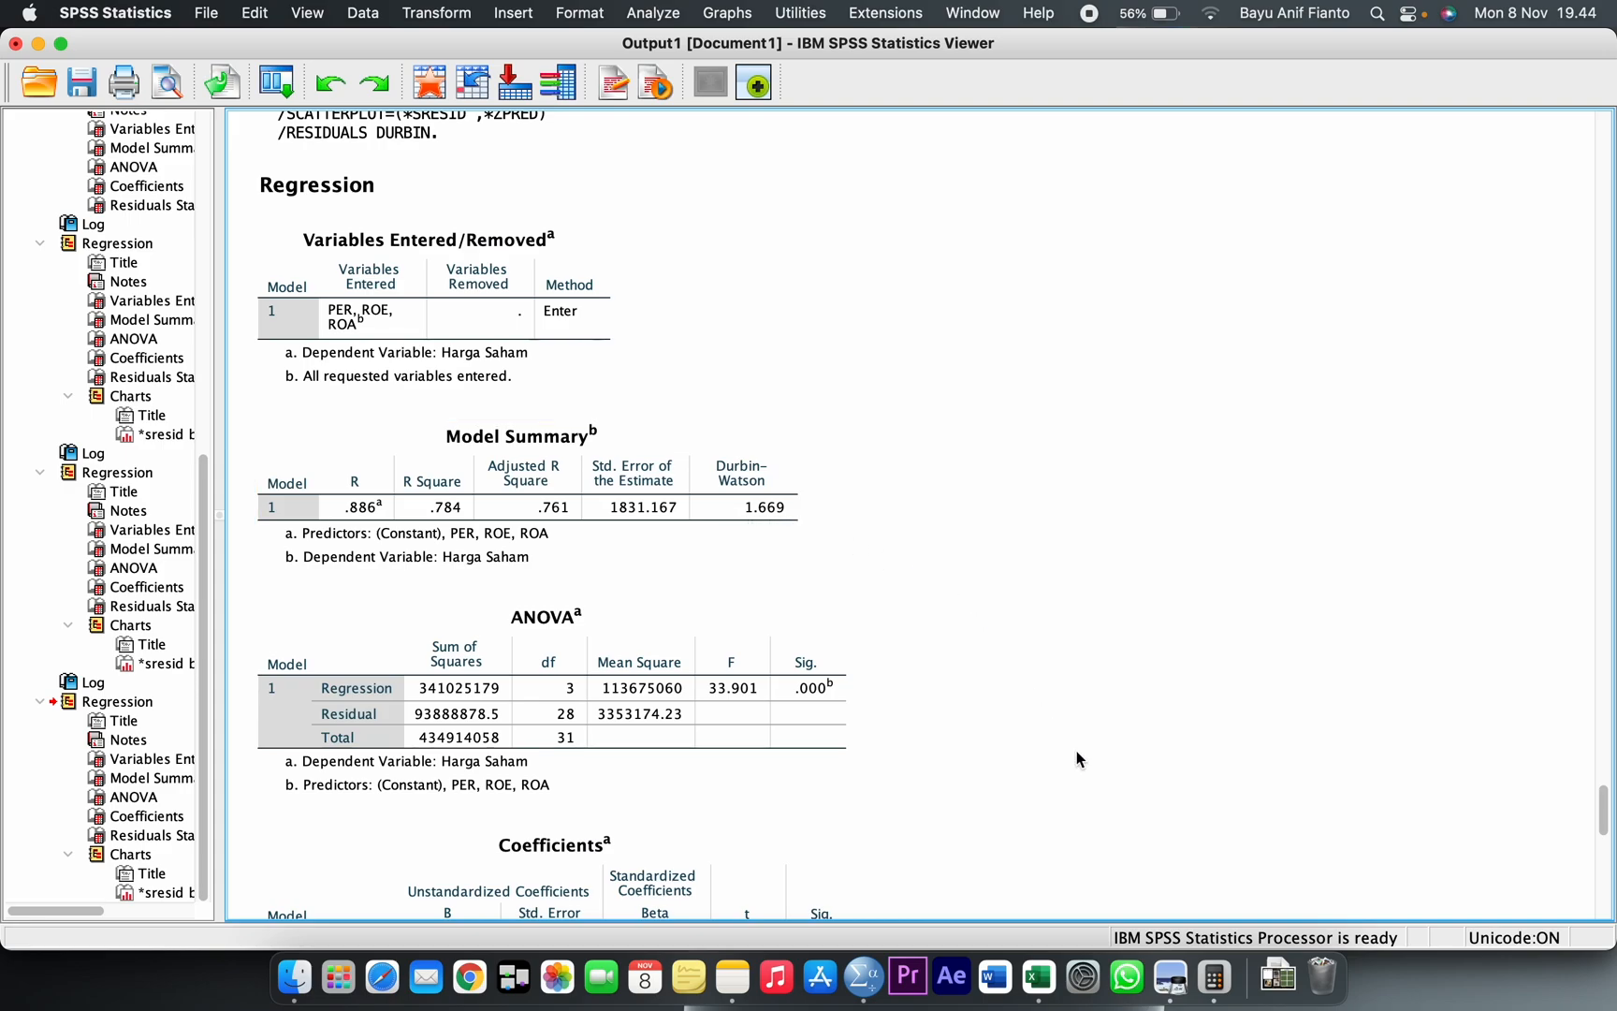
click(1225, 973)
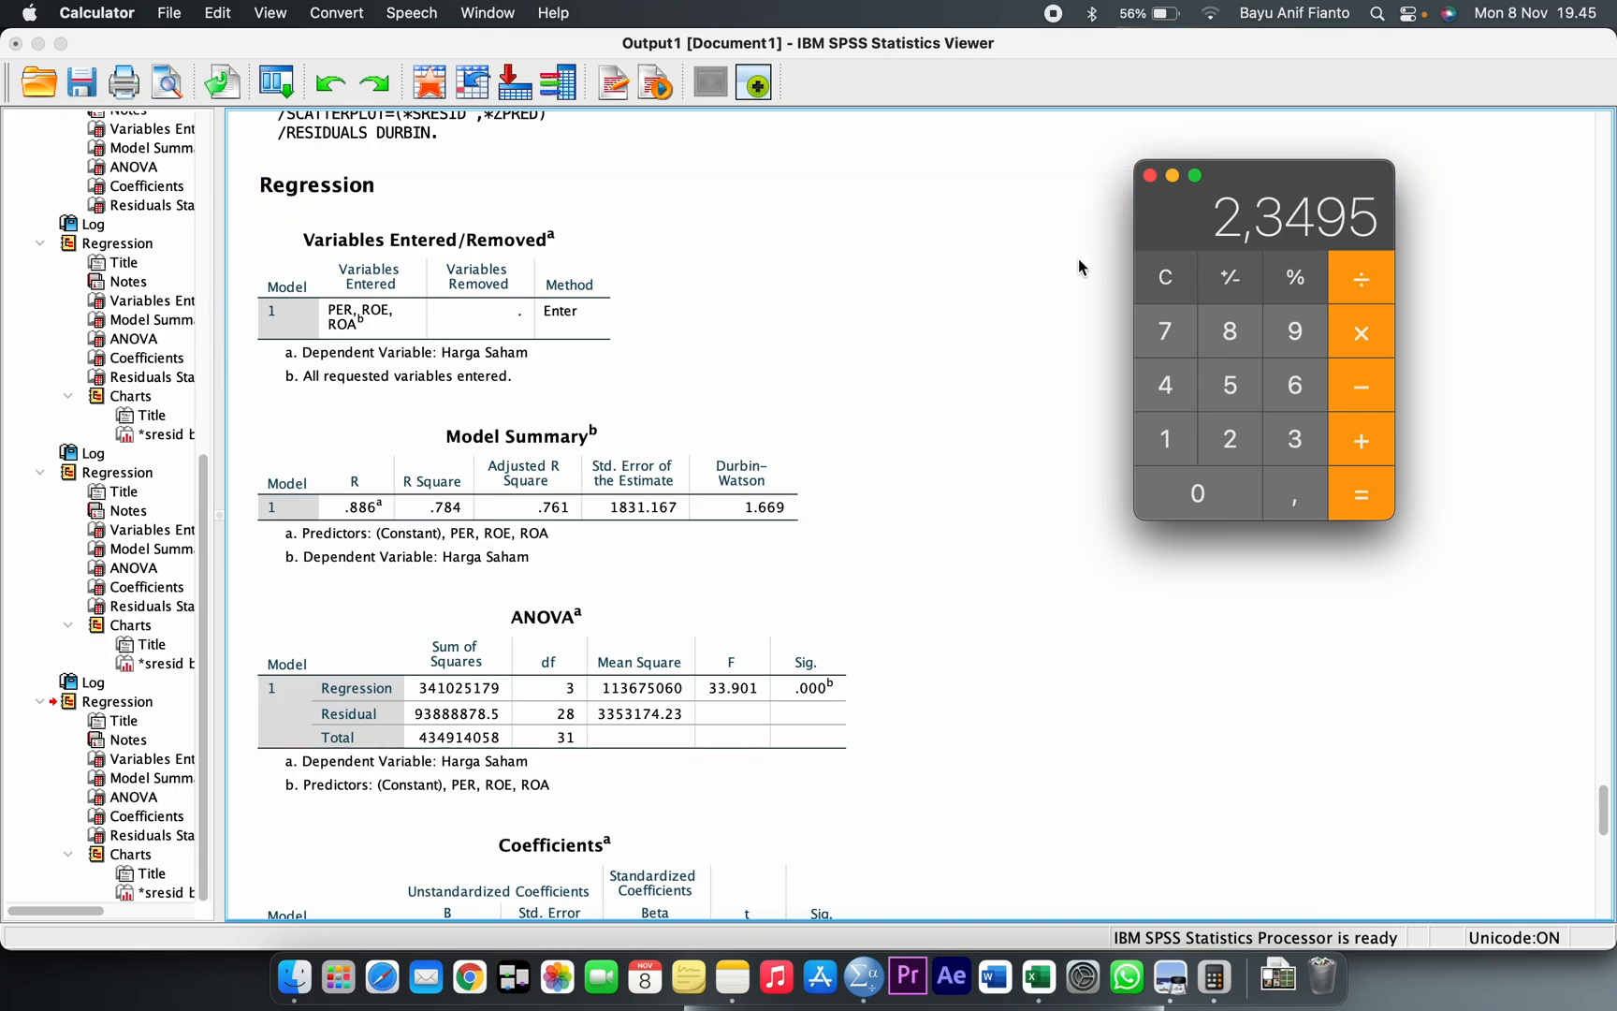
click(1047, 298)
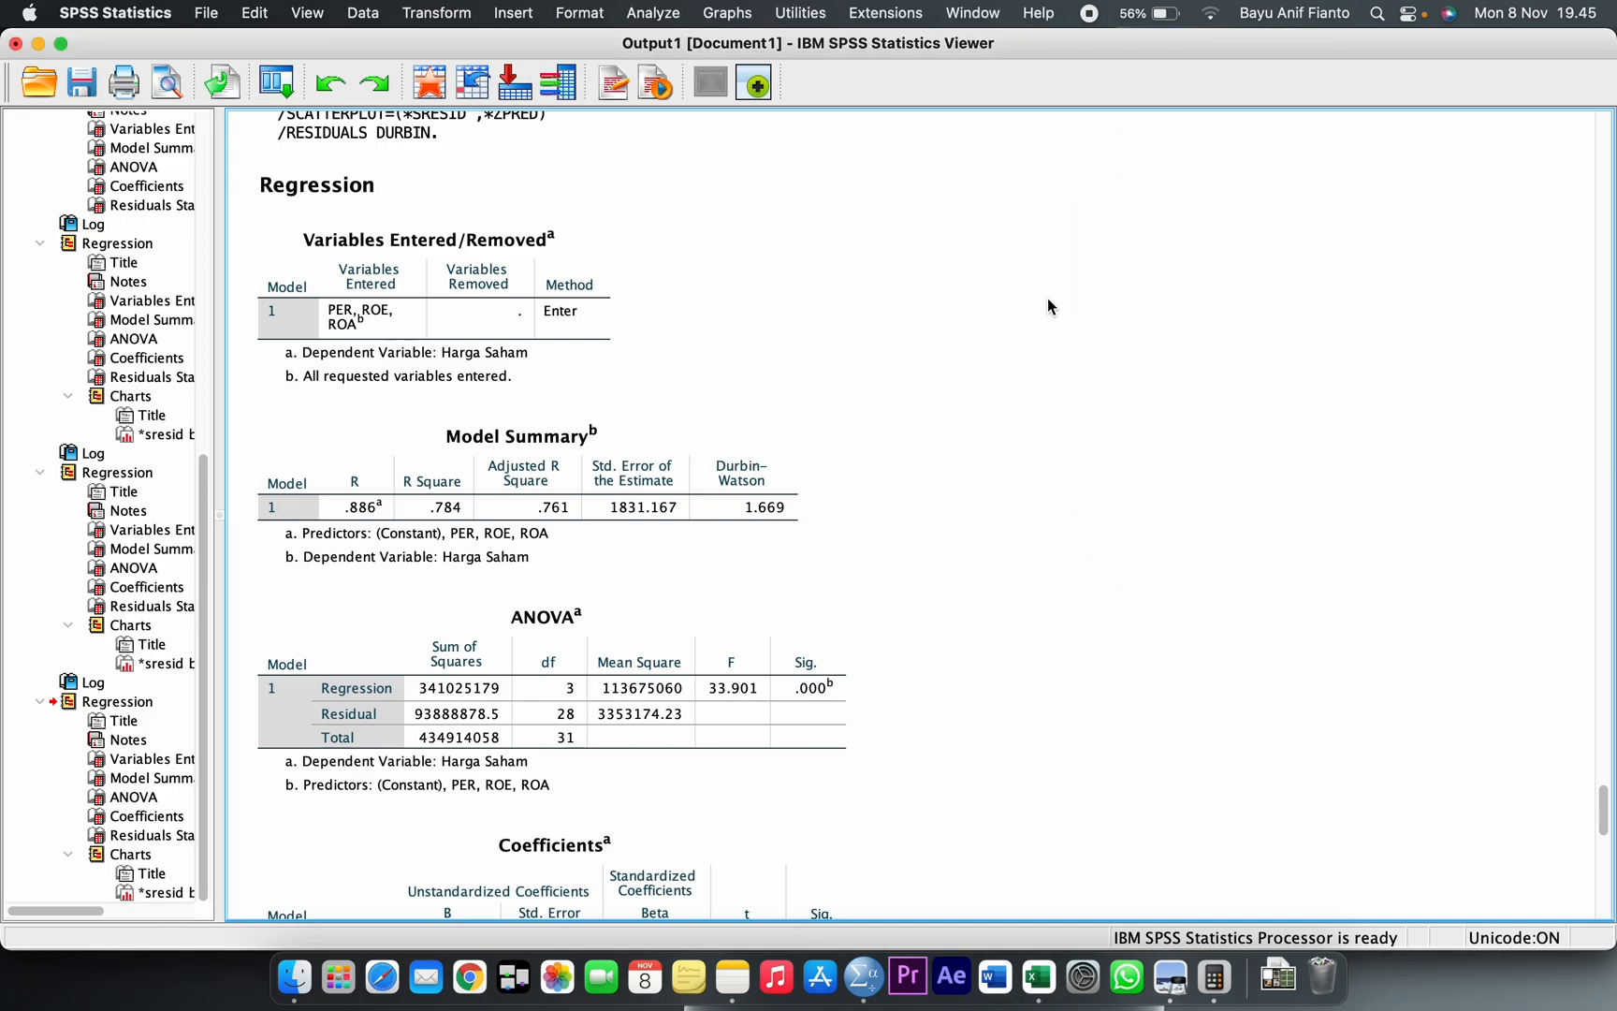